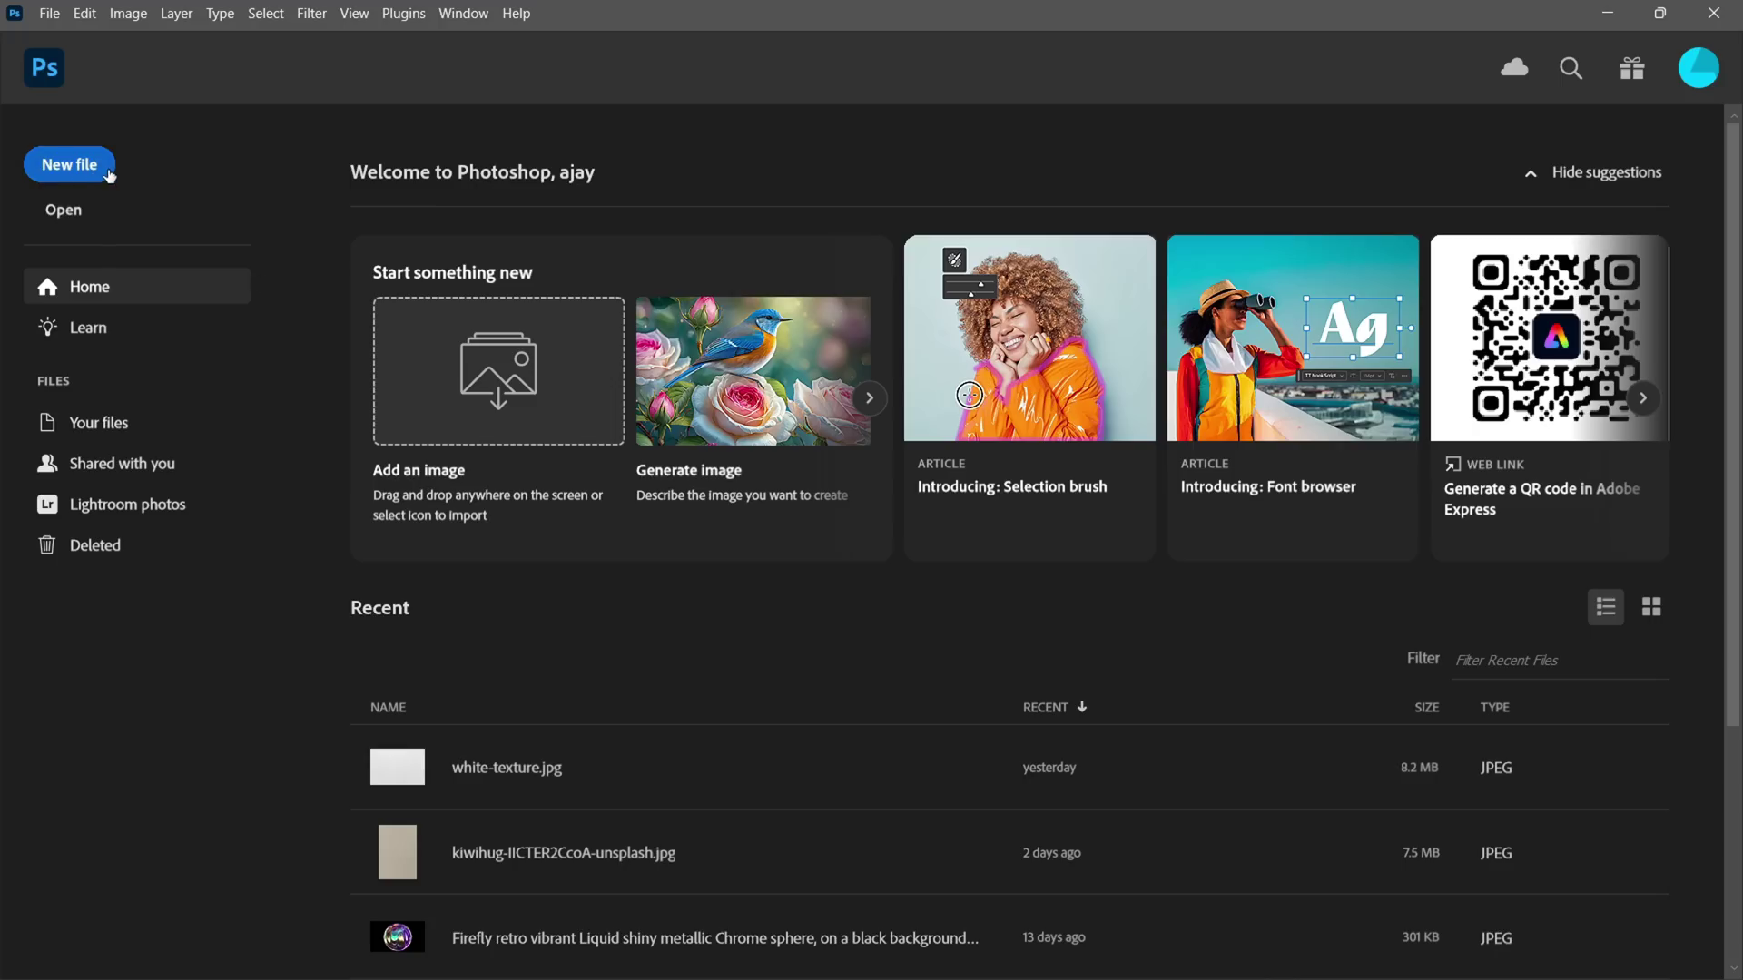
Create a new 2000×2000 px document named 'foil stamping'.
left_click(108, 172)
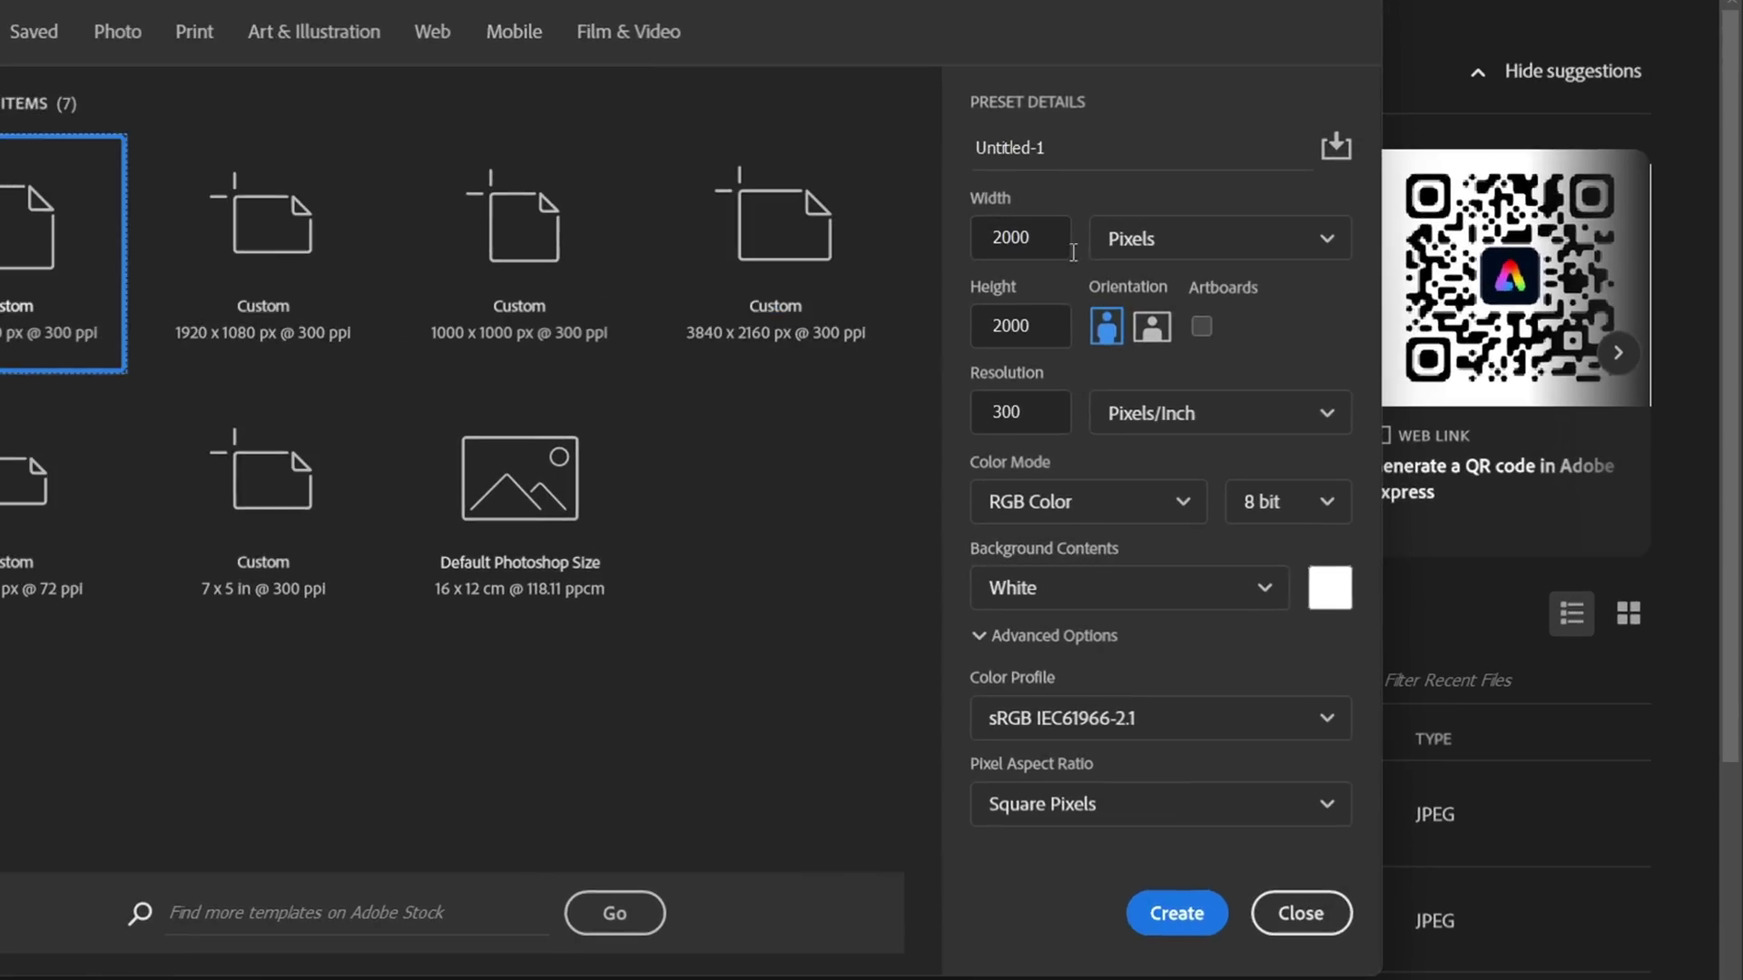
double_click(1068, 249)
left_click(1046, 325)
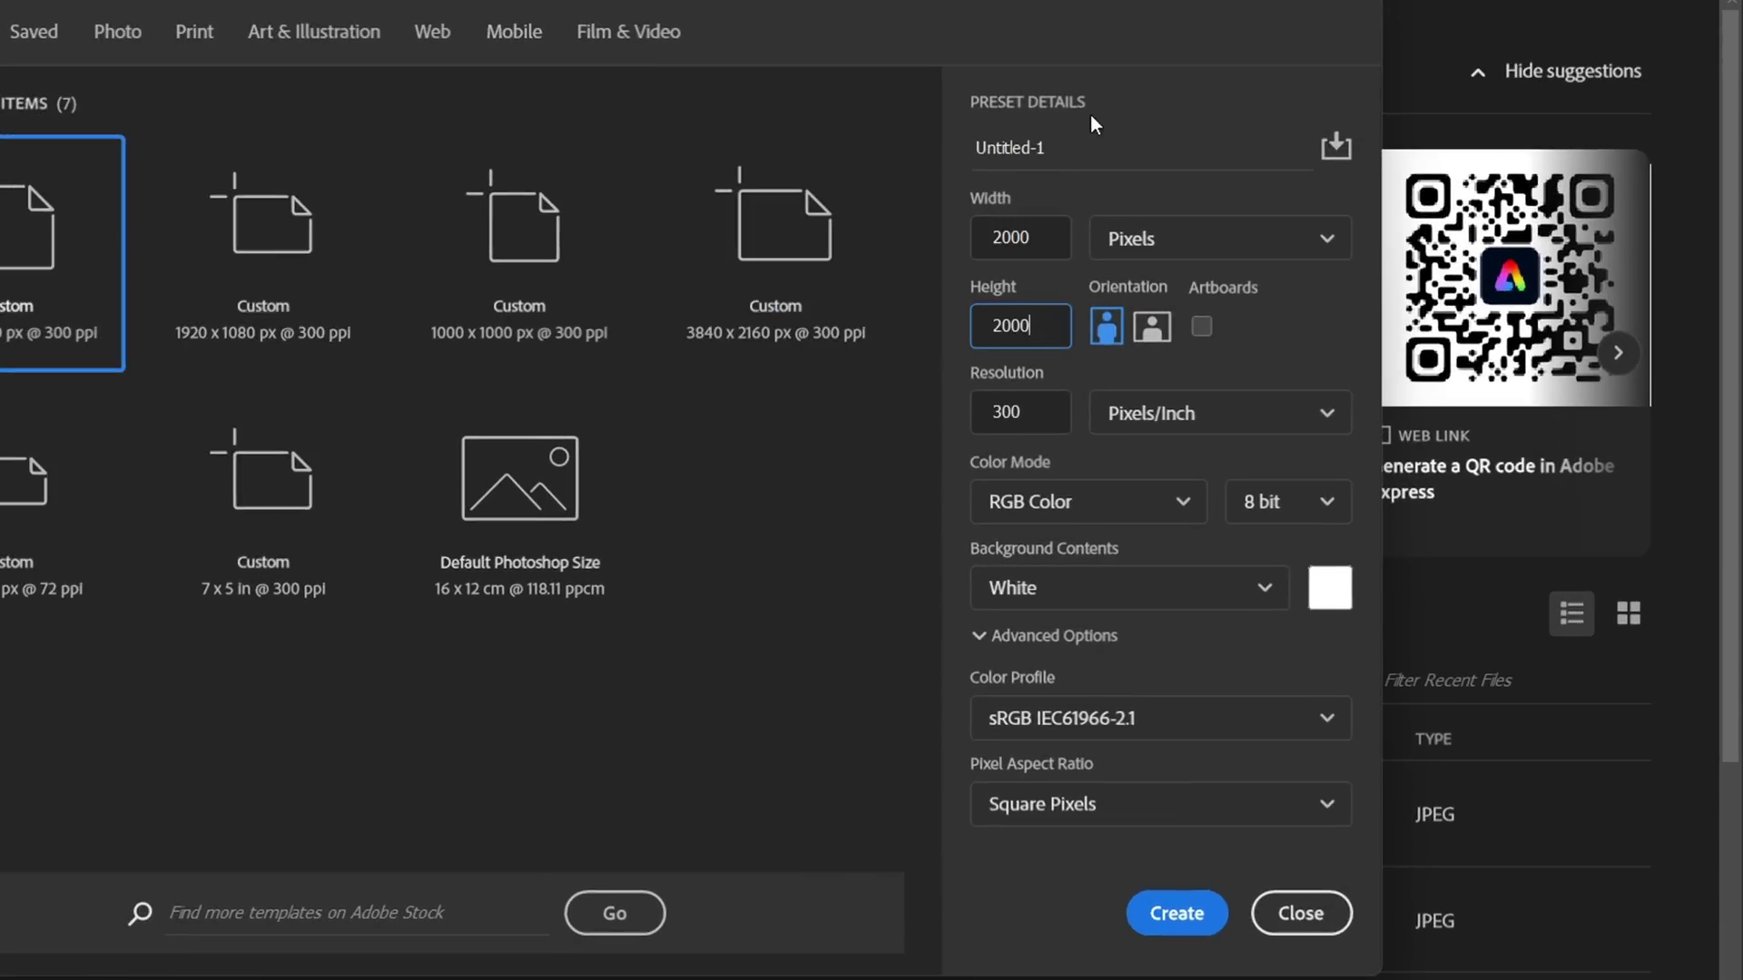
left_click(1094, 146)
type("foil stamping")
left_click(1171, 180)
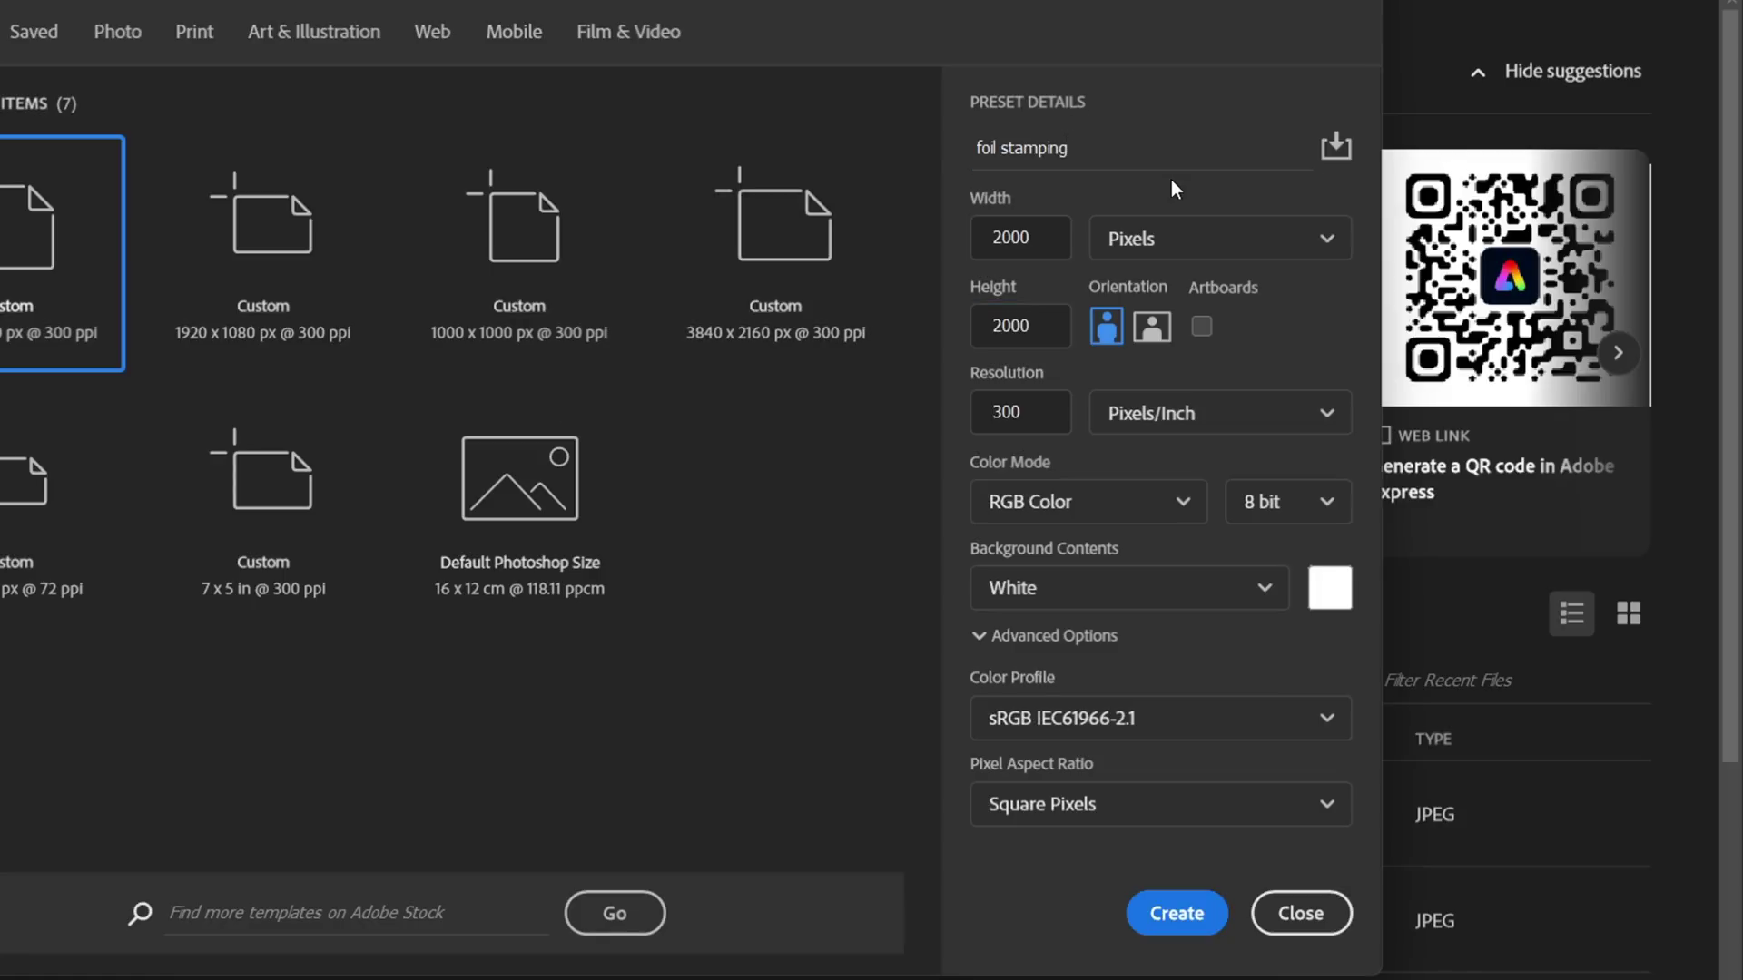
left_click(1175, 917)
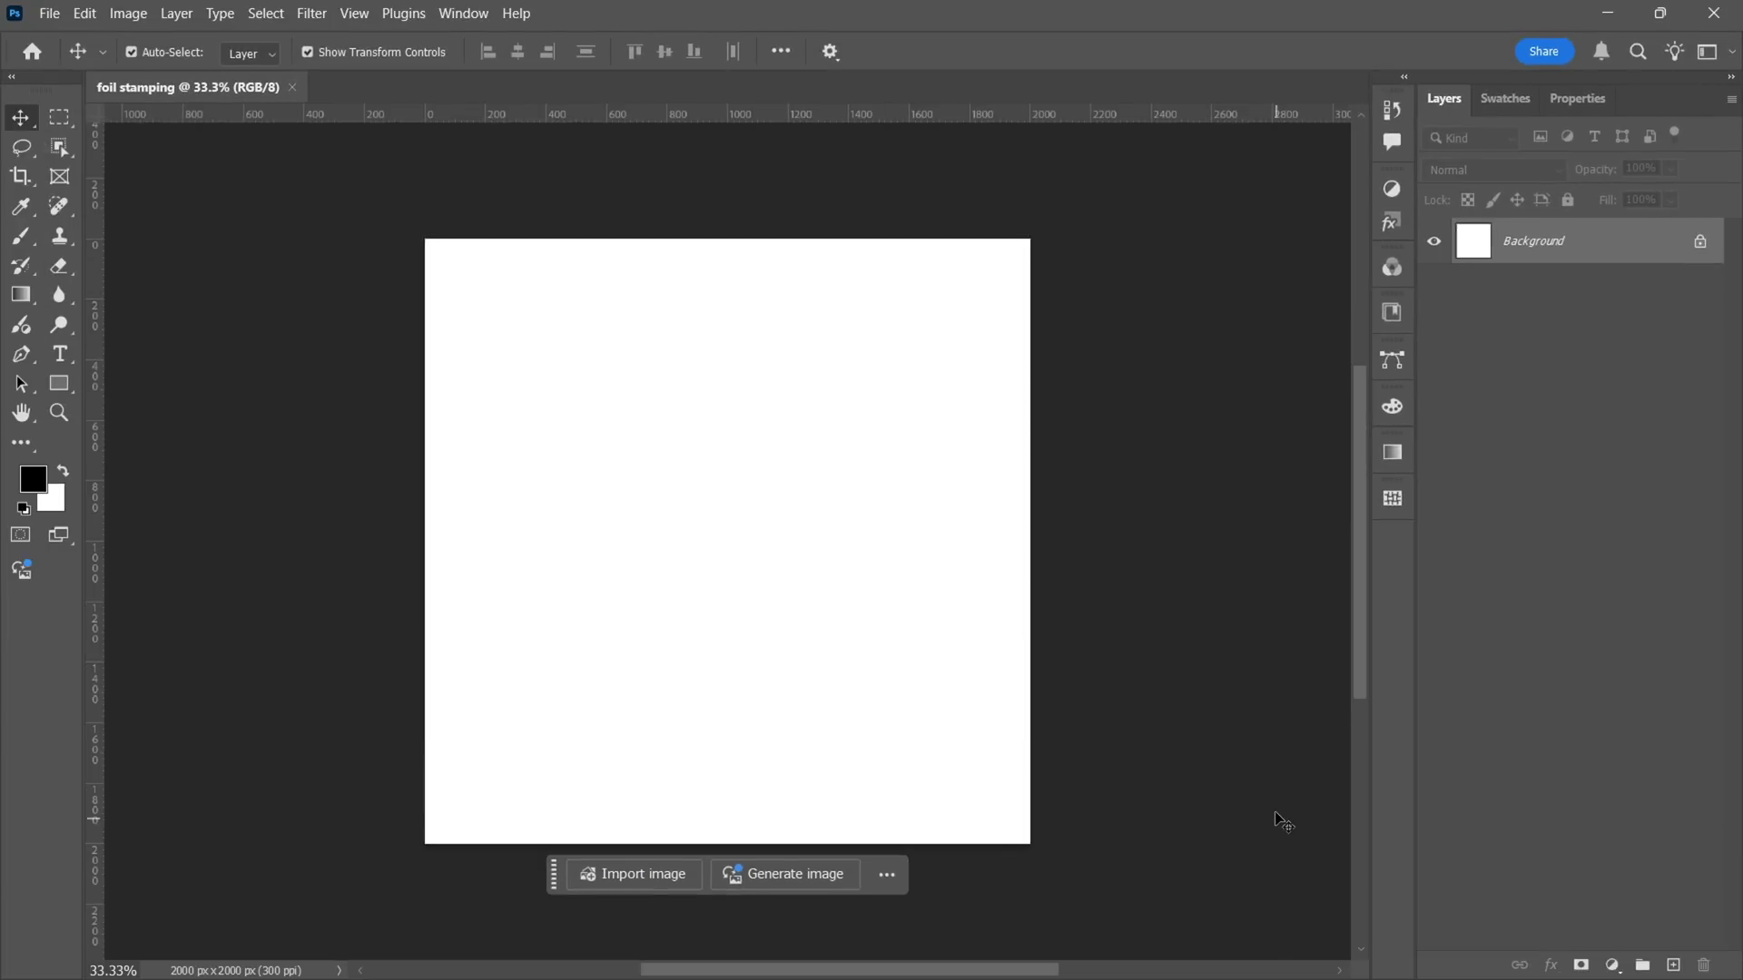
Unlock the background as 'base layer' and fill it with Render > Clouds.
left_click(1699, 241)
type("base layer")
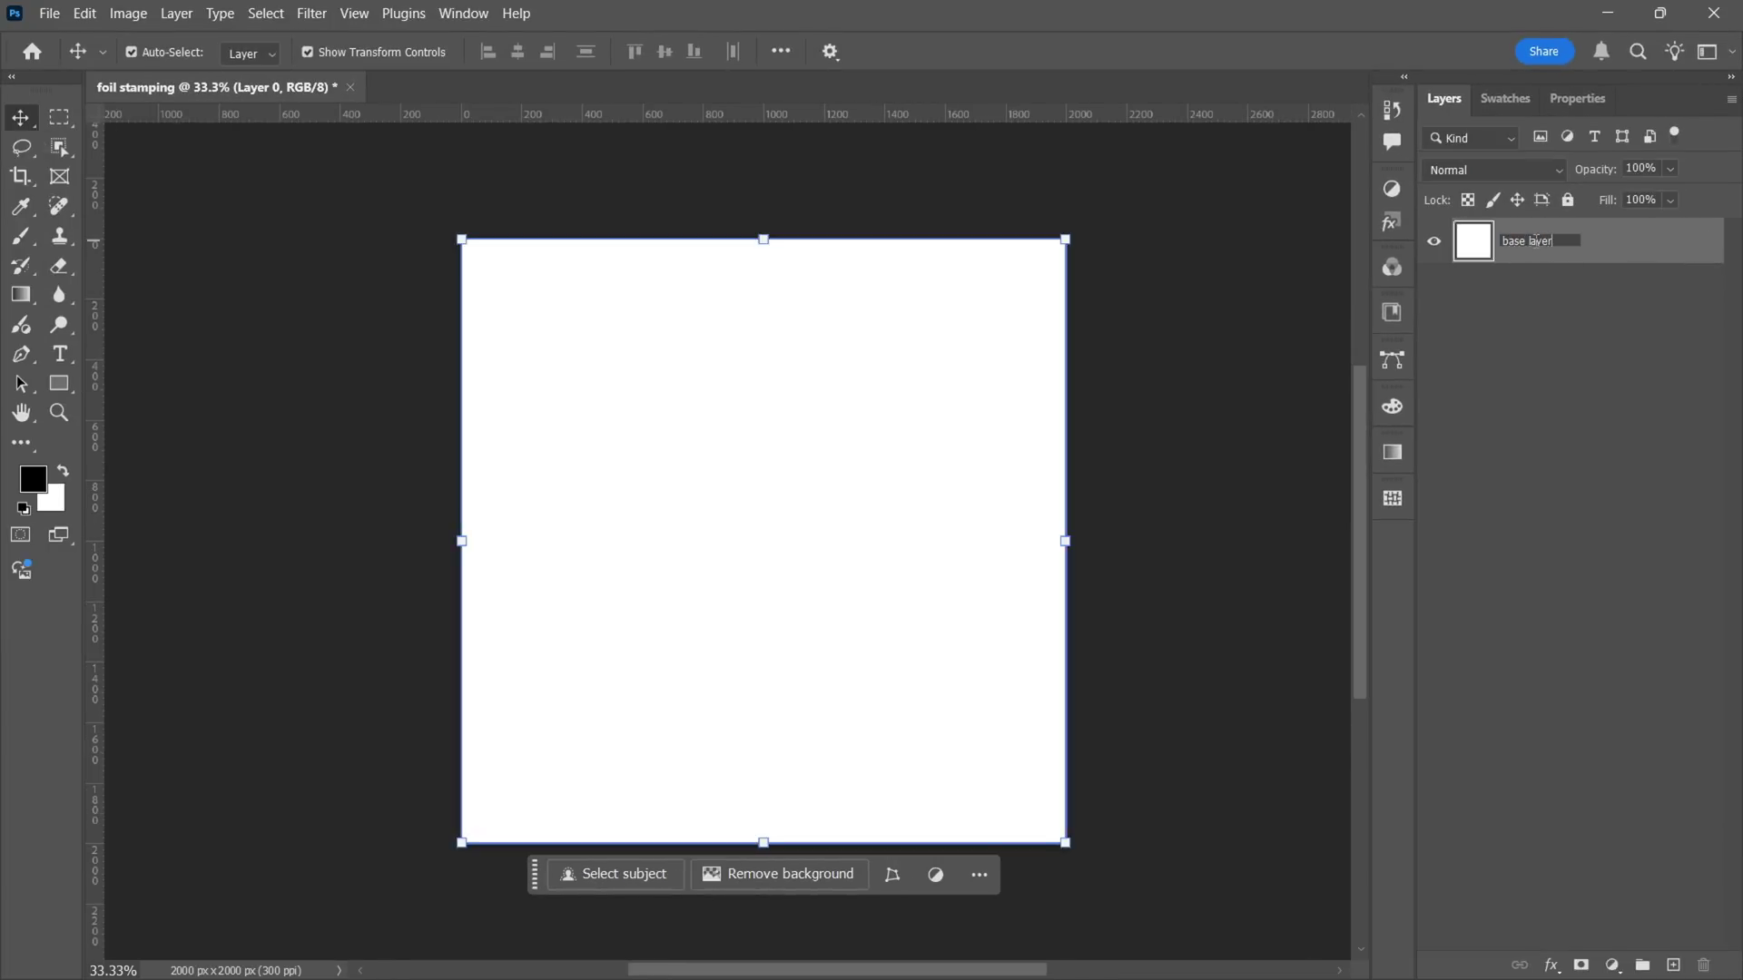
key("Return")
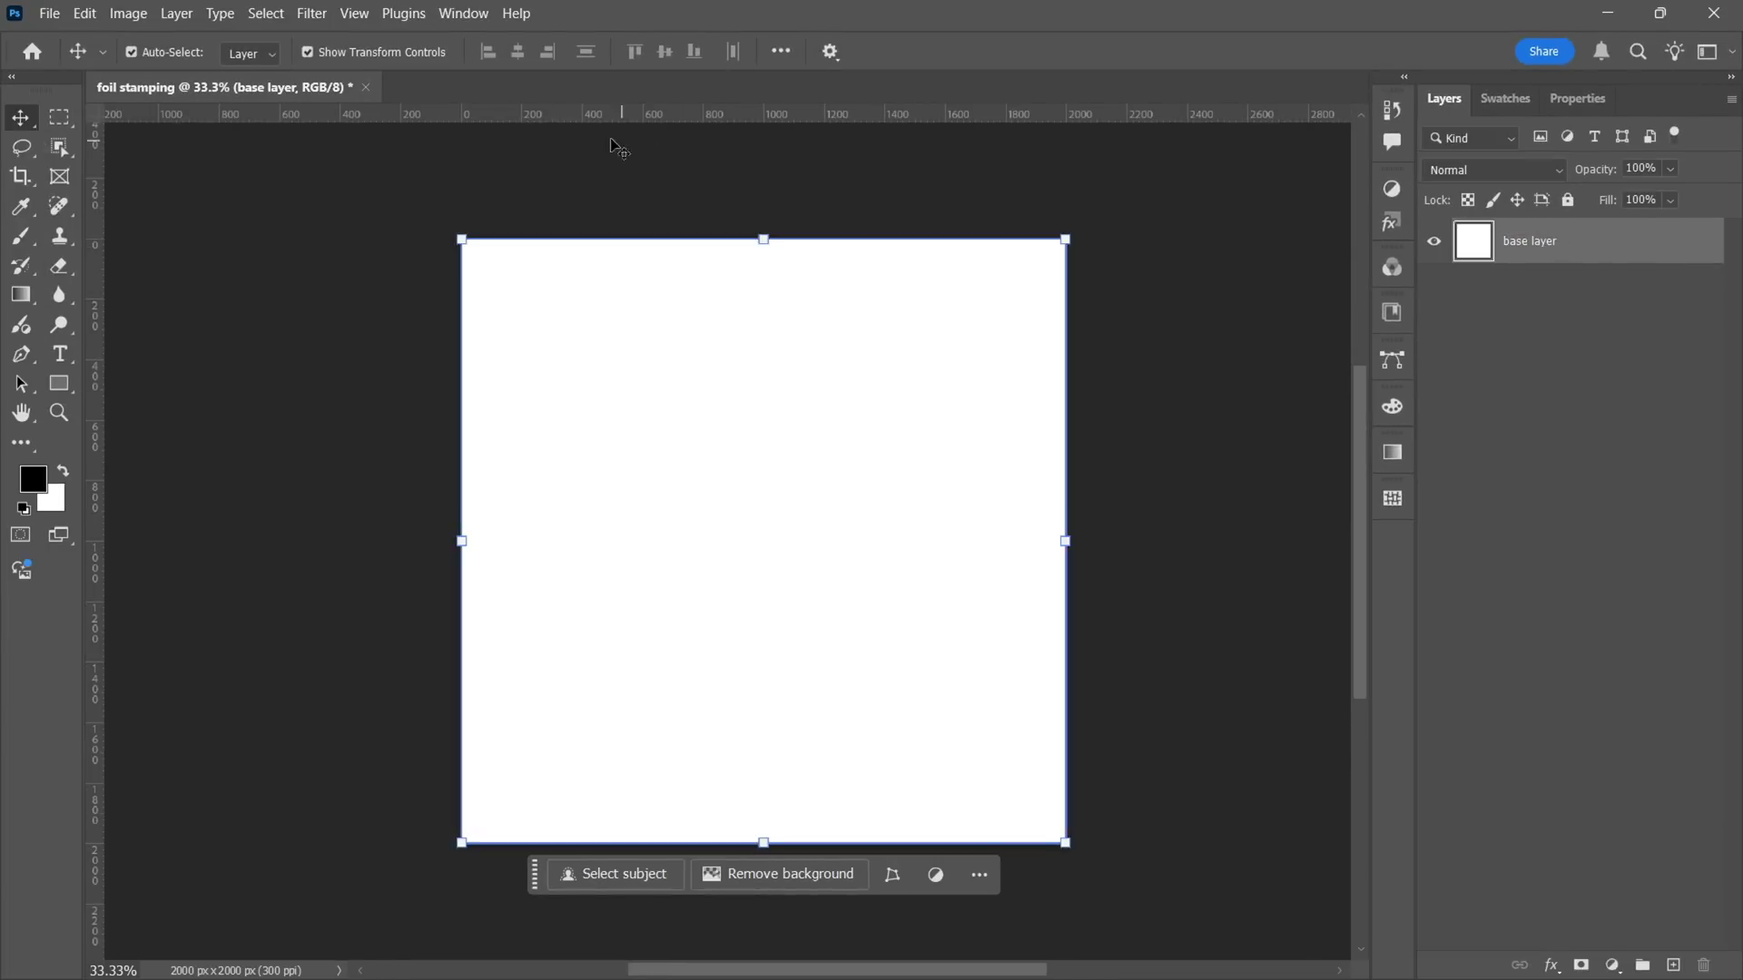
left_click(313, 14)
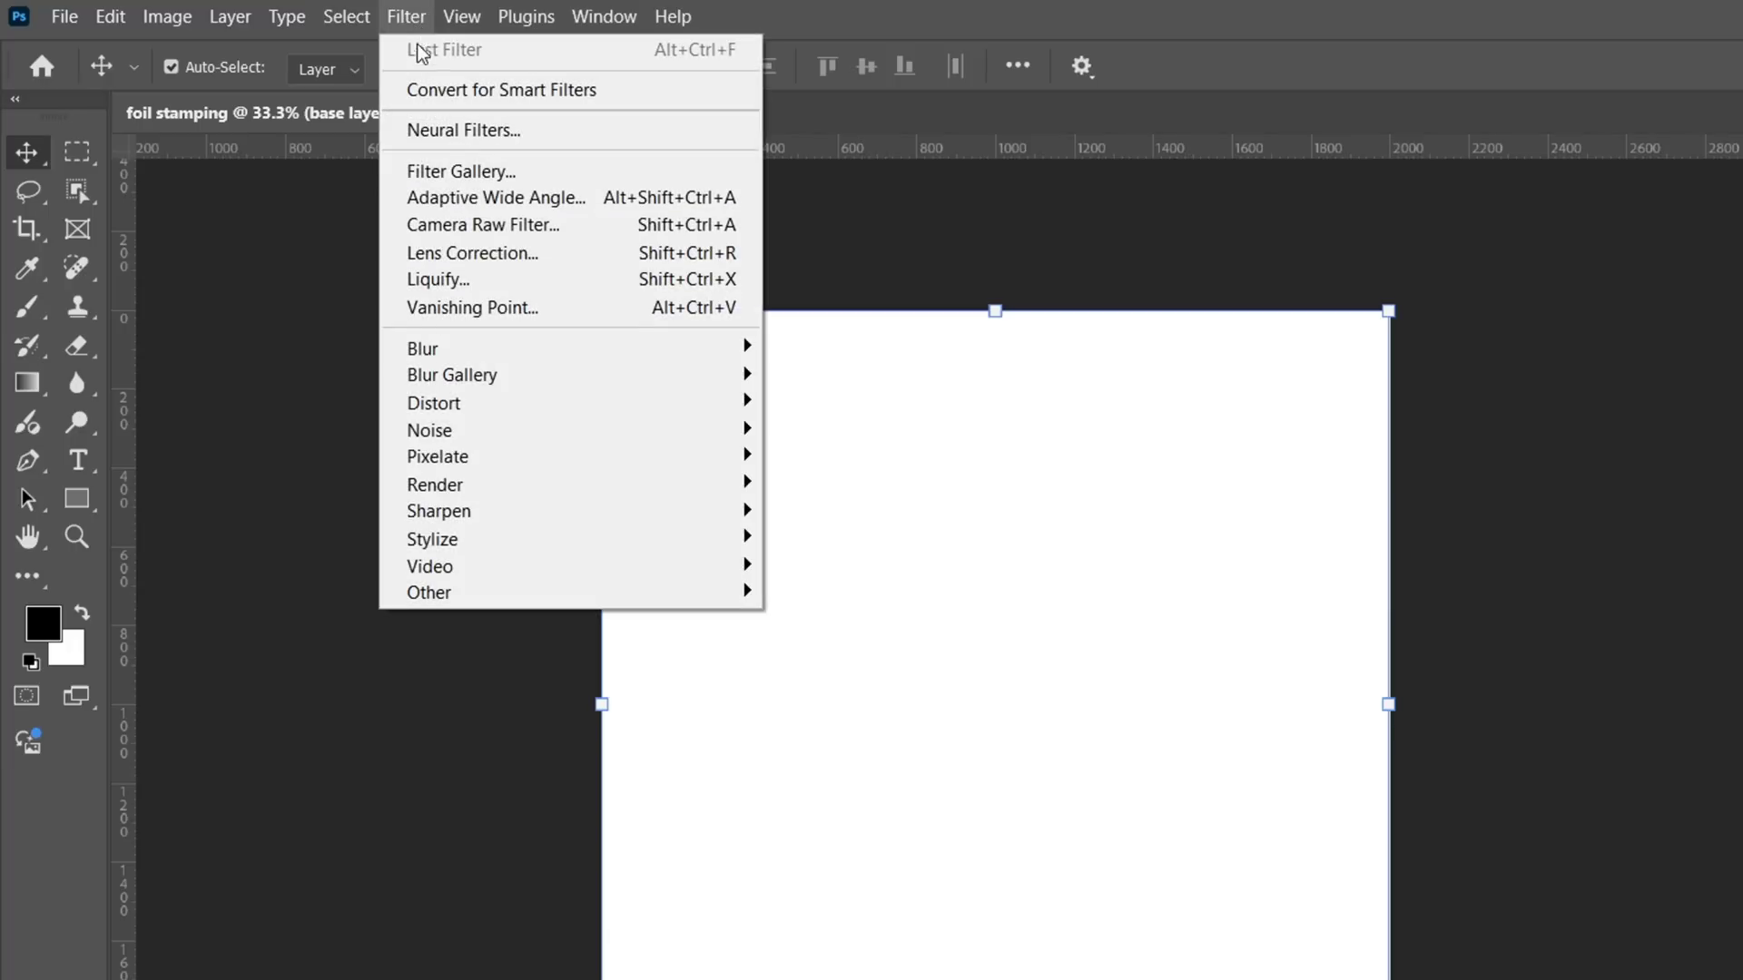
mouse_move(436, 485)
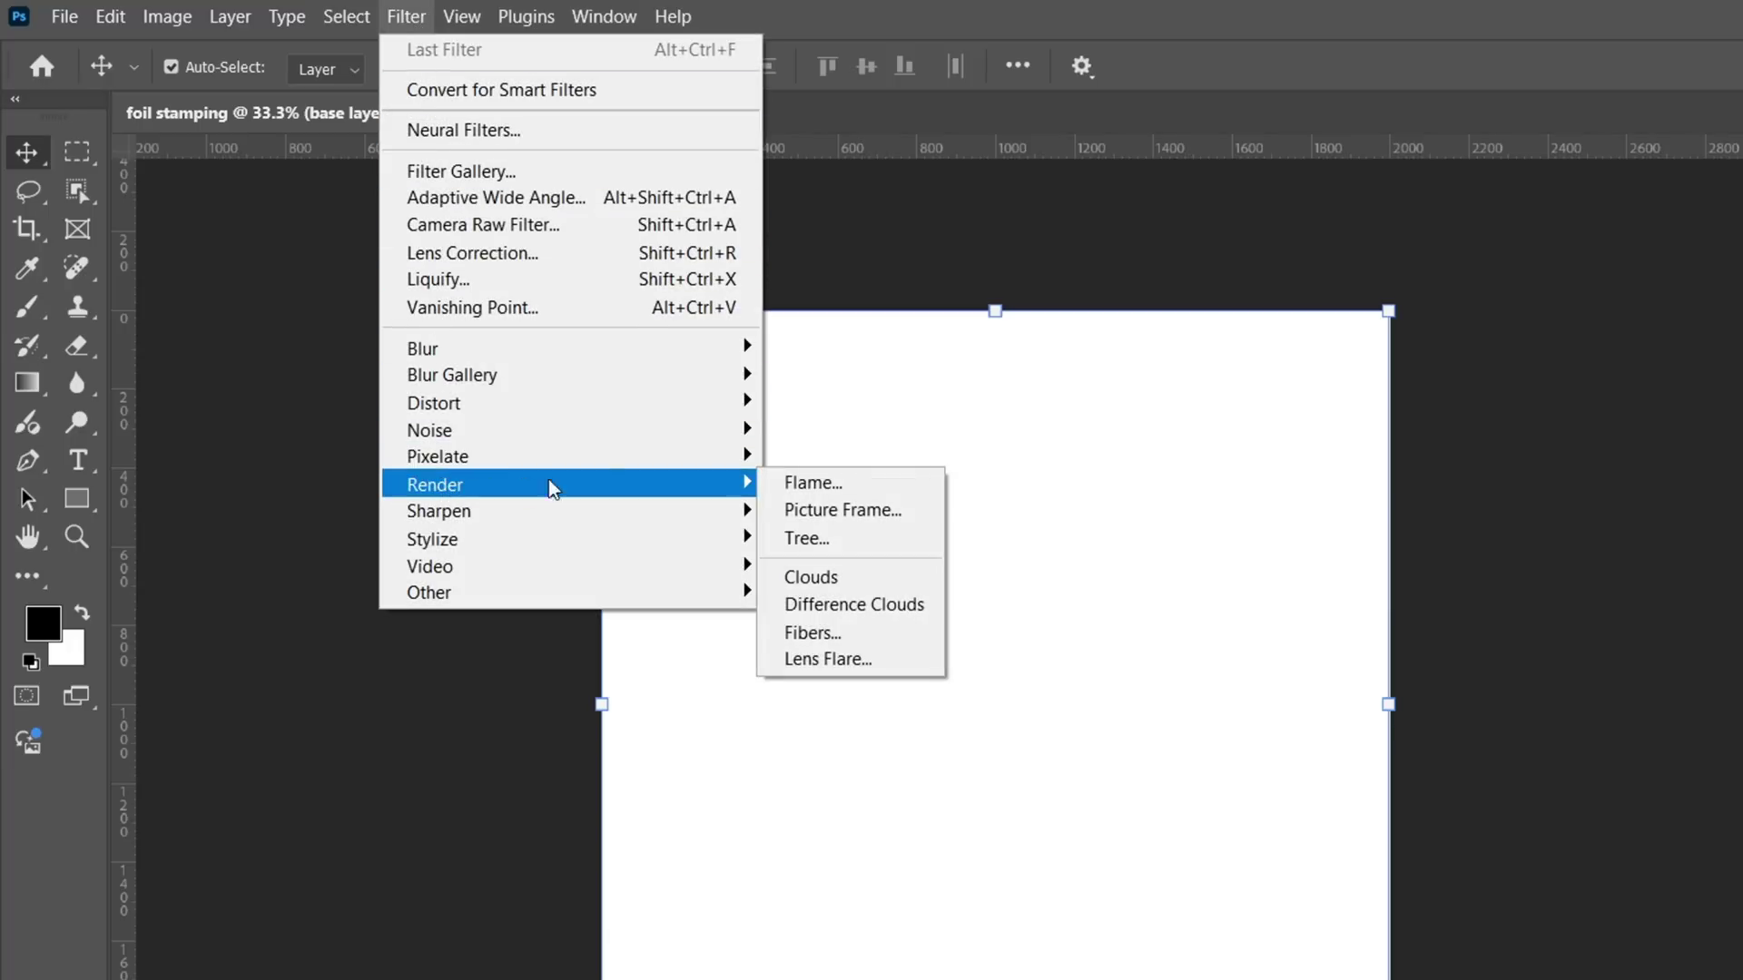
left_click(828, 575)
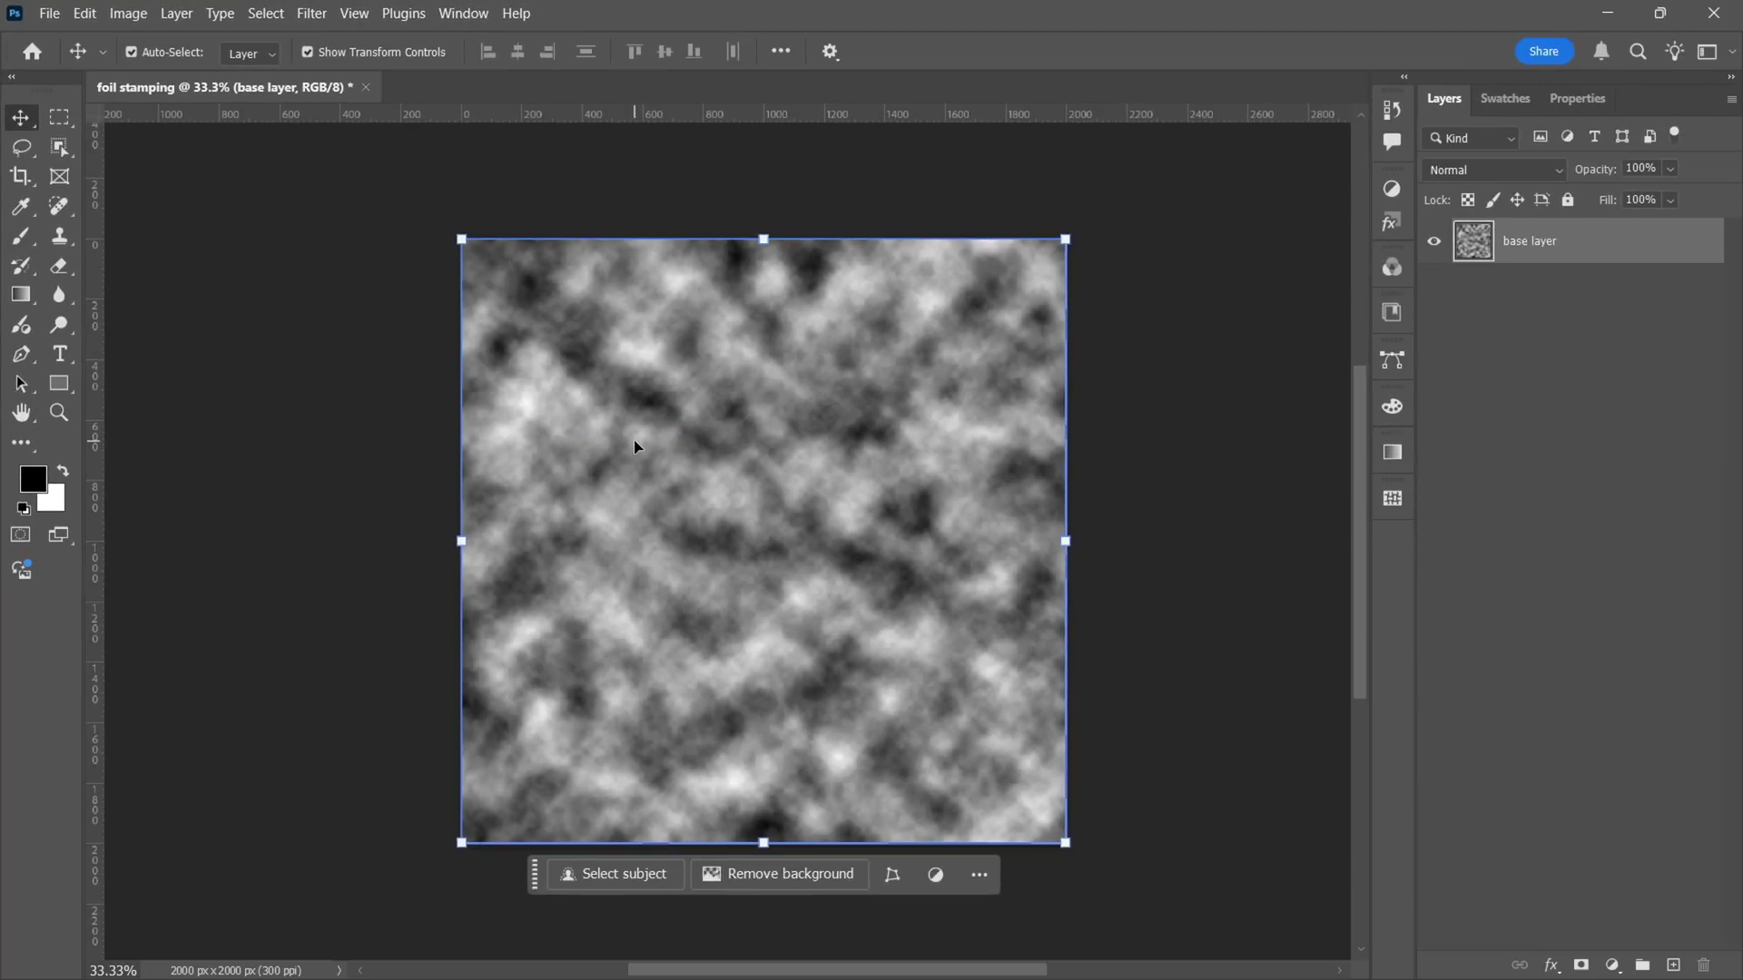
Use Liquify's Forward Warp brush to push the clouds into large marbled swirls.
left_click(1176, 519)
left_click(886, 466)
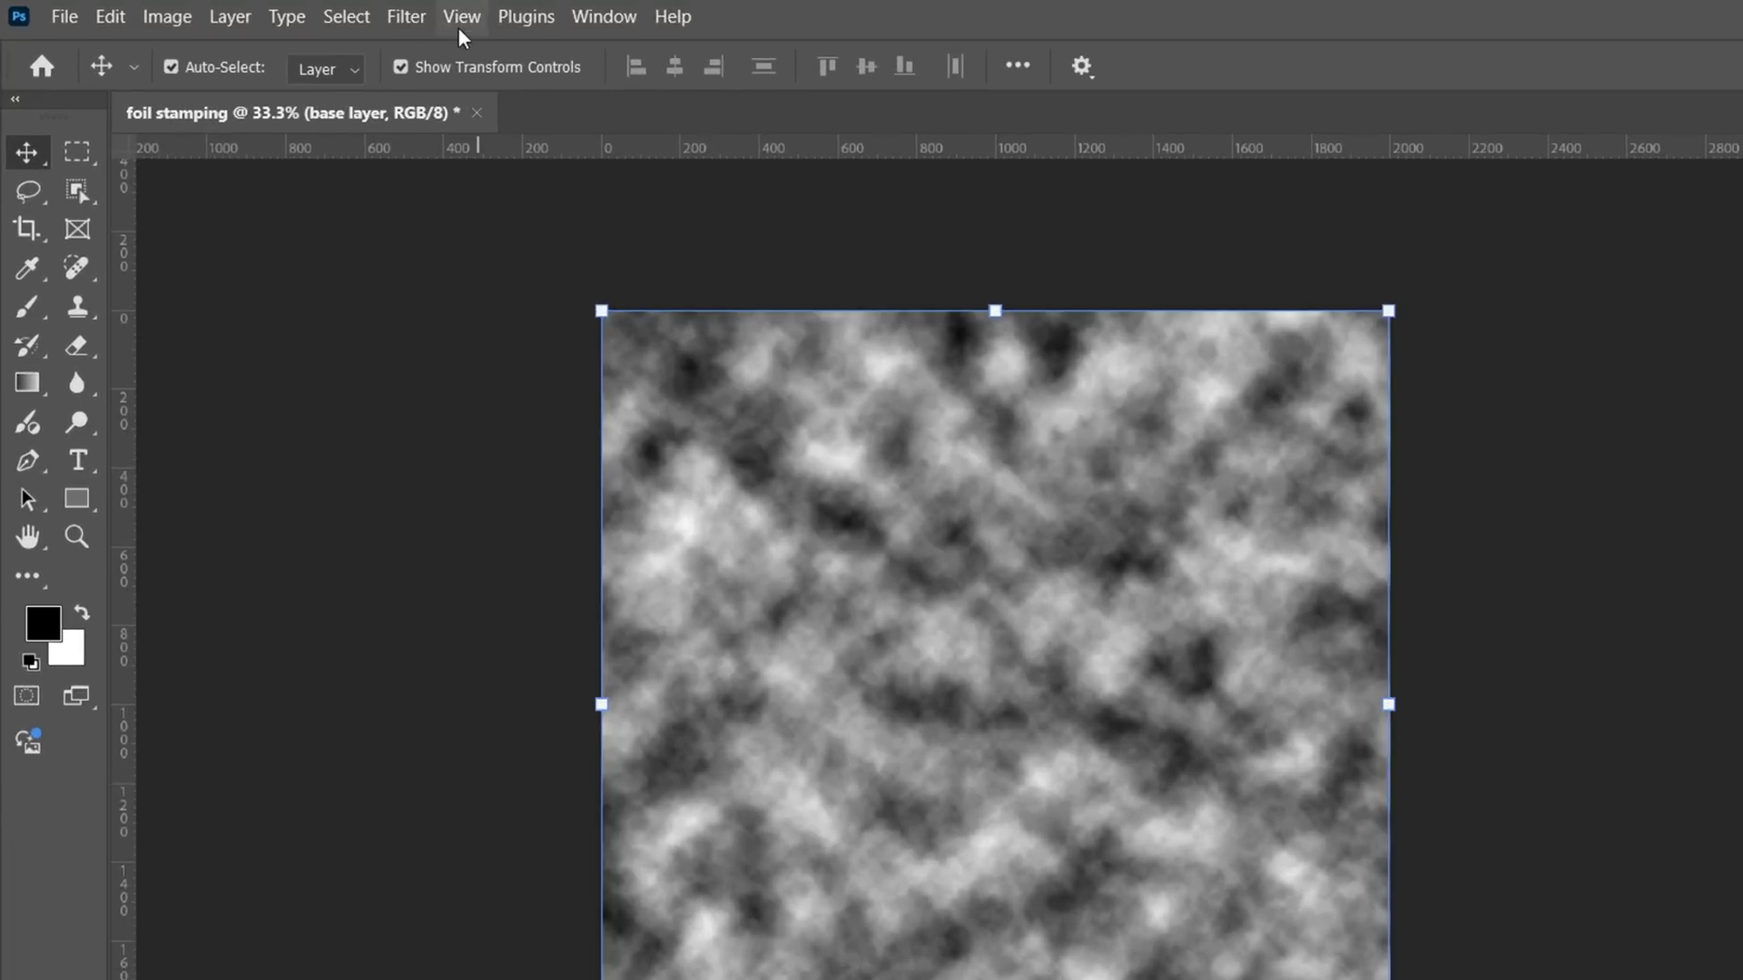
left_click(313, 14)
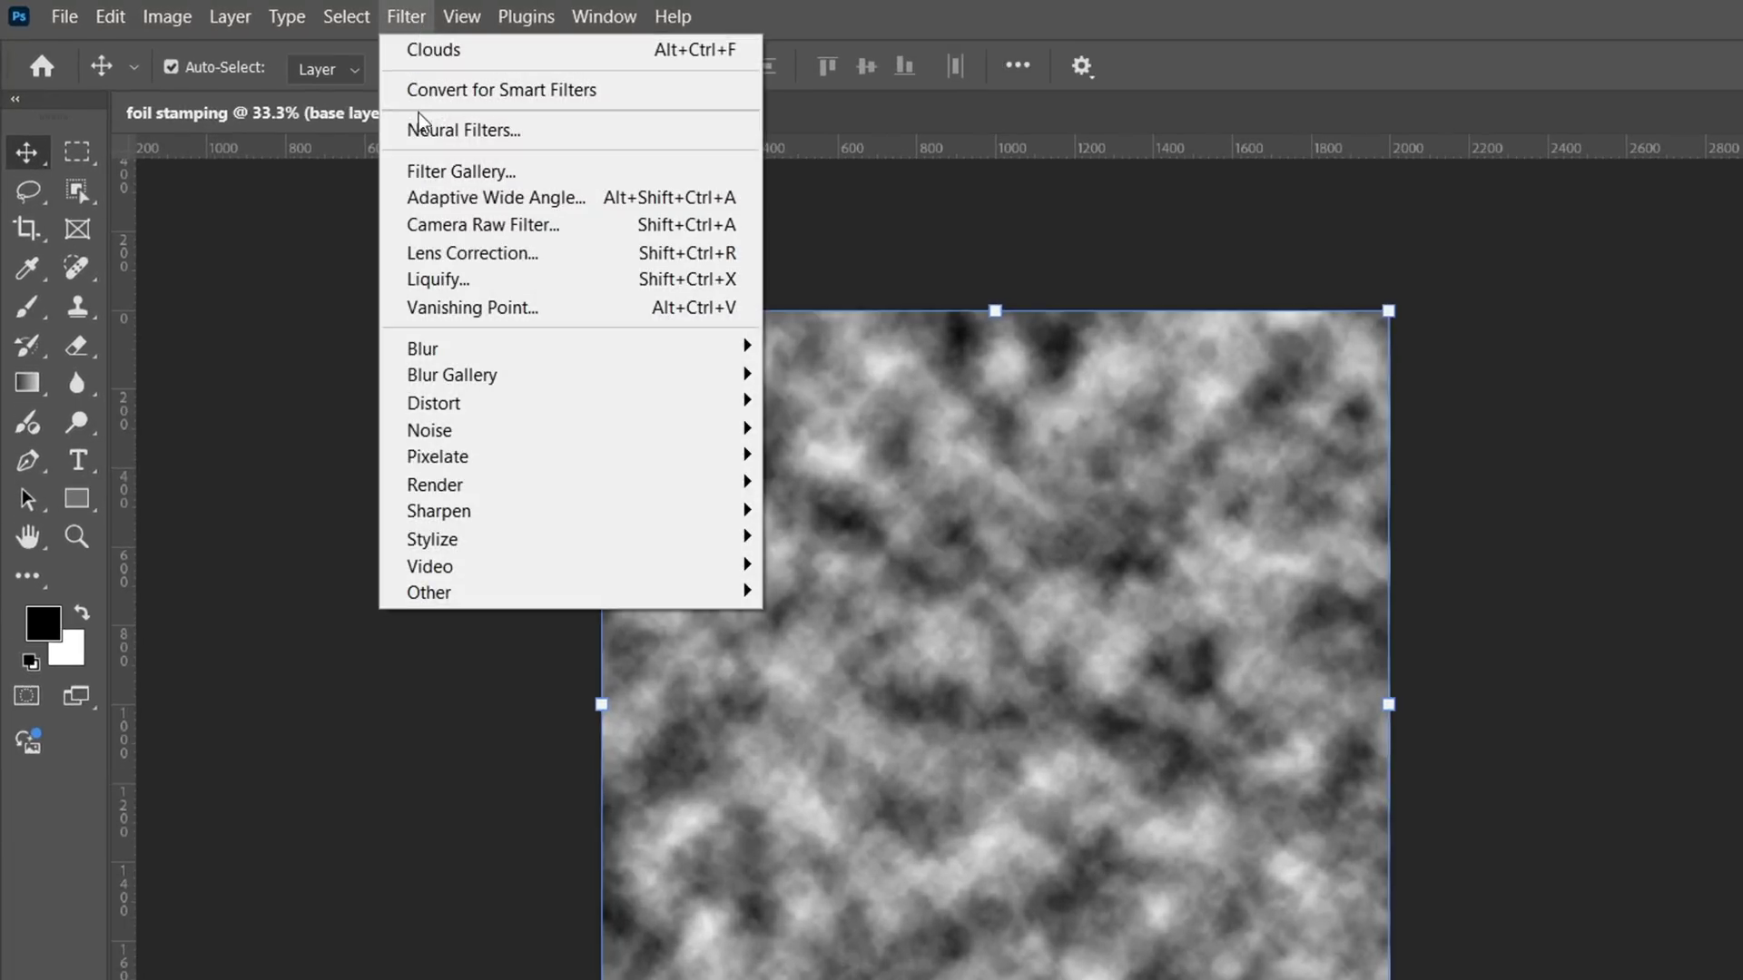
left_click(430, 276)
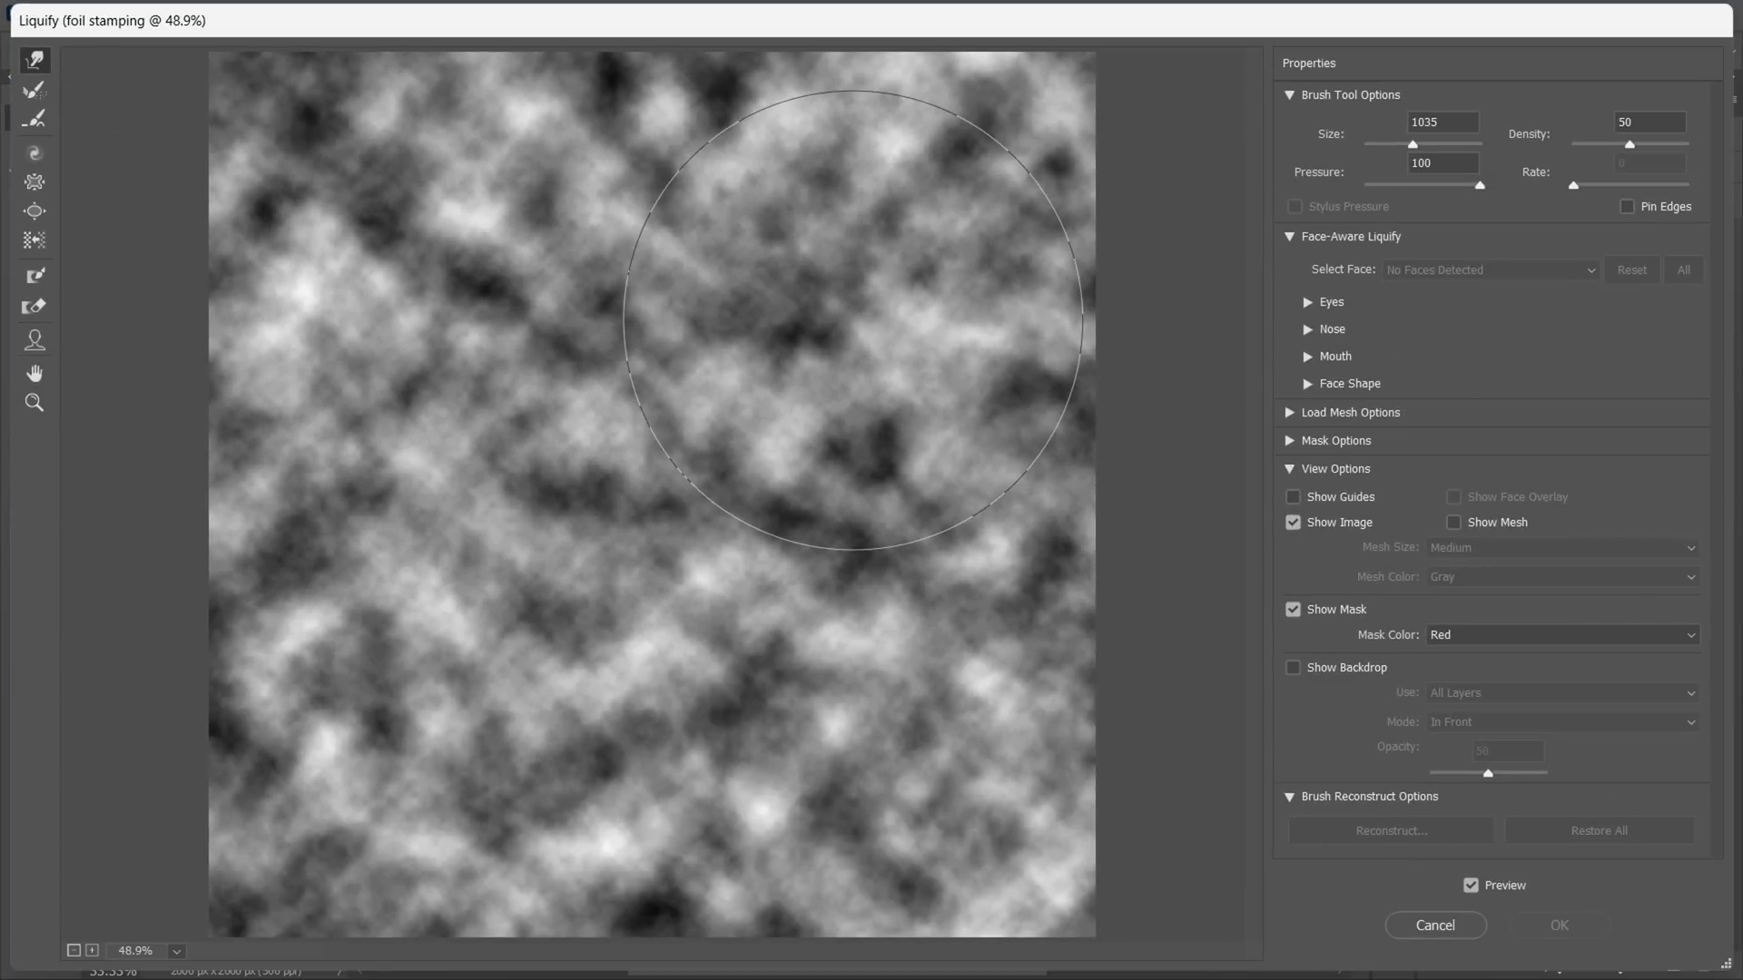
mouse_move(799, 254)
left_mouse_down()
mouse_move(751, 447)
mouse_move(234, 867)
mouse_move(699, 772)
mouse_move(584, 573)
mouse_move(838, 564)
mouse_move(390, 389)
mouse_move(175, 525)
mouse_move(409, 778)
mouse_move(884, 648)
left_mouse_up()
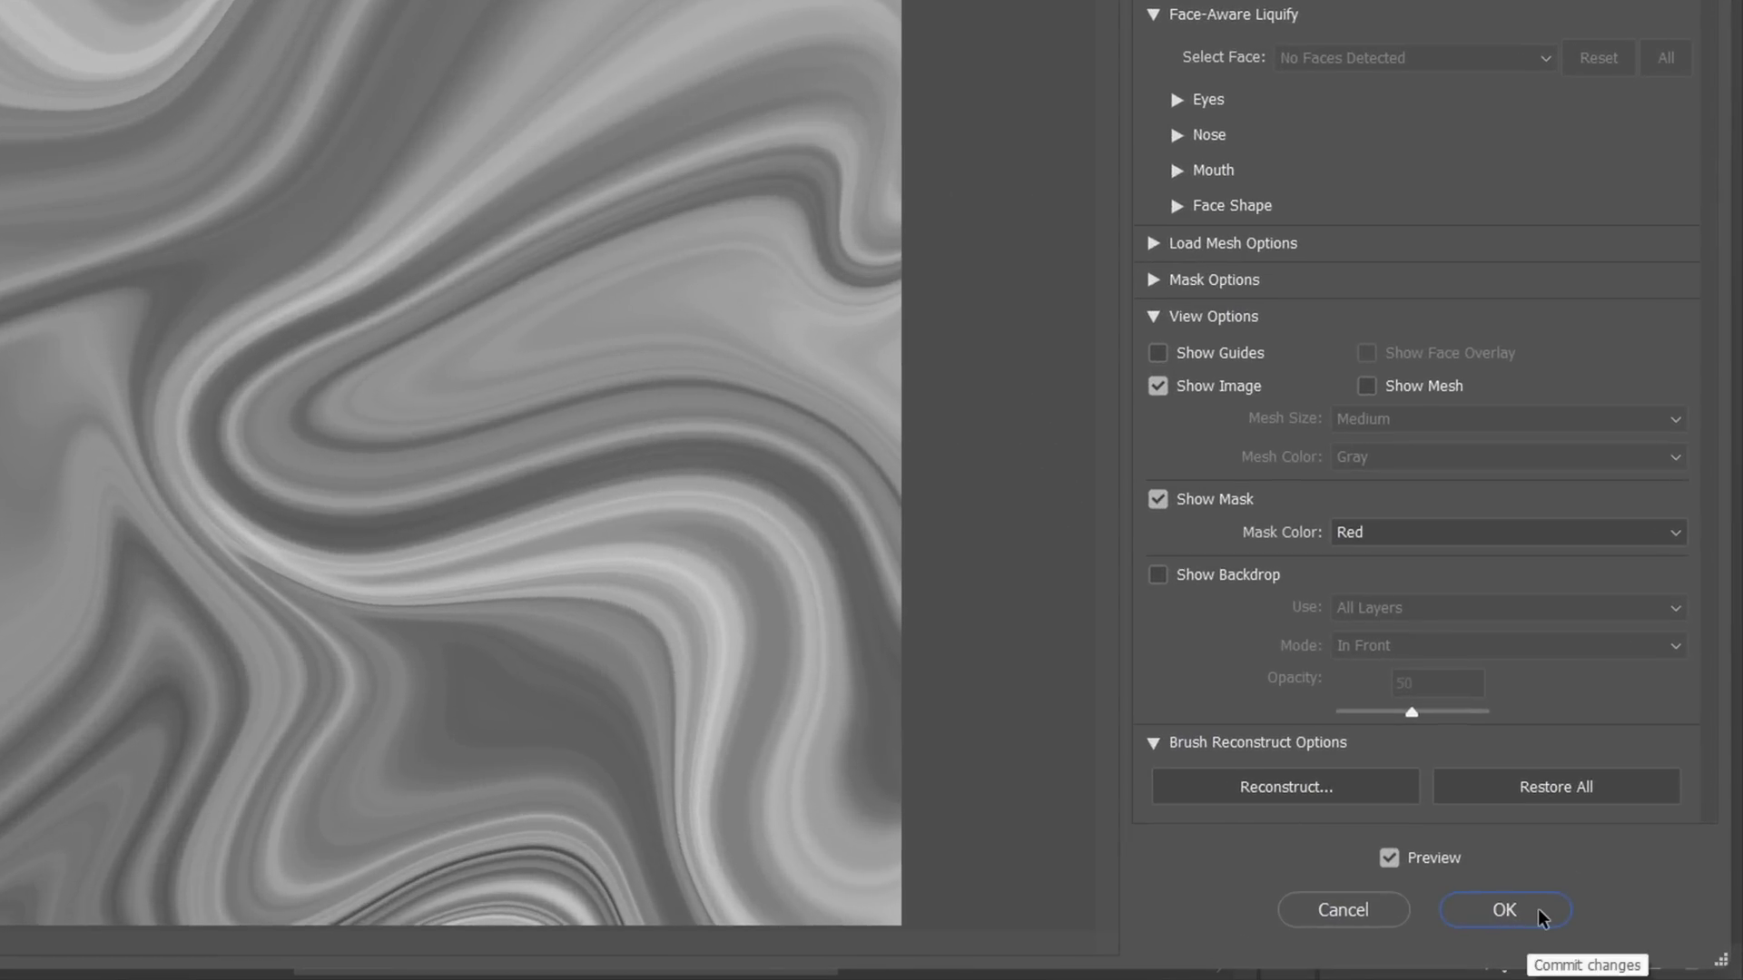
Commit the Liquify warp and apply a 30-pixel Gaussian Blur to the base layer.
left_click(1584, 925)
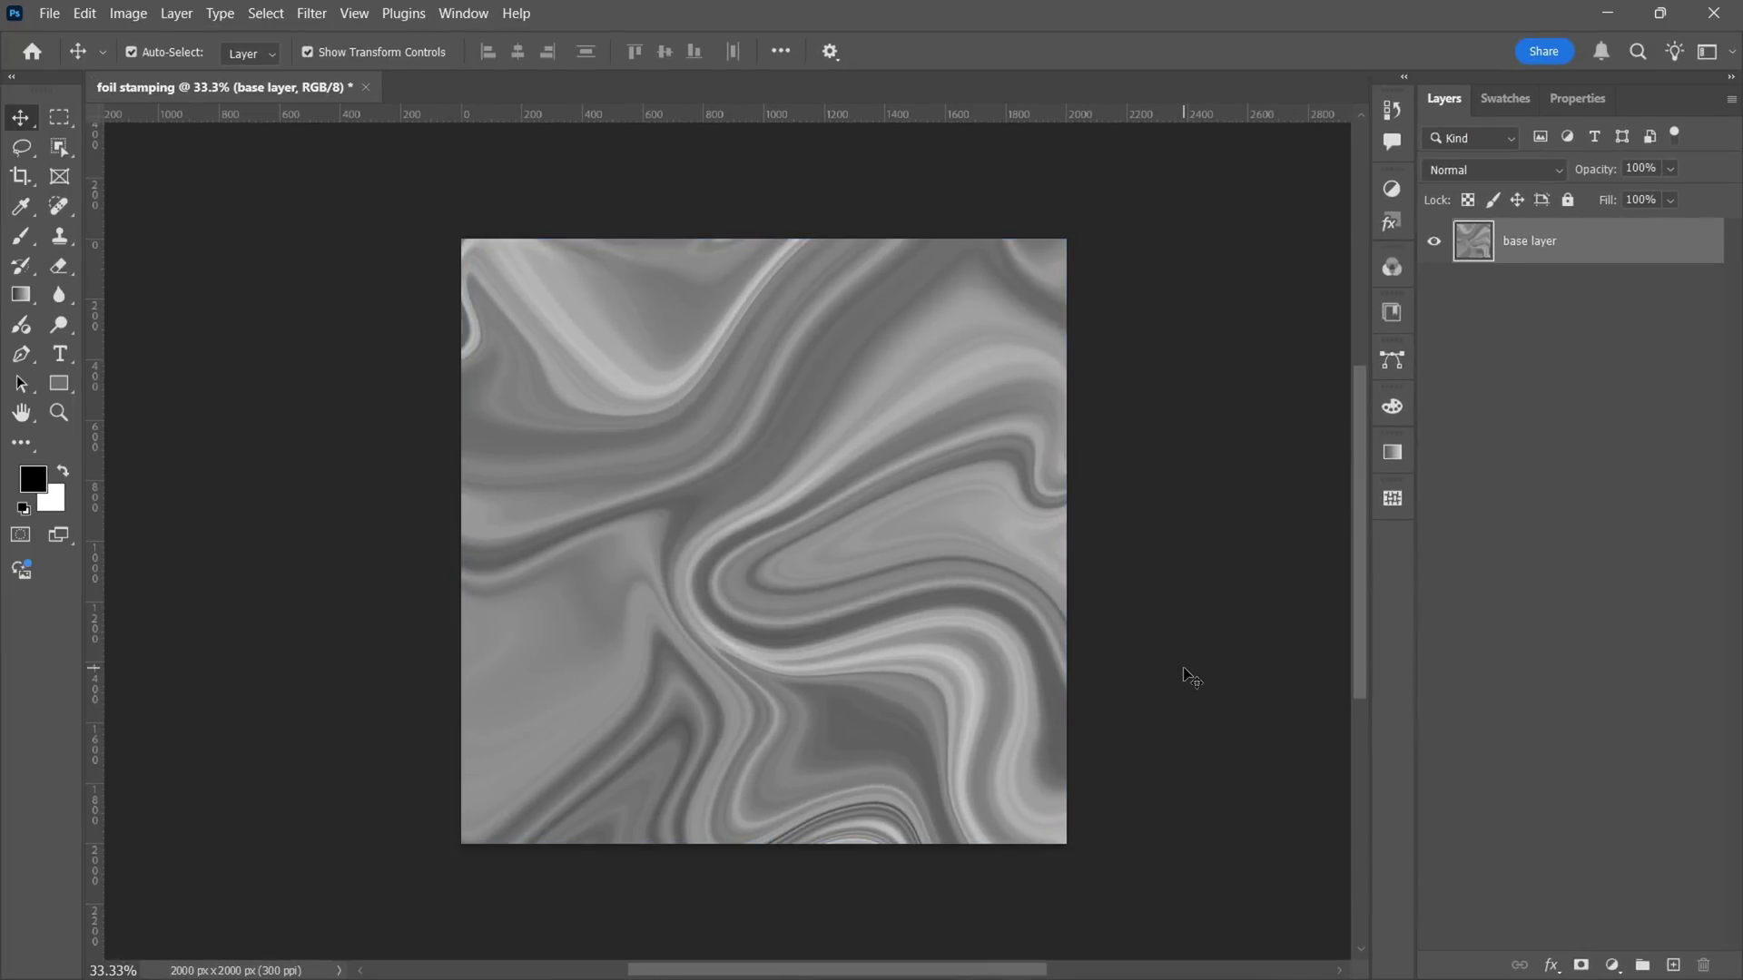
left_click(887, 548)
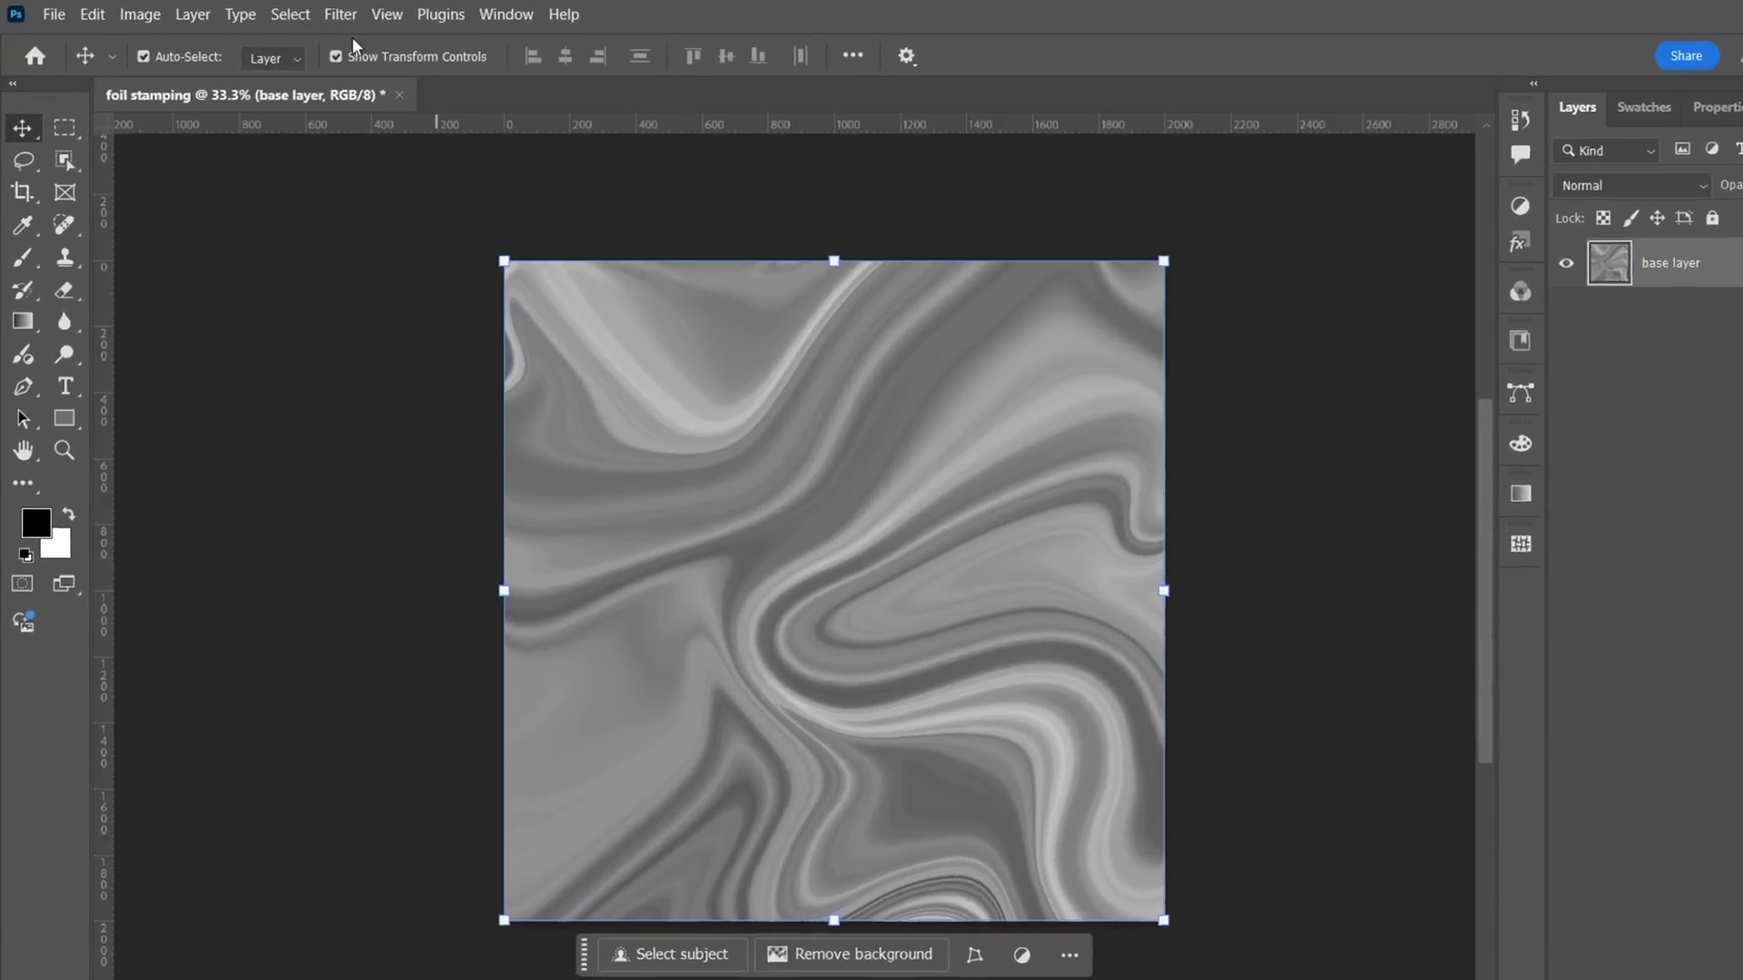
left_click(311, 13)
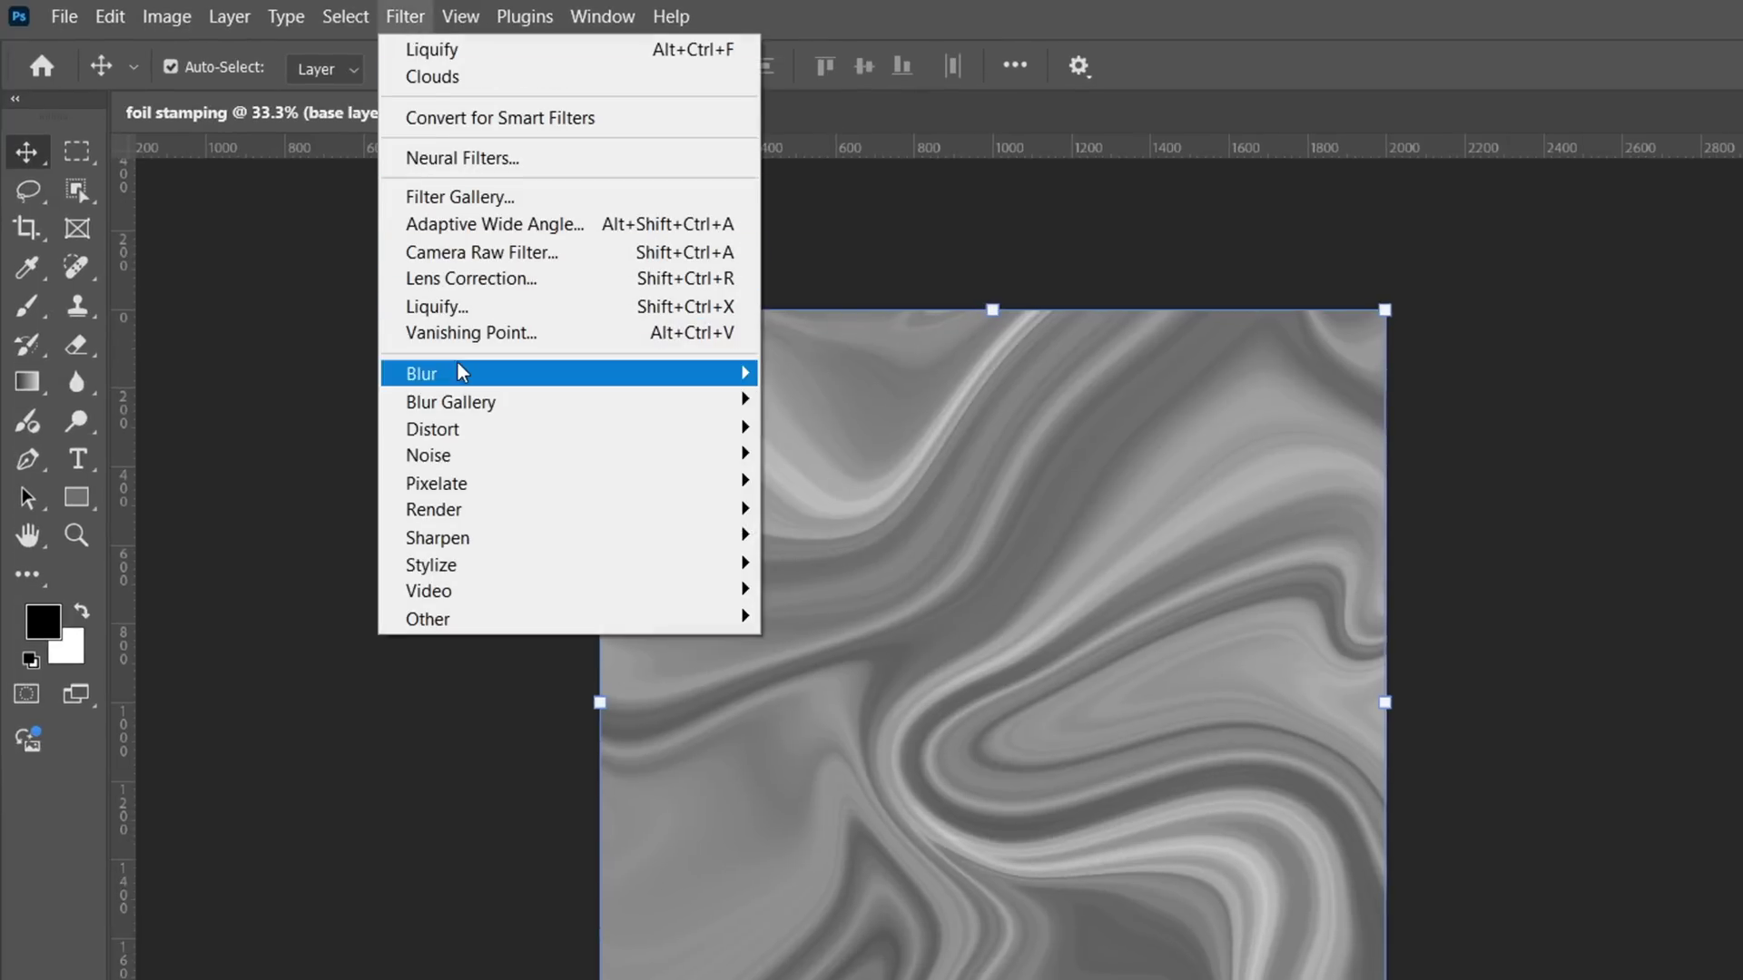
mouse_move(449, 373)
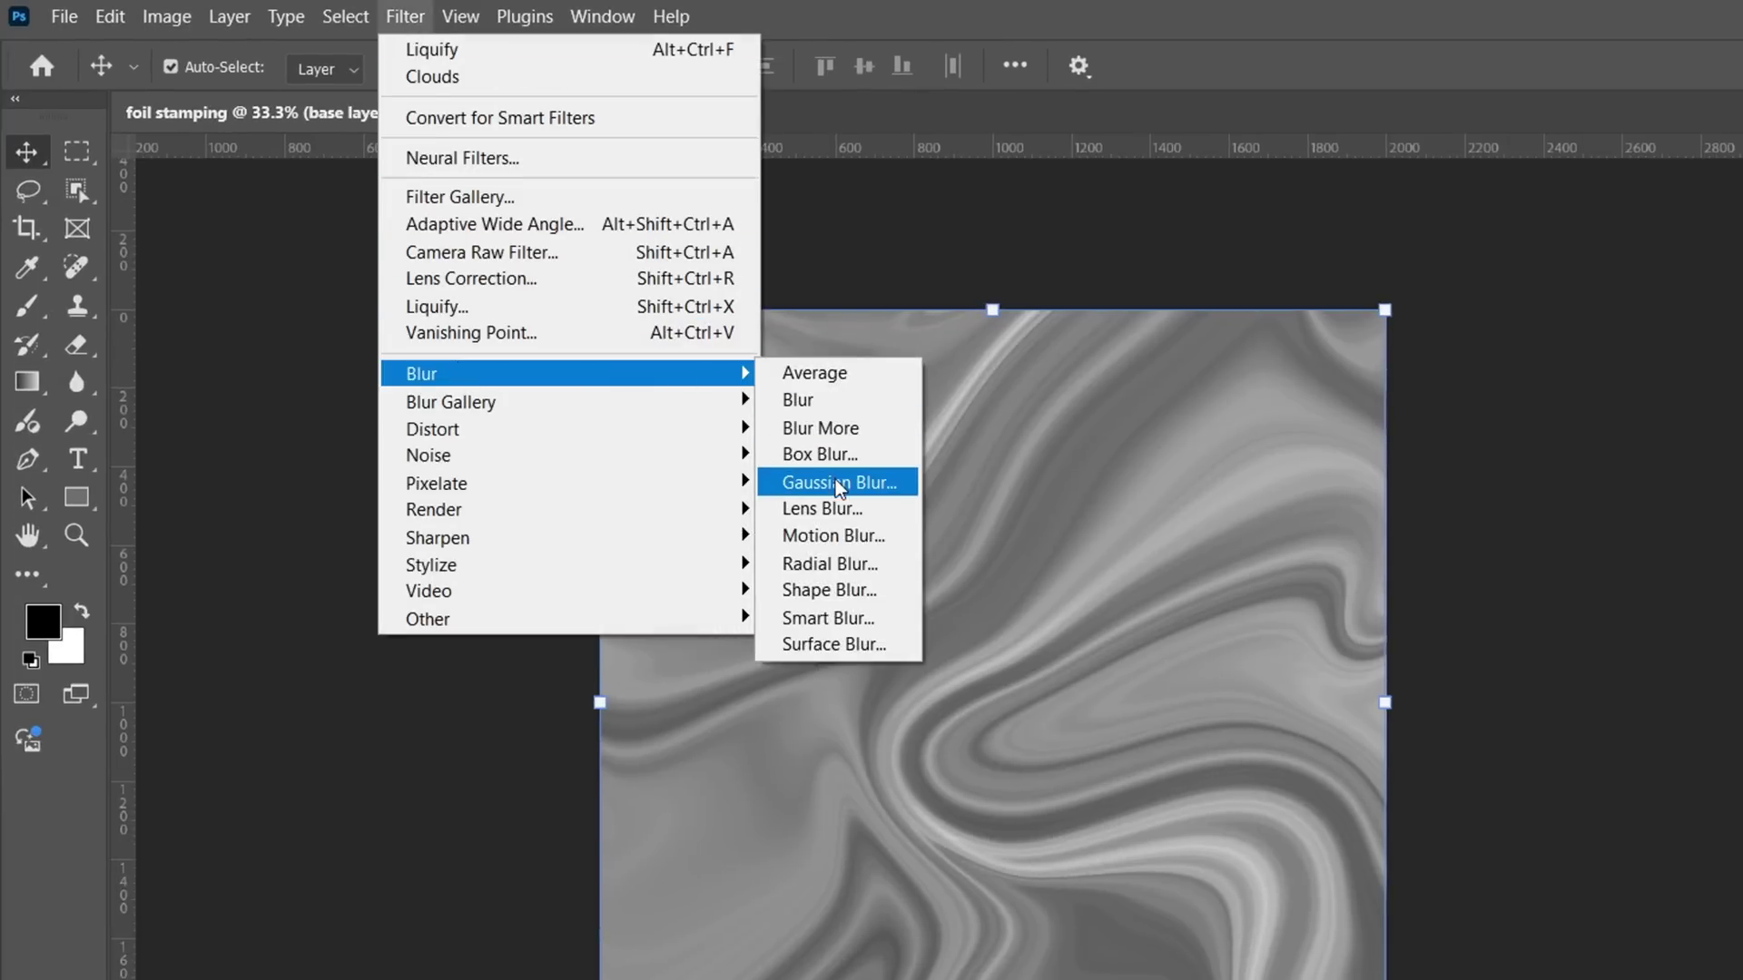
left_click(837, 482)
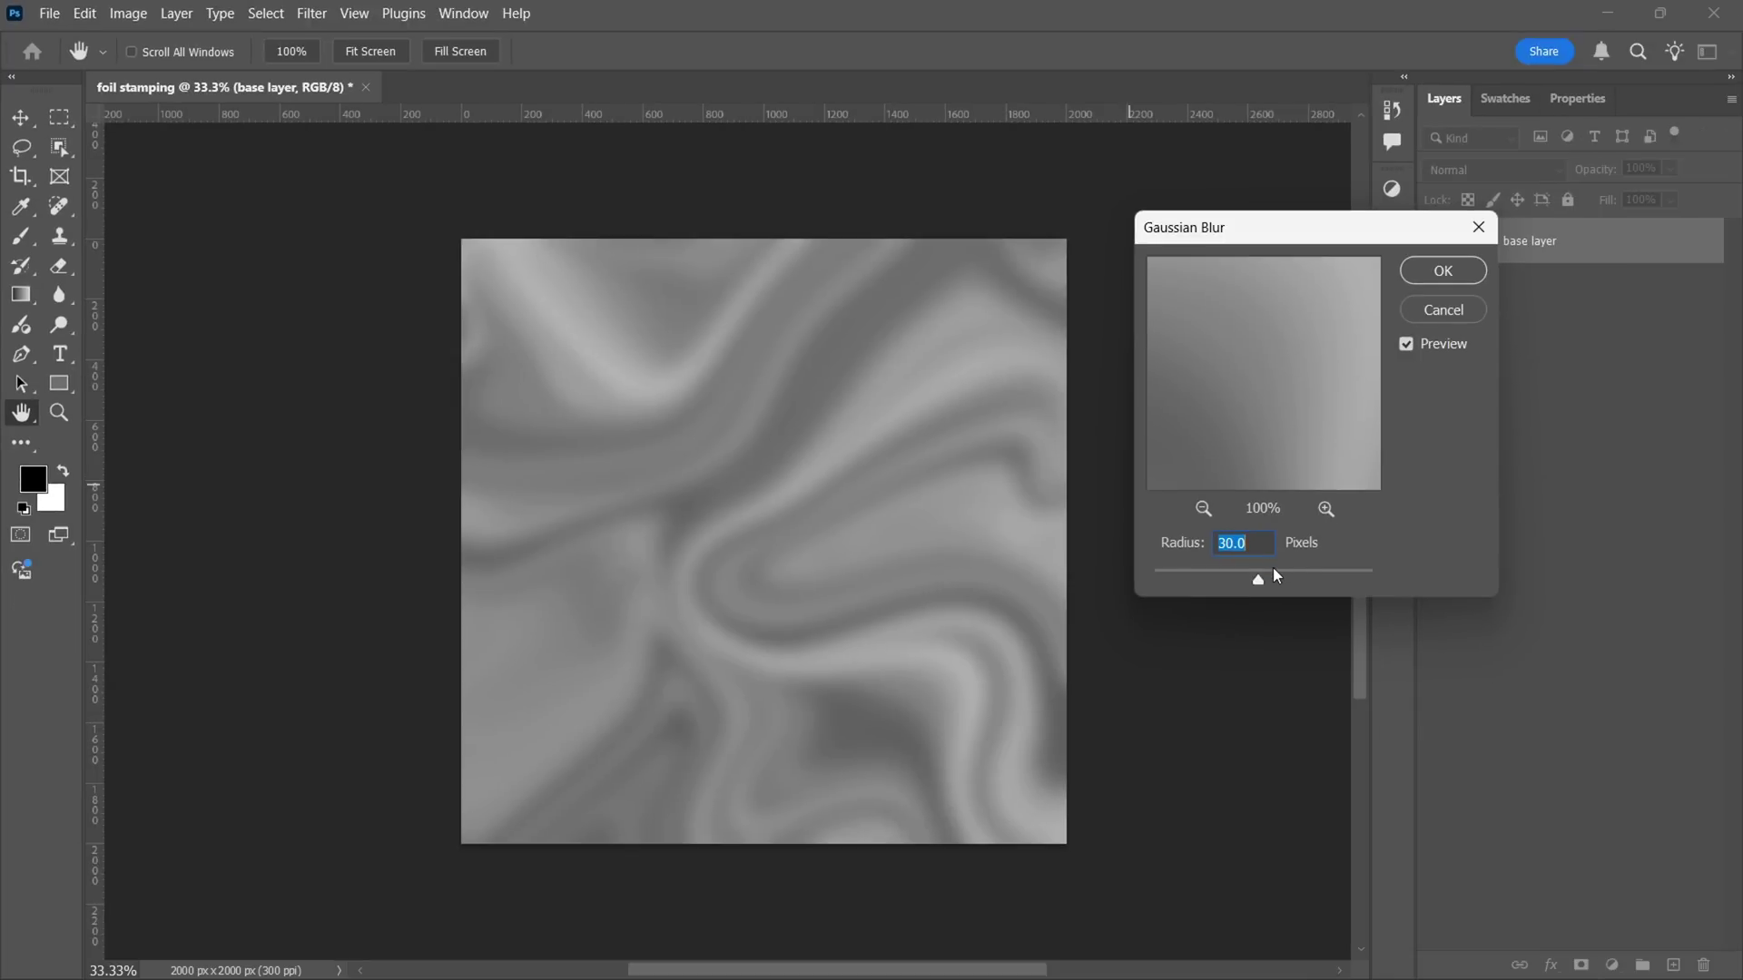
left_click(1468, 272)
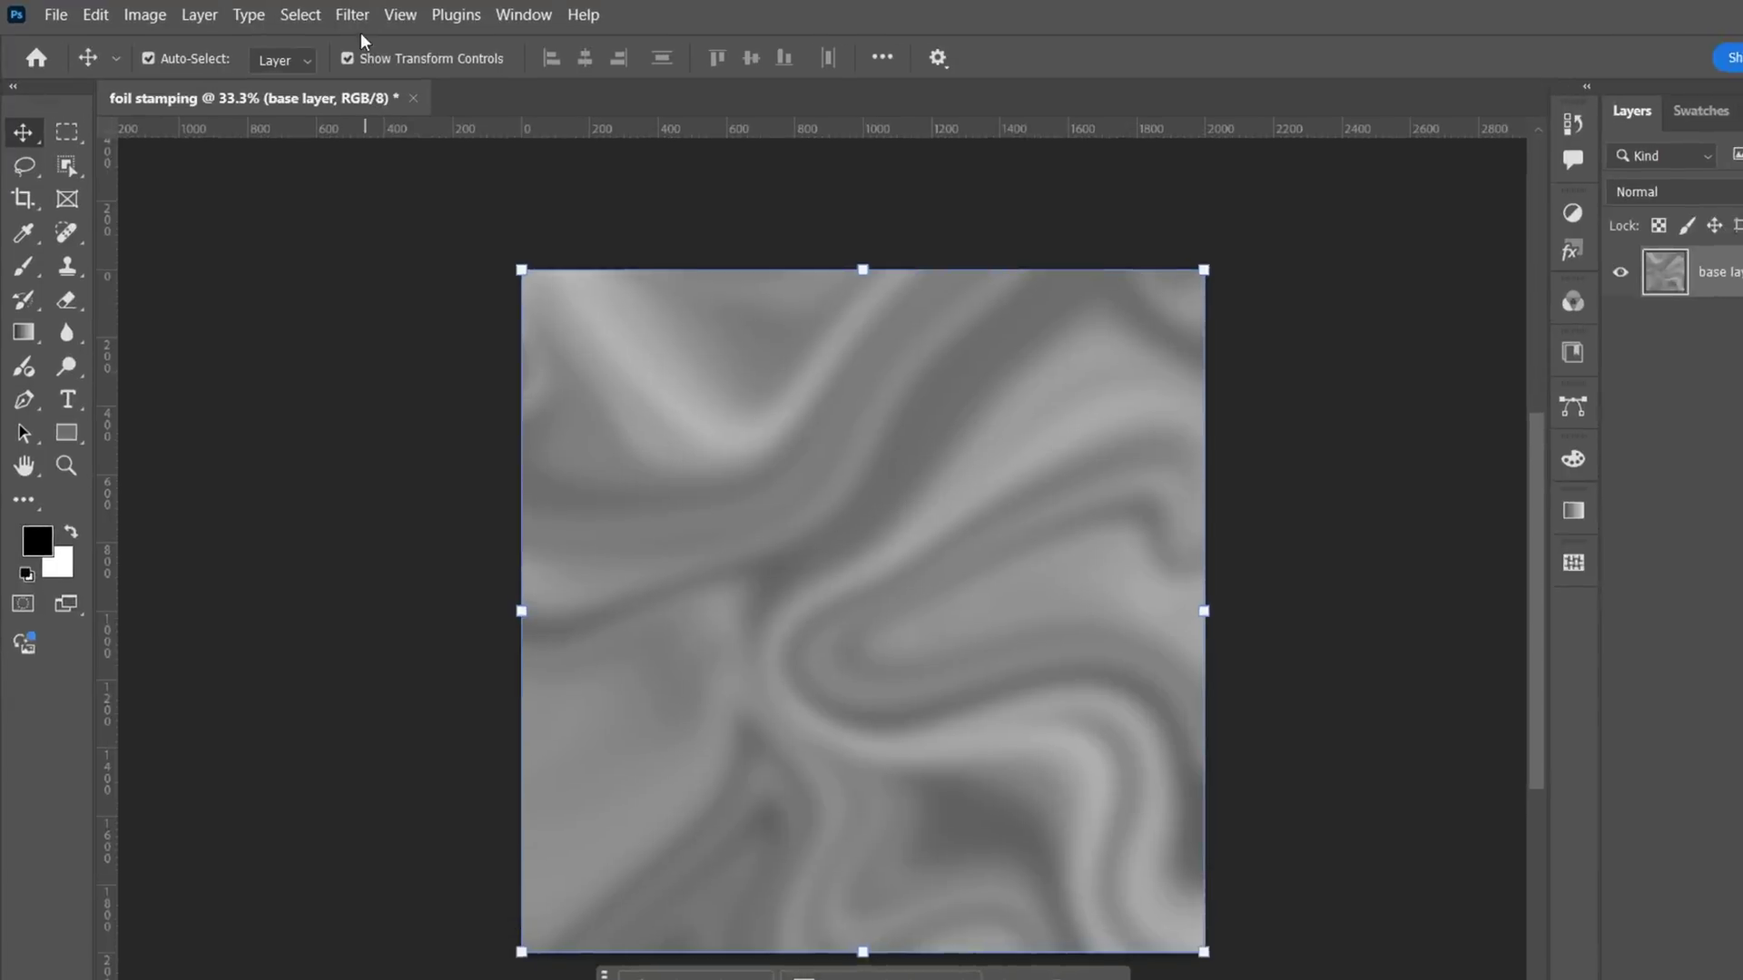
Apply the Filter Gallery Glass distortion: distortion 18, smoothness 4, Frosted texture.
left_click(311, 13)
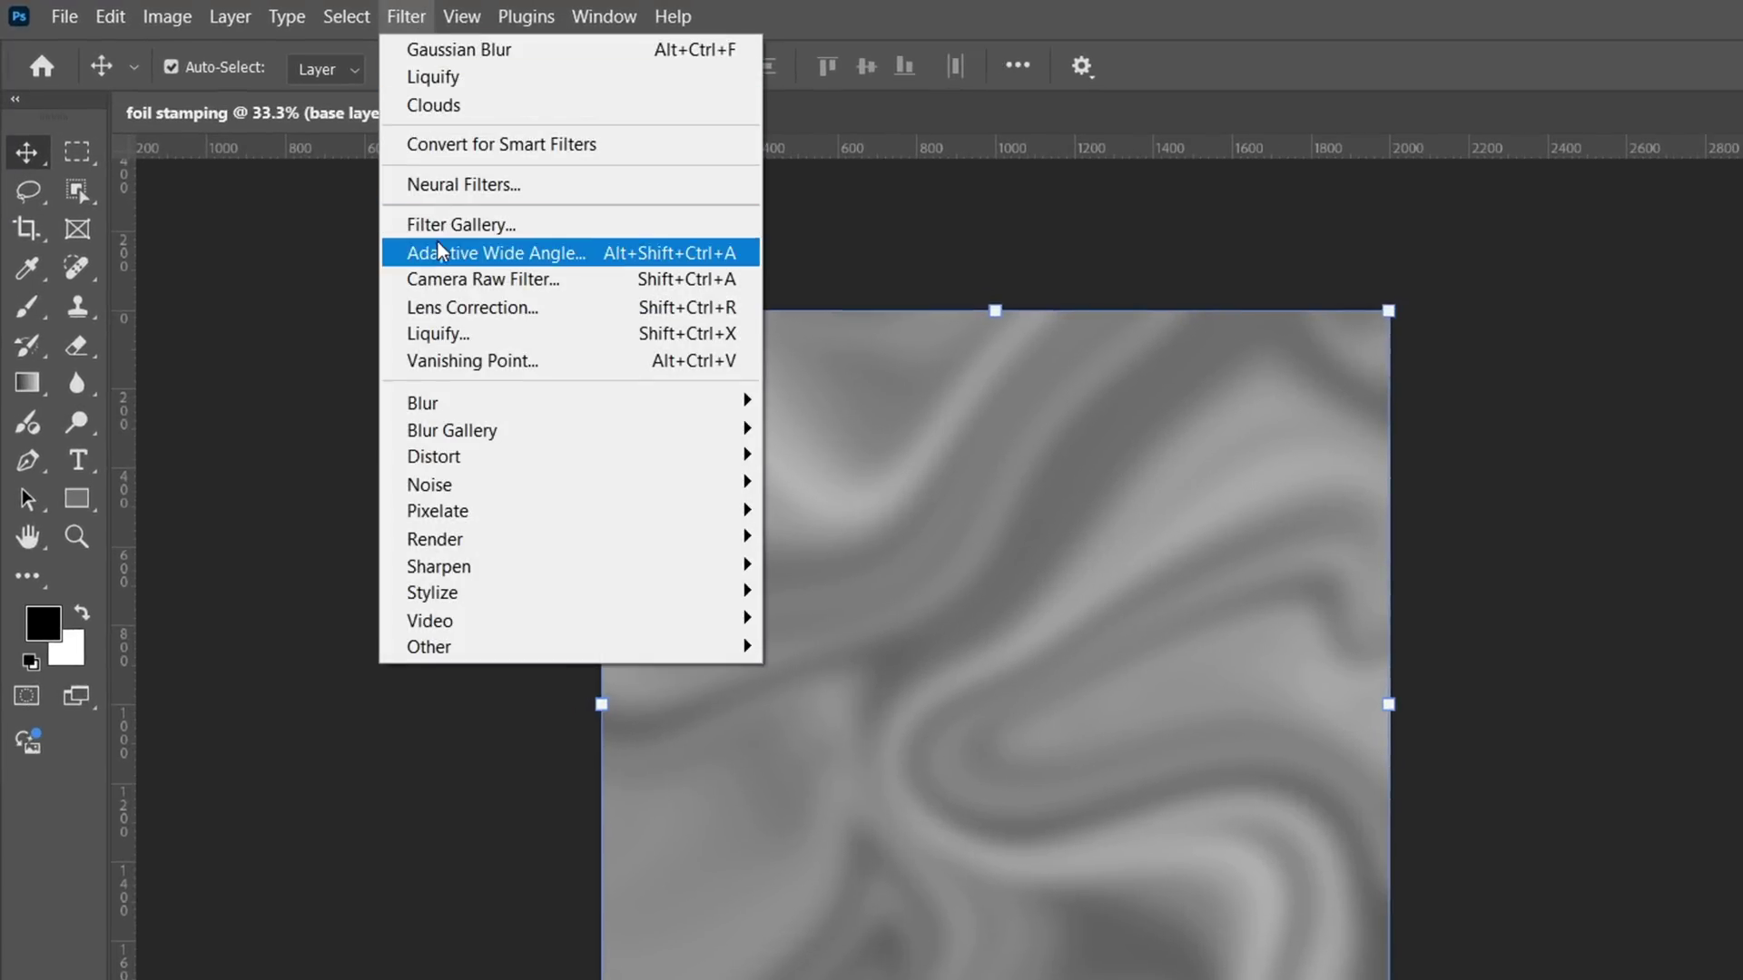
key("Escape")
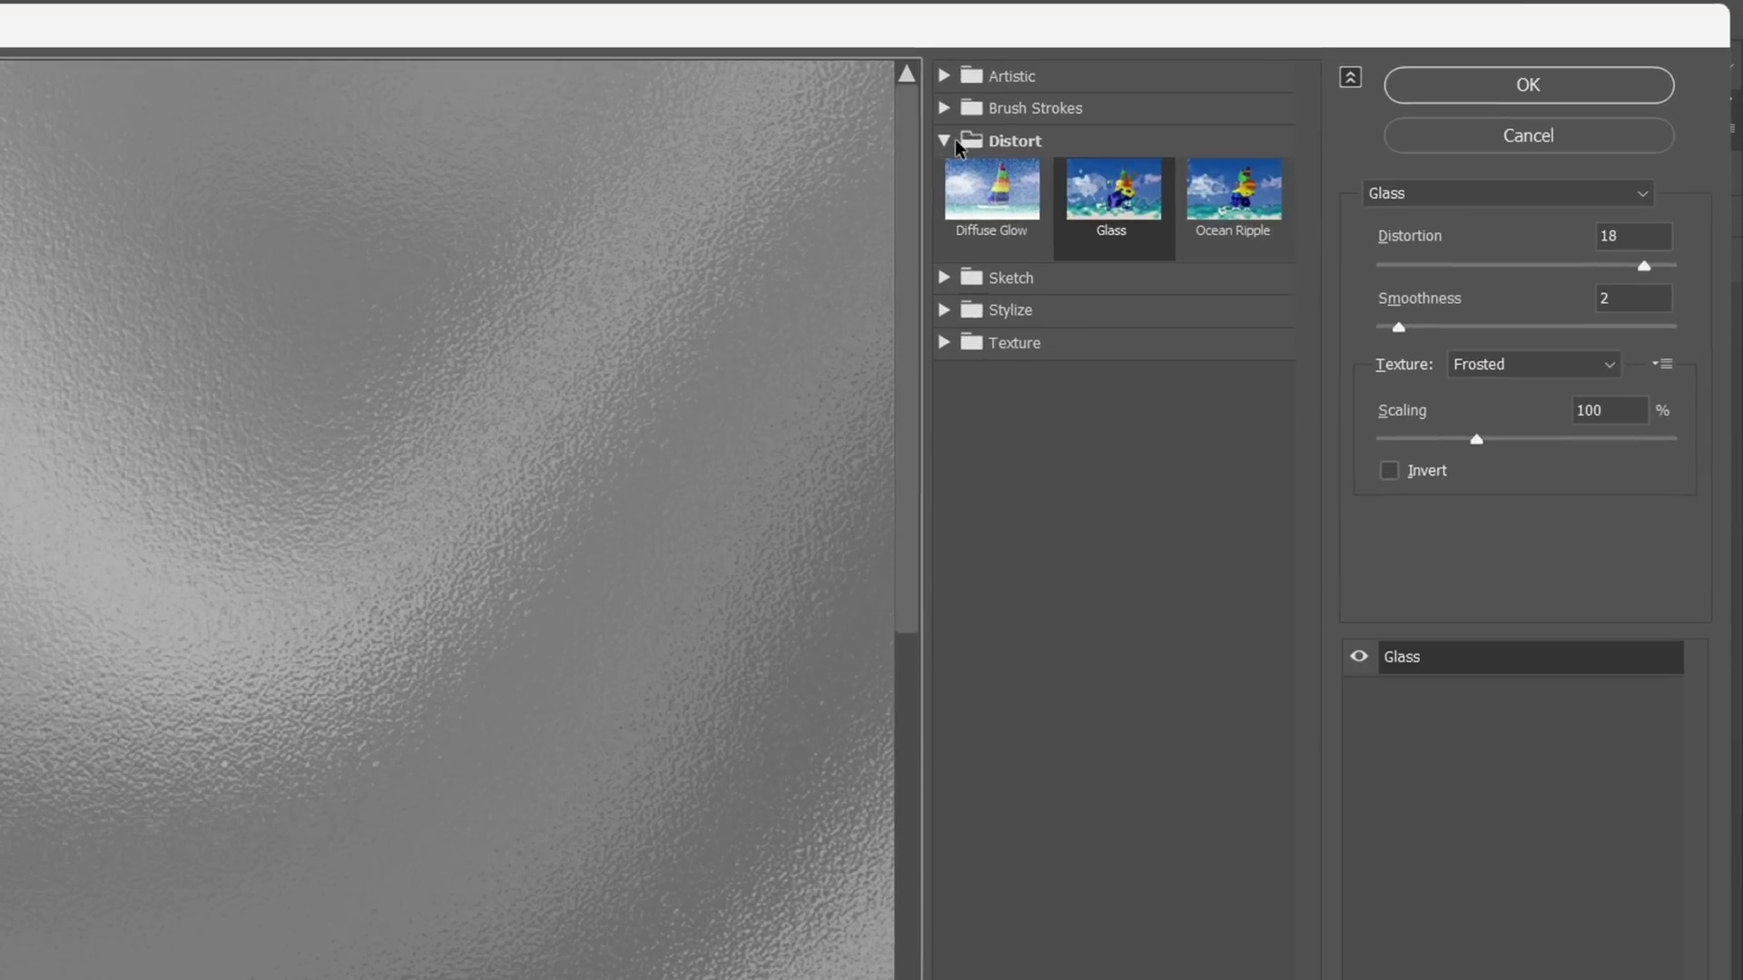
left_click(1189, 111)
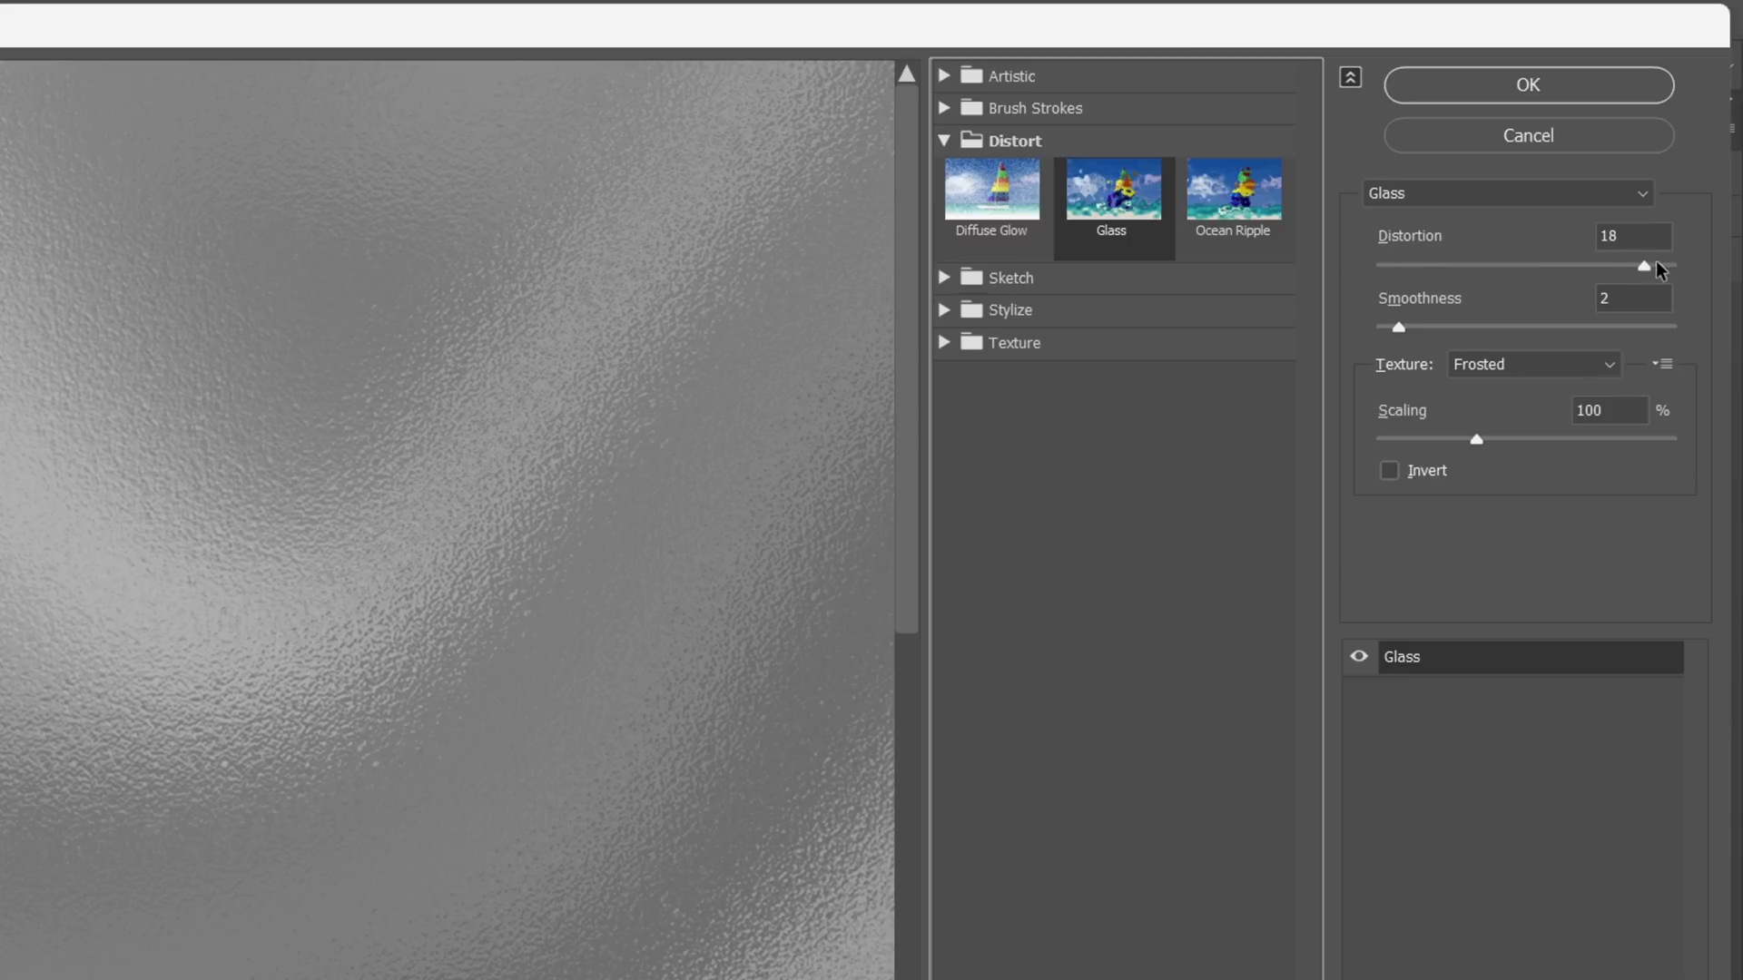
mouse_move(1398, 326)
left_mouse_down()
mouse_move(1443, 329)
mouse_move(1388, 337)
left_mouse_up()
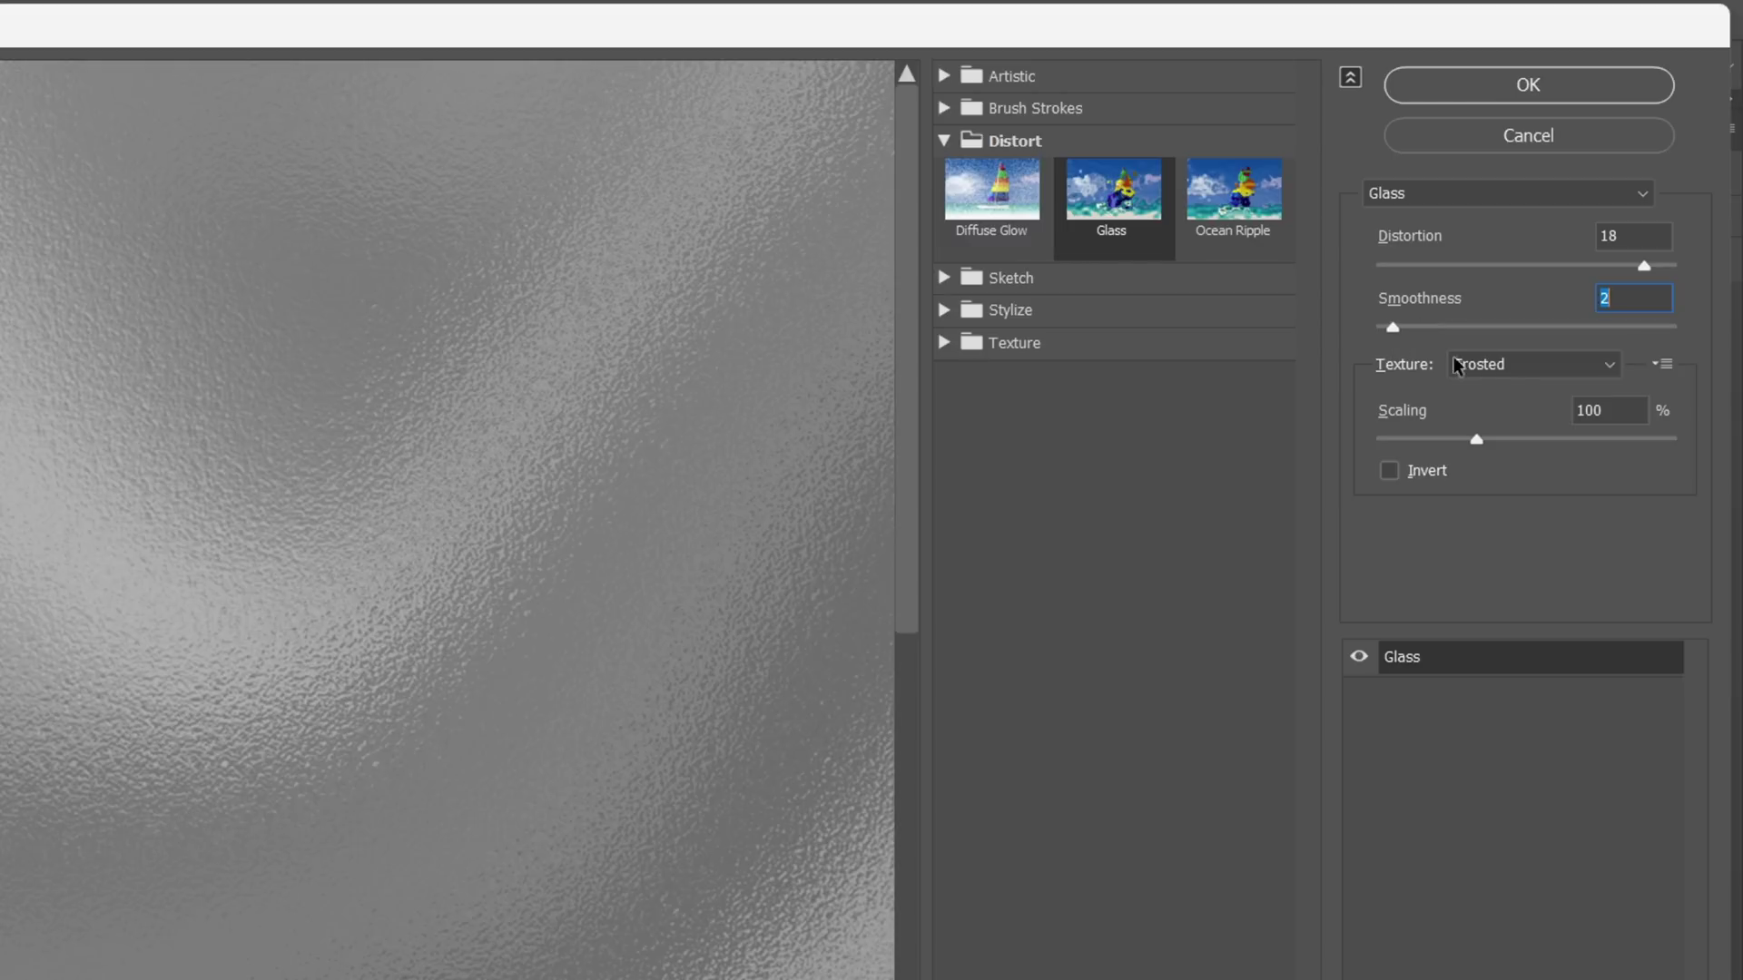
left_click(1553, 364)
left_click(1584, 82)
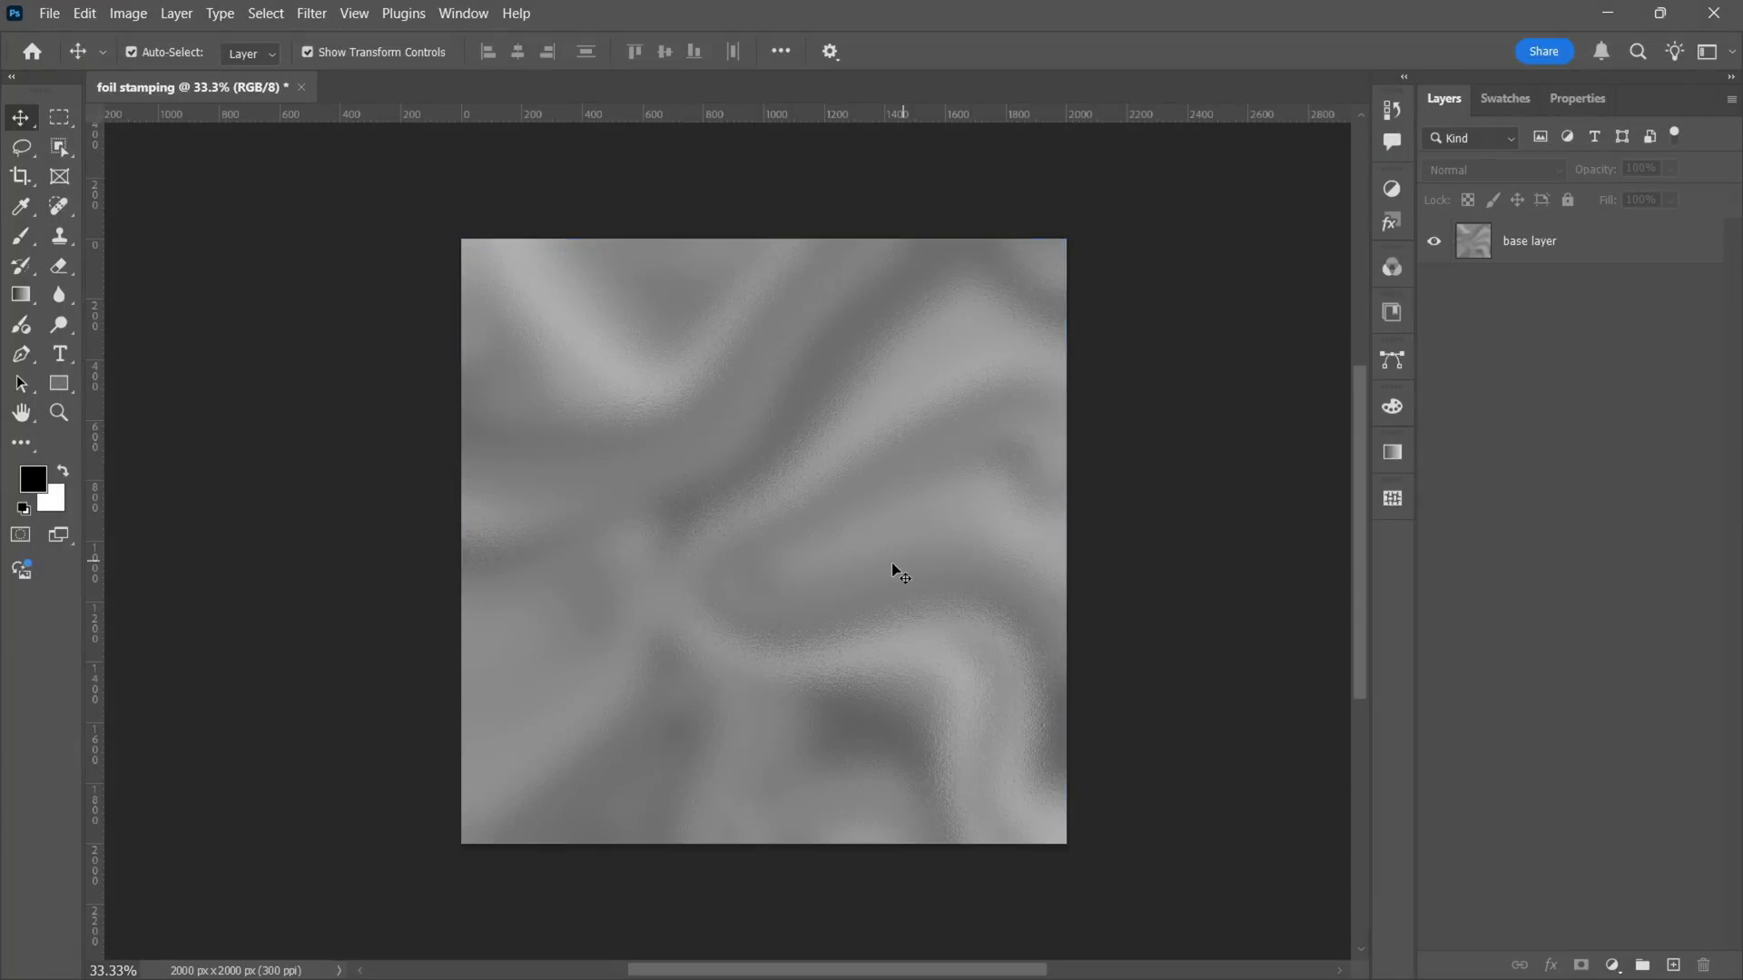
scroll(871, 572, "up", 5)
scroll(872, 567, "down", 4)
scroll(817, 563, "up", 1)
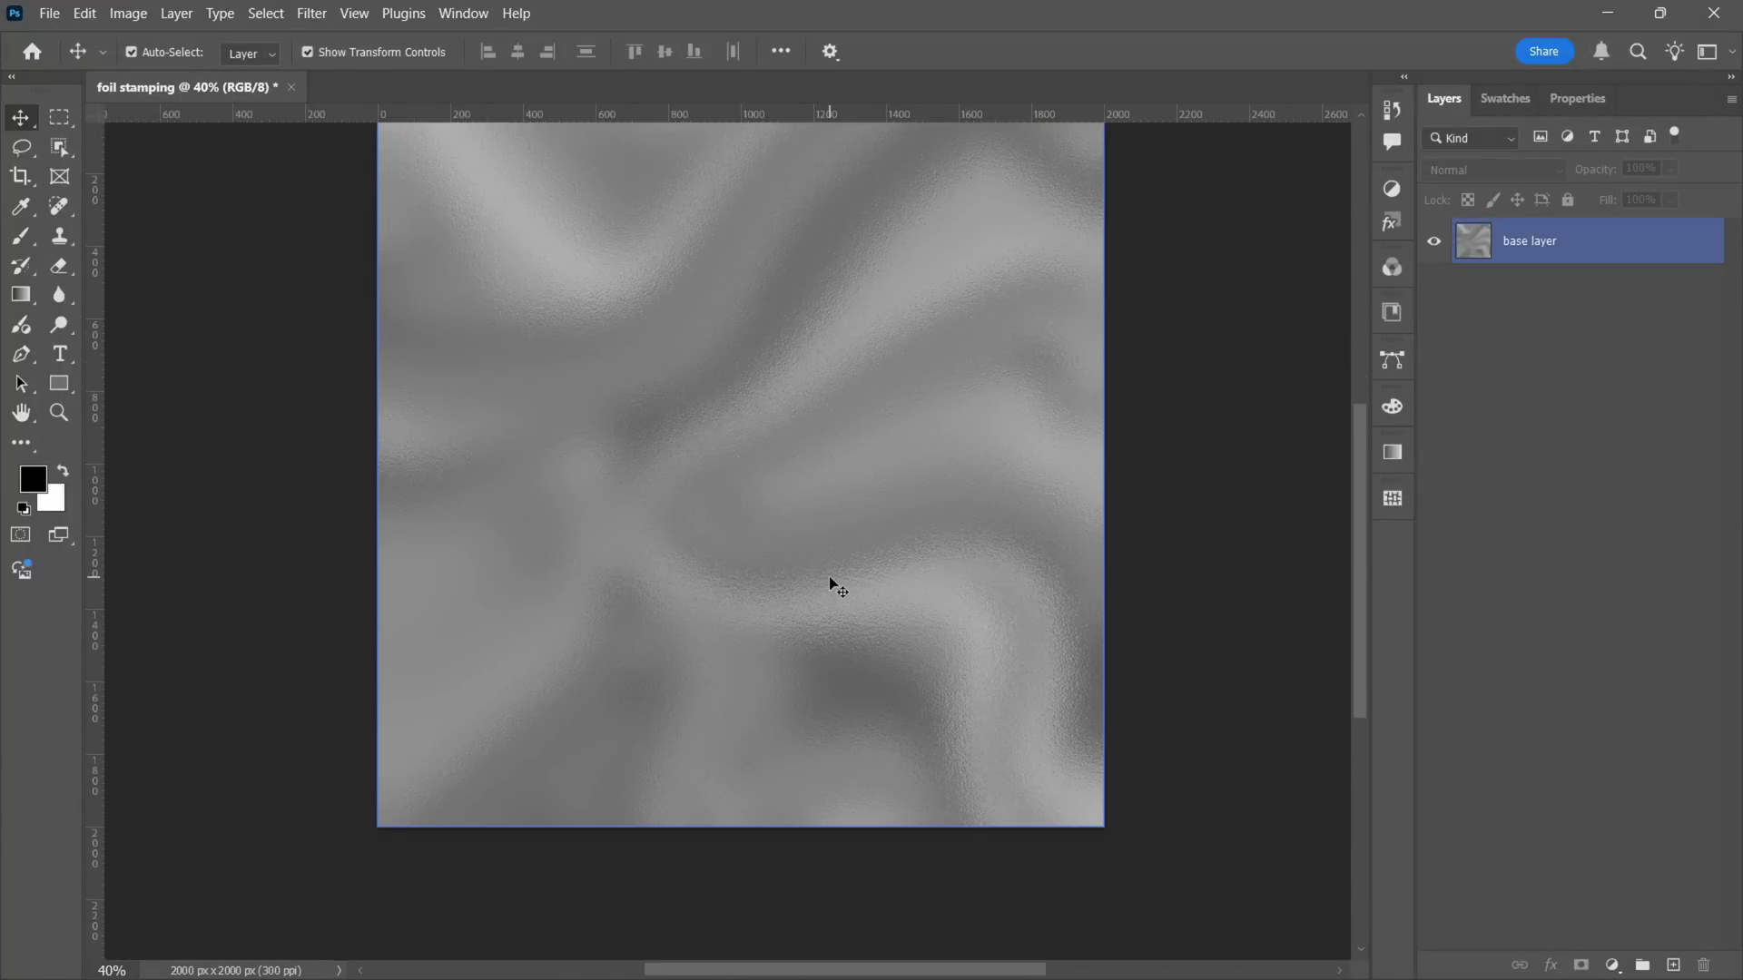
scroll(862, 622, "up", 2)
scroll(830, 699, "up", 2)
scroll(685, 633, "down", 3)
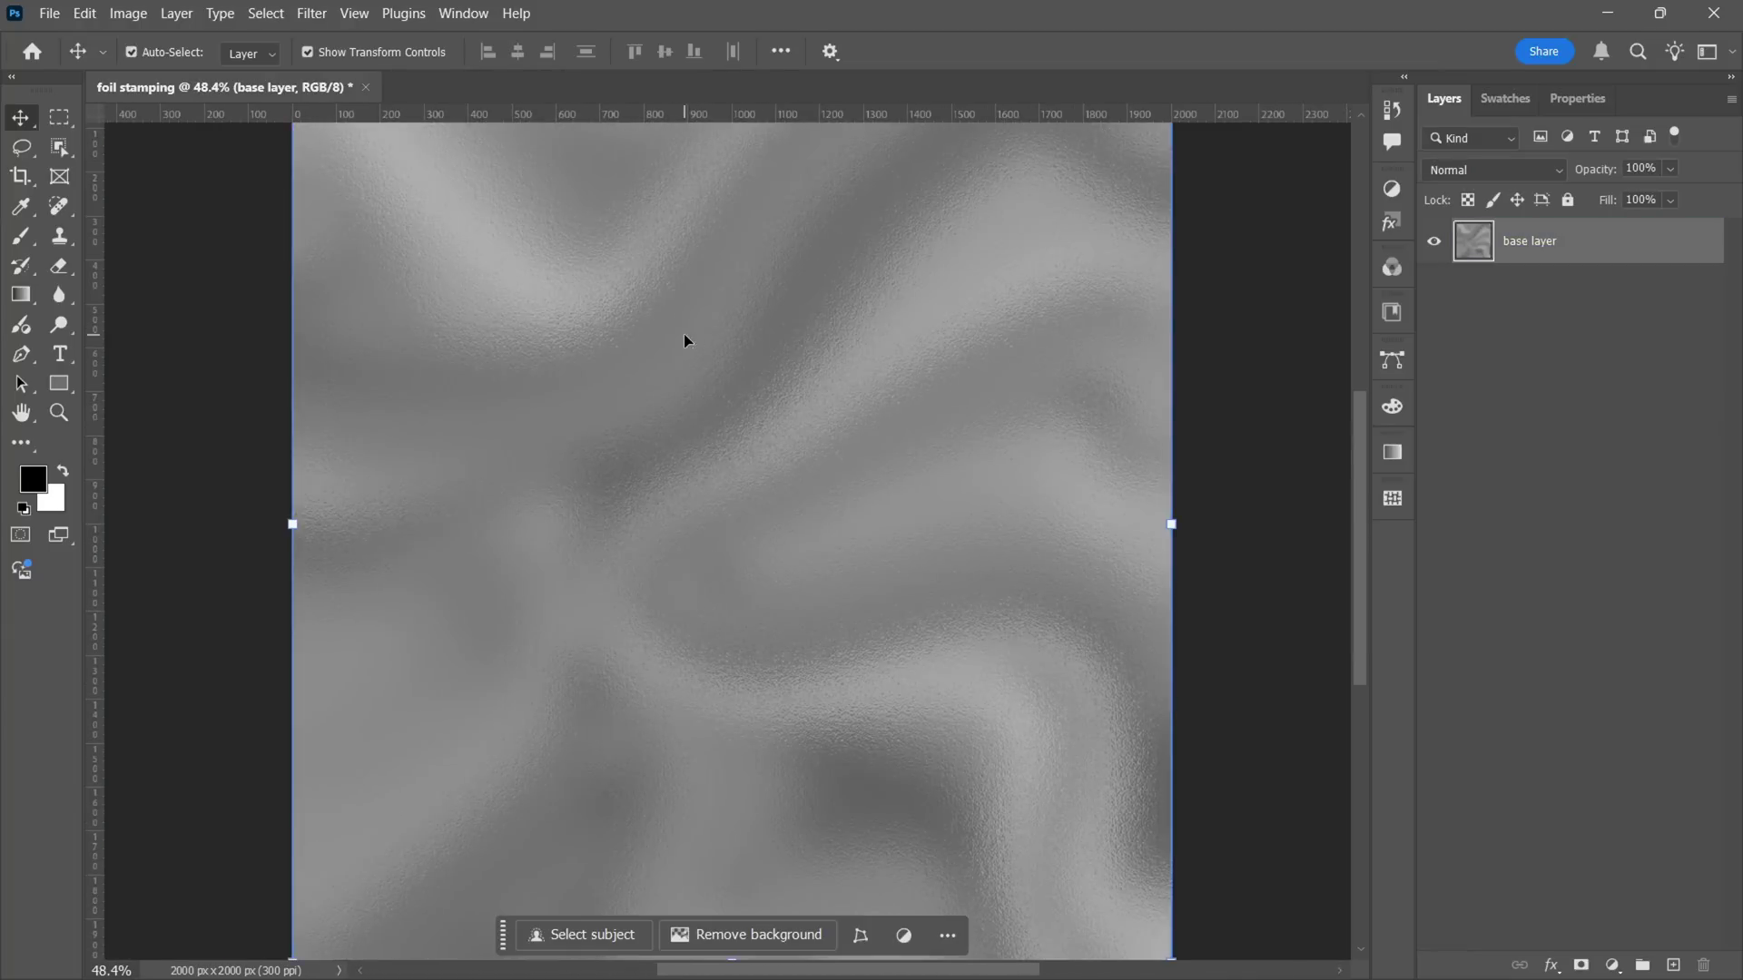
Apply Filter > Sharpen to crisp the frosted foil grain on the base layer.
left_click(312, 13)
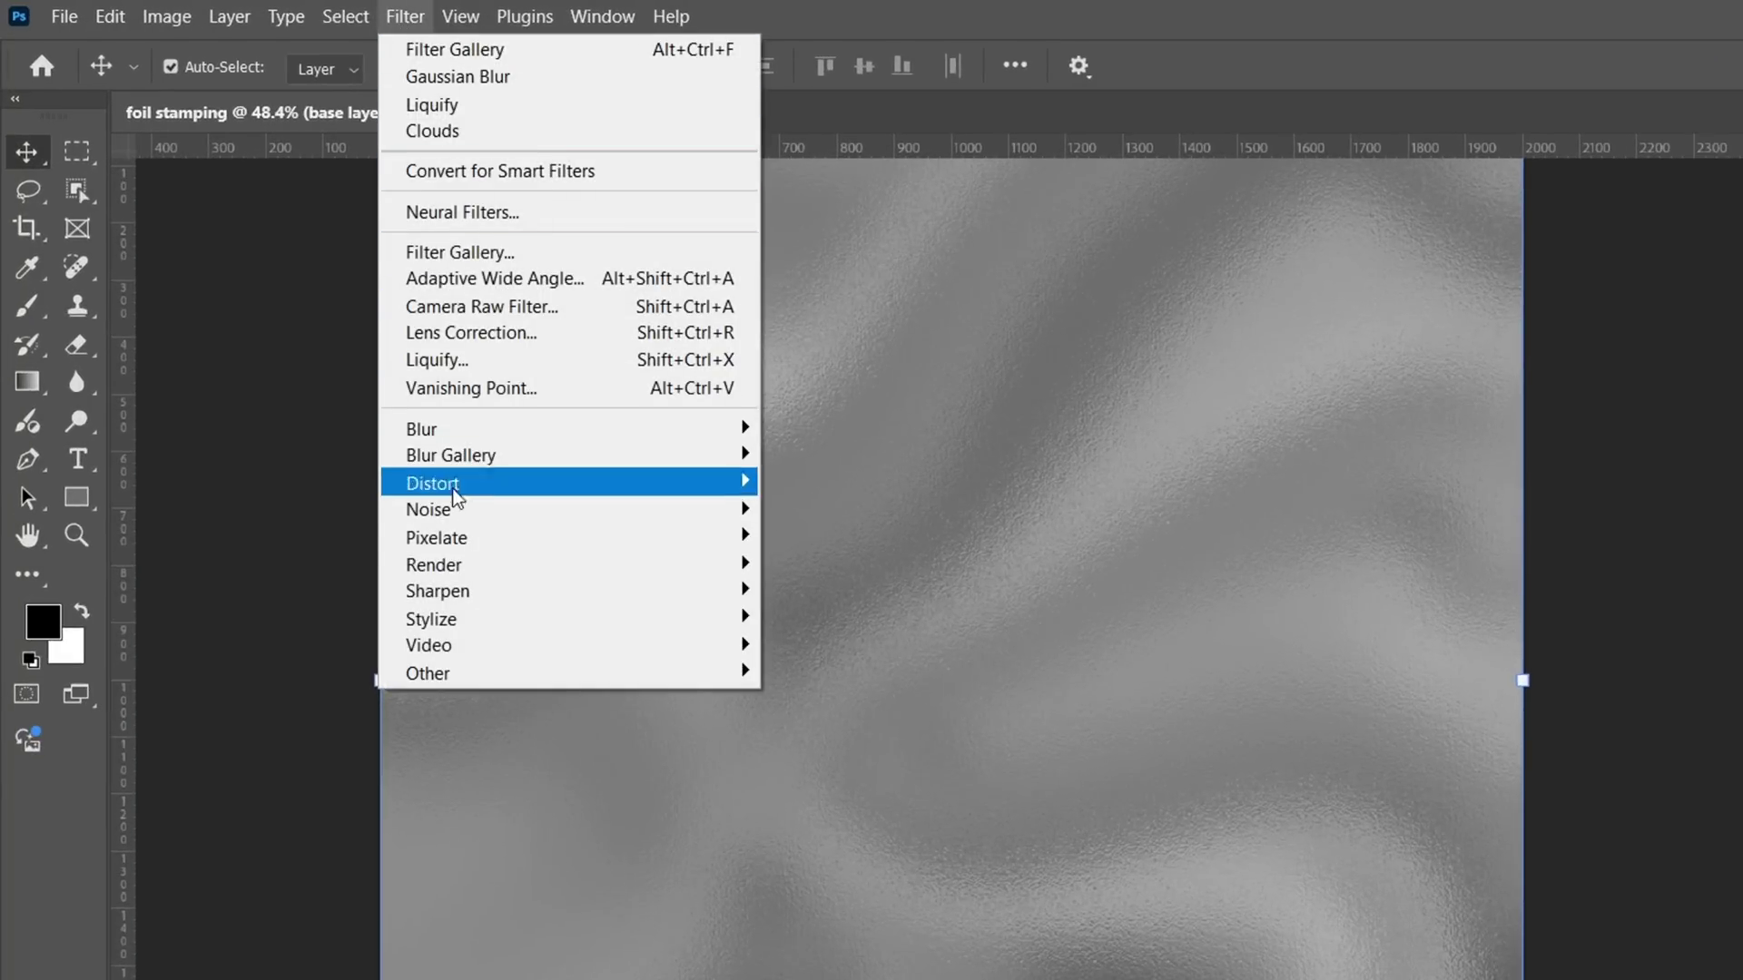
mouse_move(437, 590)
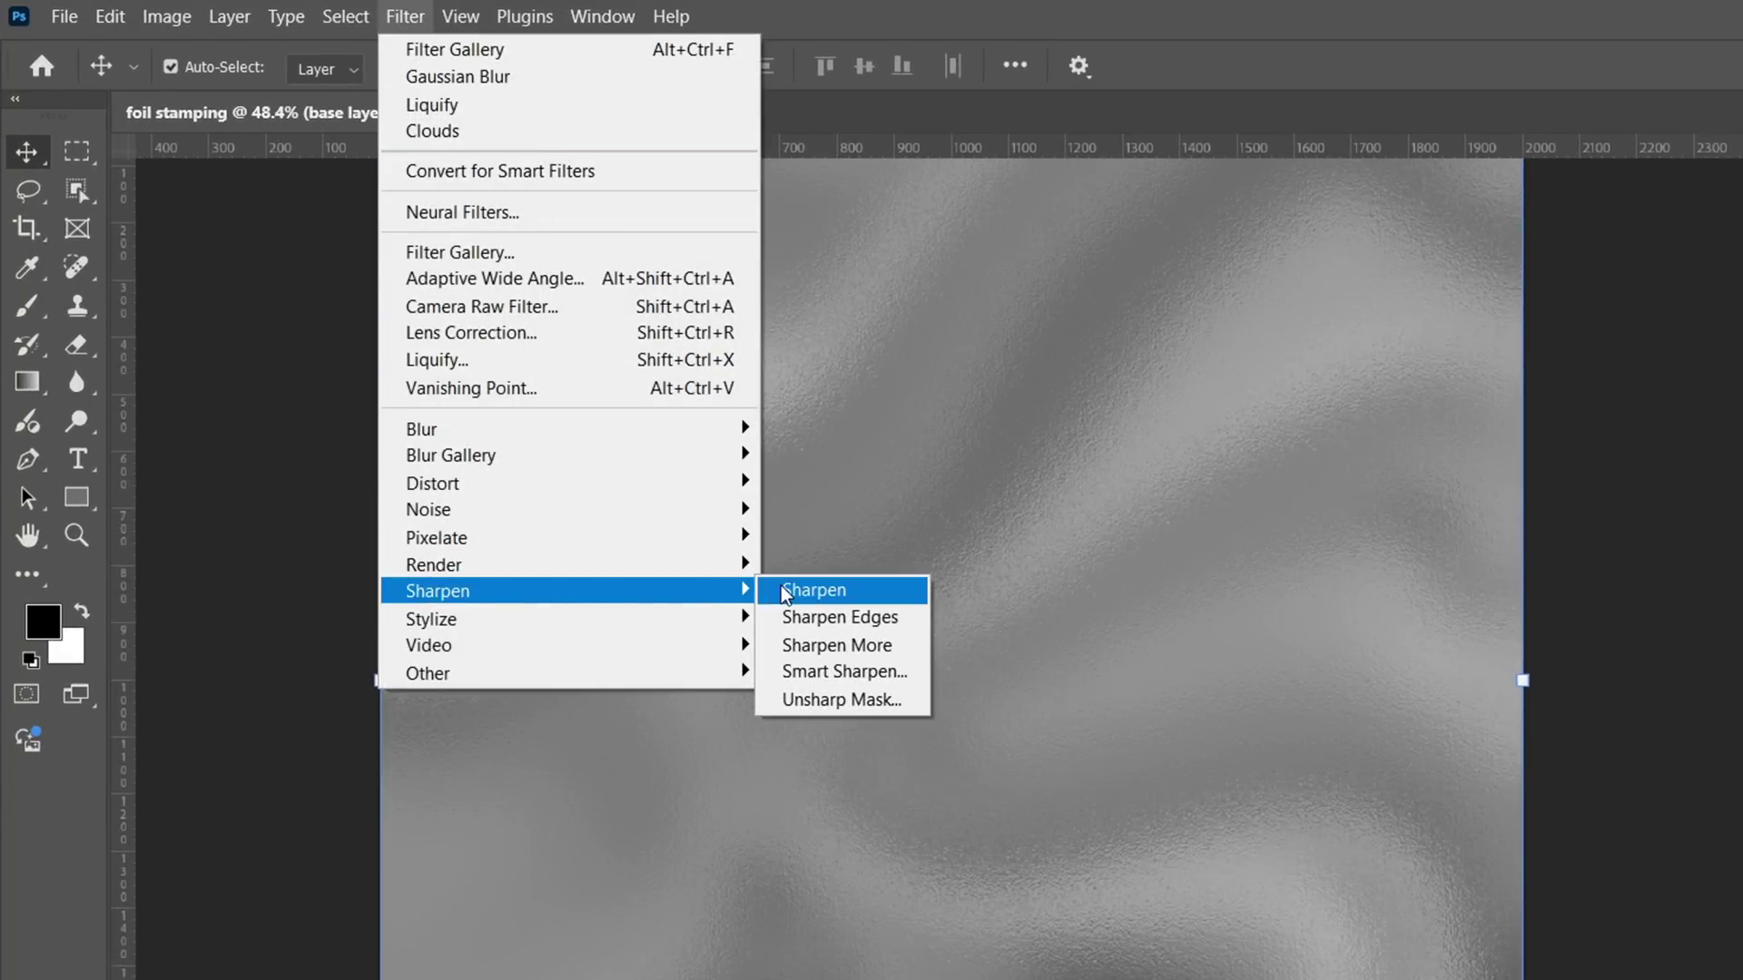
left_click(780, 588)
scroll(716, 590, "down", 3)
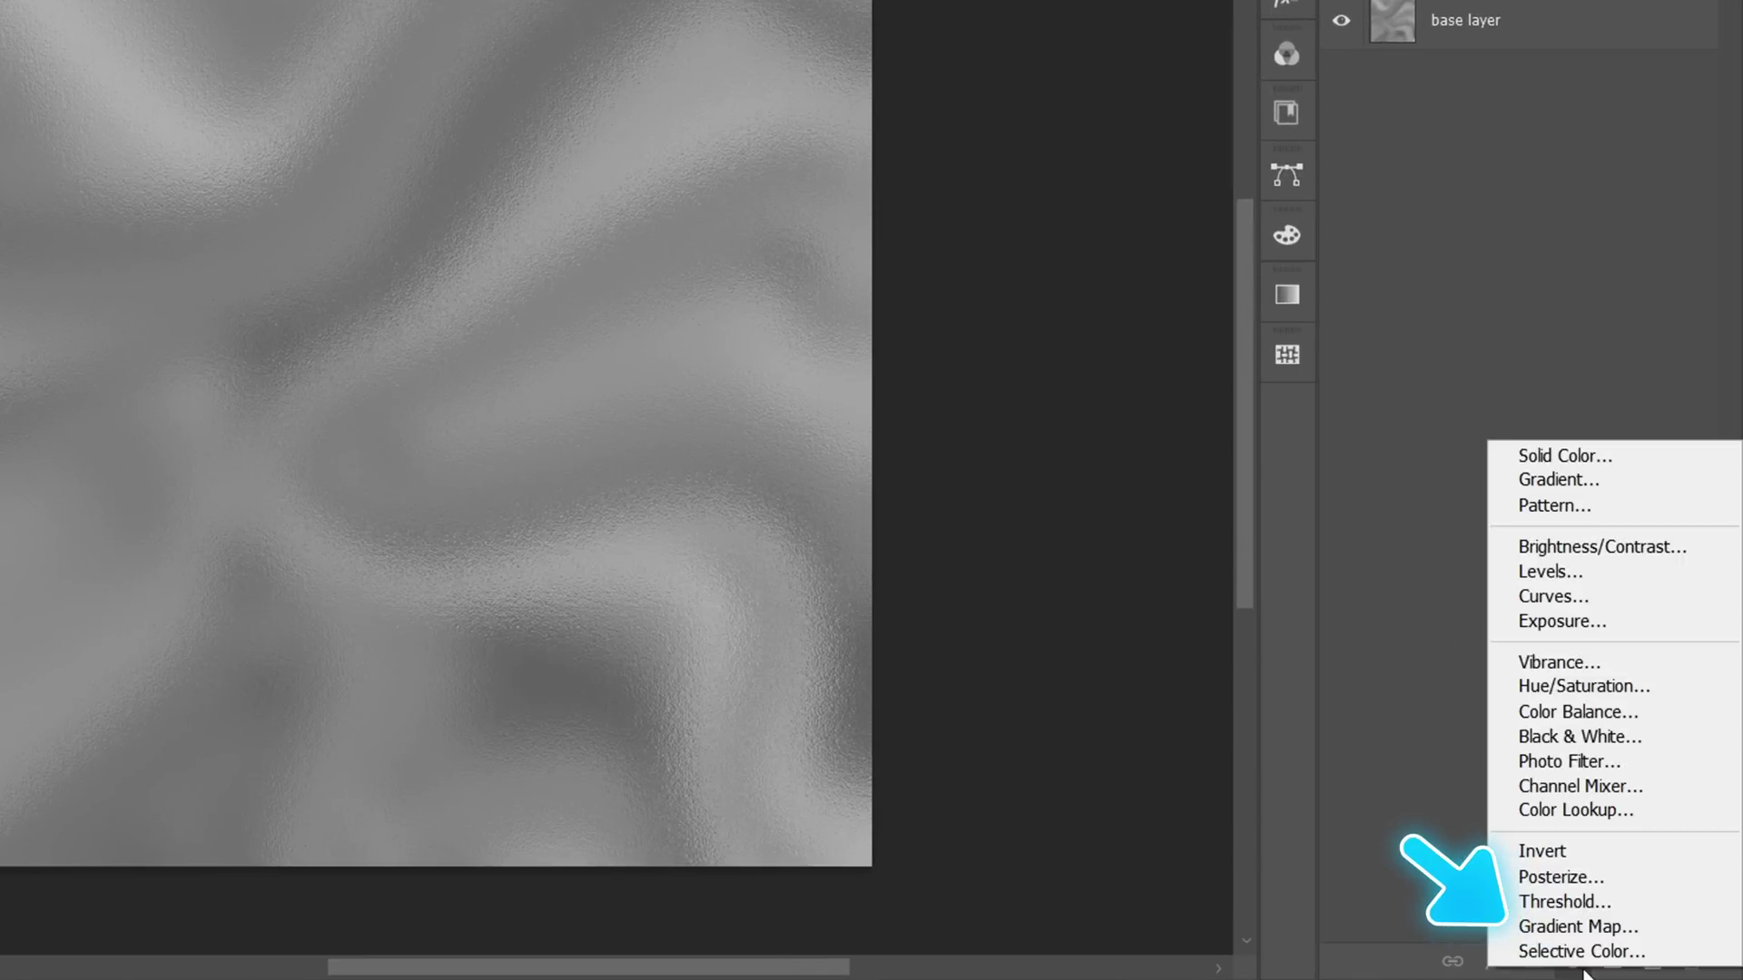
Add a Gradient Map and set its first stop to dark brown 3b1702.
left_click(1632, 930)
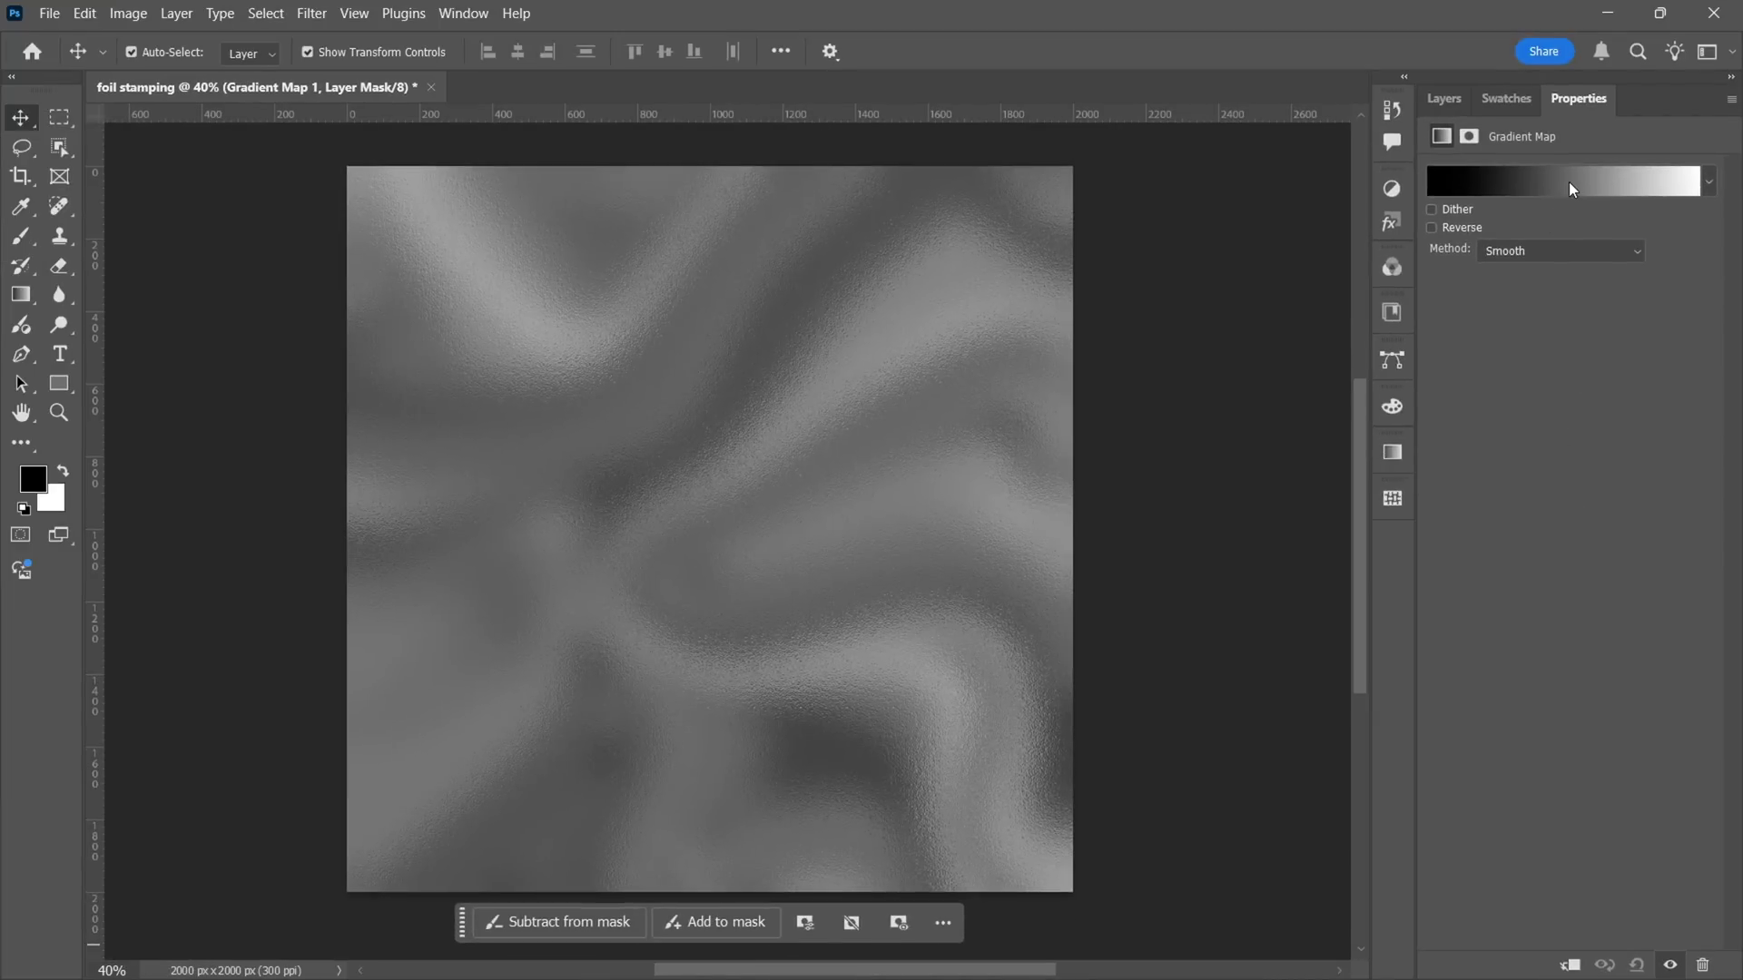
left_click(1571, 188)
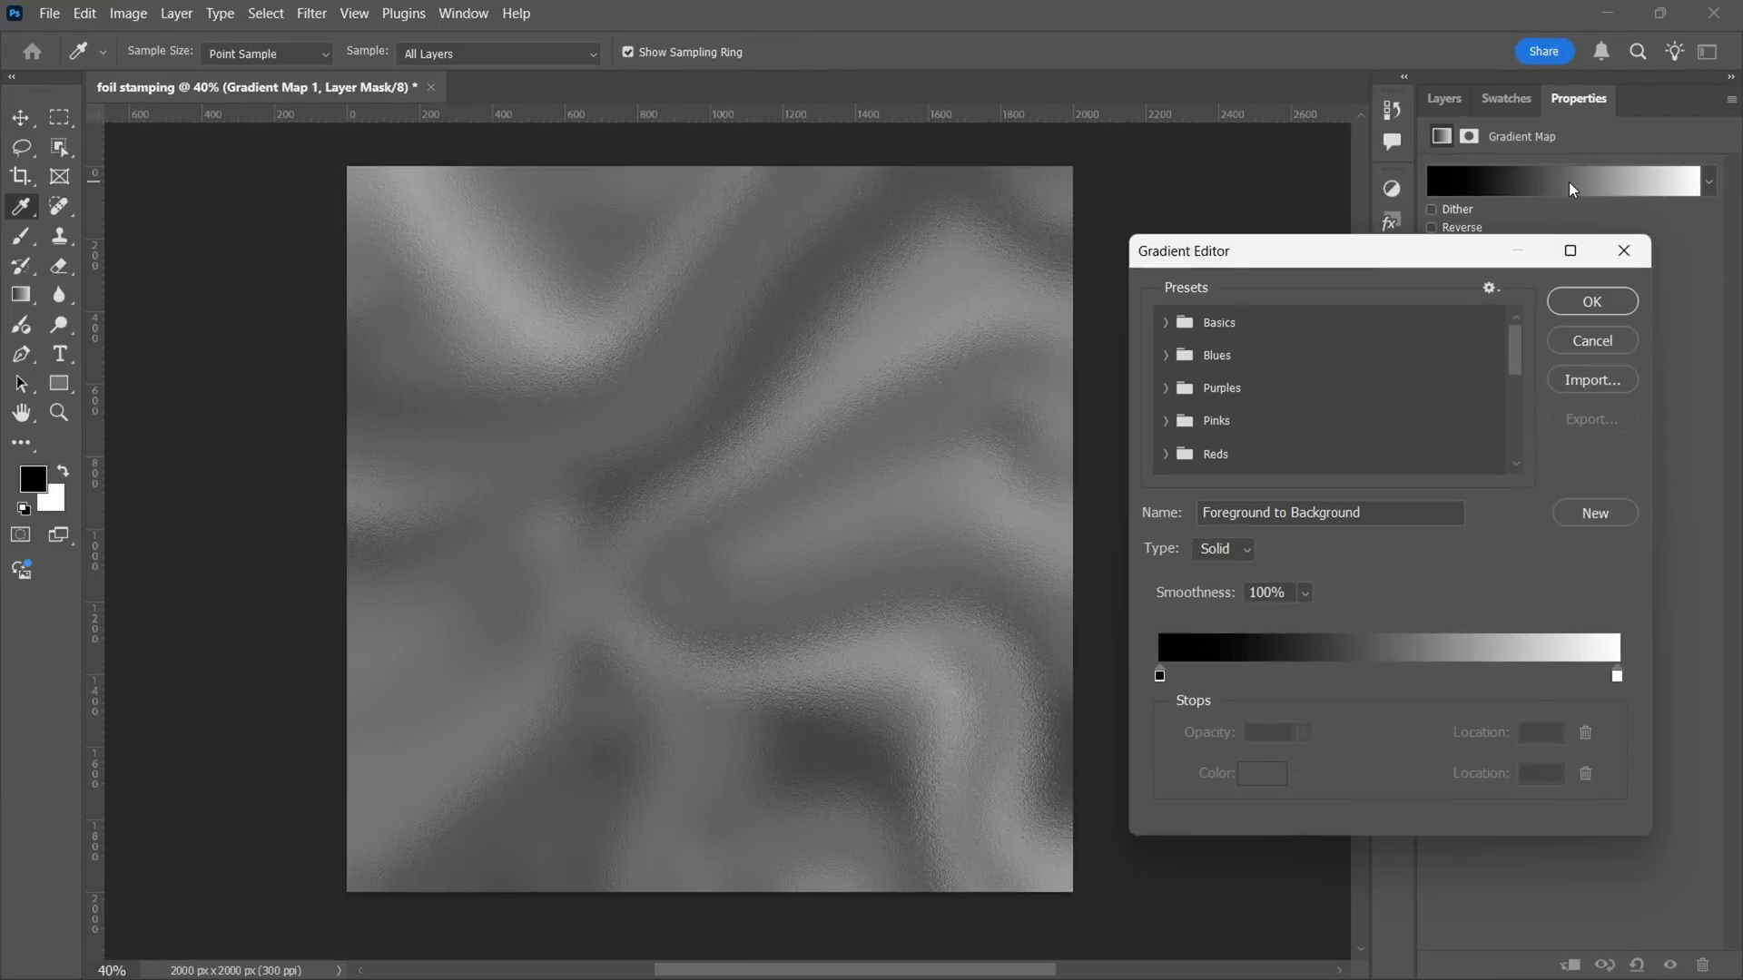
left_click(1389, 678)
double_click(1387, 678)
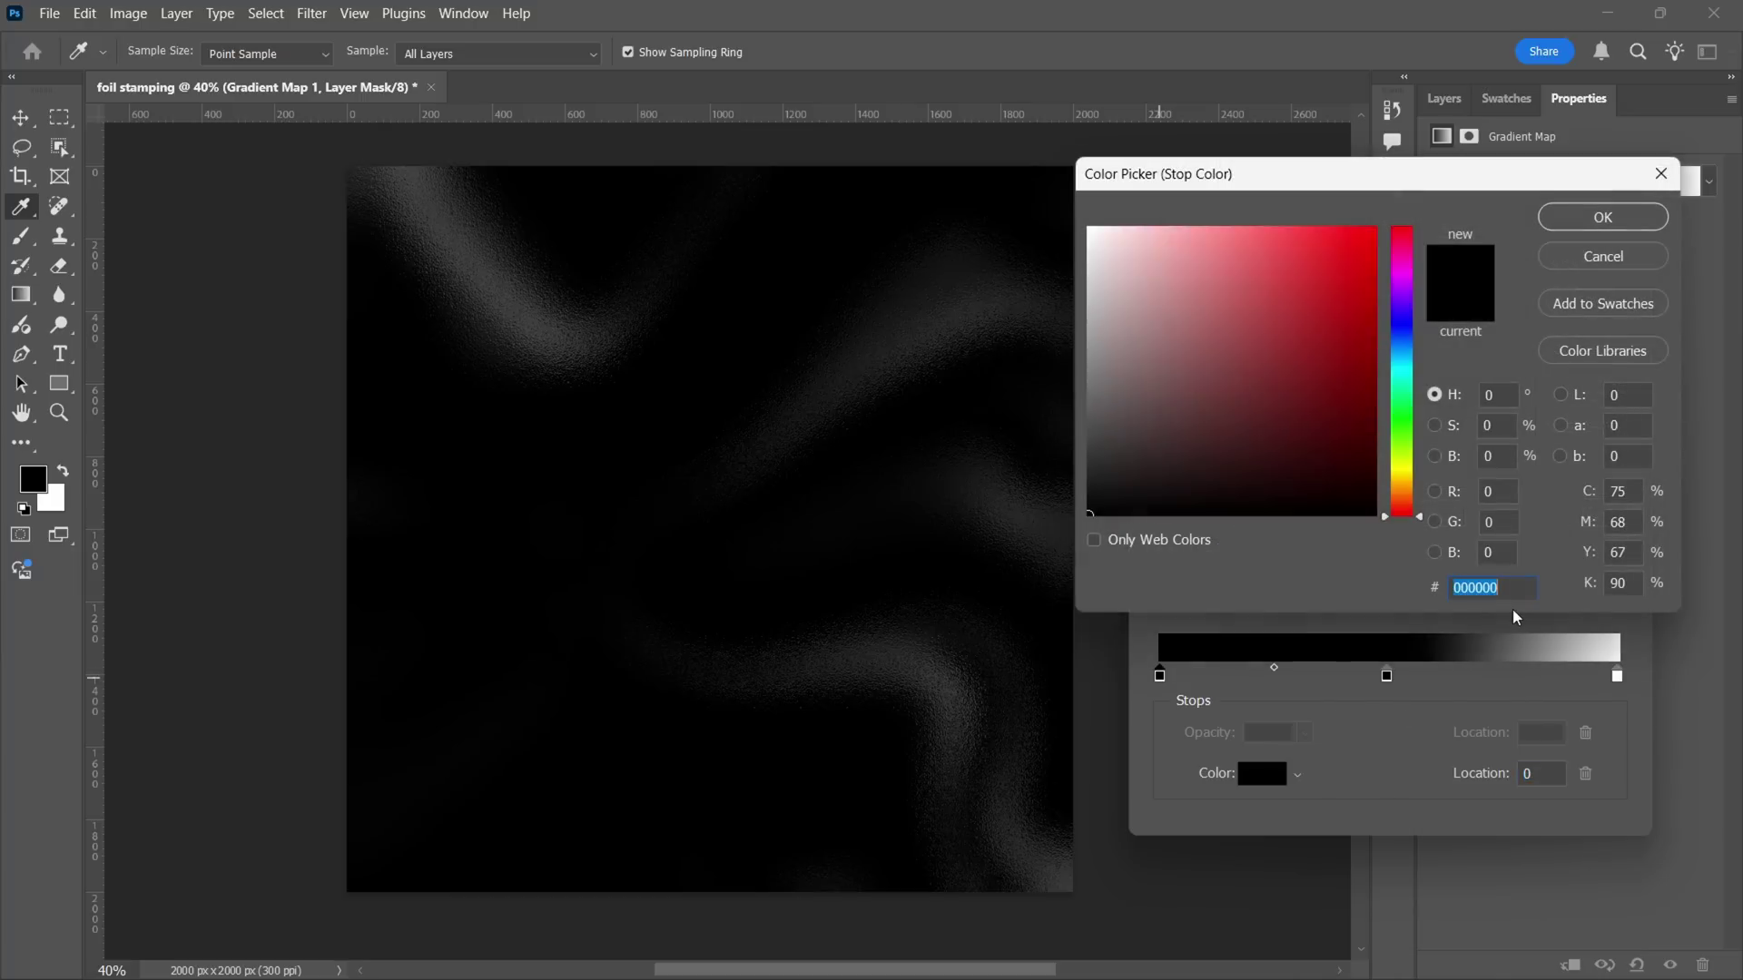
type("3b1702")
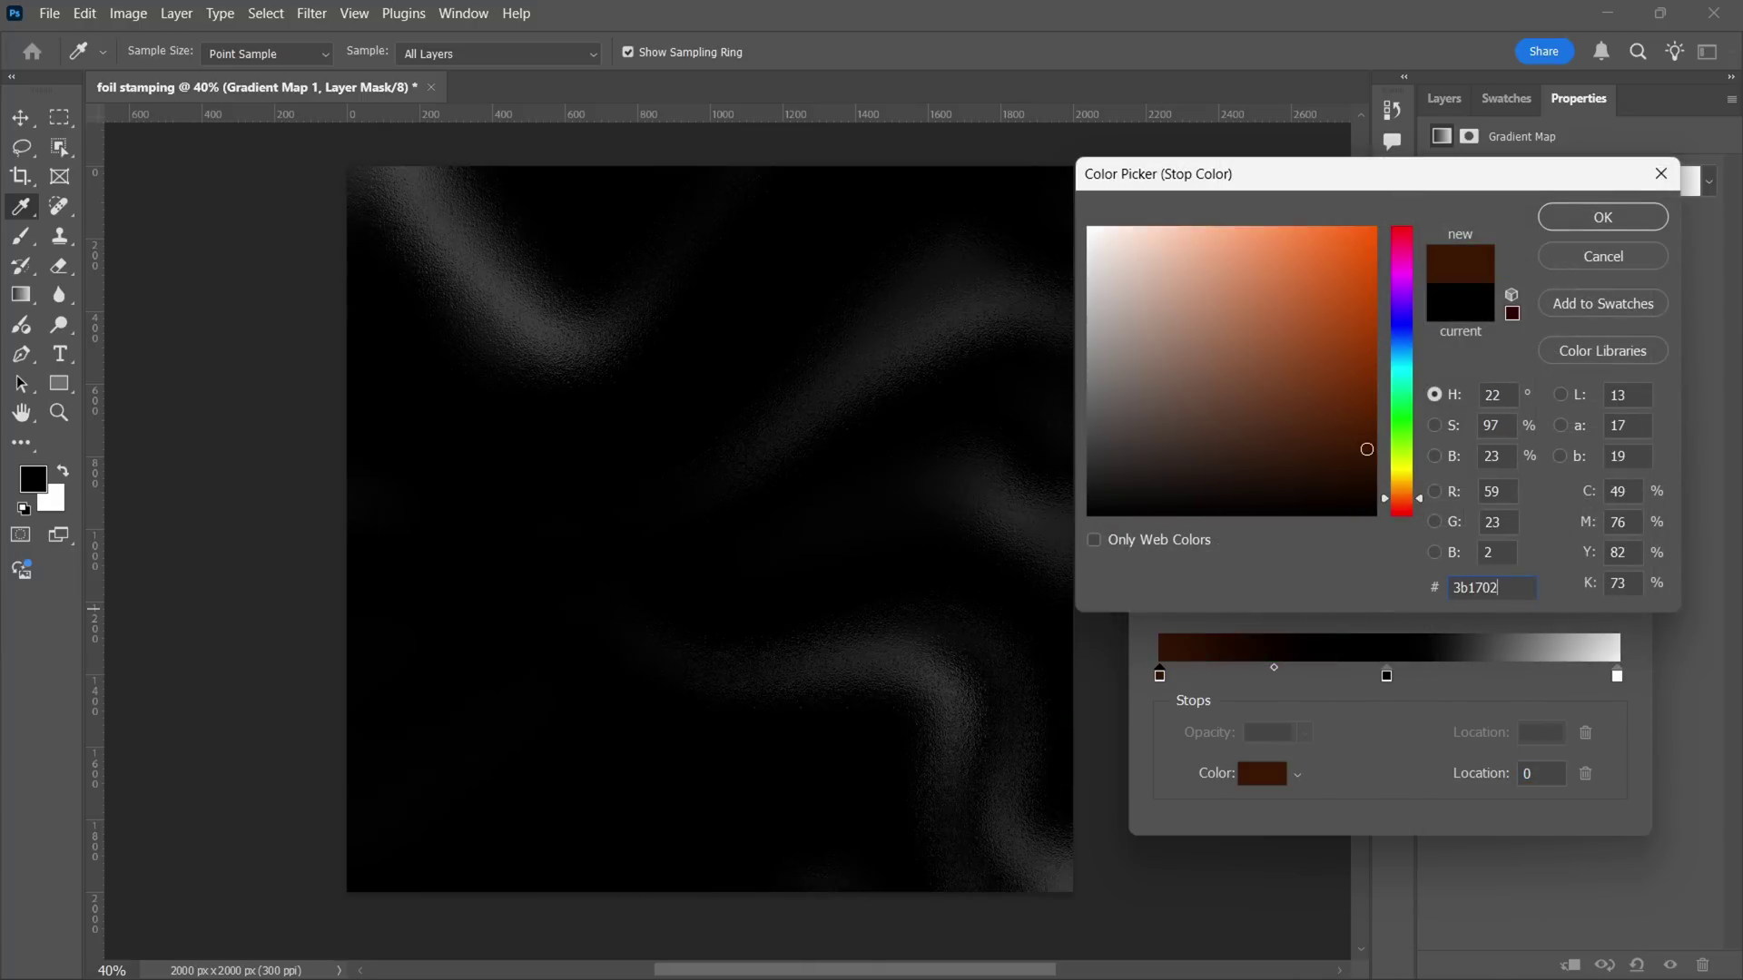
left_click(1605, 218)
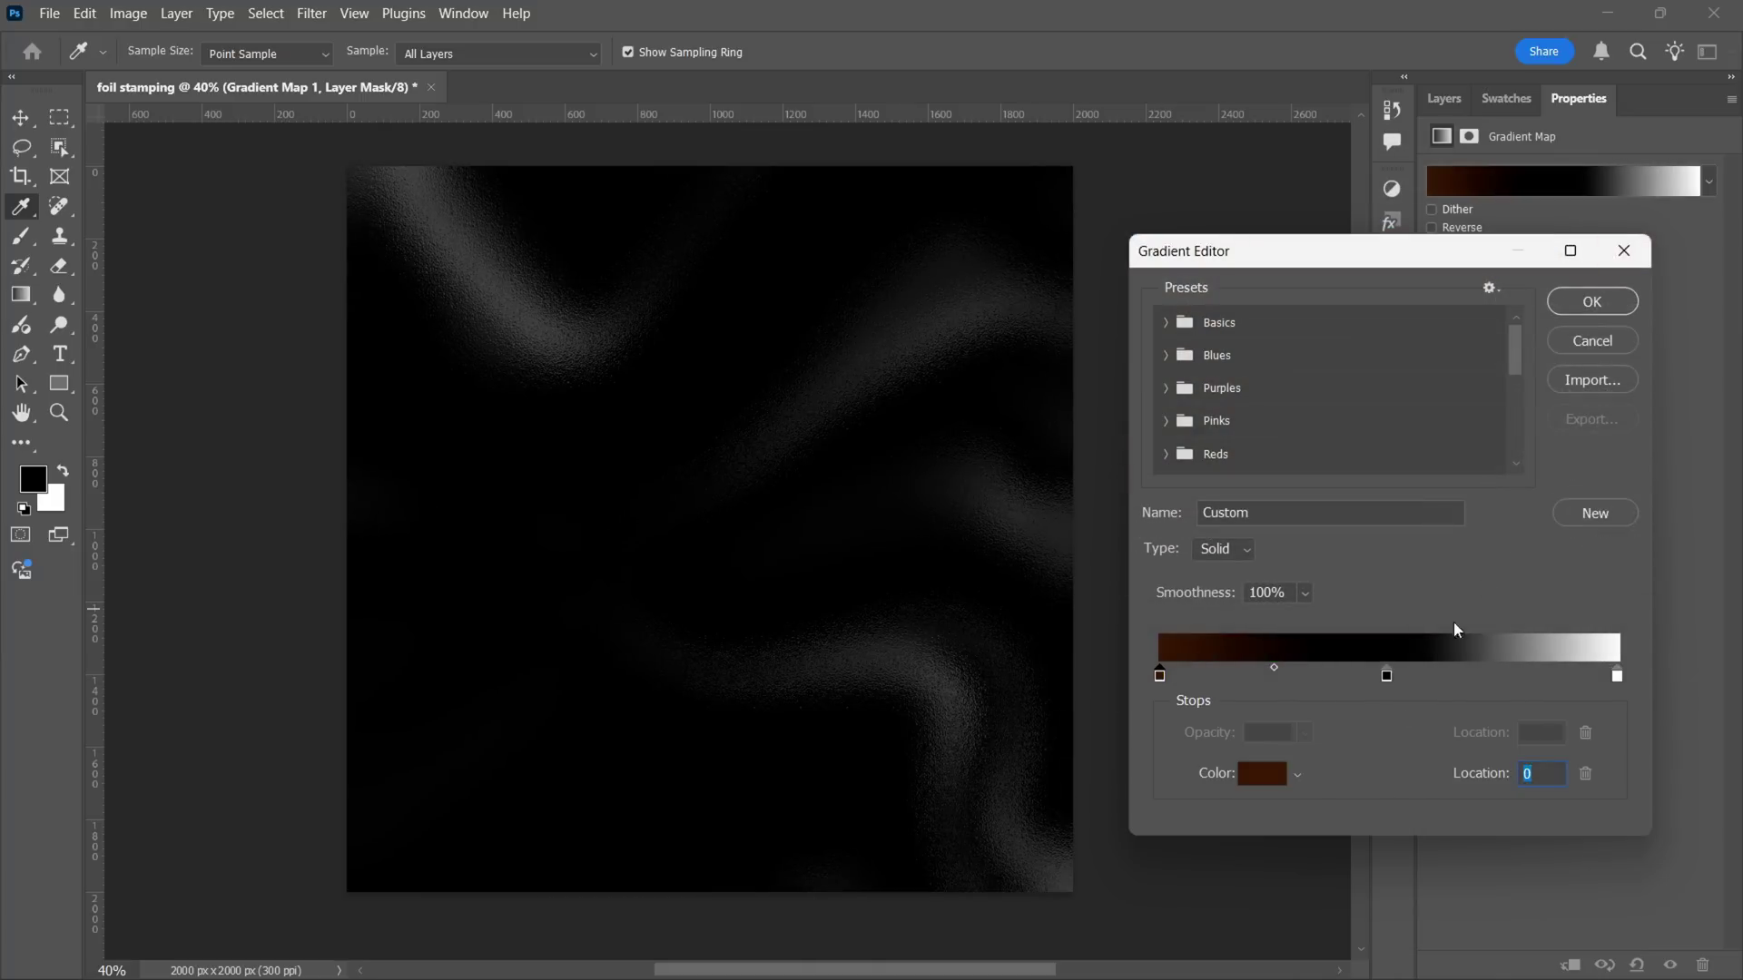
Add a c48100 gold middle stop, set the end stop to f9e6a5, and name it 'golden foil'.
left_click(1386, 675)
left_click(1263, 774)
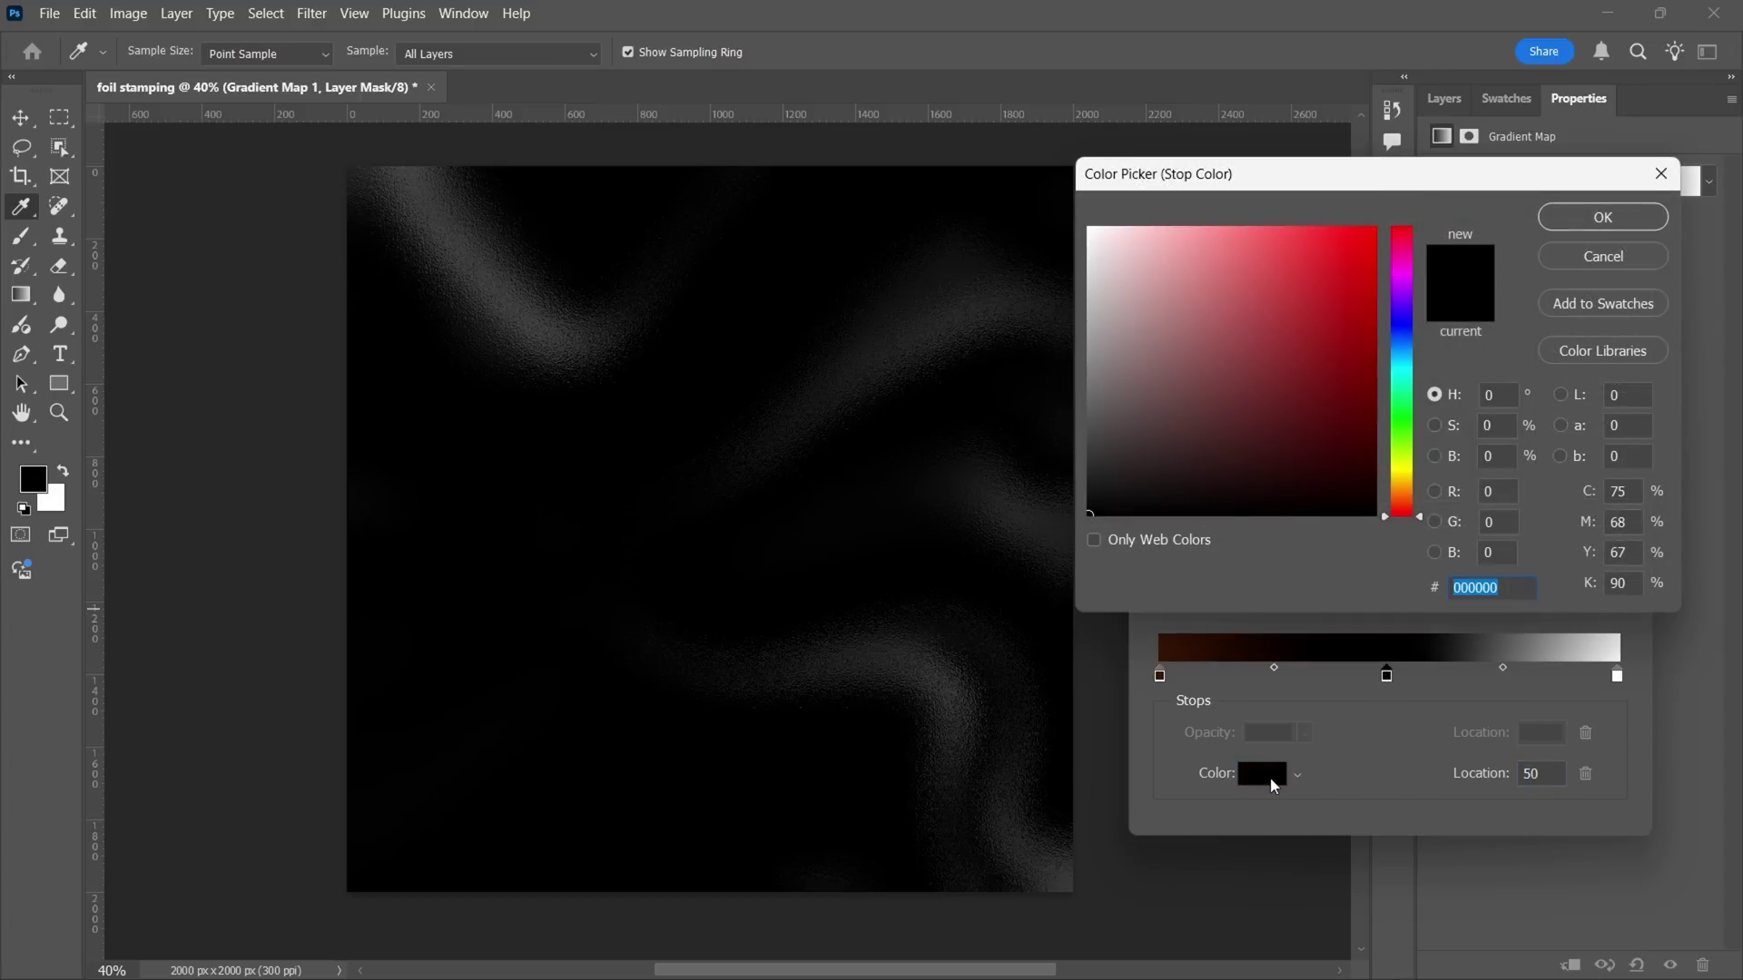
type("c")
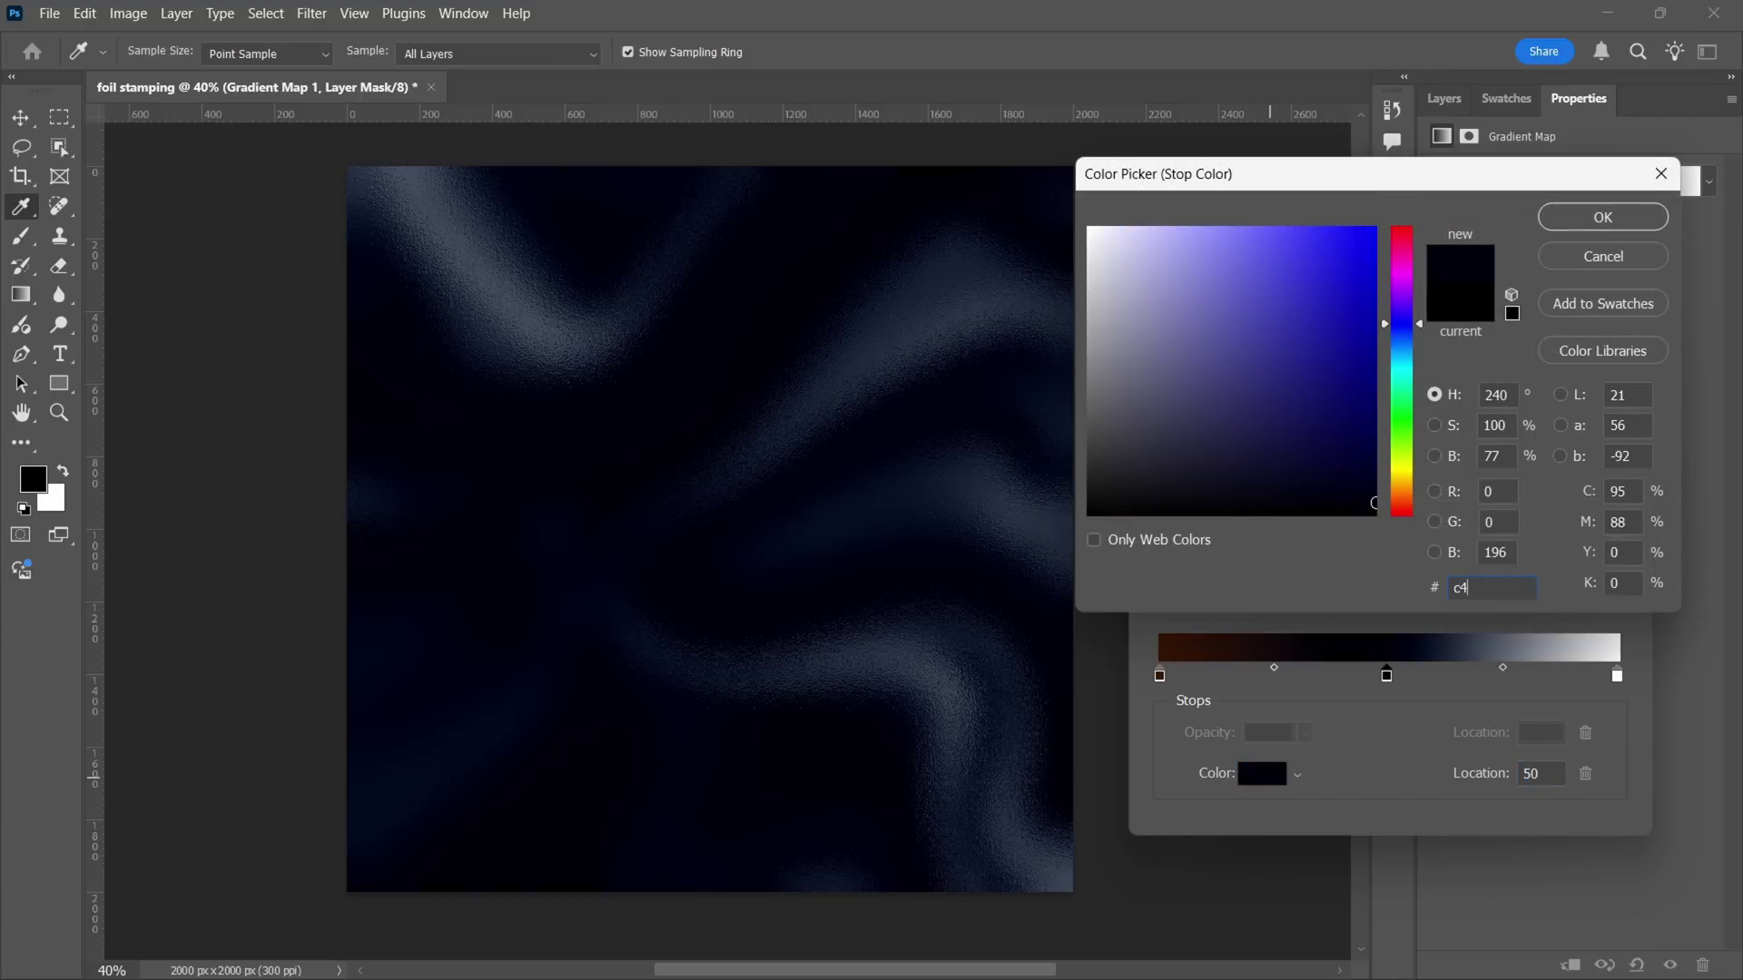
type("48100")
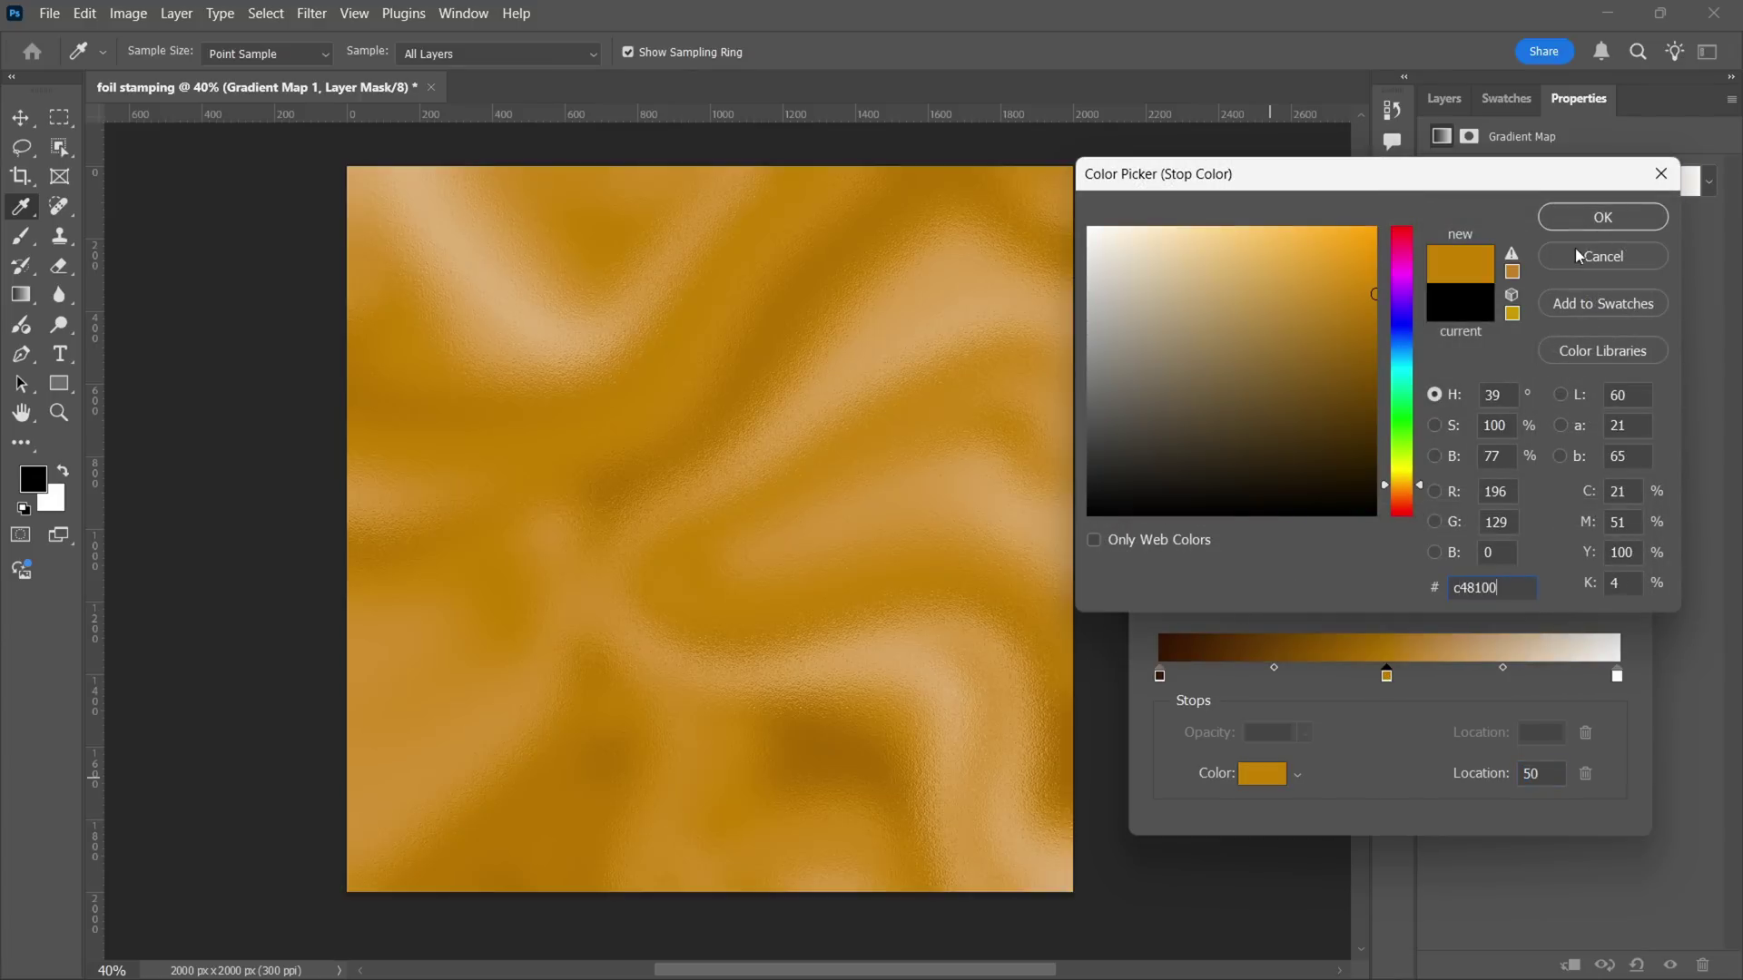
left_click(1598, 220)
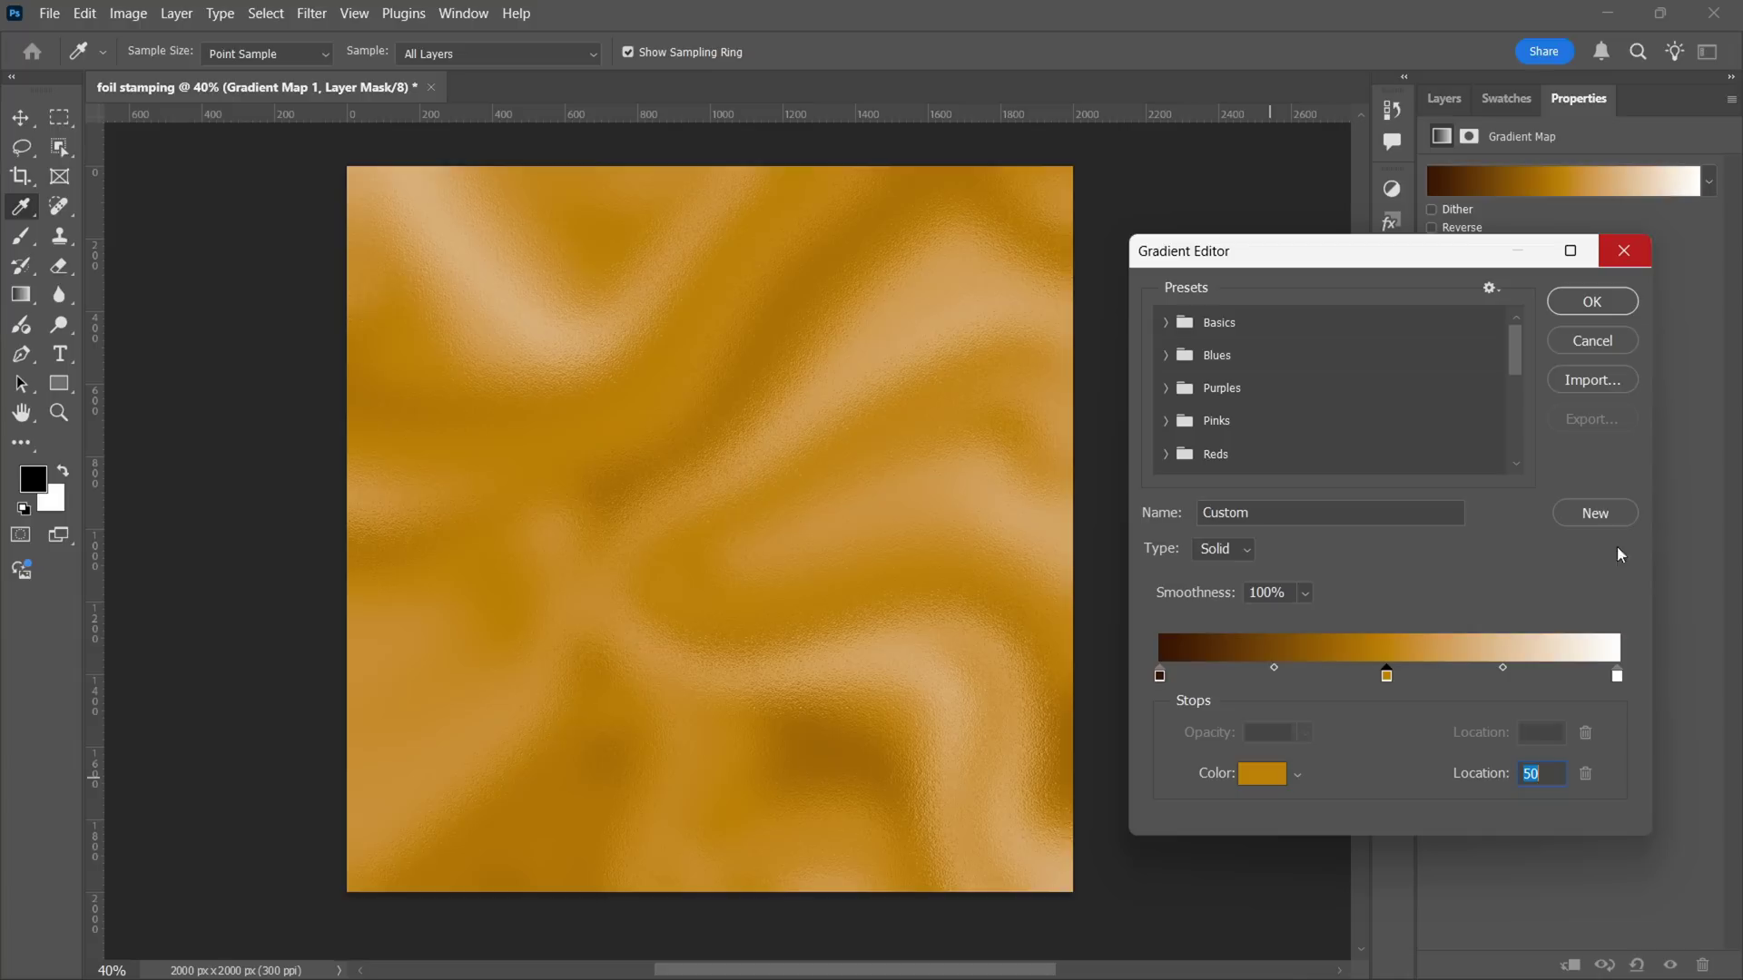
double_click(1617, 675)
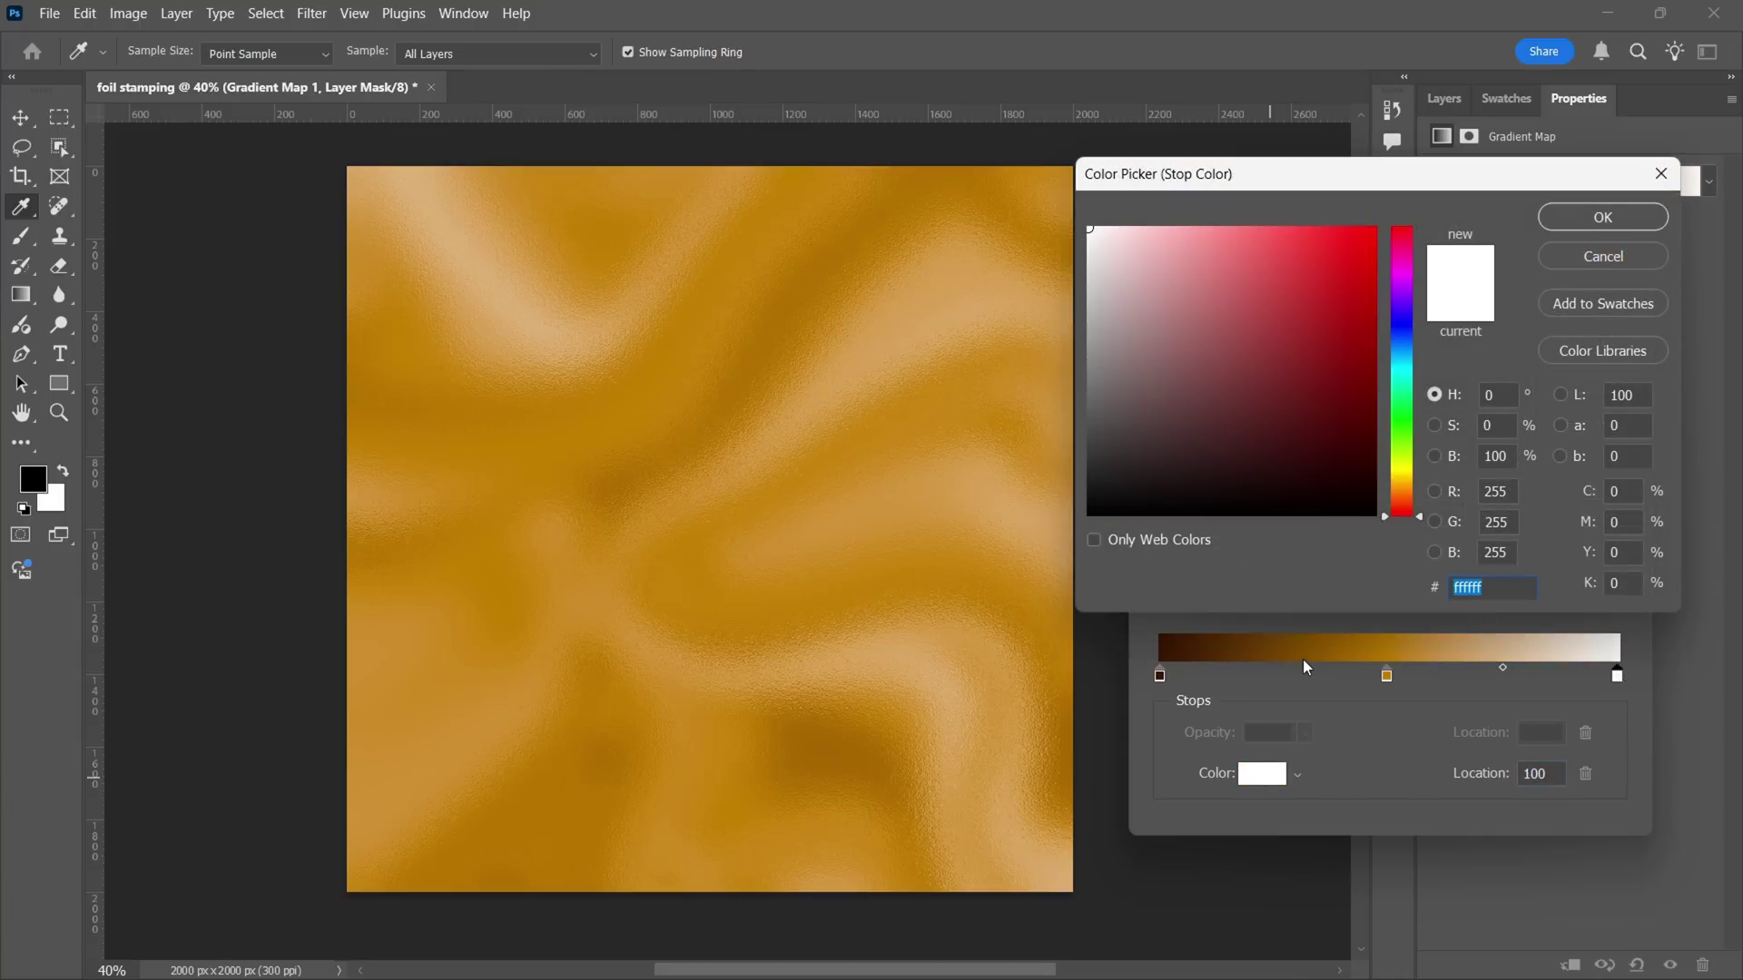
type("f9e6a5")
left_click(1634, 220)
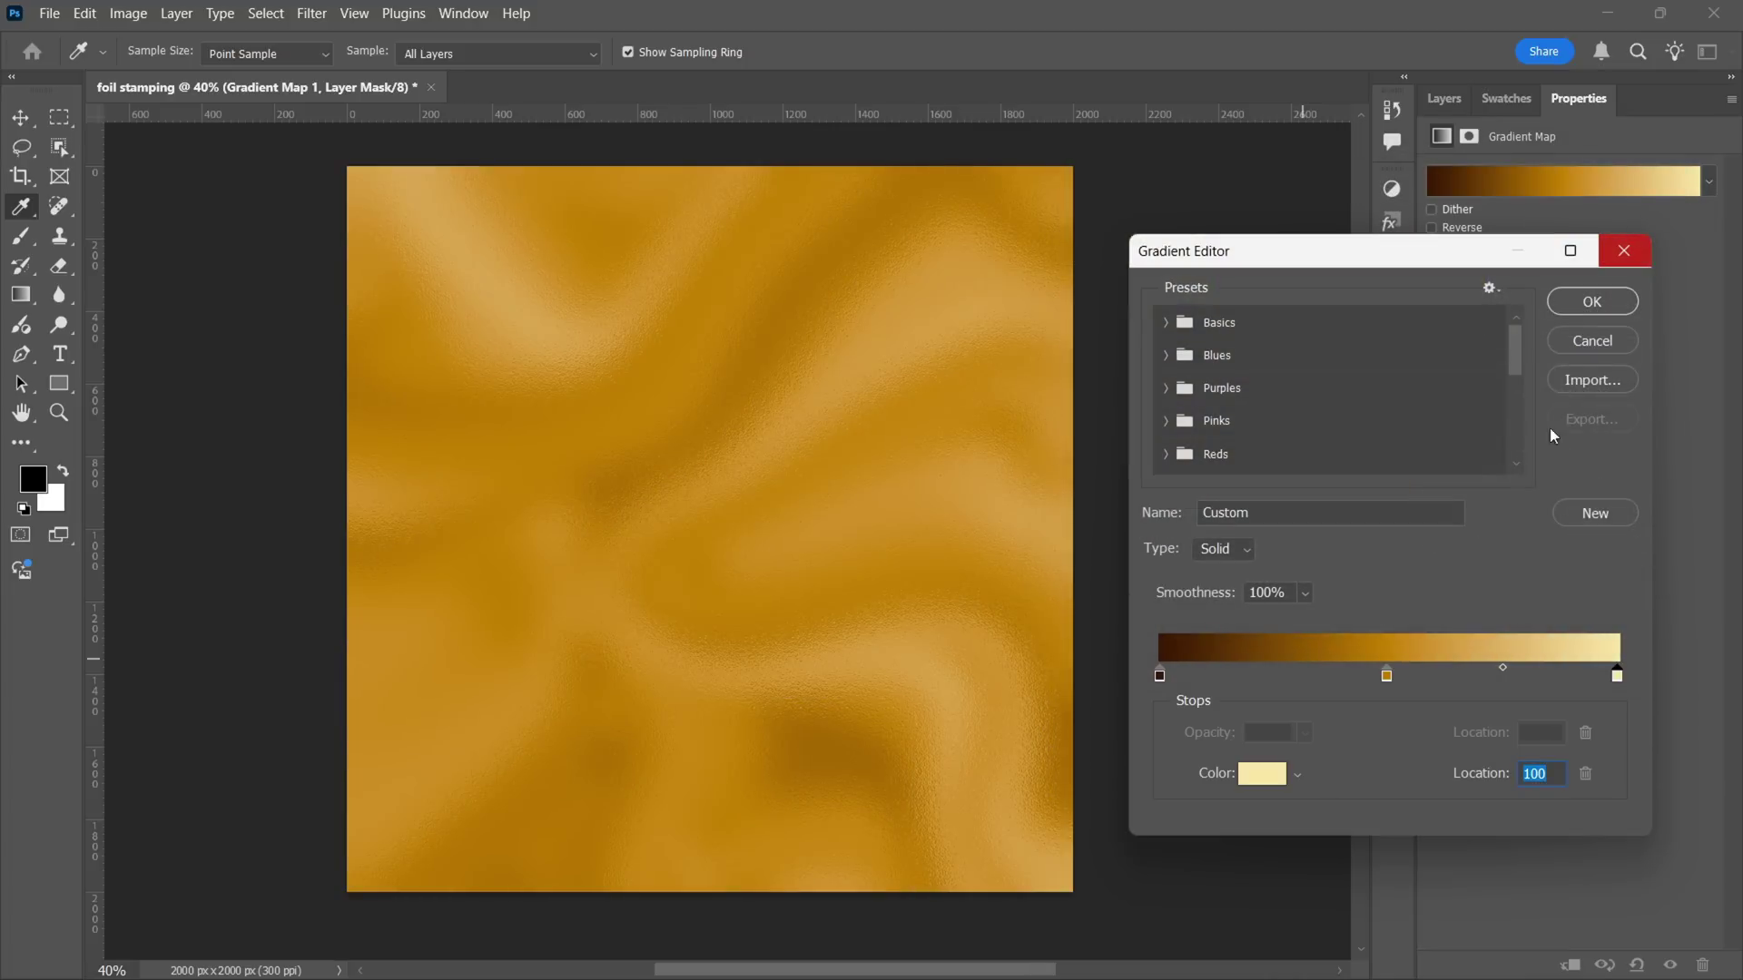
key("Tab")
type("golden foil")
Save the golden foil preset, then set the stops to 202020, 878787 and white.
left_click(1581, 521)
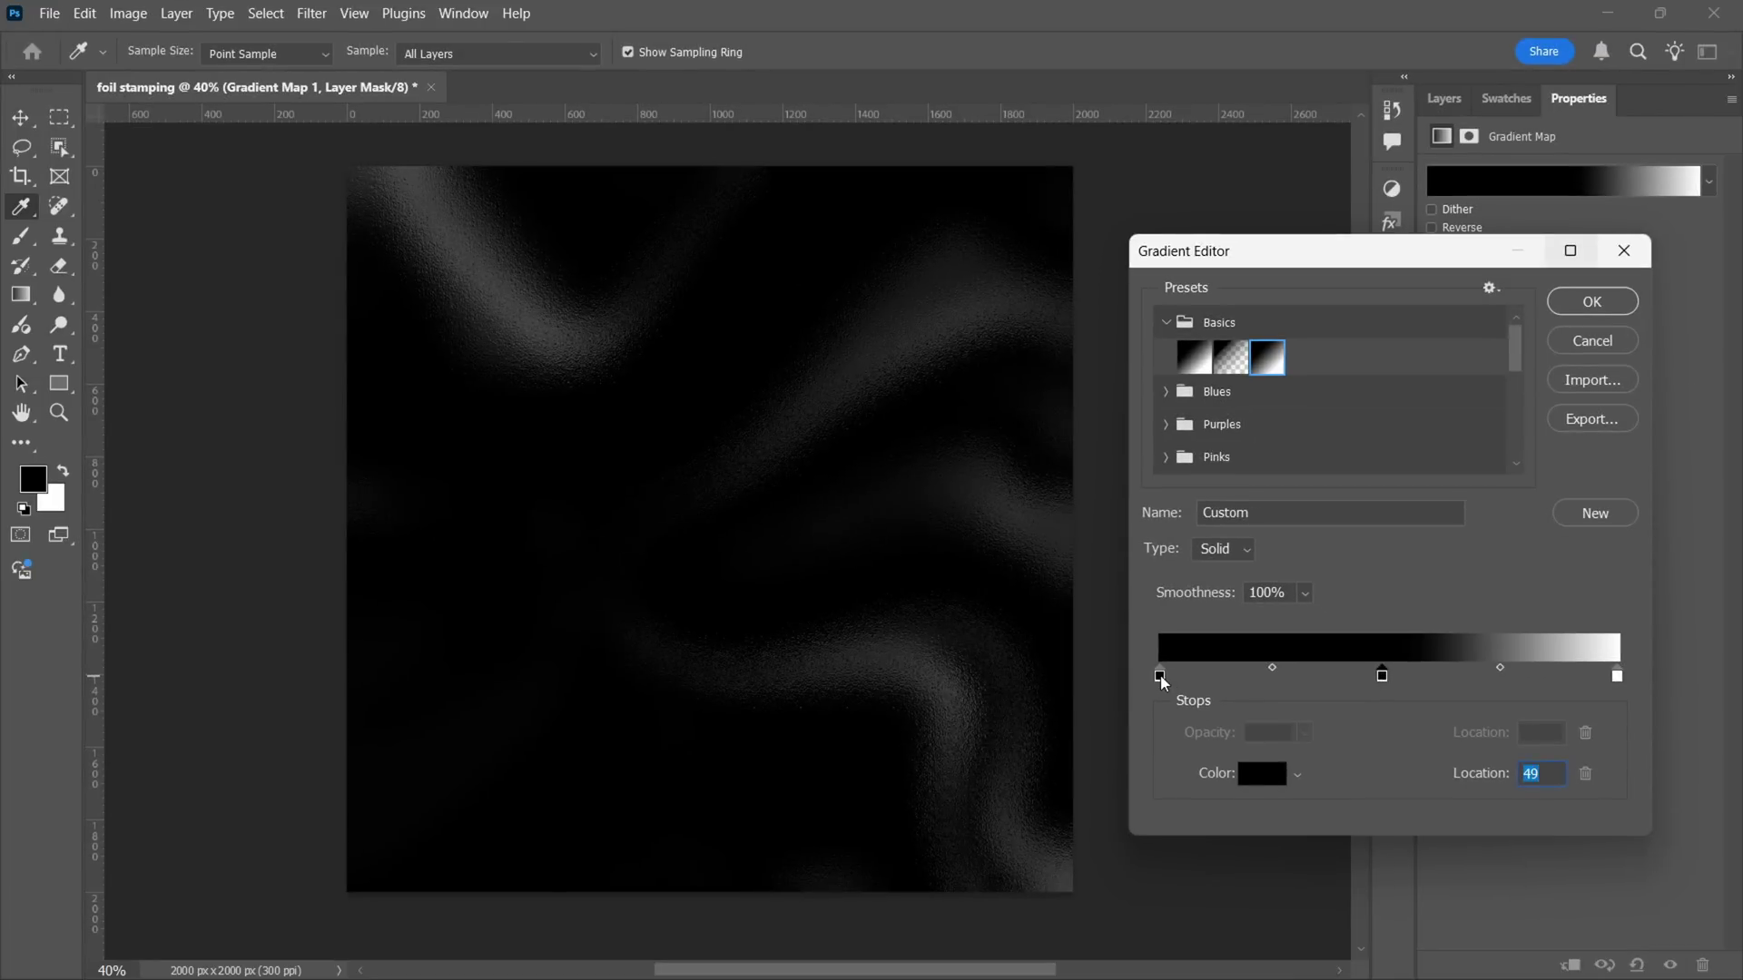
left_click(1255, 776)
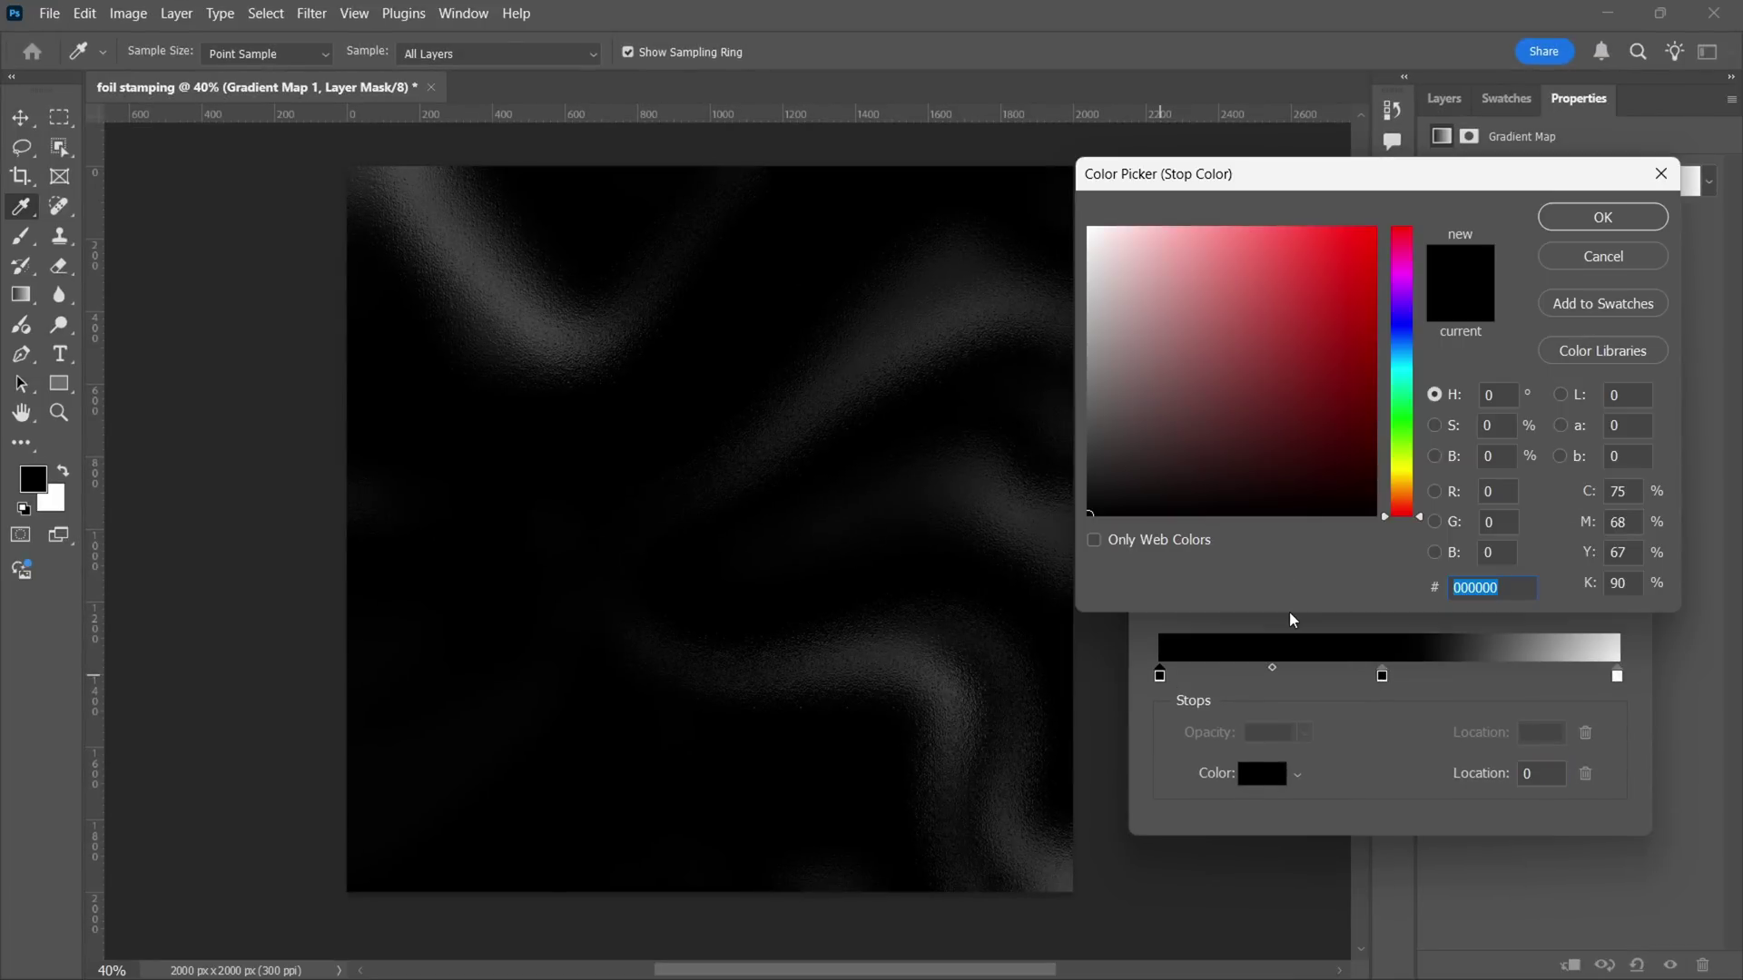
type("202020")
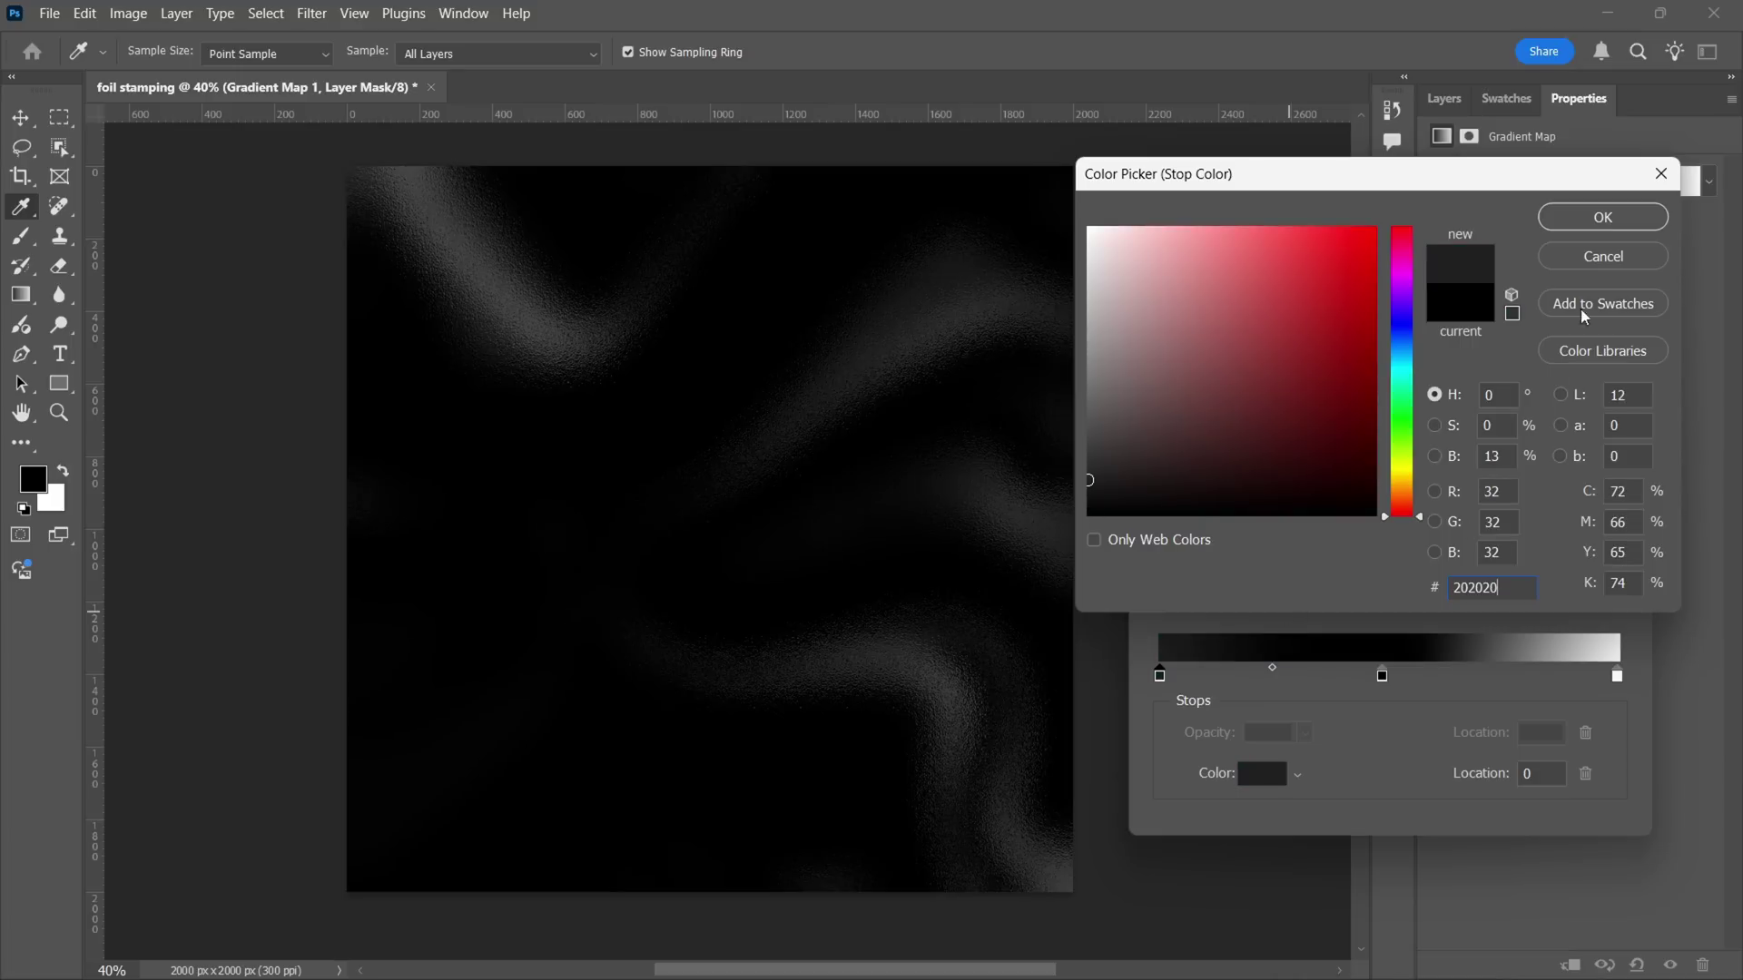
left_click(1579, 227)
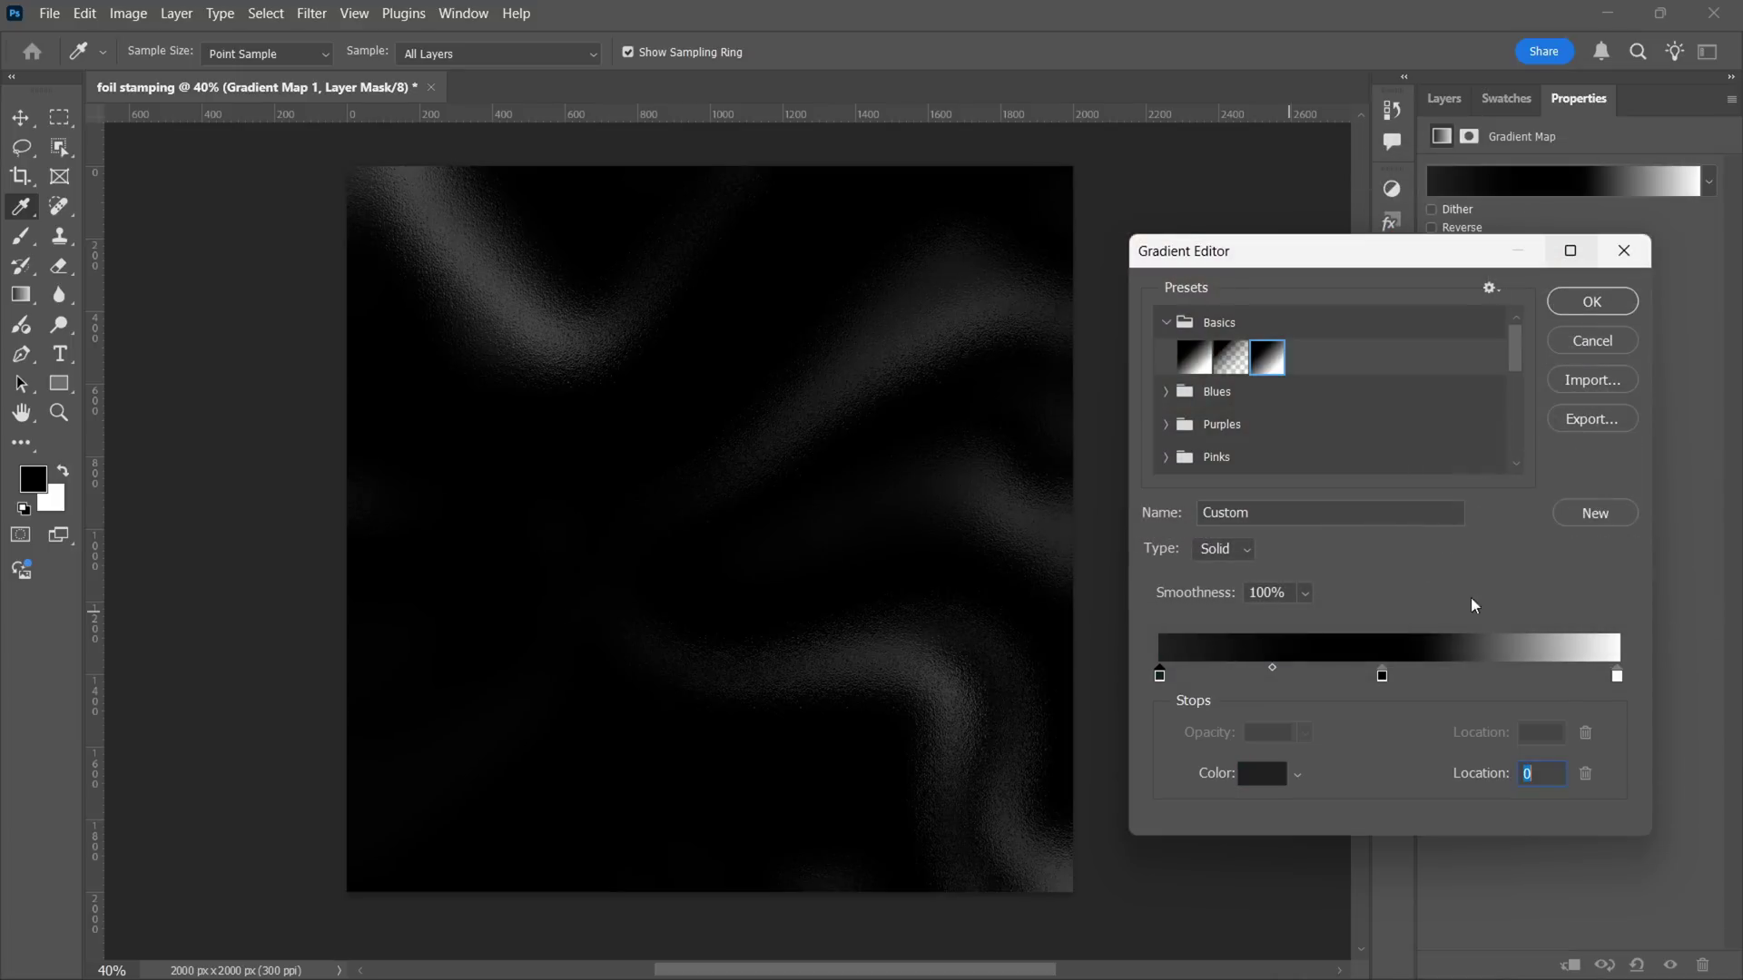
left_click(1249, 774)
type("878787")
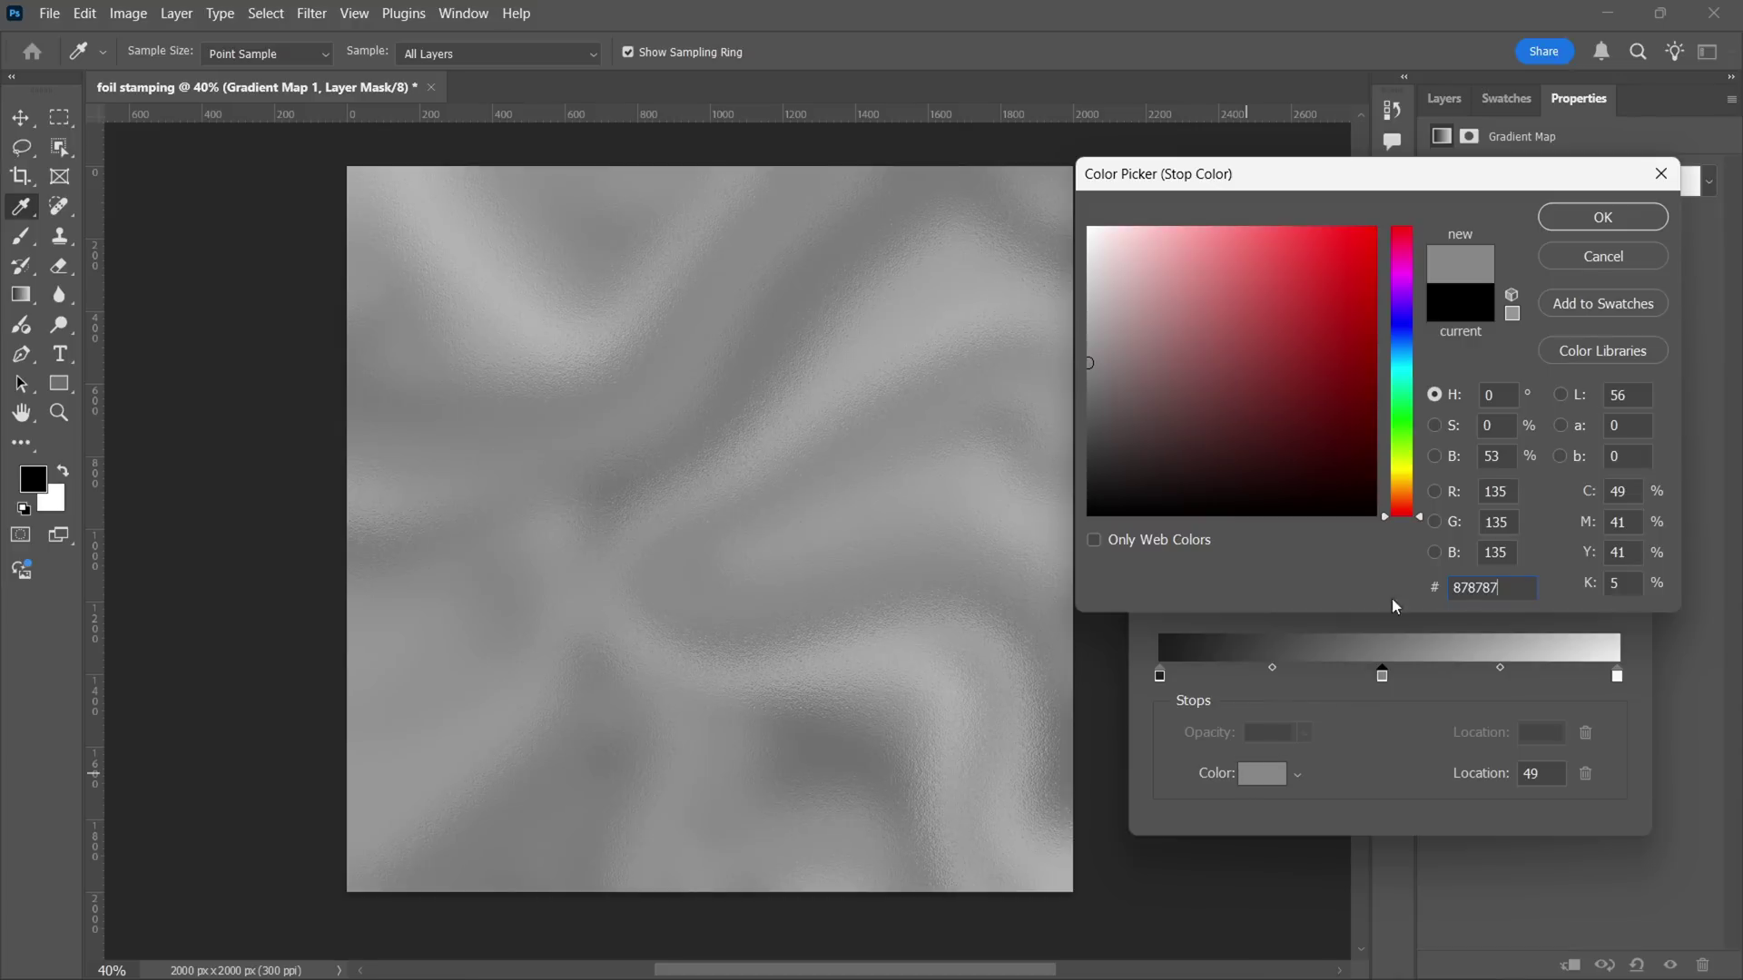
left_click(1625, 227)
double_click(1616, 677)
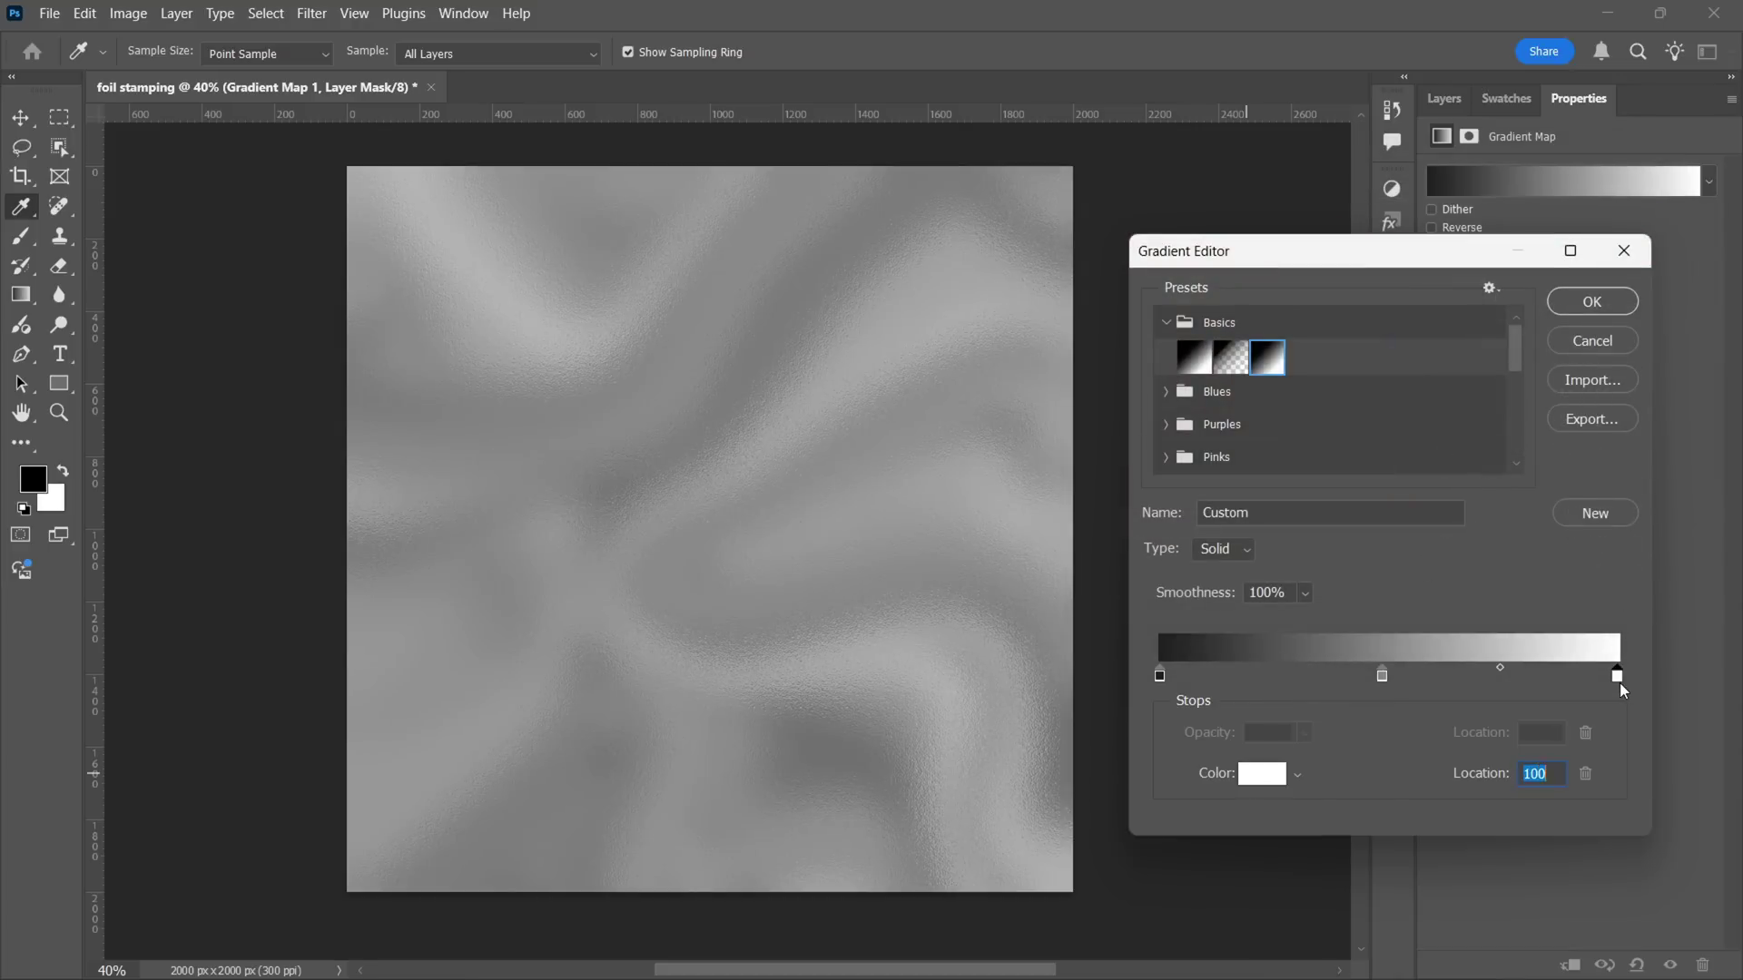
left_click(1586, 221)
Define the gold base layer as the pattern 'New gold foil stamping'.
left_click(1594, 298)
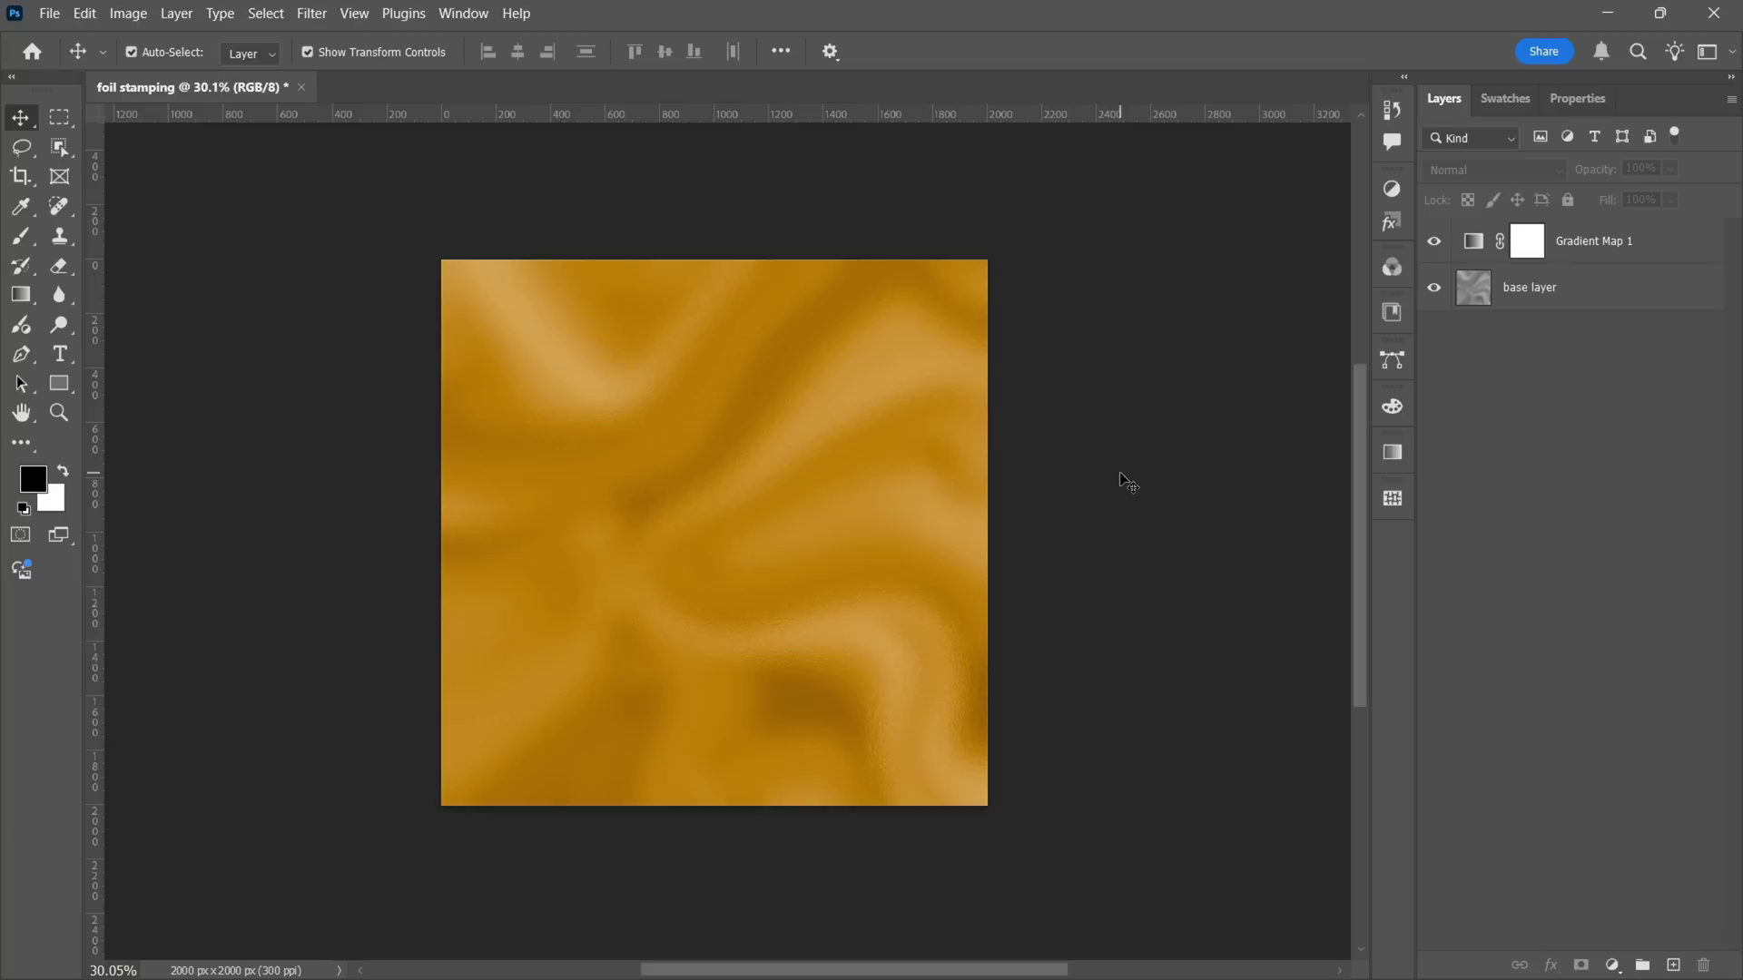
left_click(1595, 308)
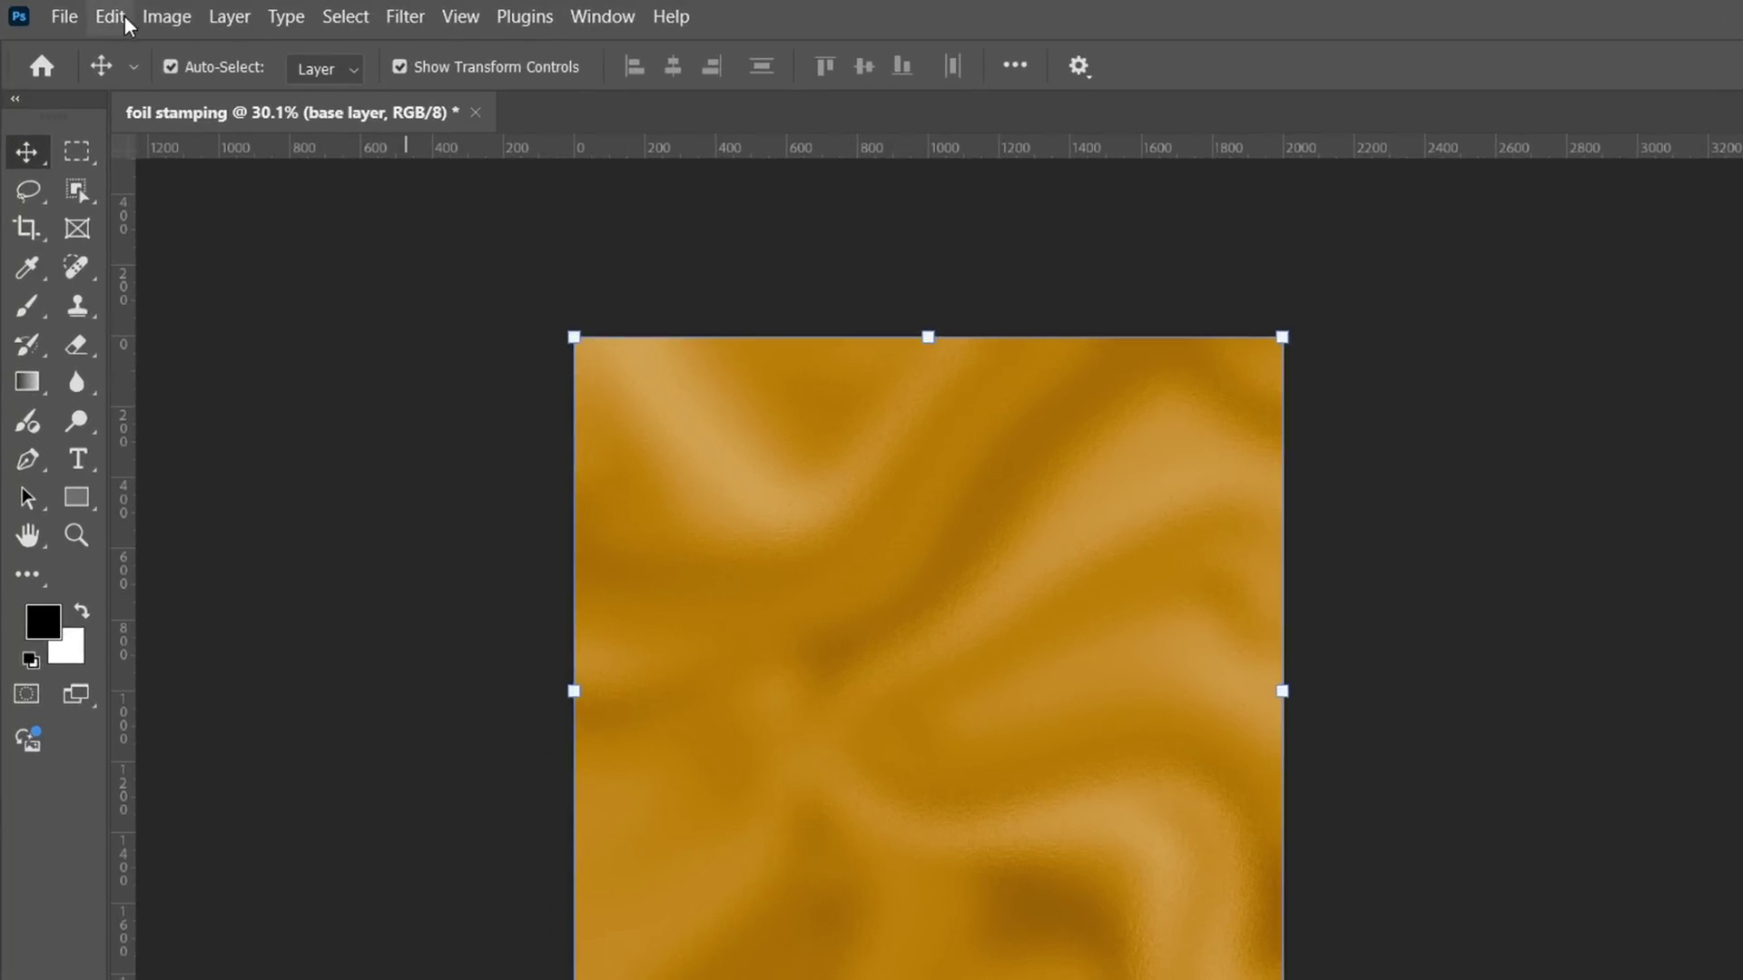
left_click(94, 13)
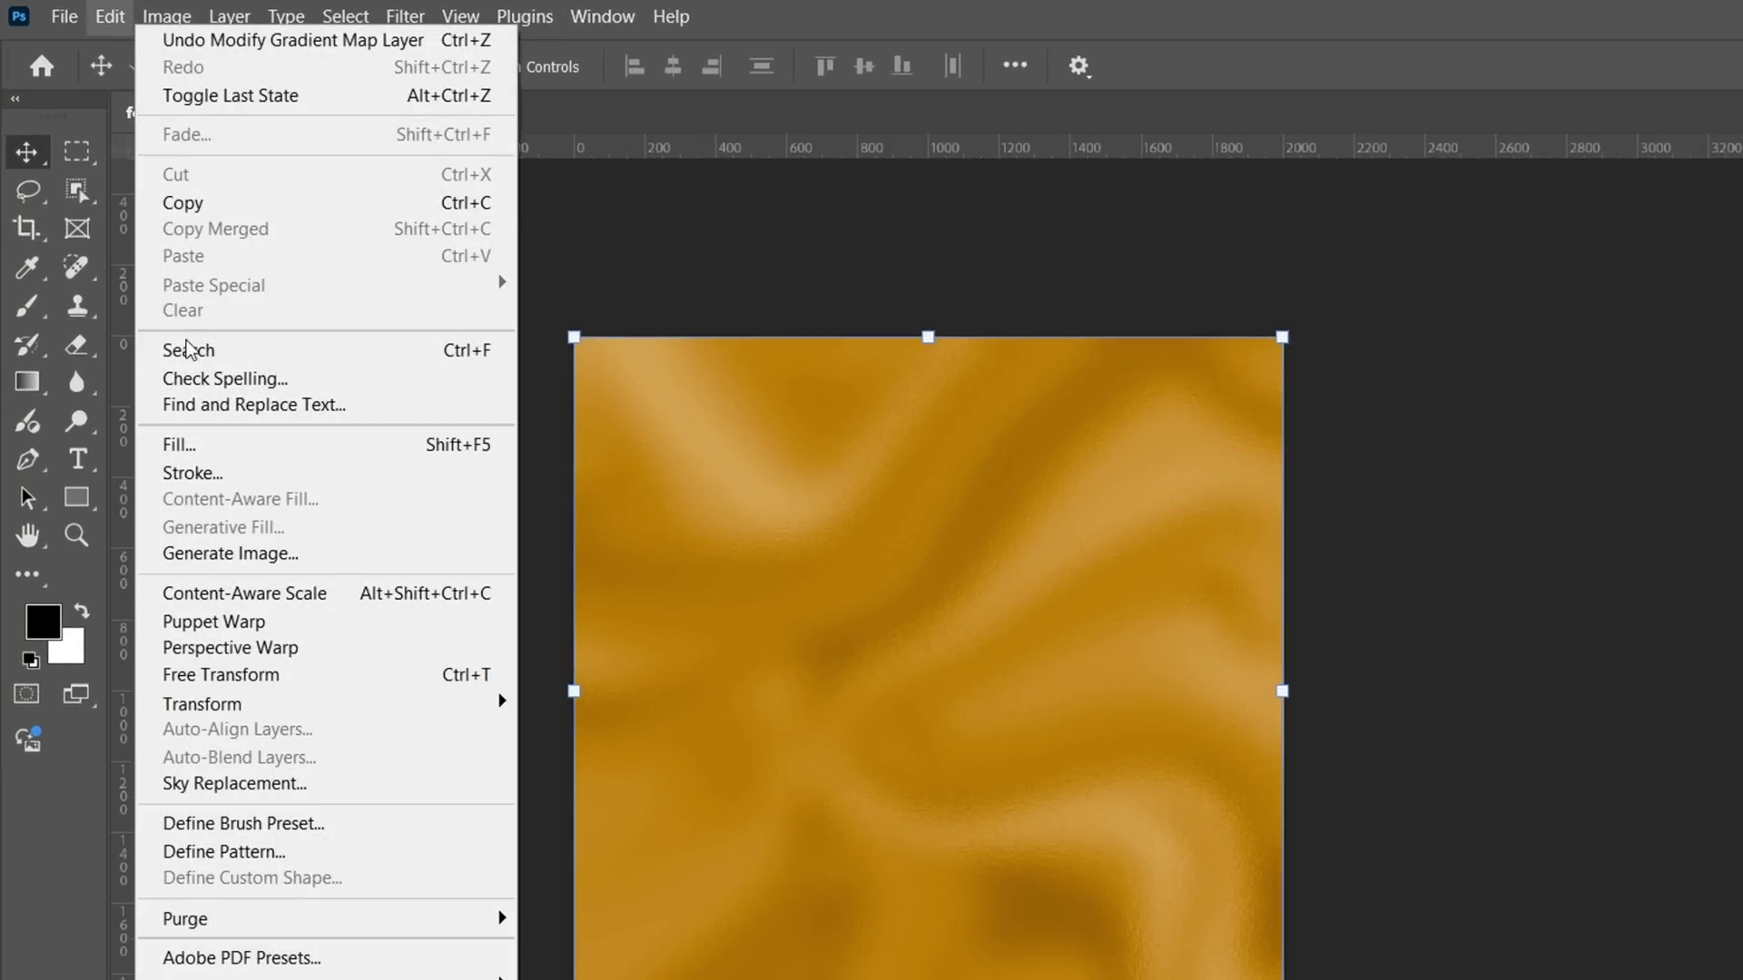
left_click(279, 857)
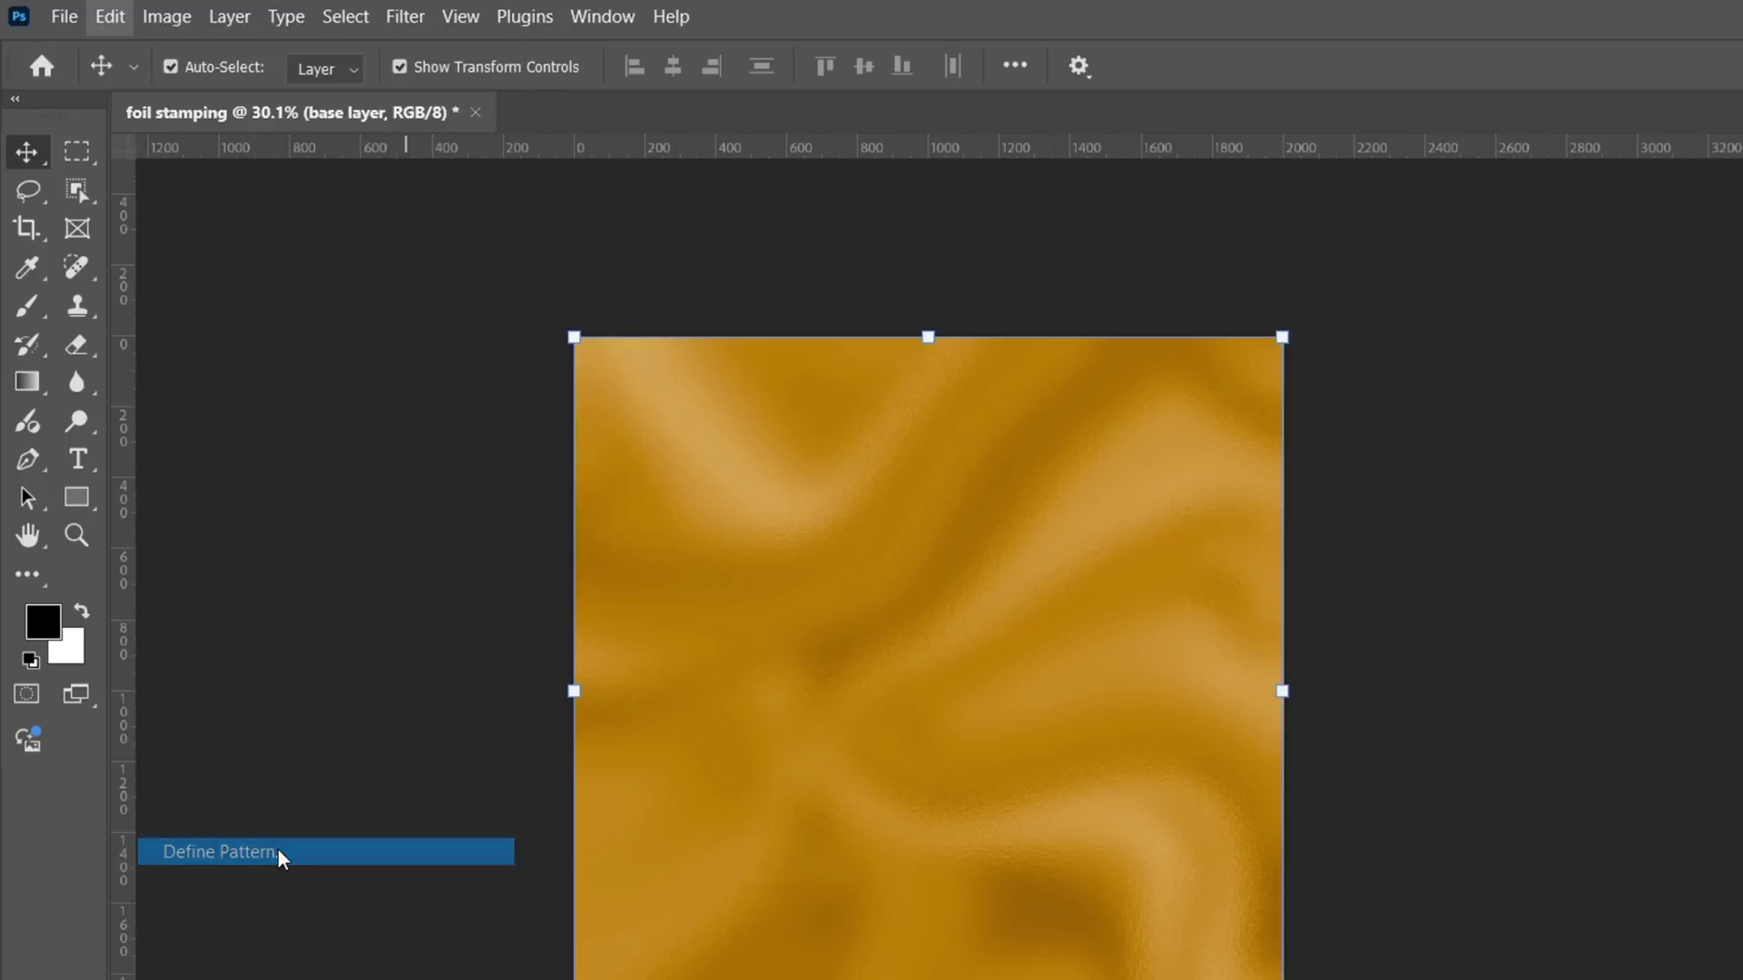
type("New gold foil stamping")
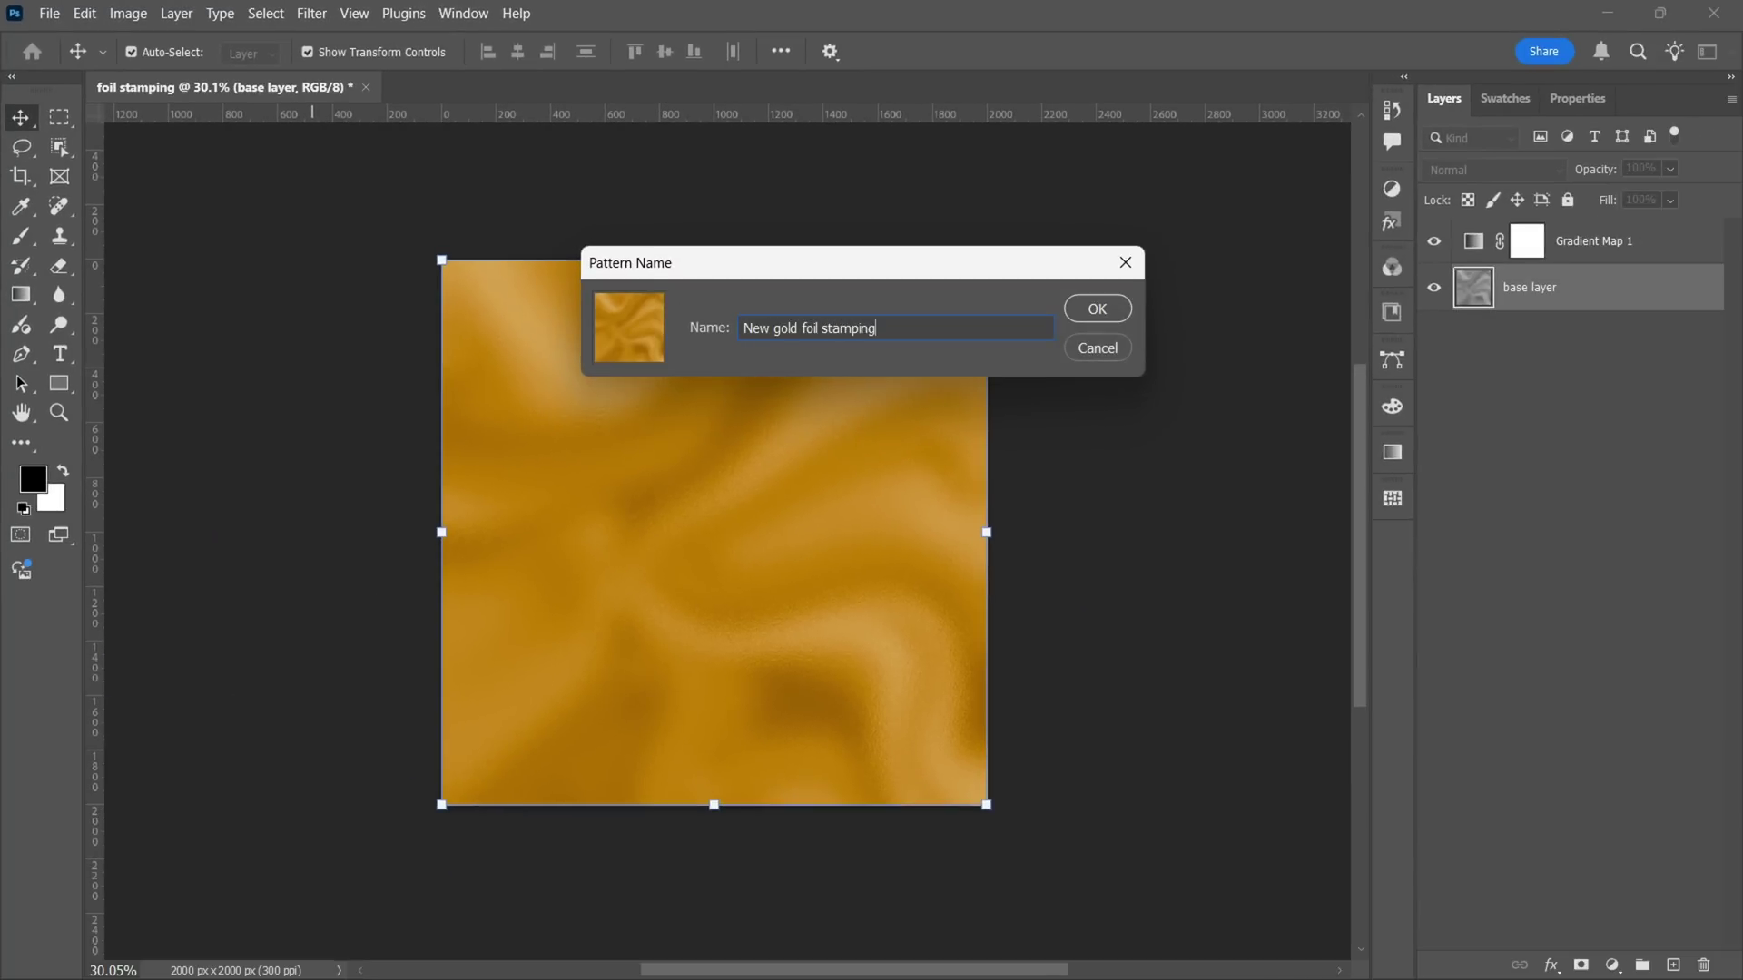
left_click(1100, 308)
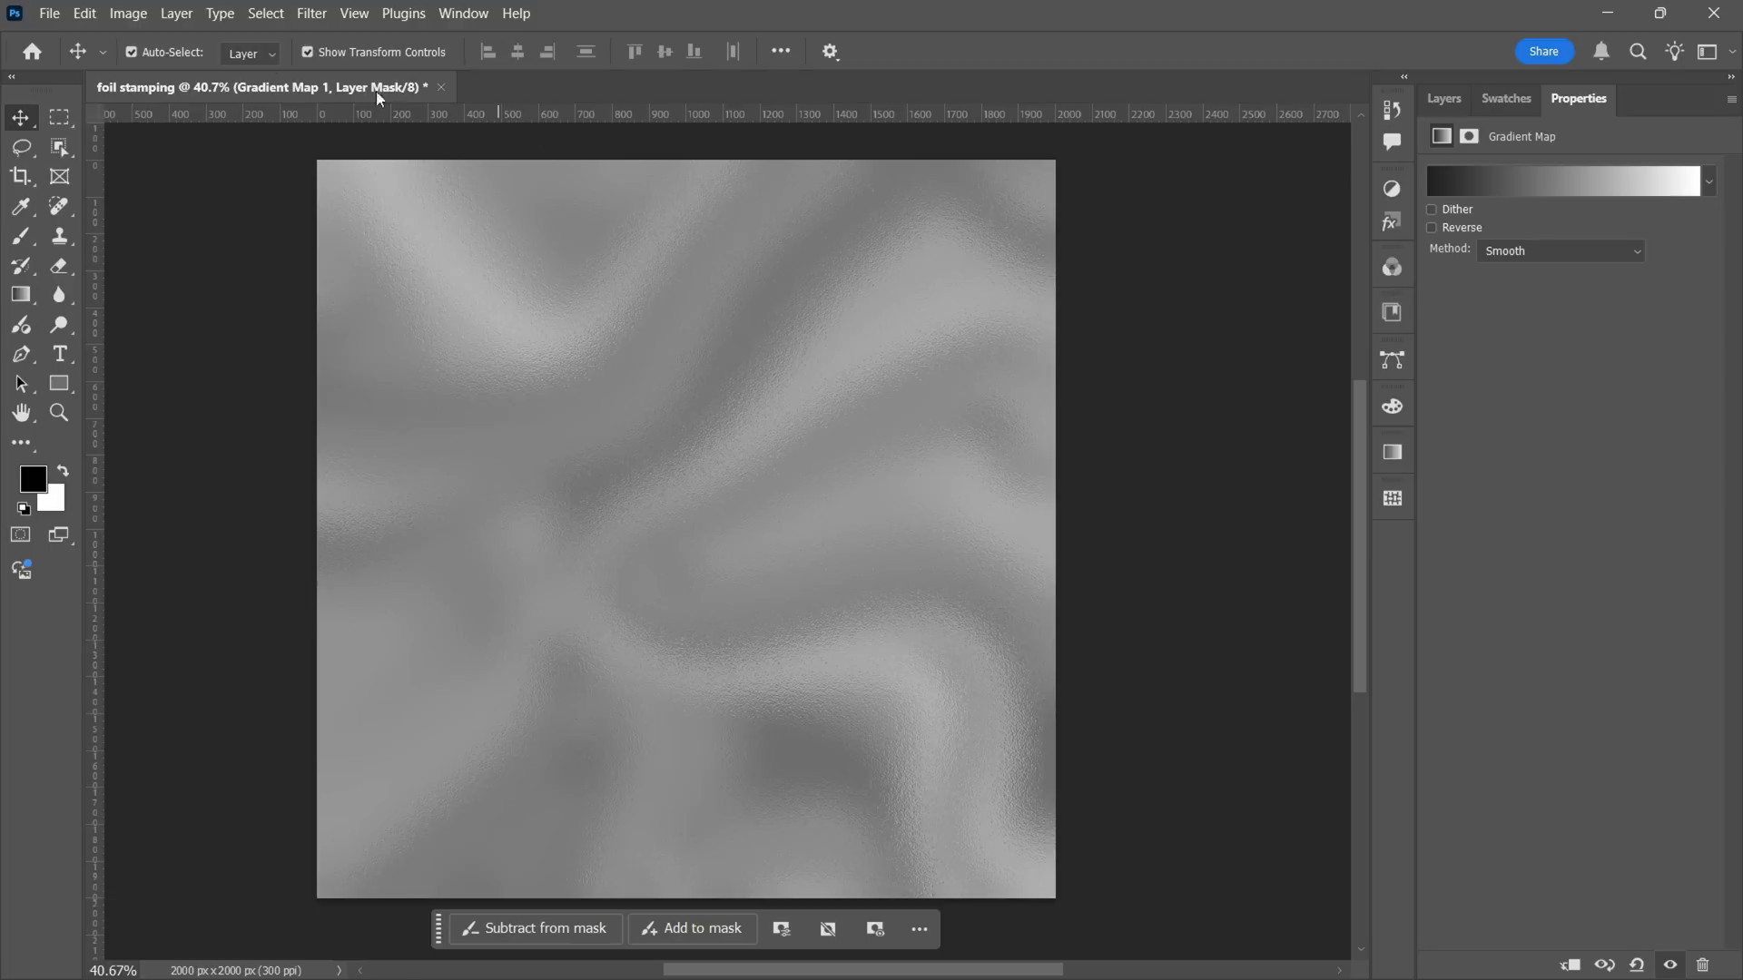
Define the silver version as the pattern 'New silver foil stamping'.
left_click(85, 13)
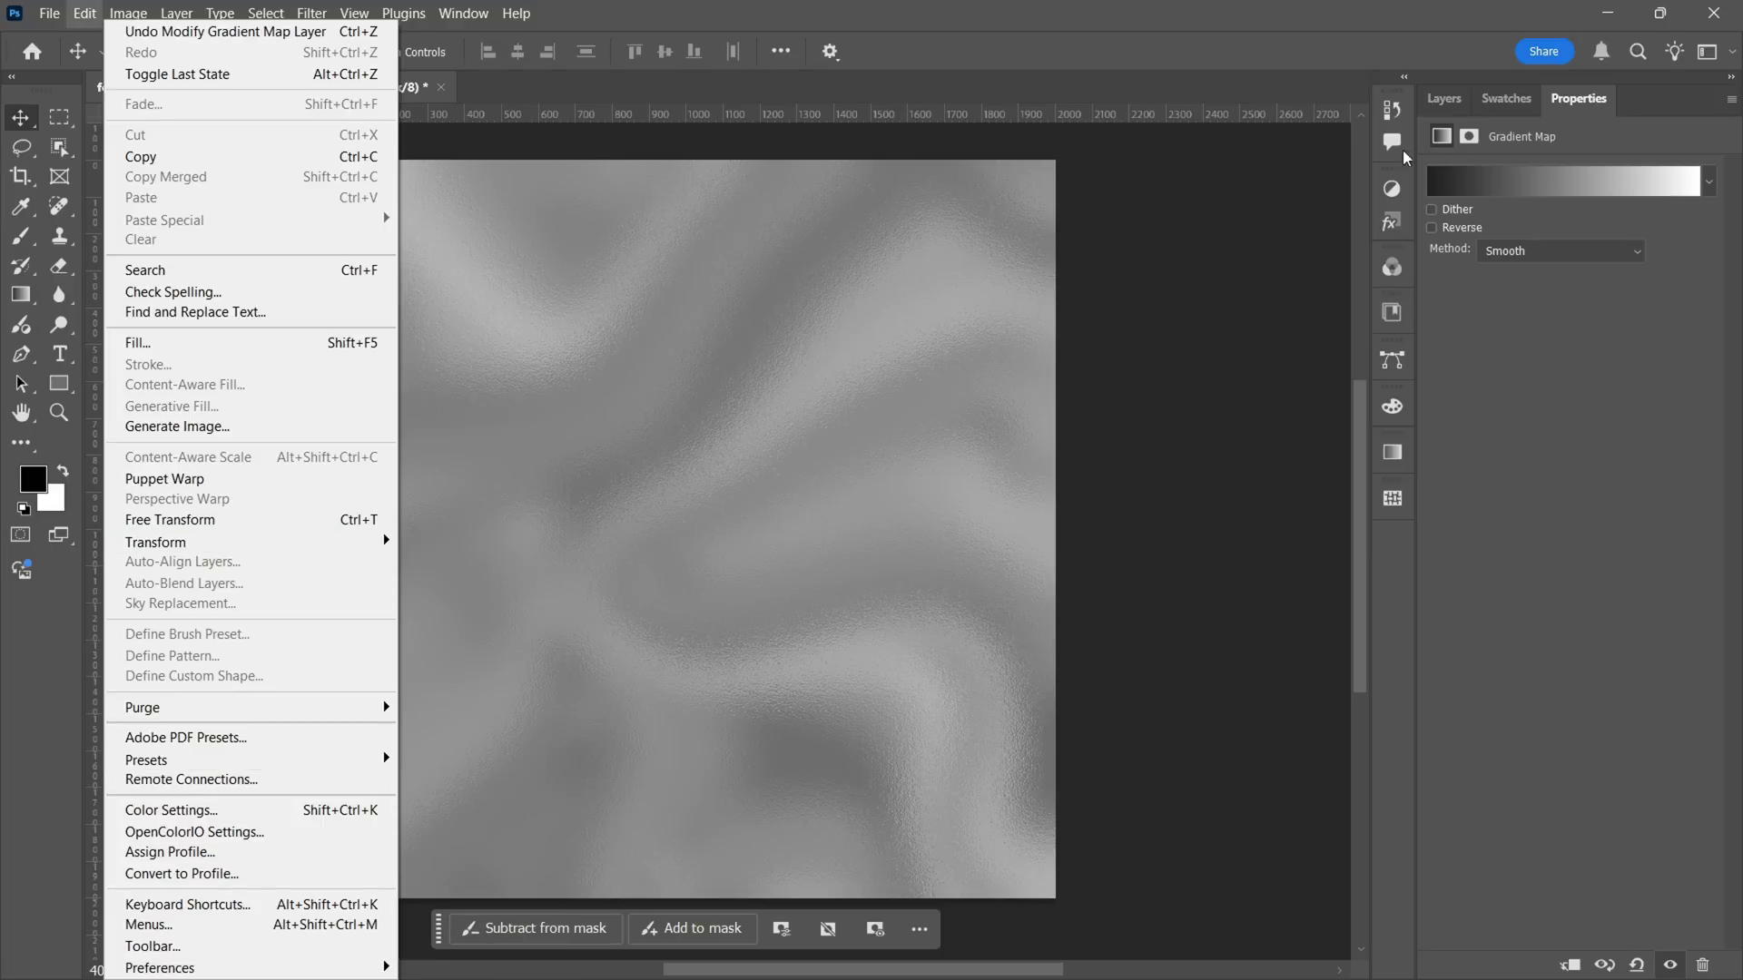
left_click(1549, 287)
left_click(84, 12)
left_click(173, 655)
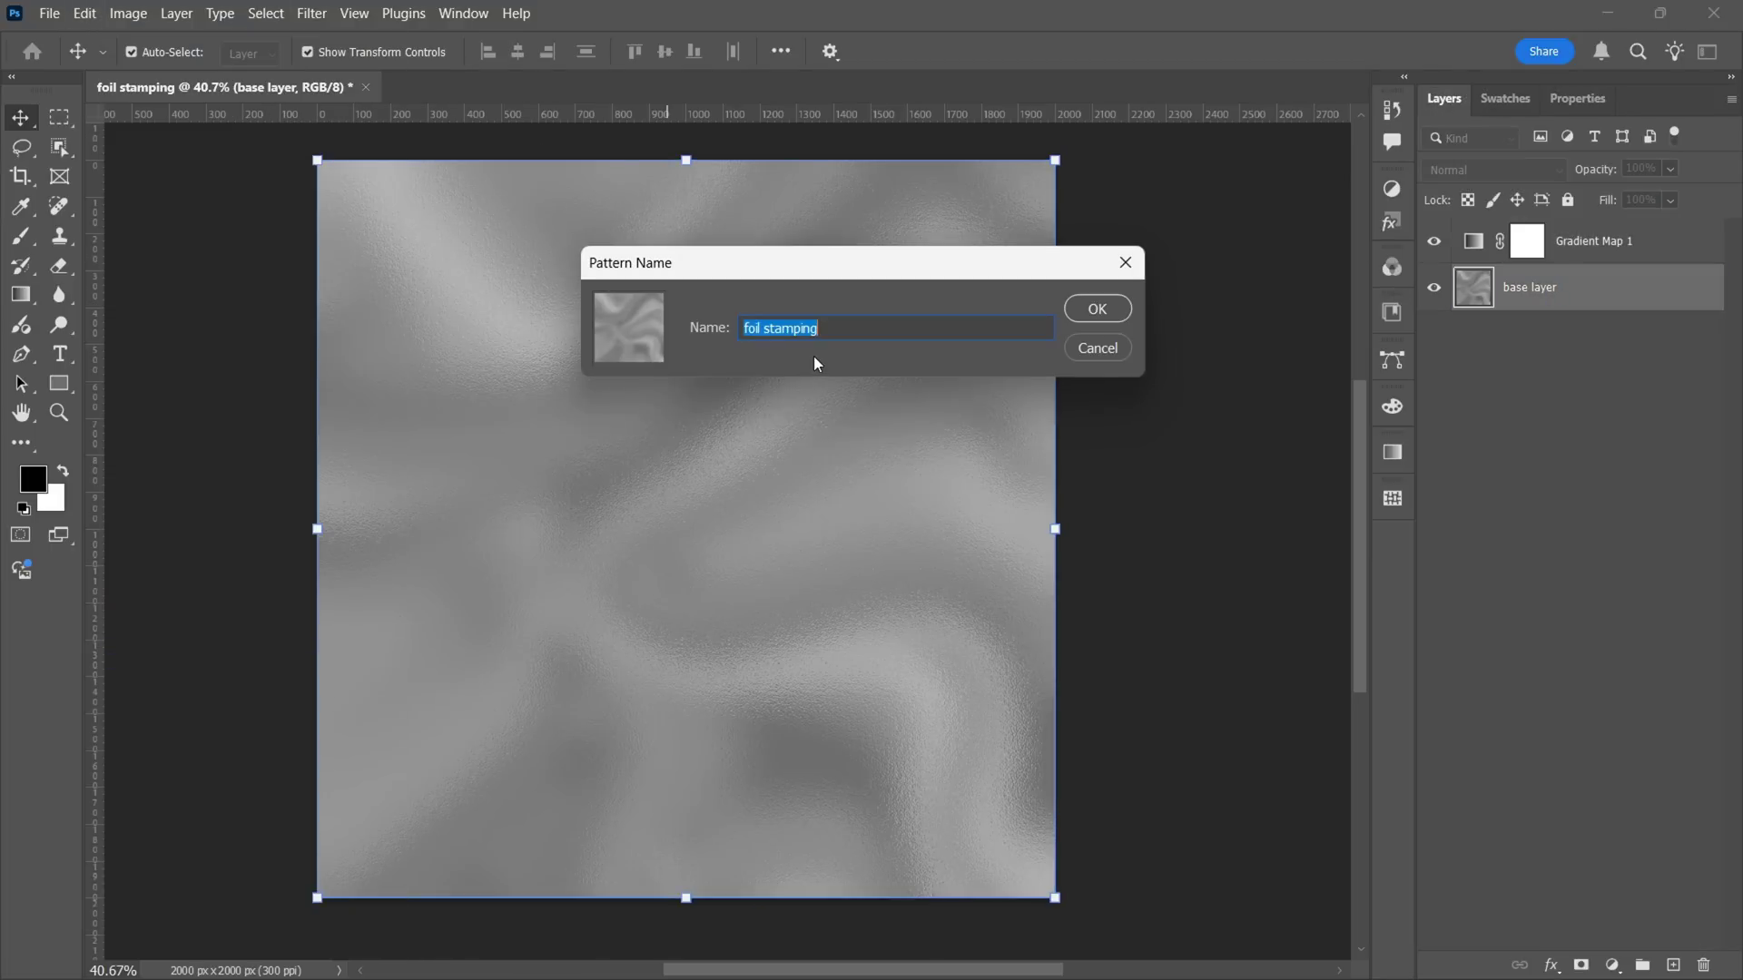
type("New silver")
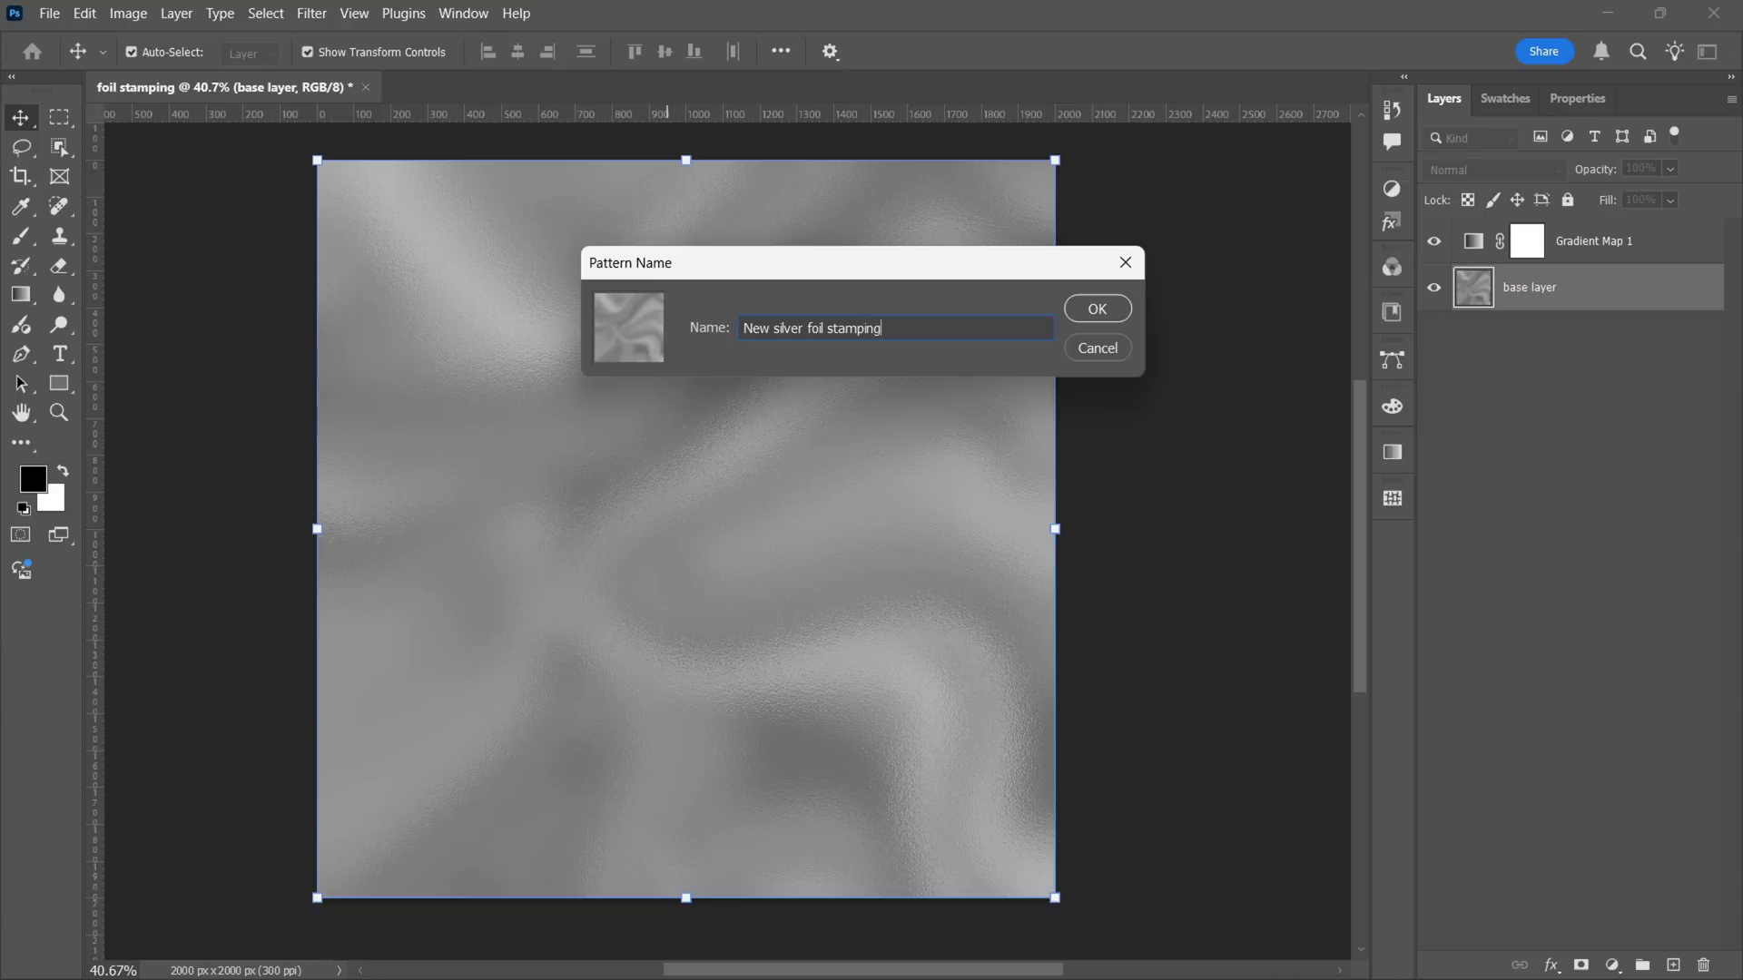
left_click(1097, 310)
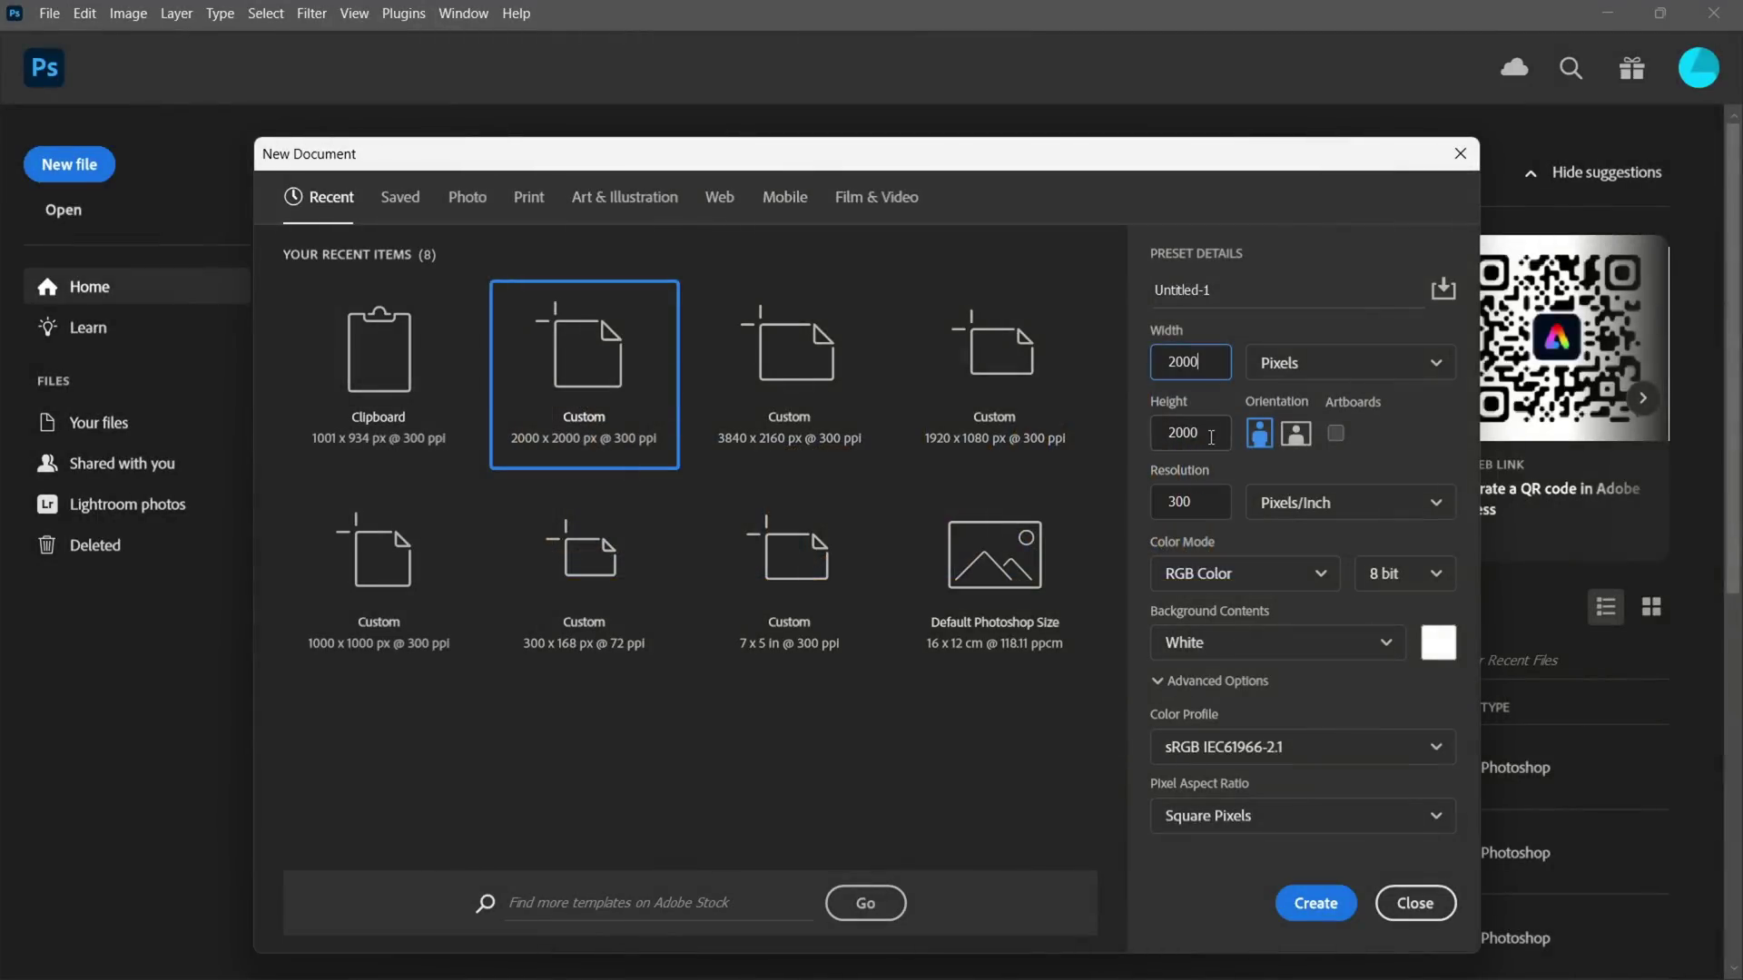
Name the 2000×2000 px, 300 ppi document 'Paper texture' and create it.
left_click(1212, 422)
left_click(1237, 282)
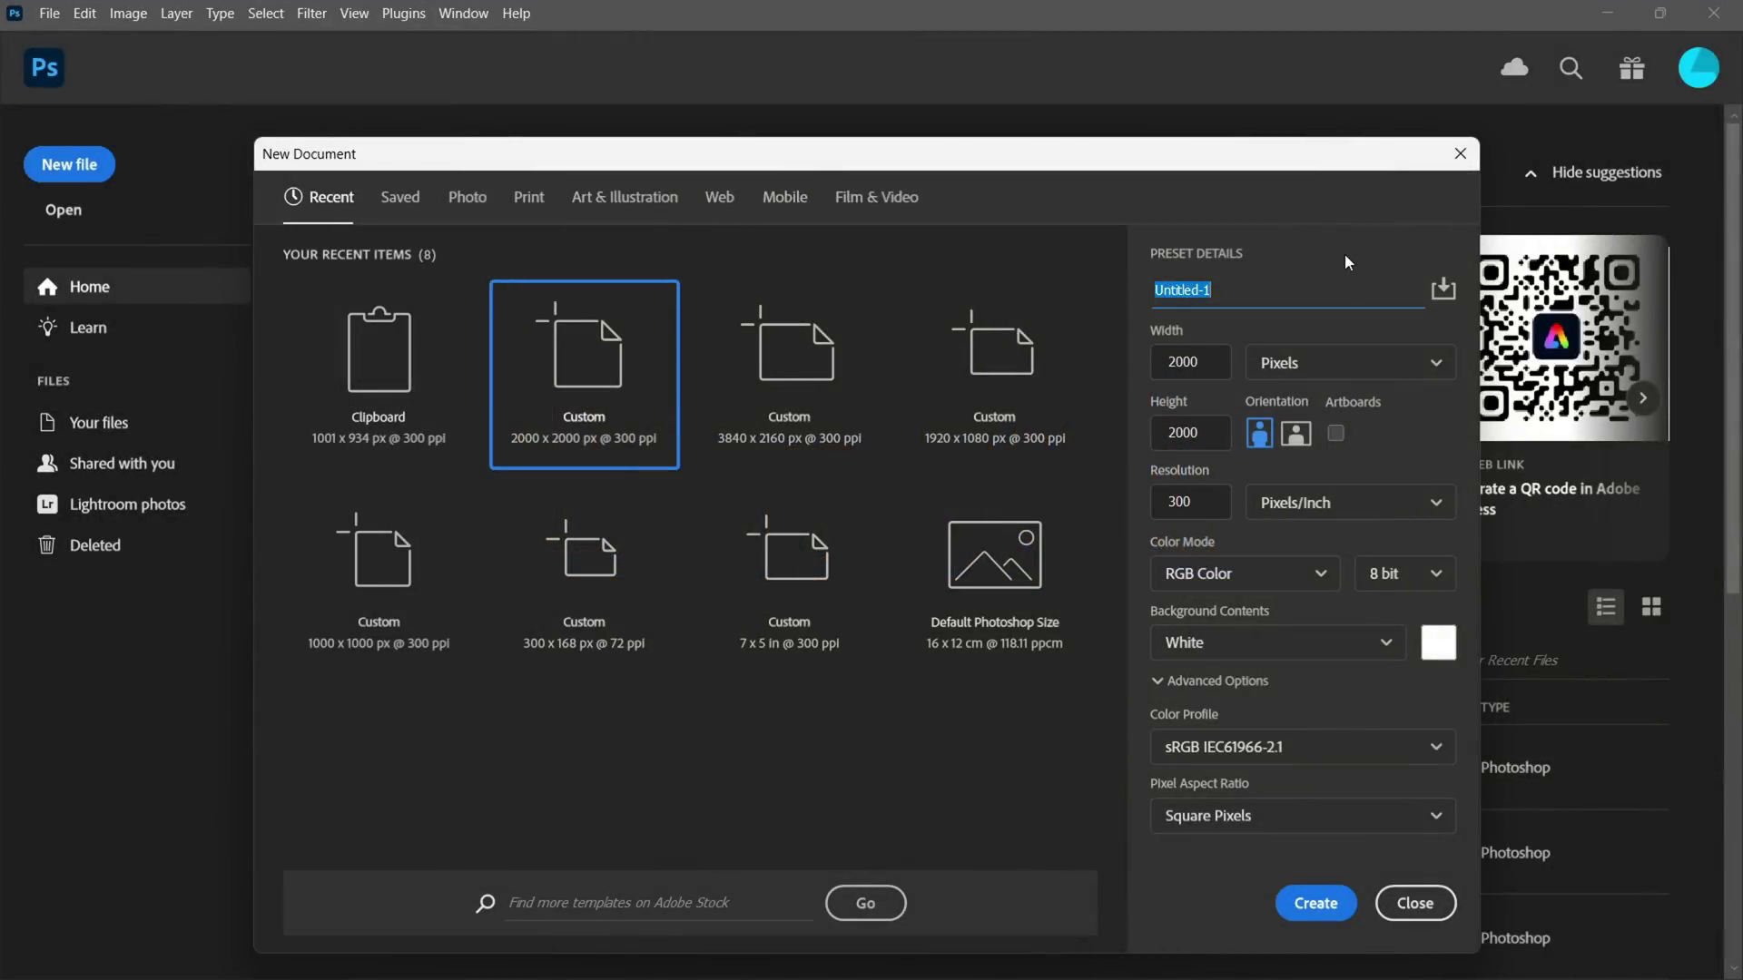
type("Paper texture")
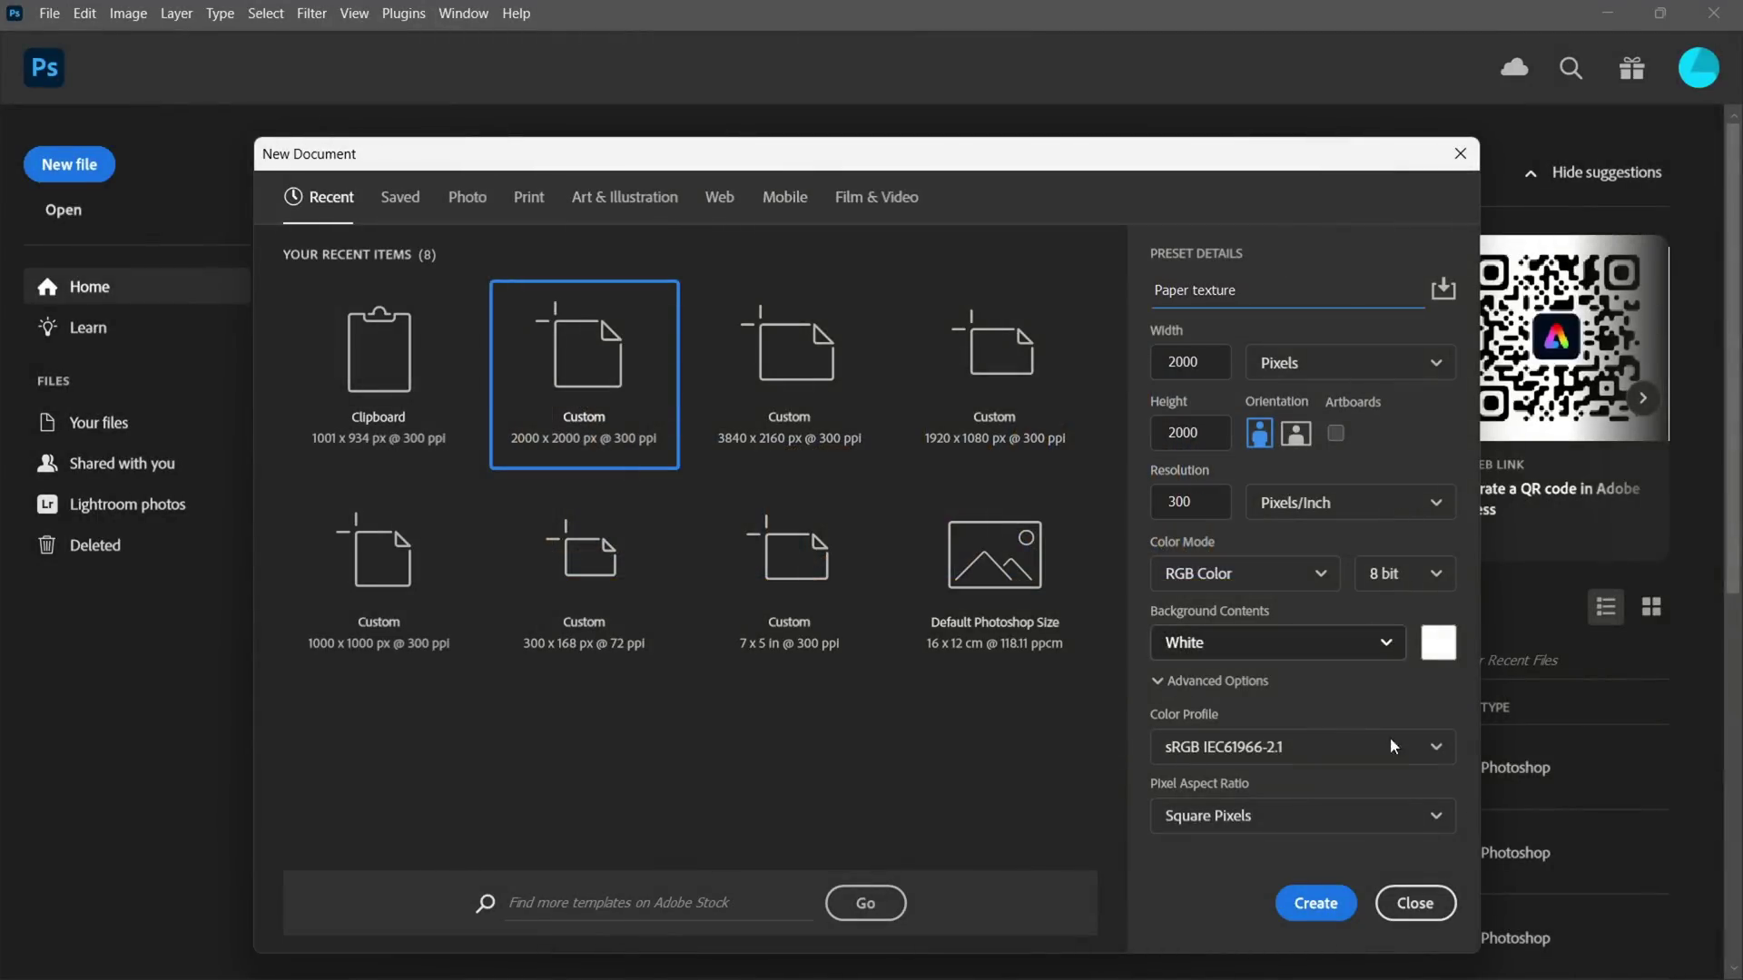
left_click(1335, 906)
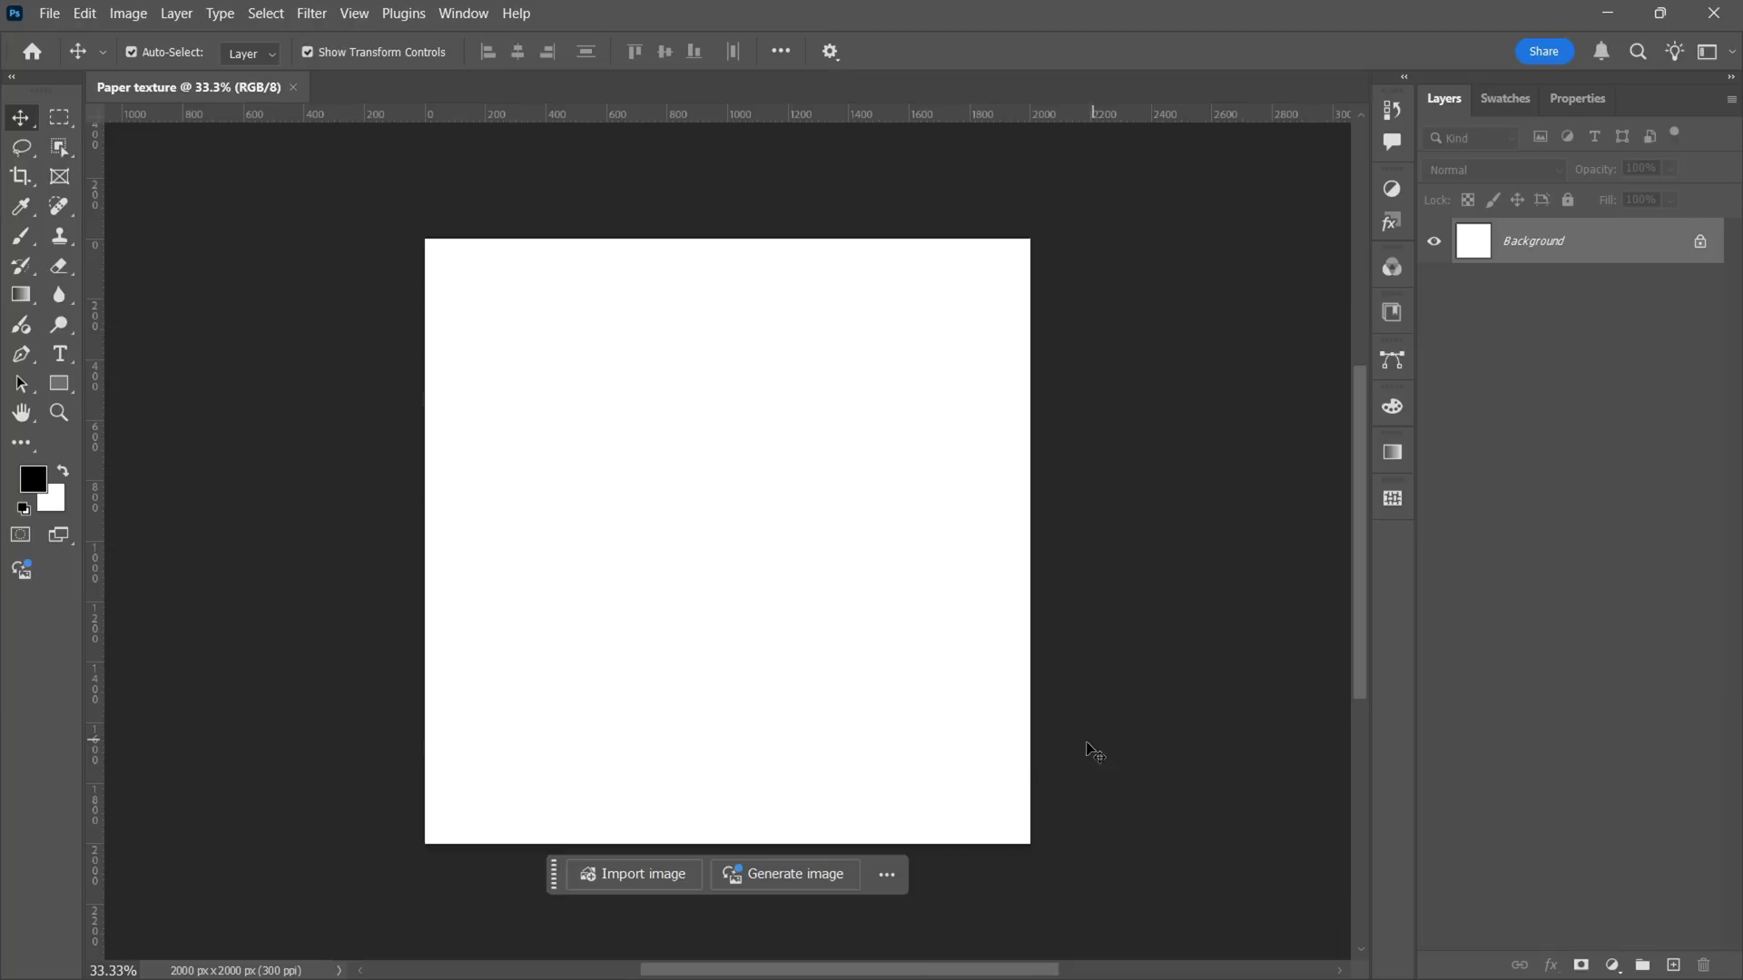
left_click(666, 888)
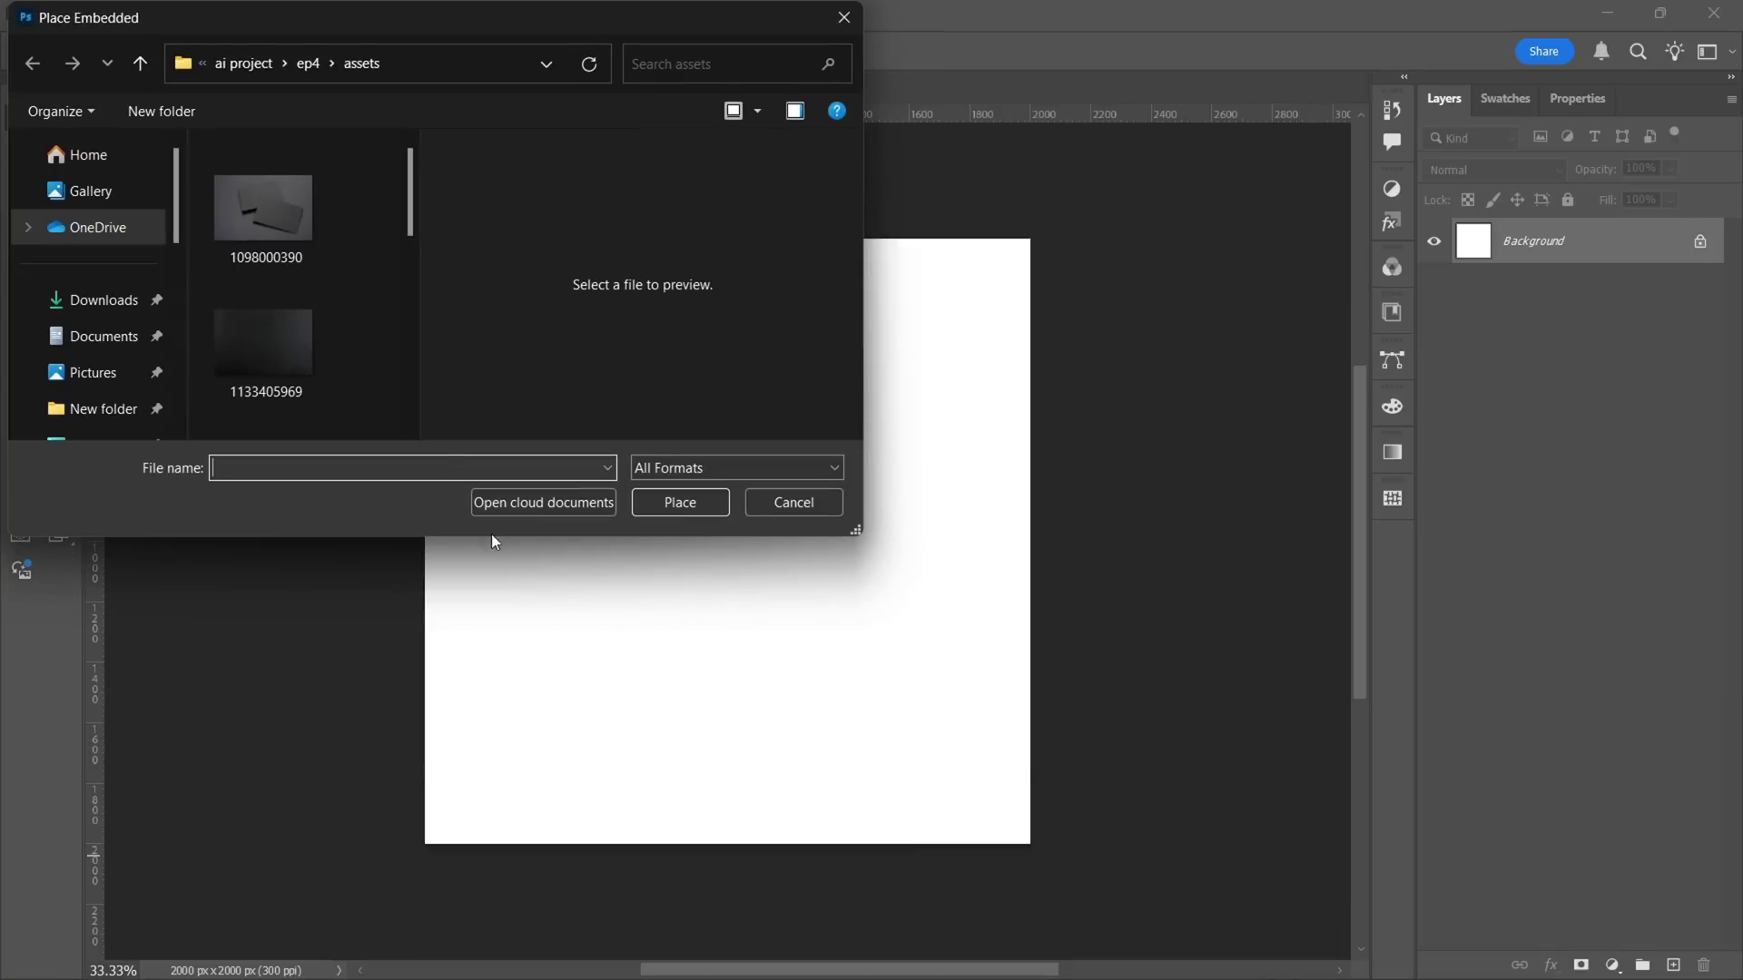
scroll(313, 351, "down", 2)
left_click(292, 363)
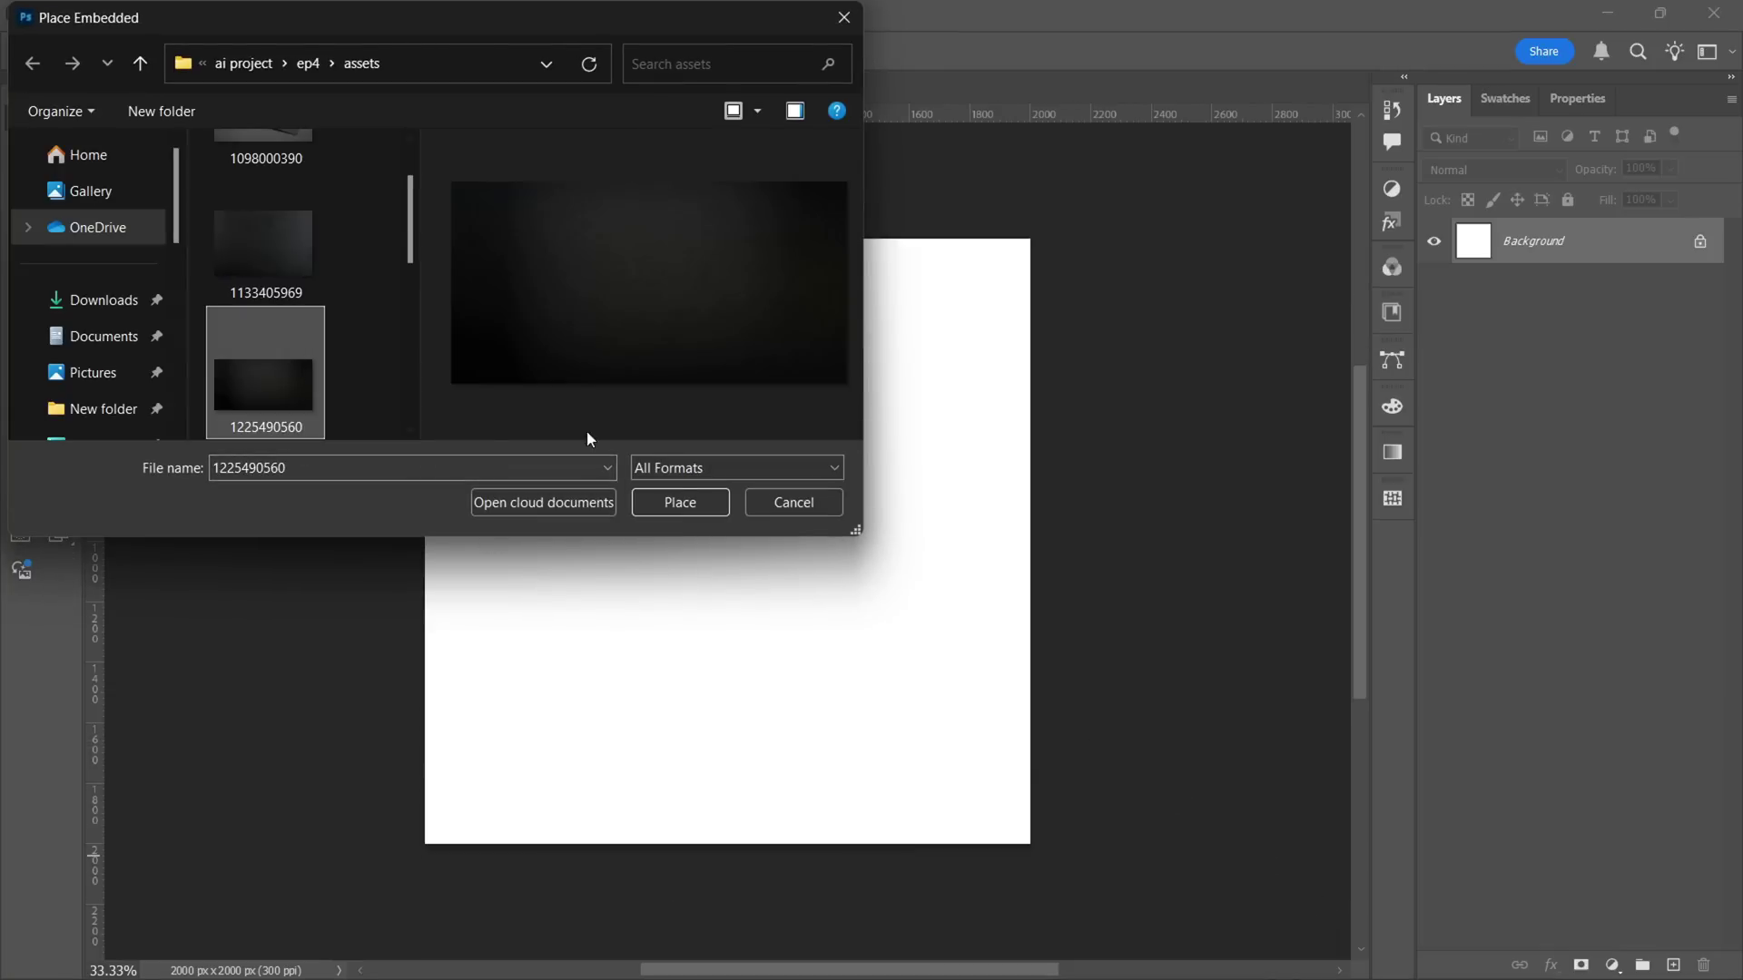
left_click(674, 502)
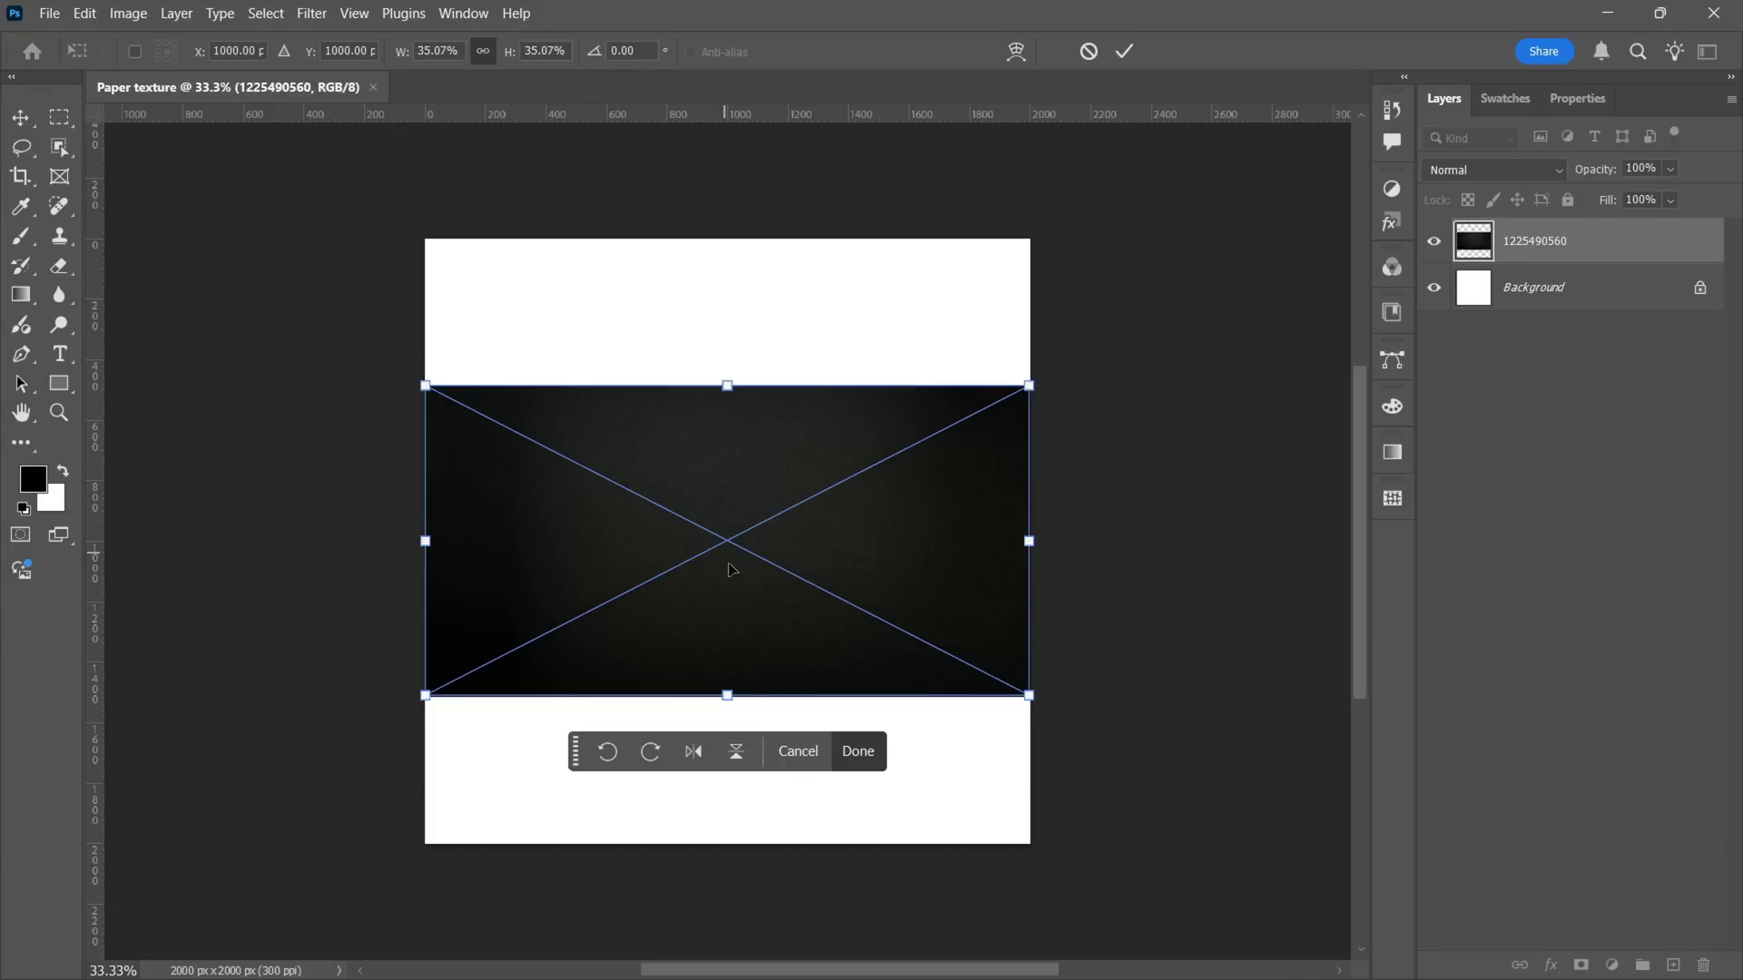
left_click_drag(736, 699, 736, 845)
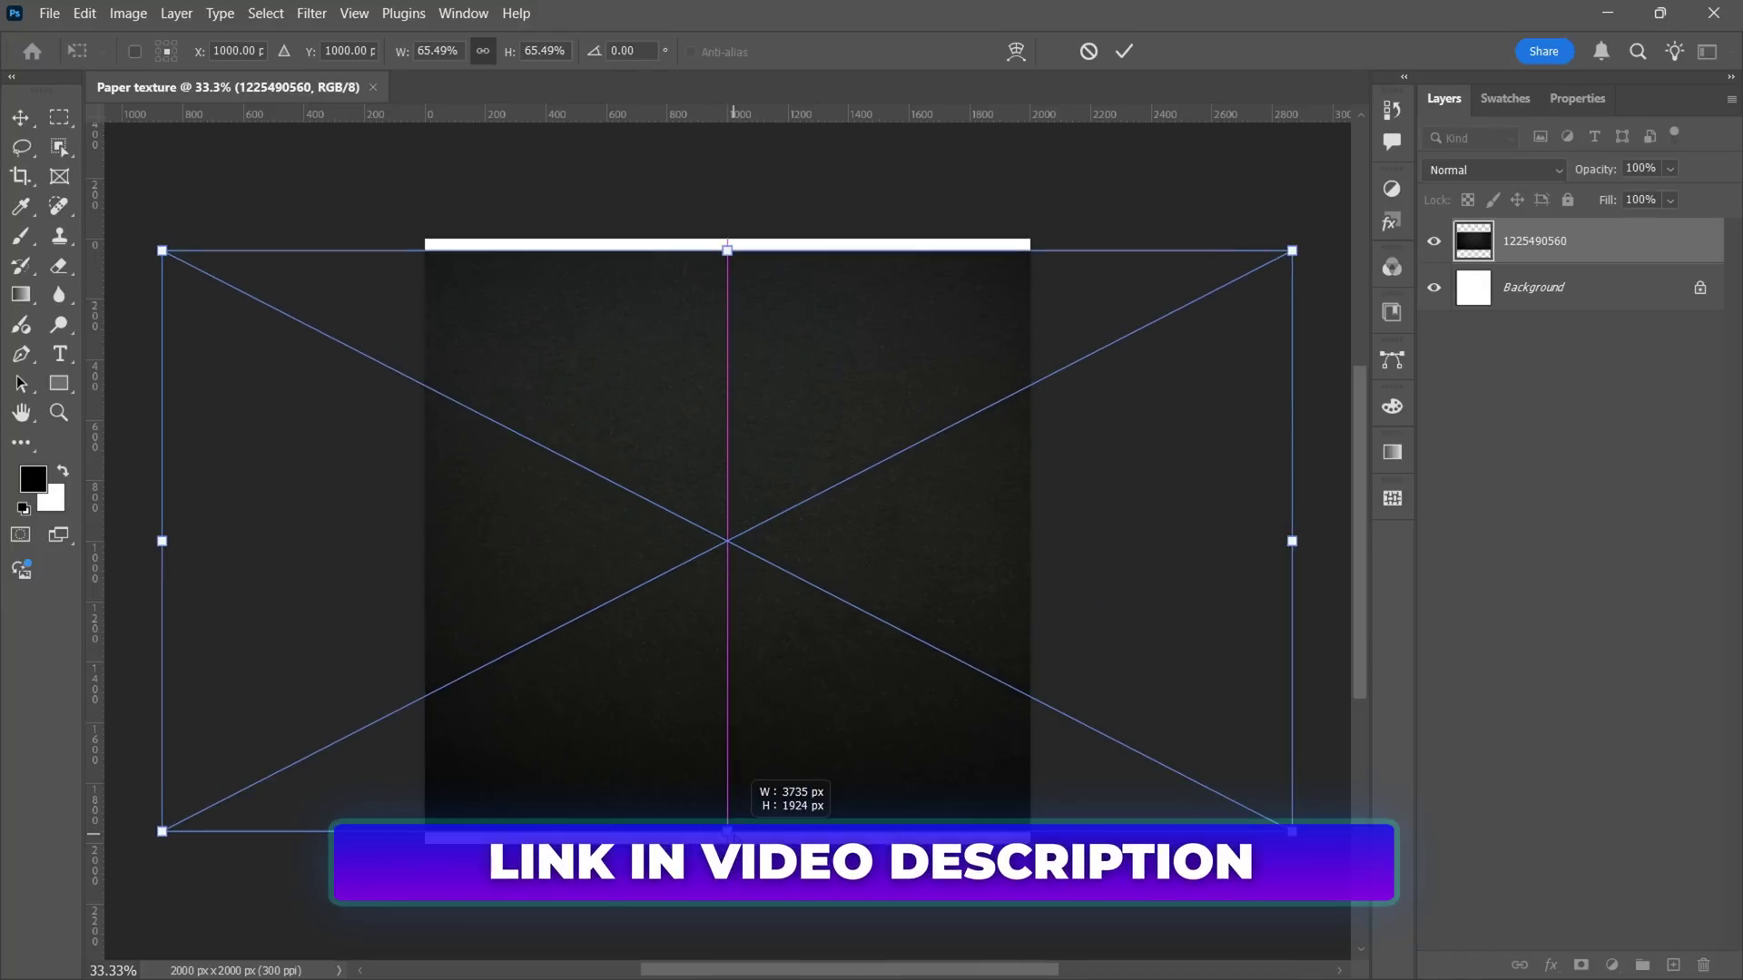
left_click(858, 901)
left_click(1219, 613)
scroll(1318, 735, "up", 1)
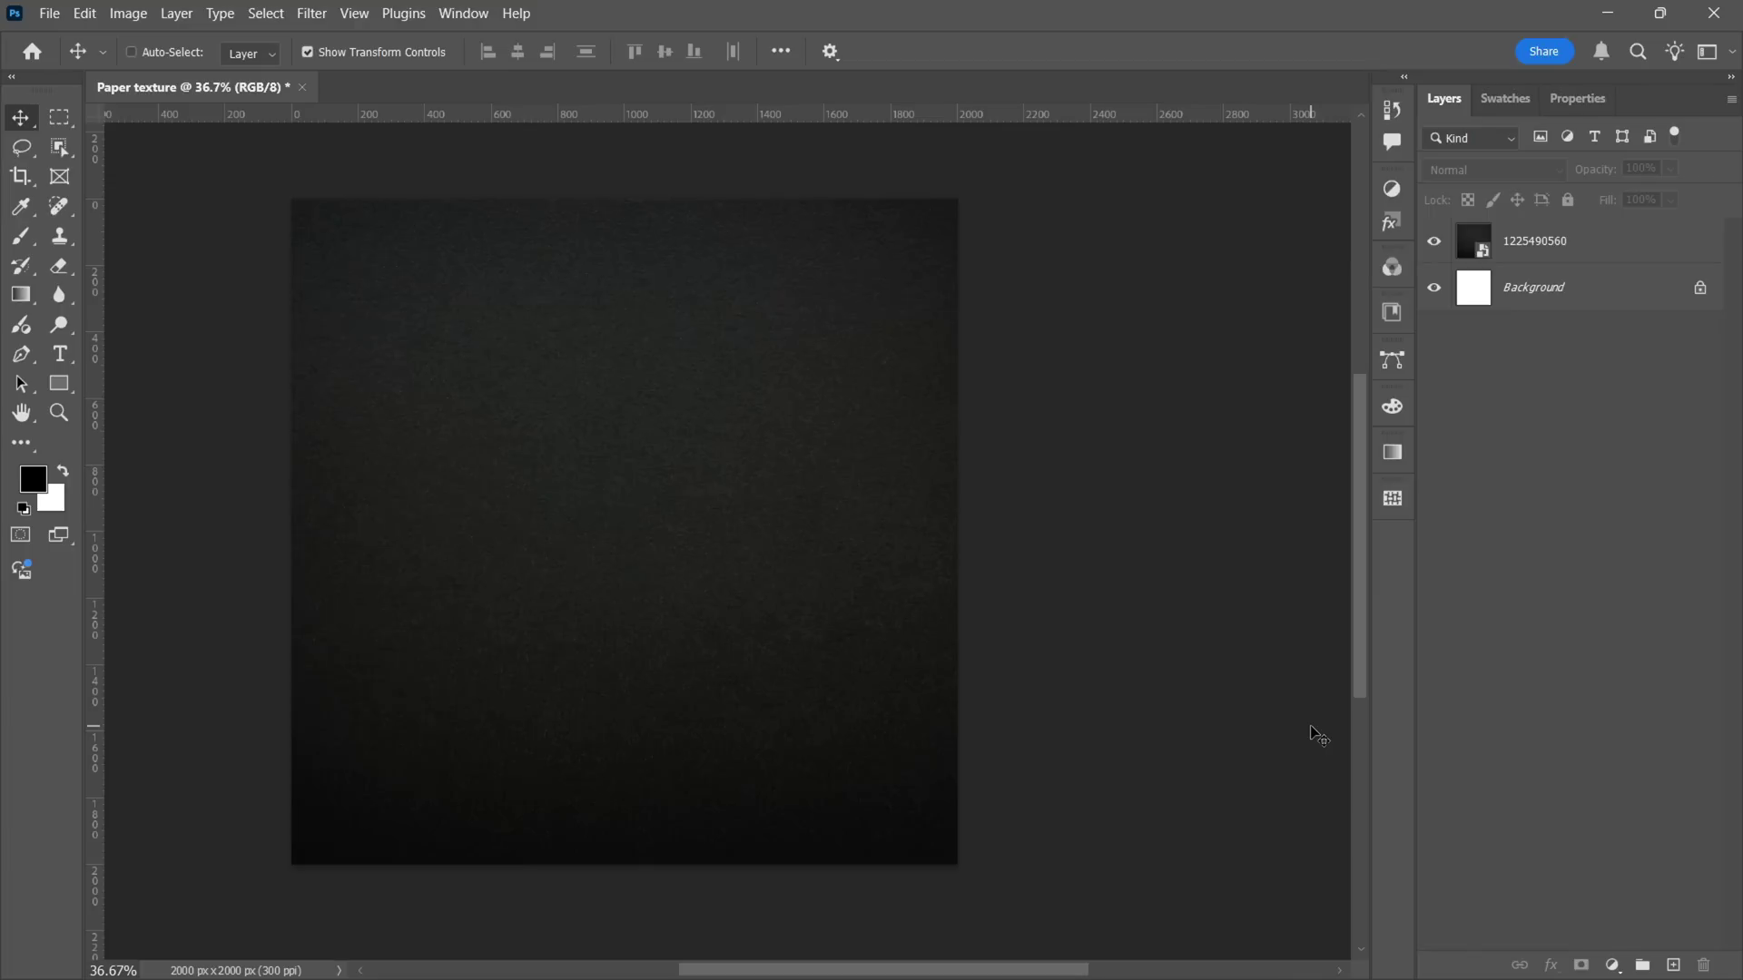
Paste the FORBLIS mountain logo onto the dark paper.
key("ctrl+v")
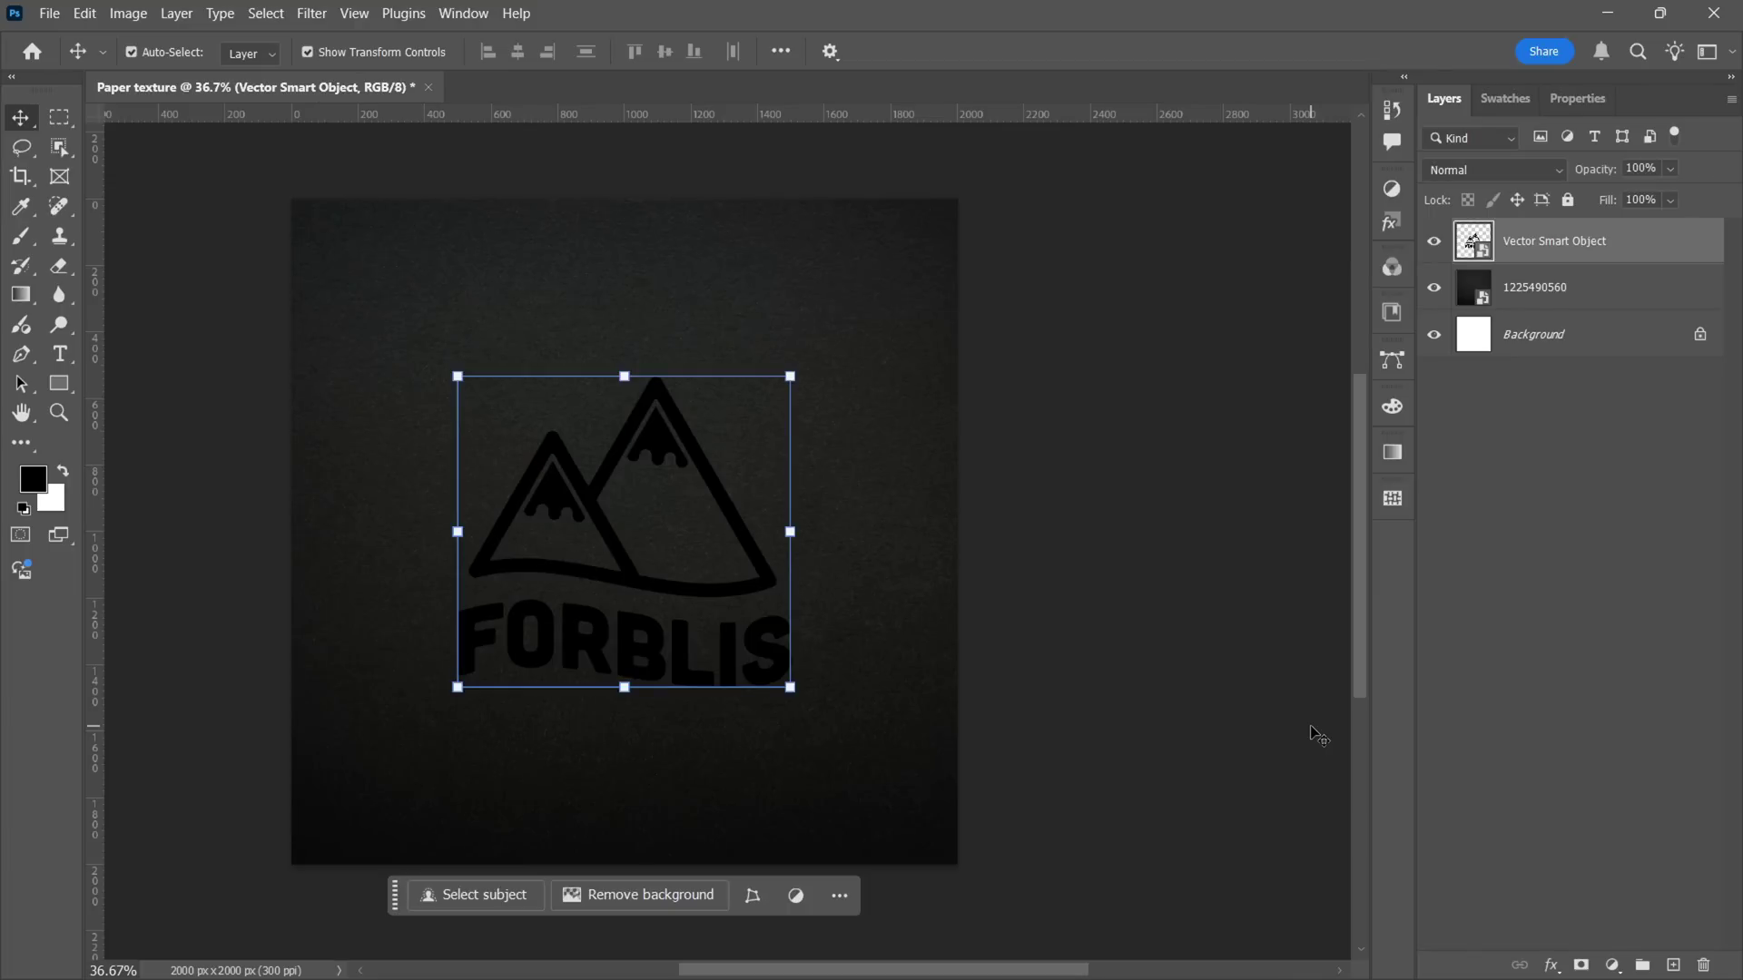
right_click(1607, 227)
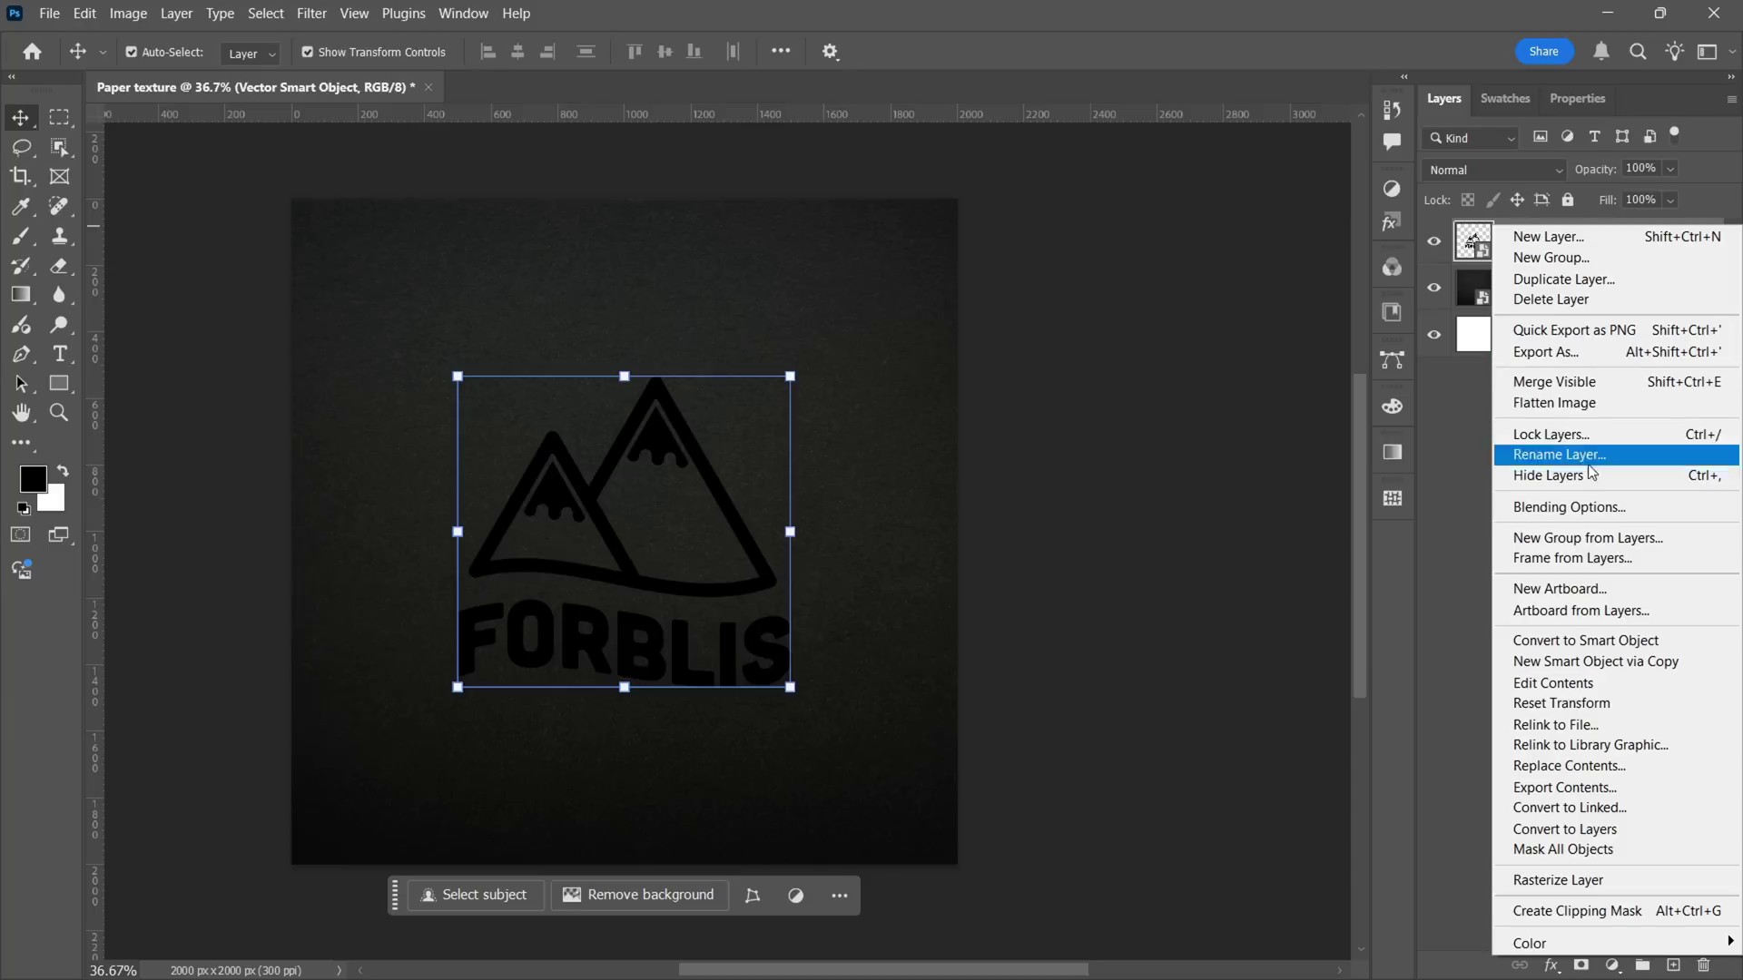
left_click(1575, 640)
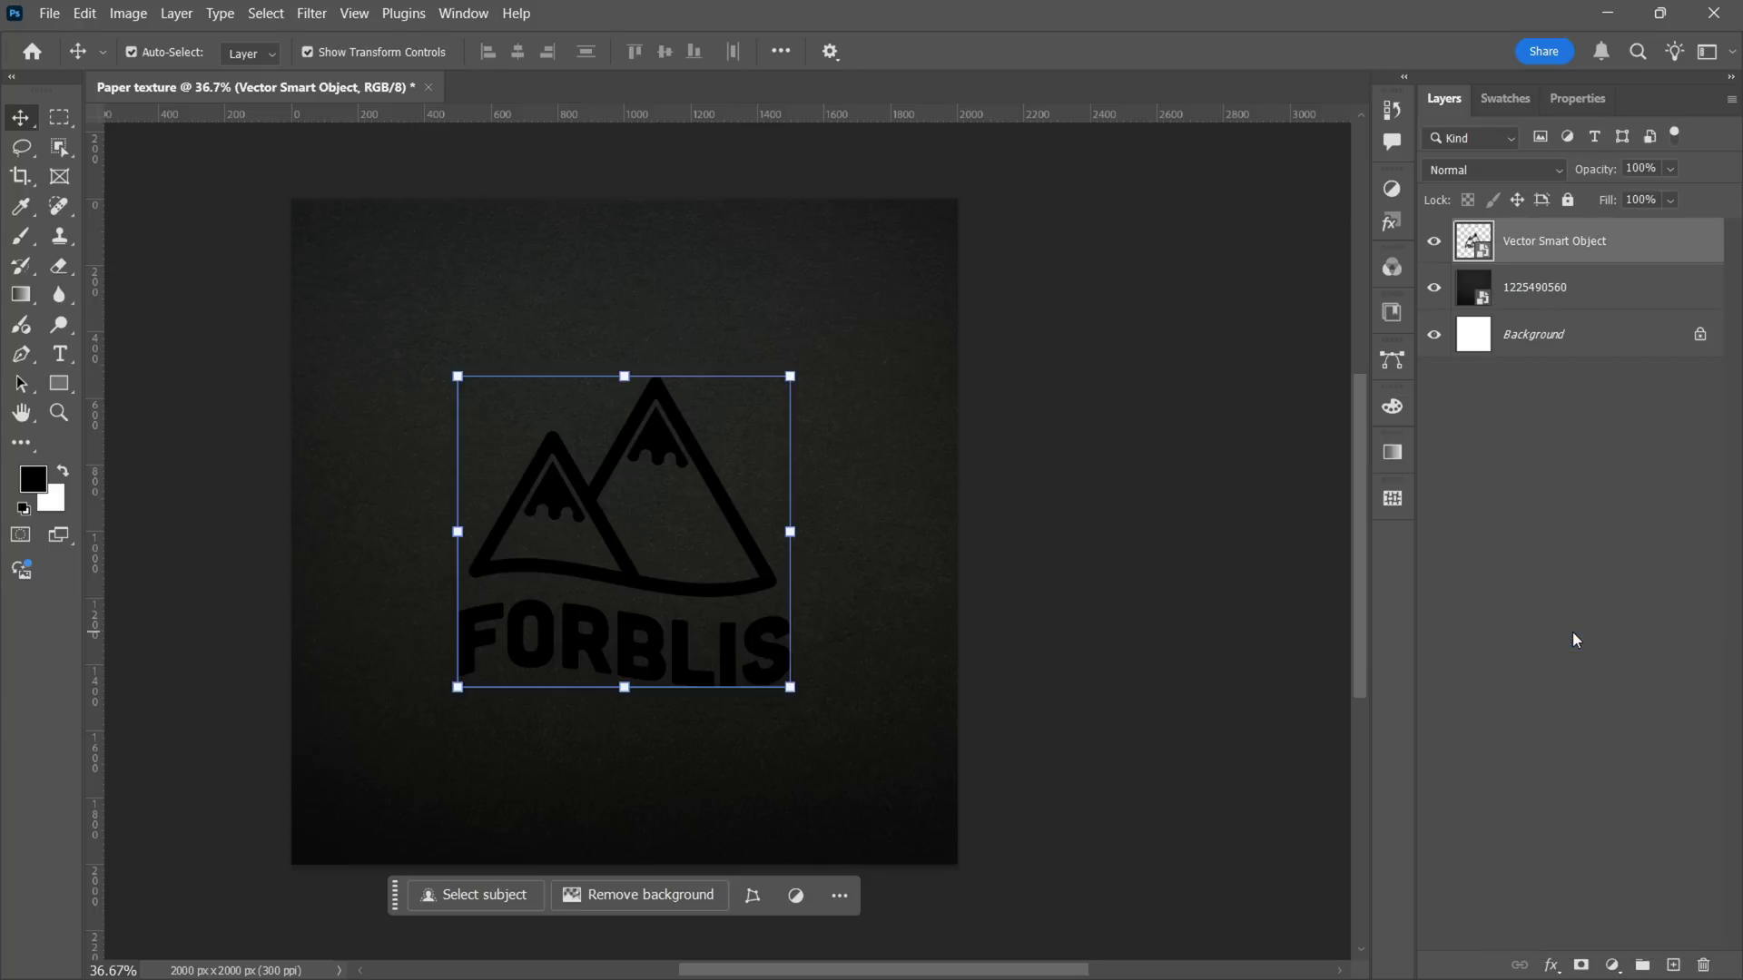
right_click(1605, 242)
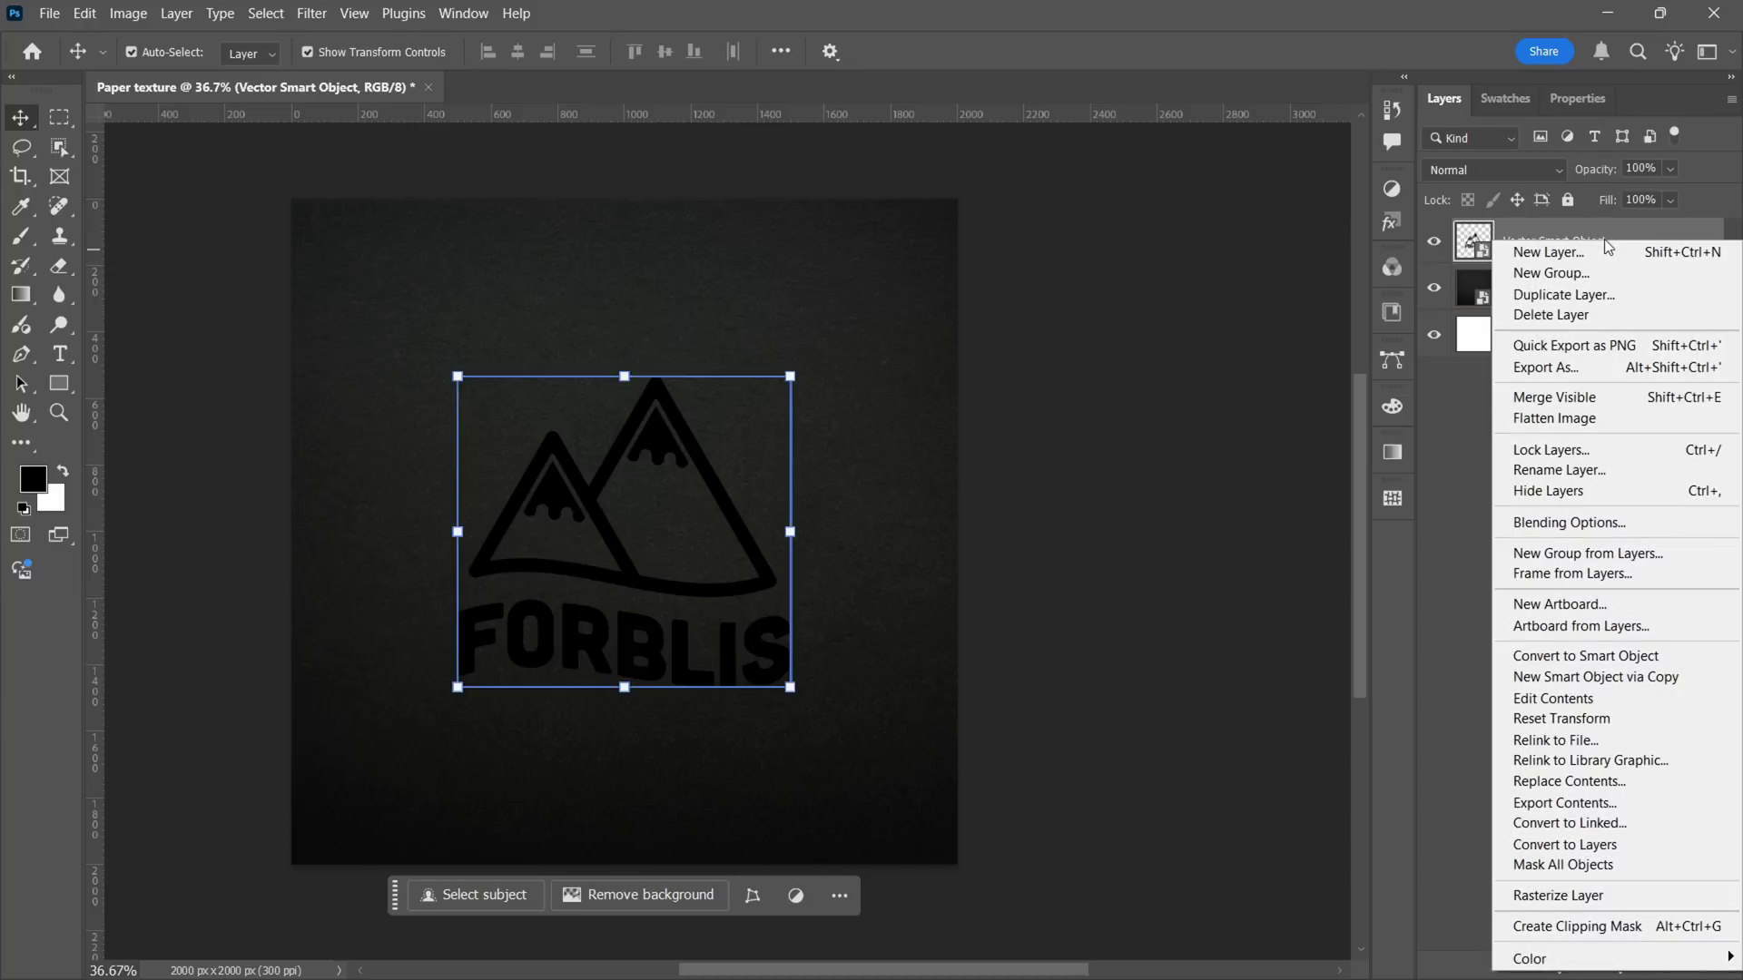
Add a gold foil Pattern Overlay to the logo at 97% scale.
left_click(1572, 523)
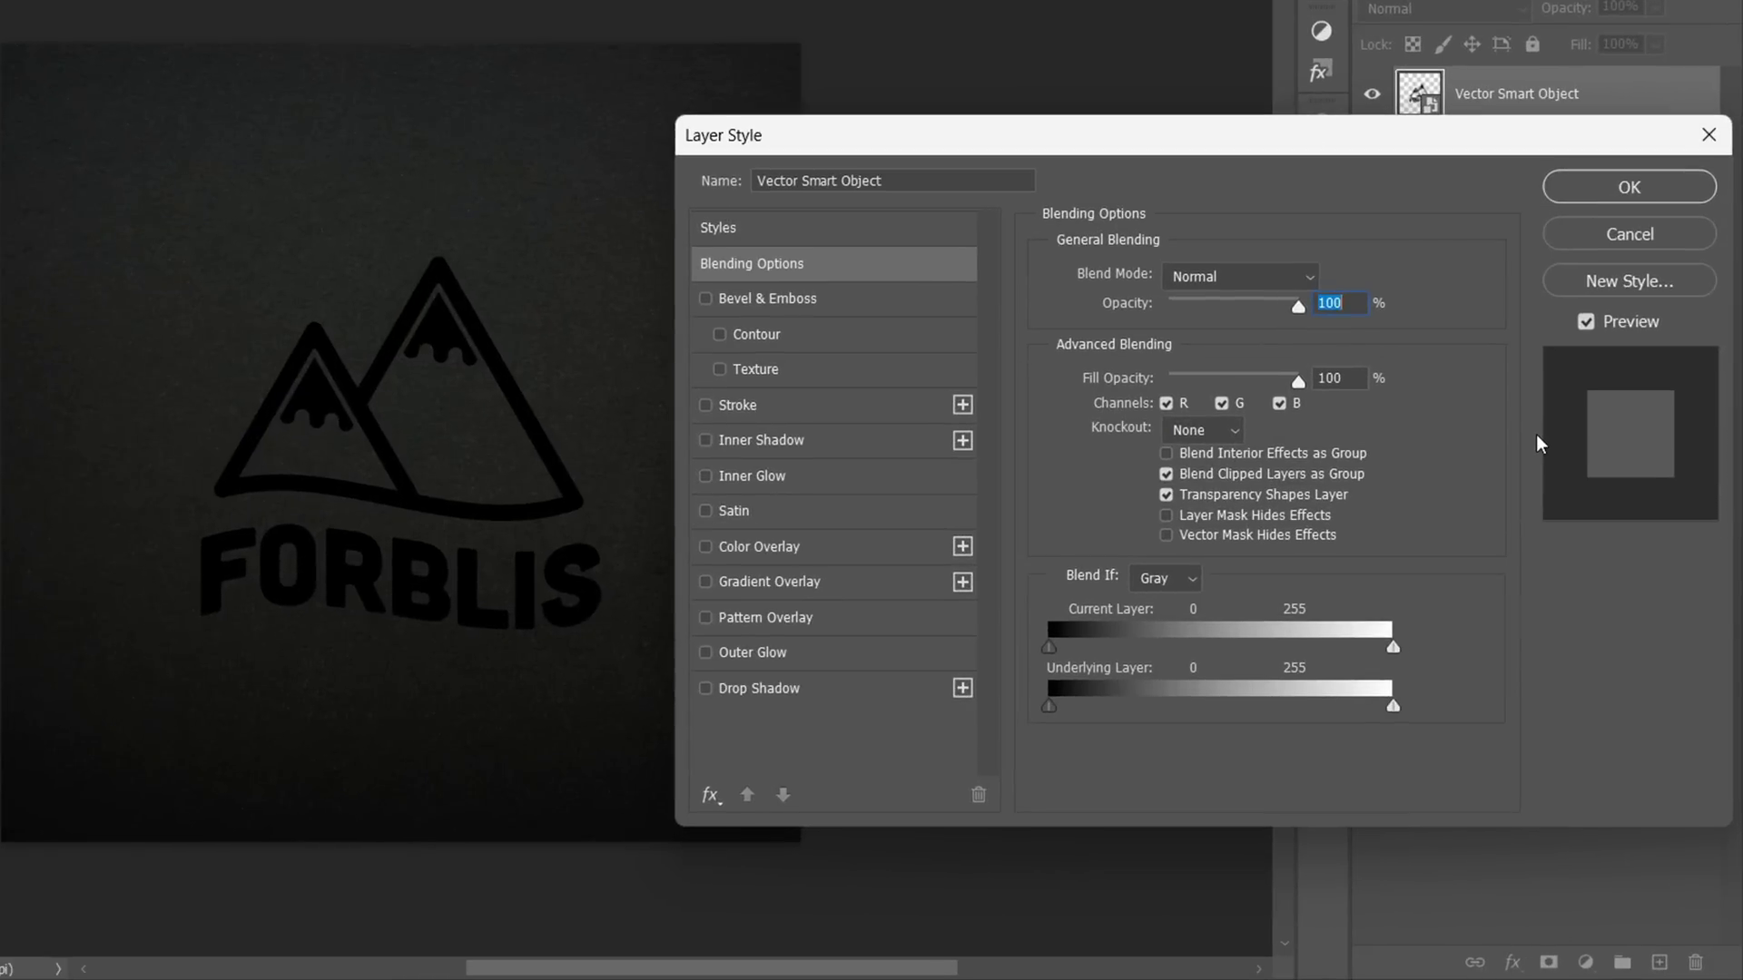
left_click(816, 610)
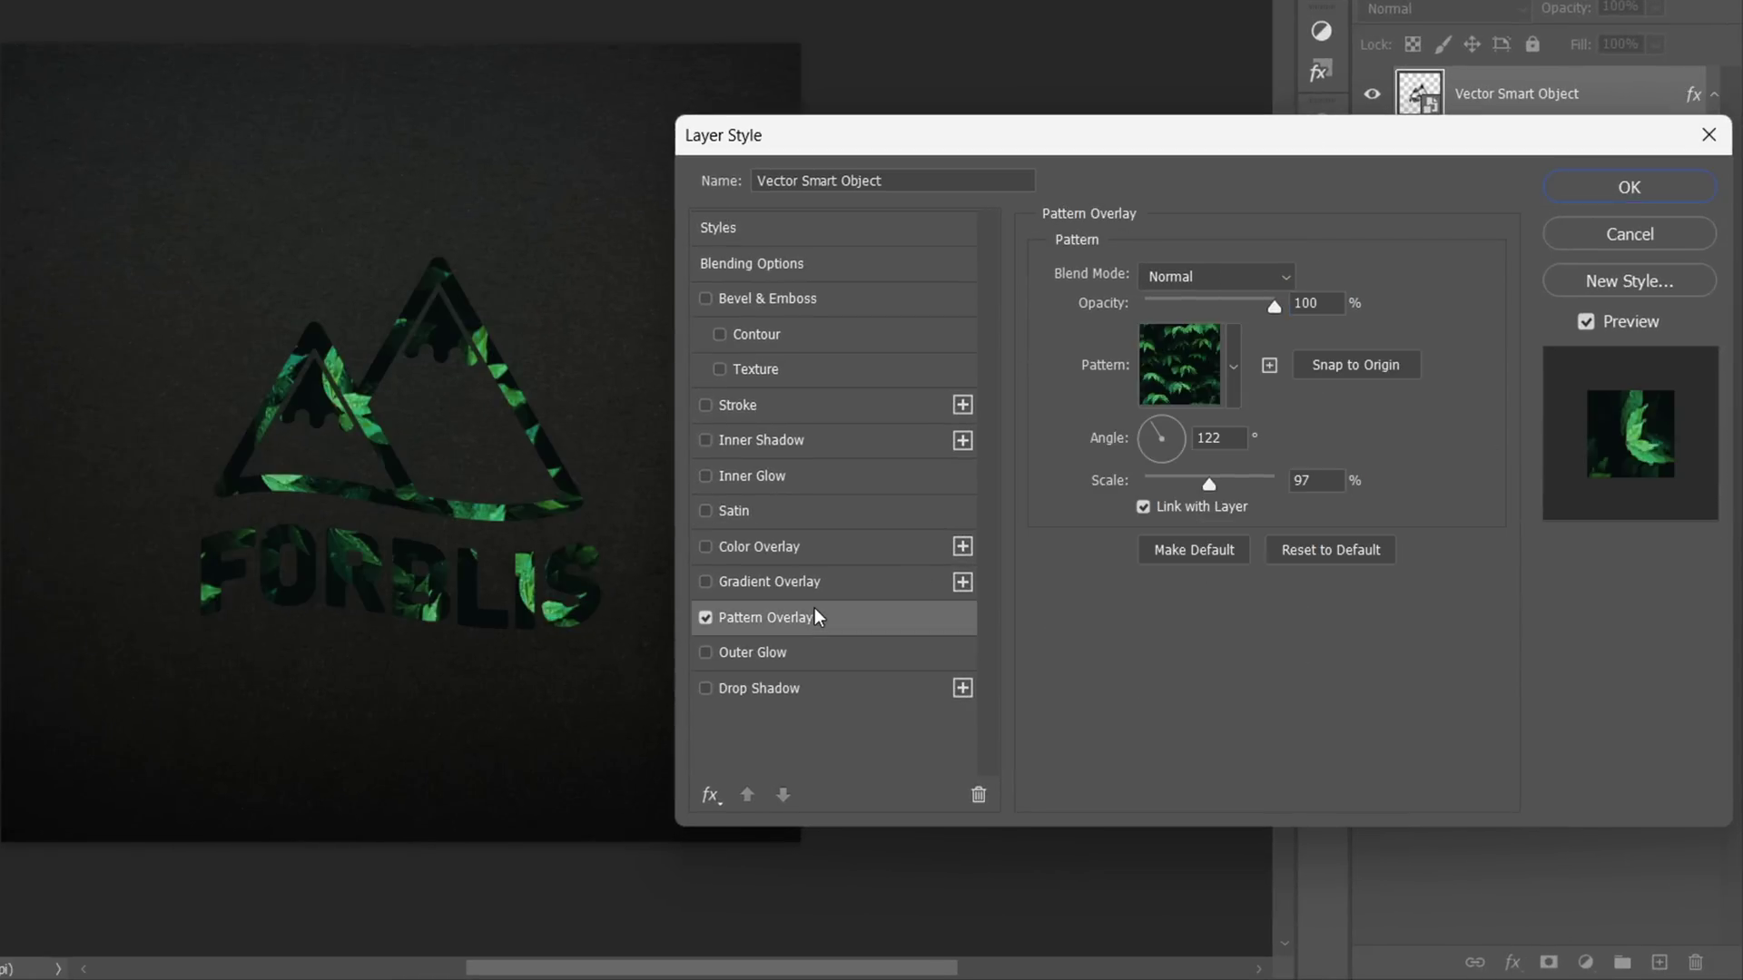
left_click(1200, 365)
left_click(1225, 584)
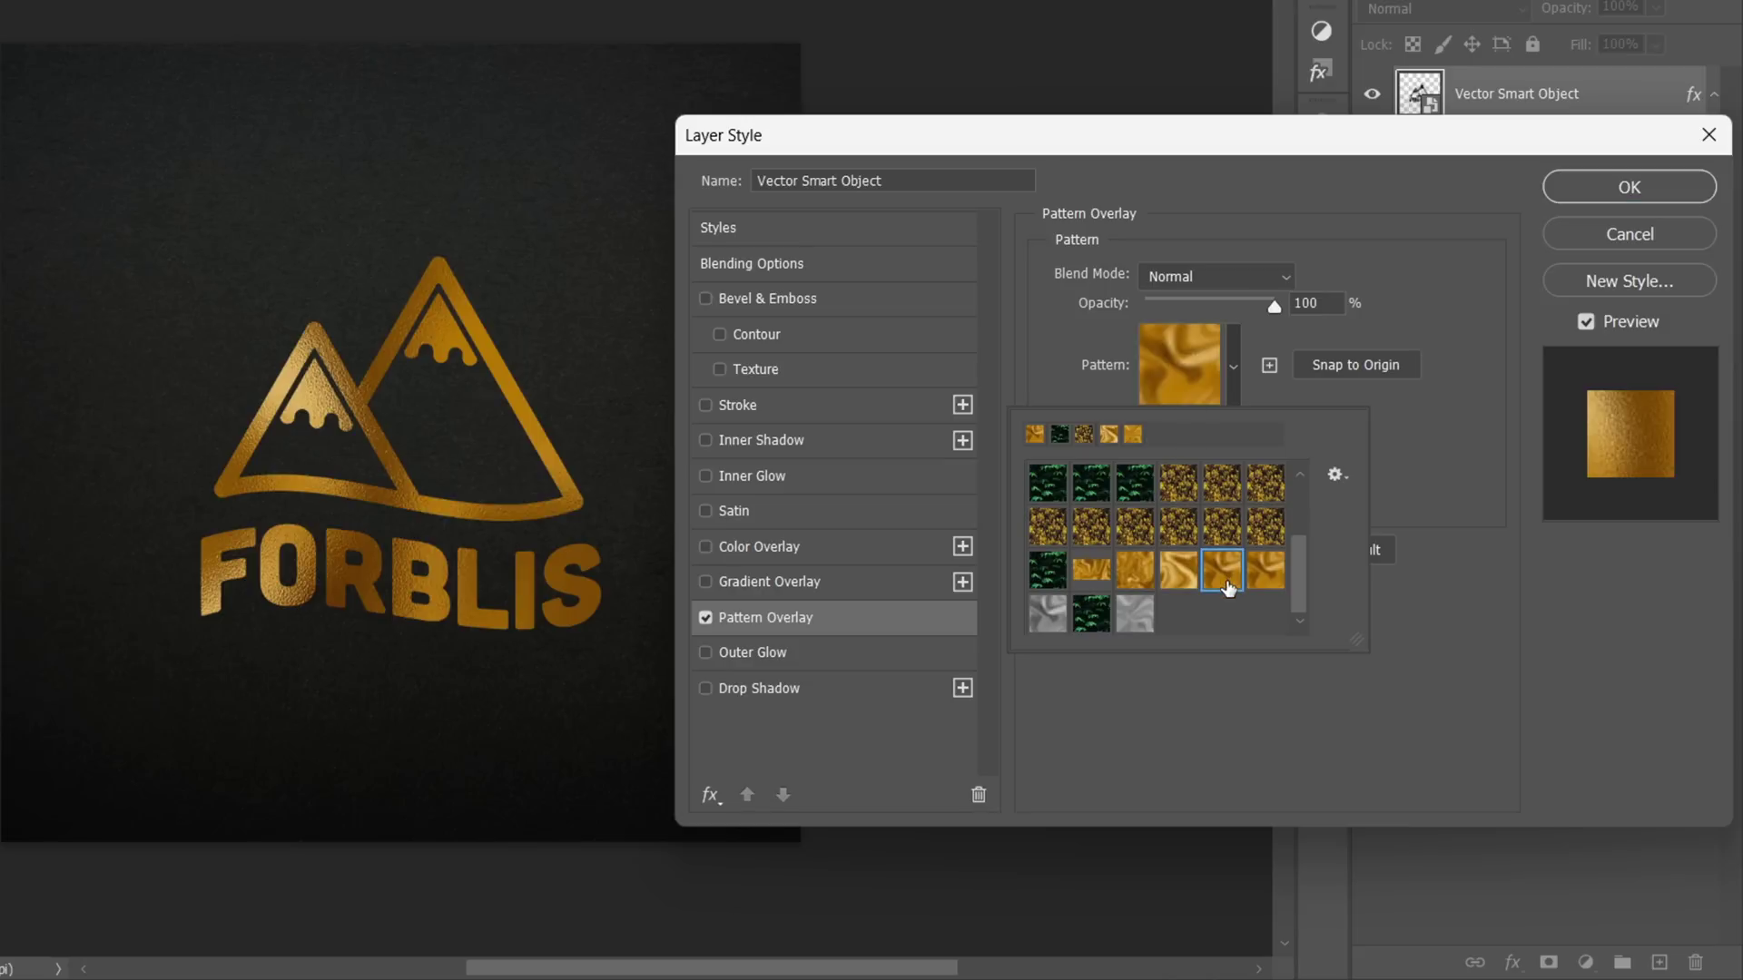
left_click(1446, 506)
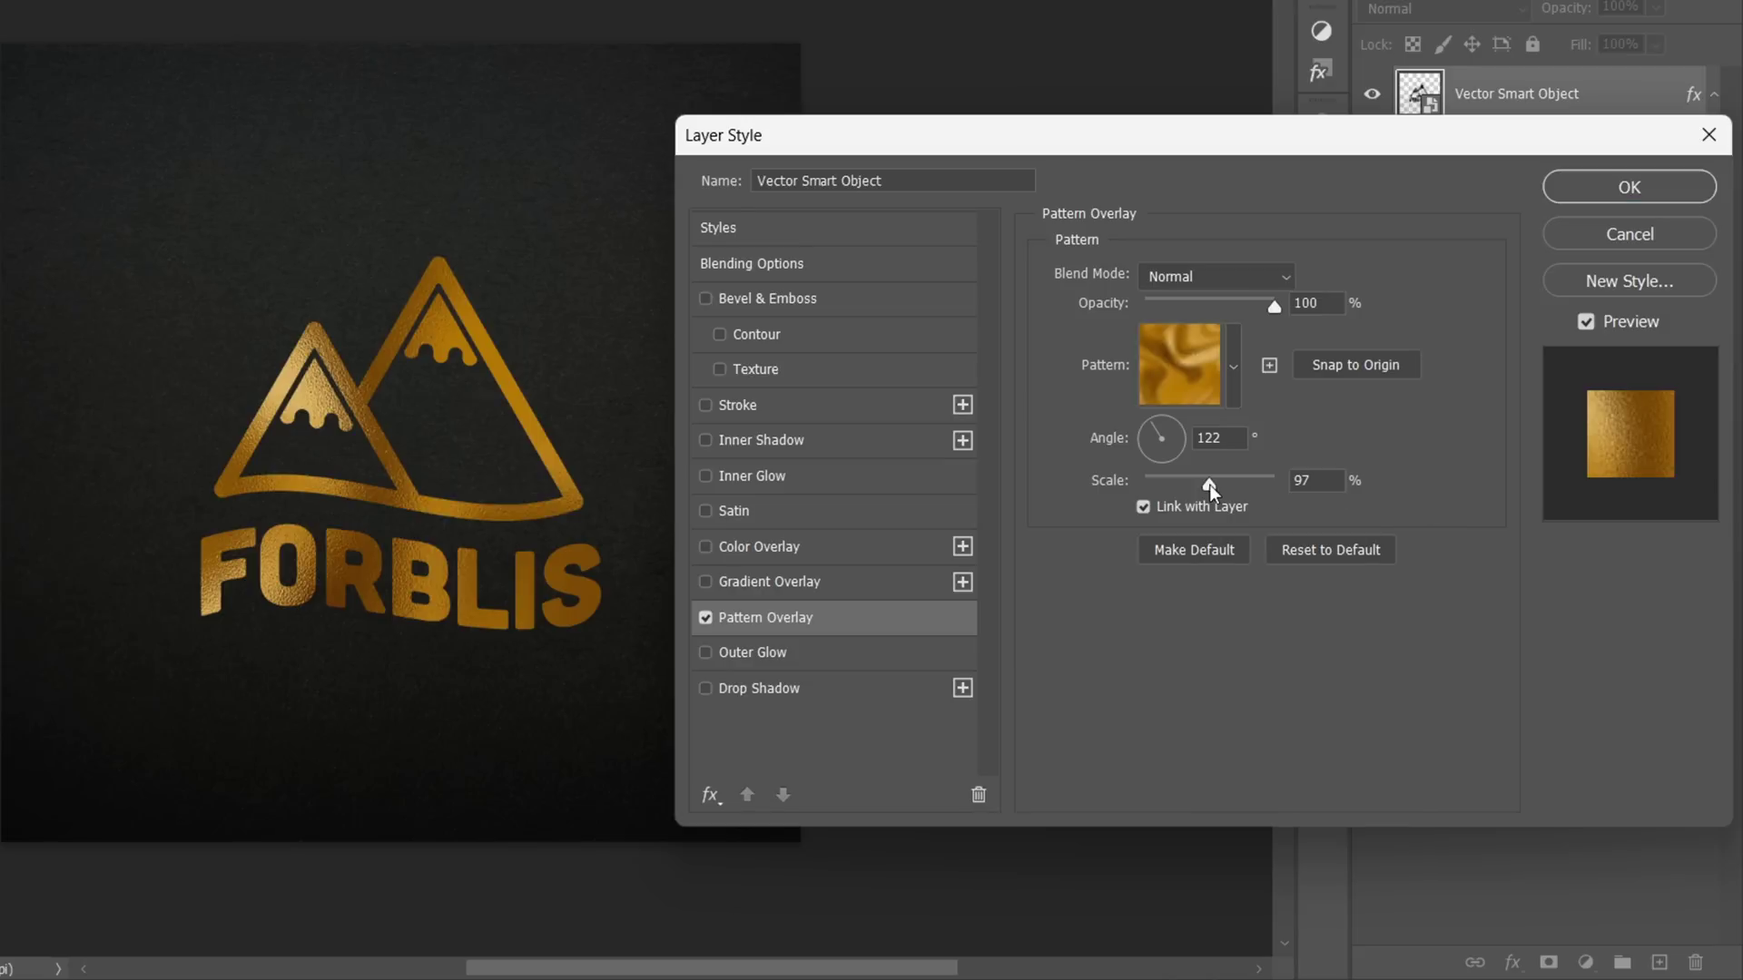
left_click_drag(1209, 485, 1198, 498)
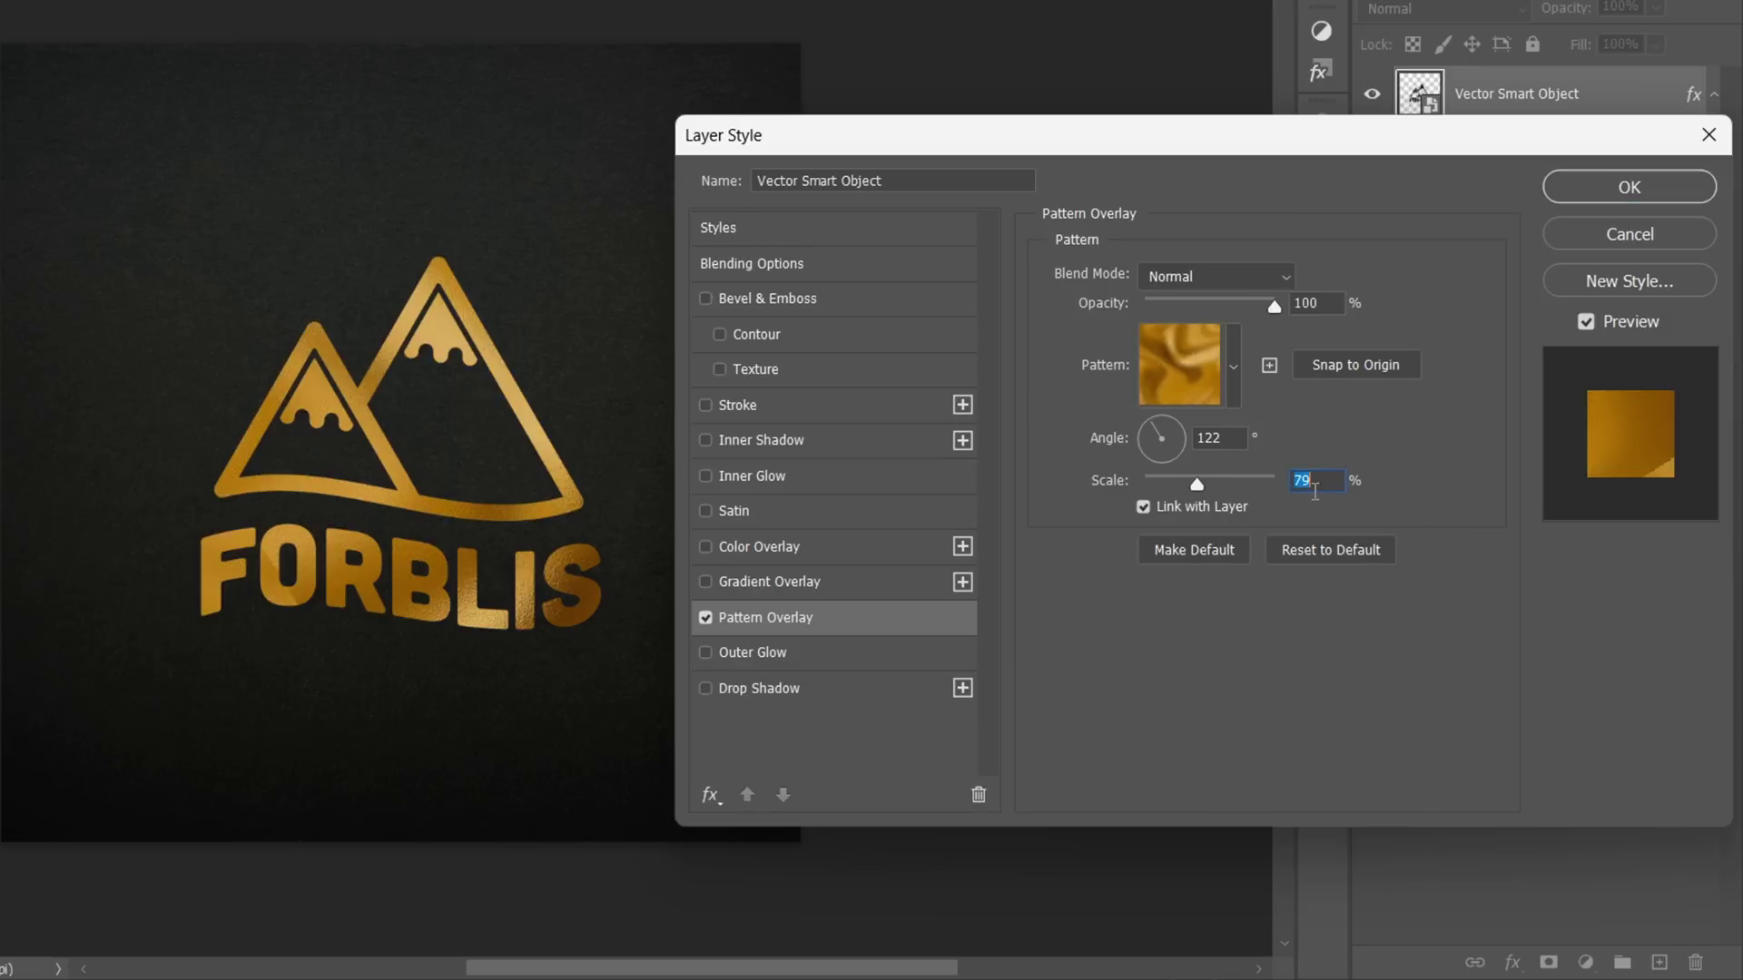
type("97")
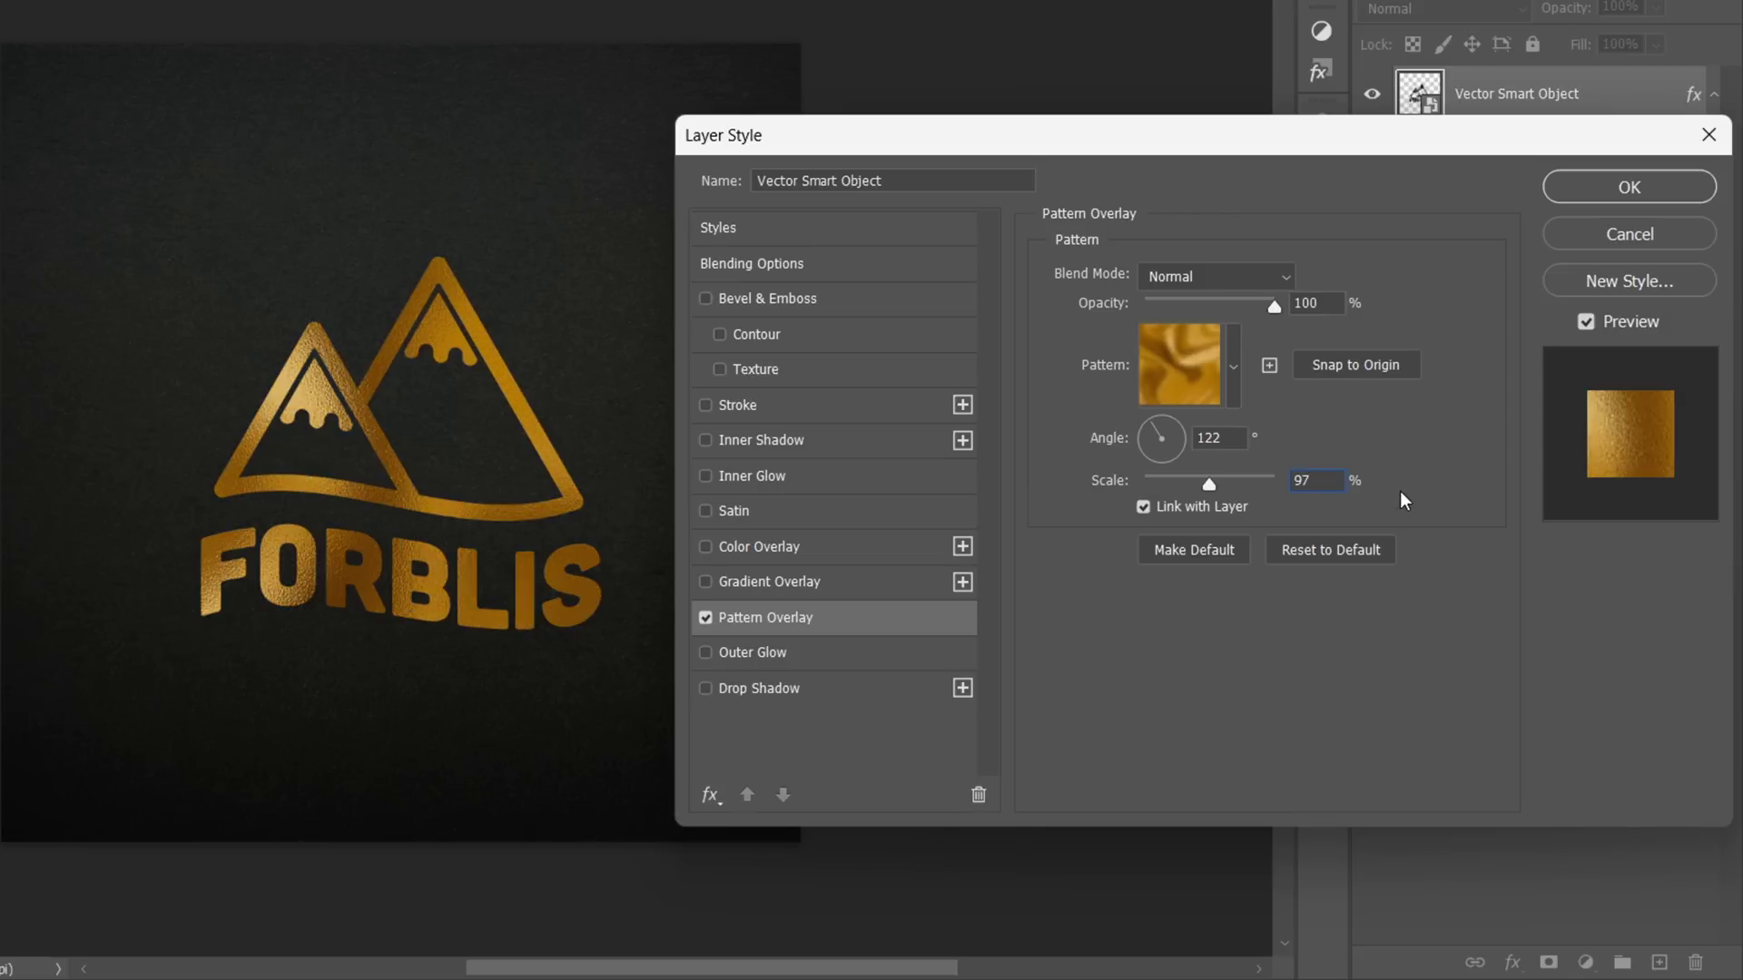
key("Return")
Add an Outer Bevel with depth 15, direction Down and size 2 px.
left_click(871, 299)
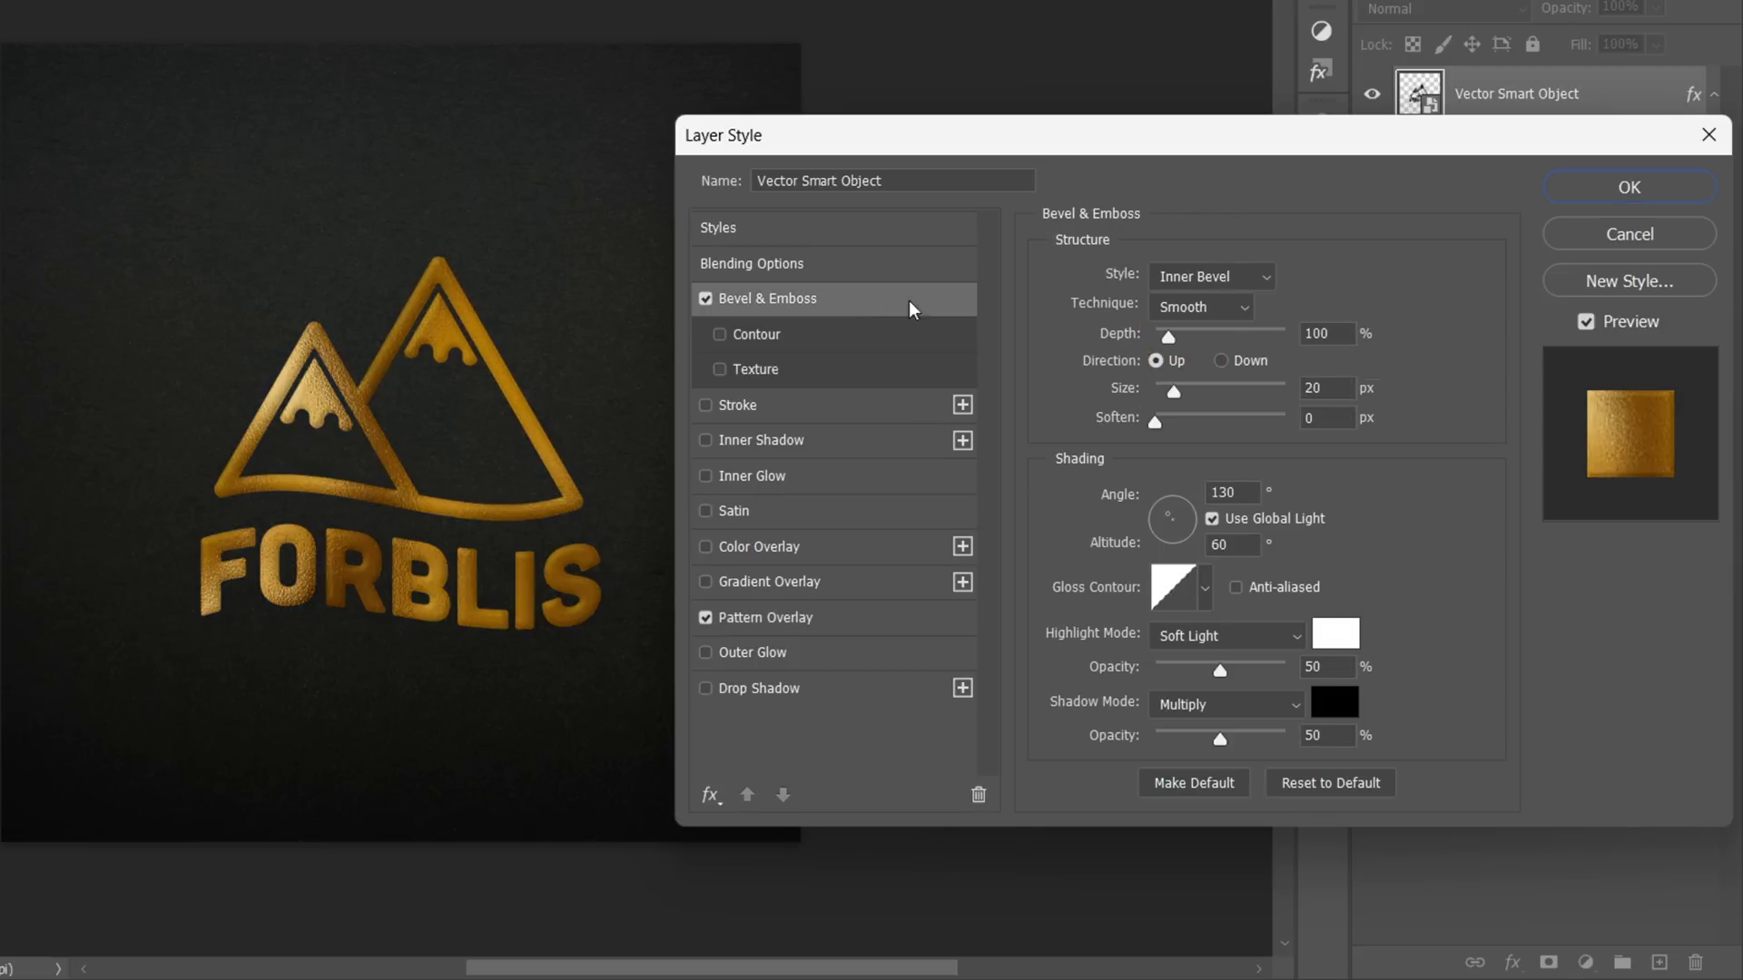
left_click(1261, 285)
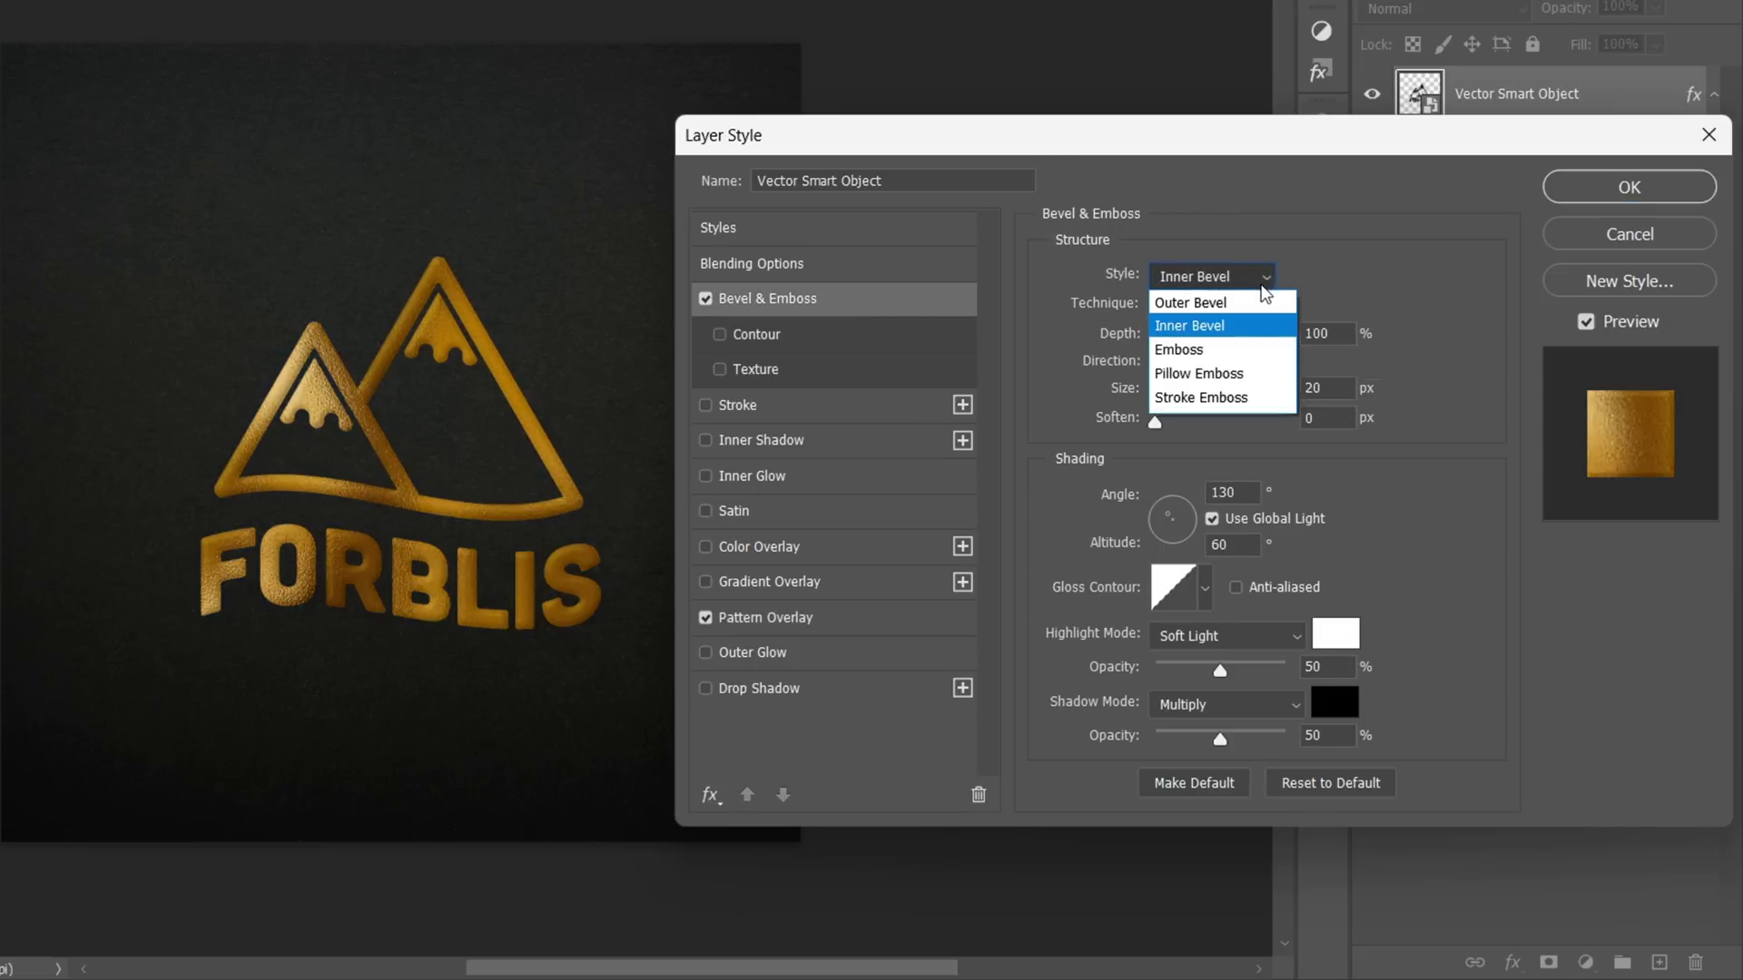
left_click(1247, 296)
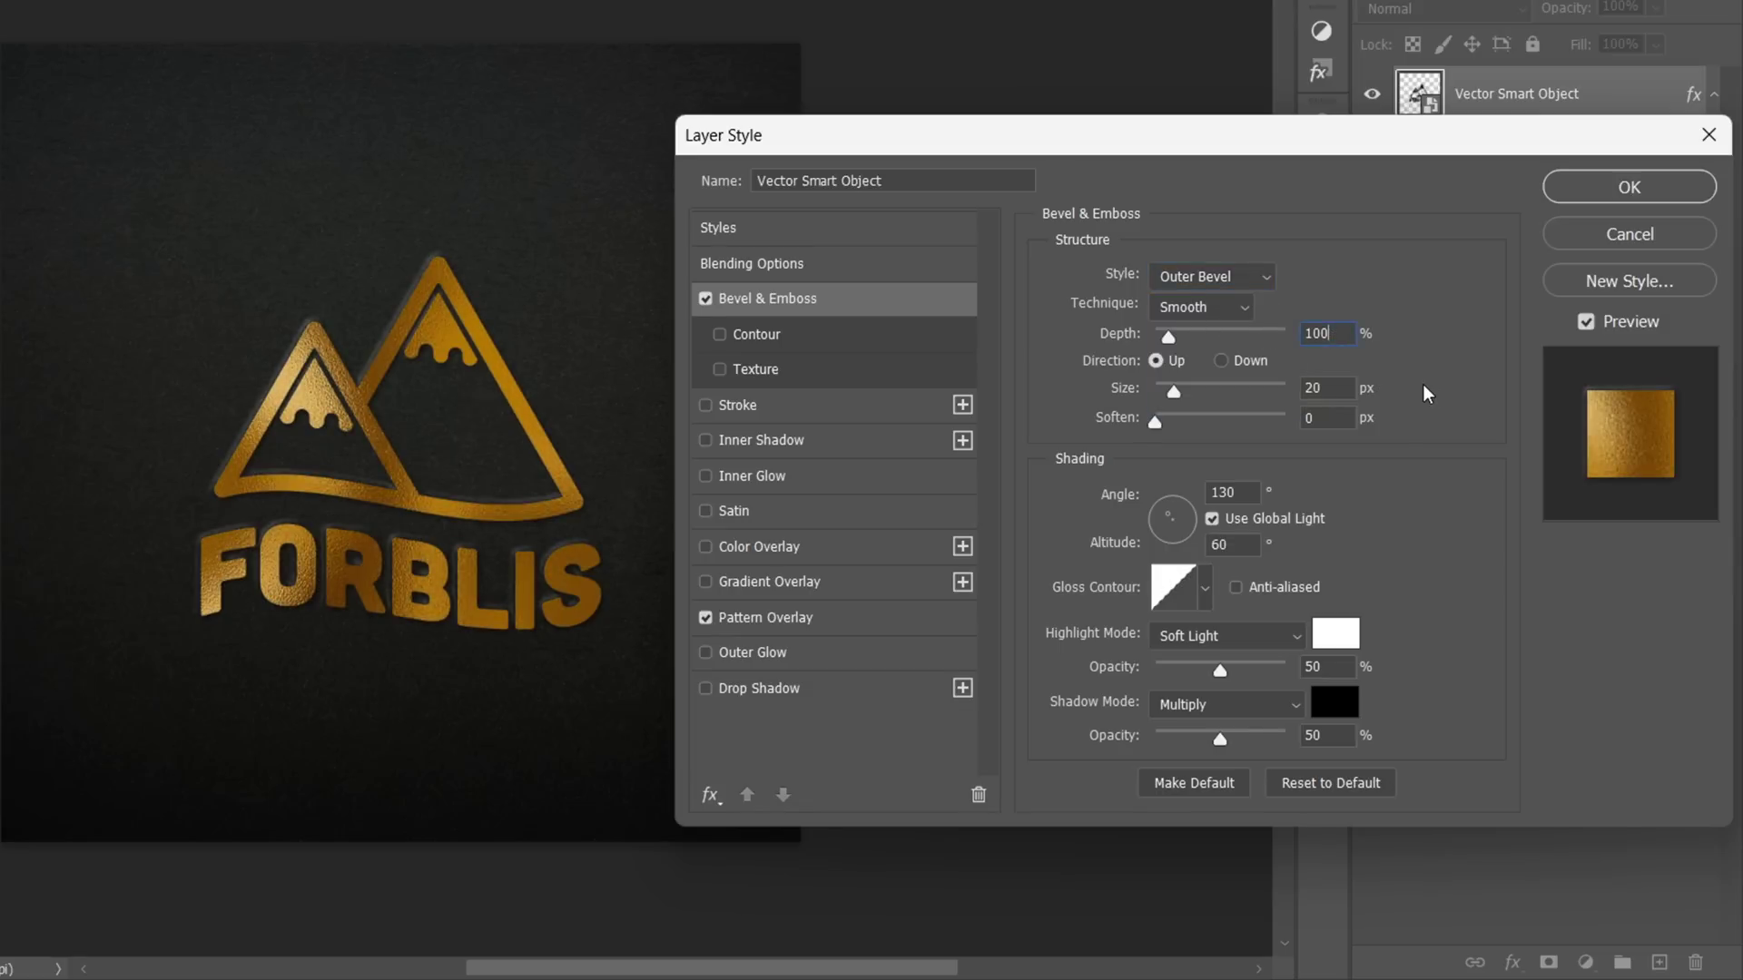
type("15")
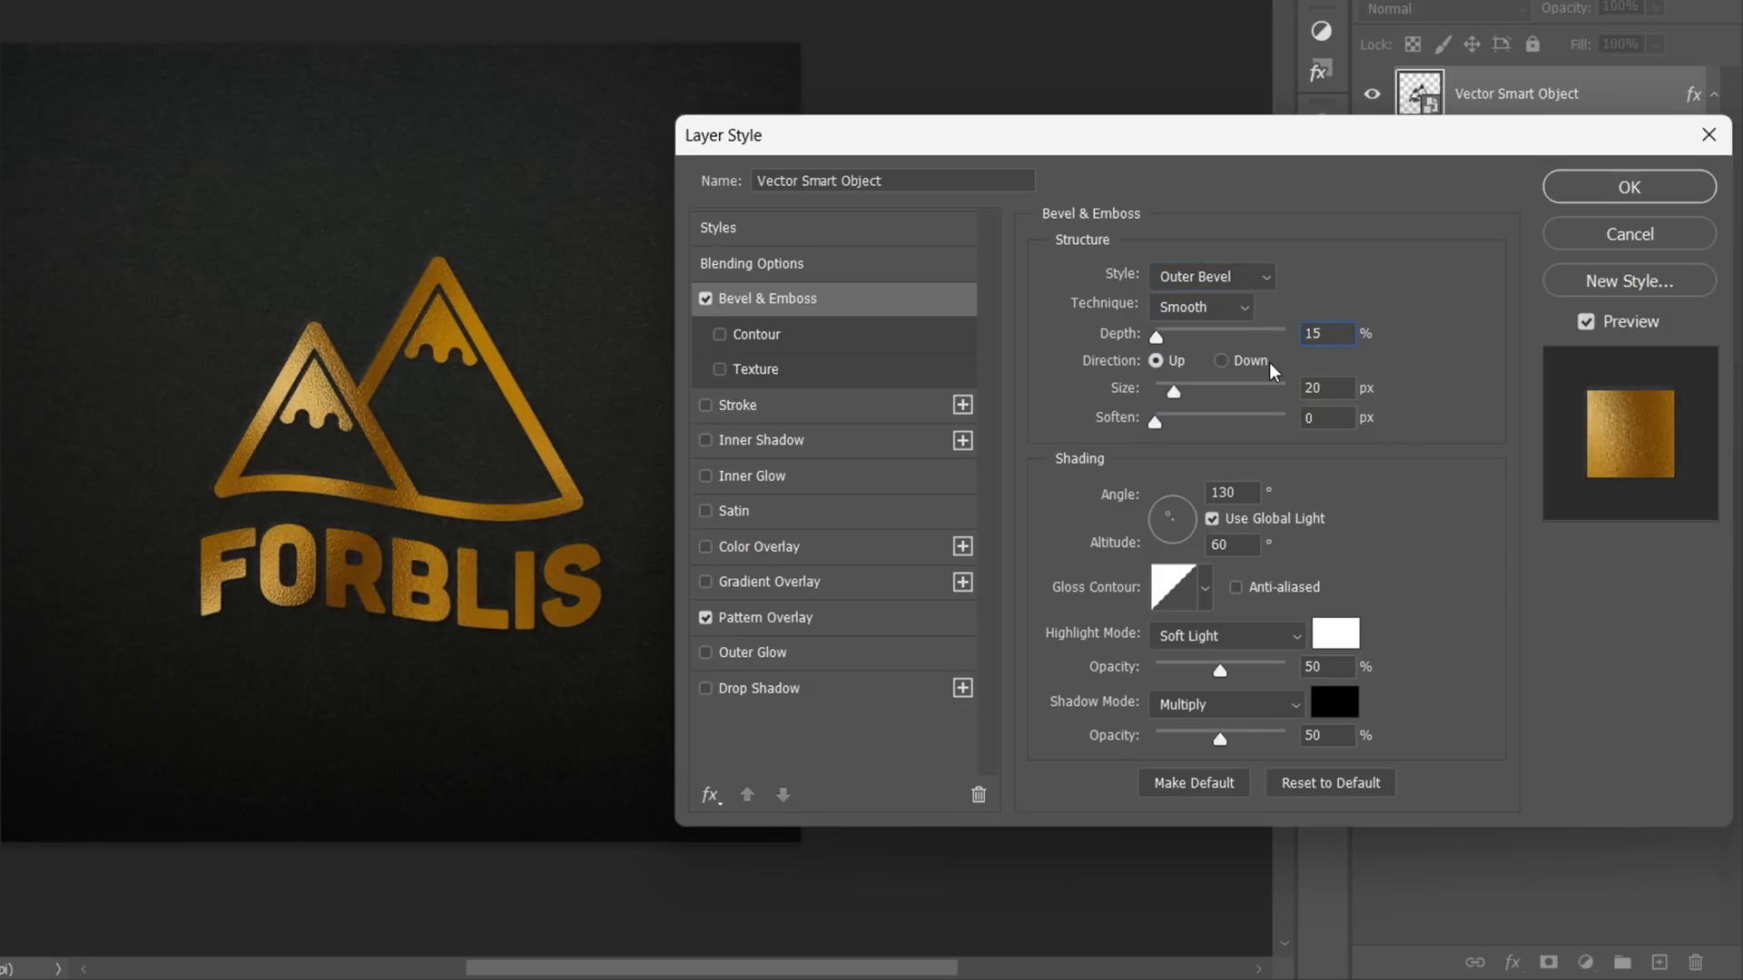
left_click(1222, 360)
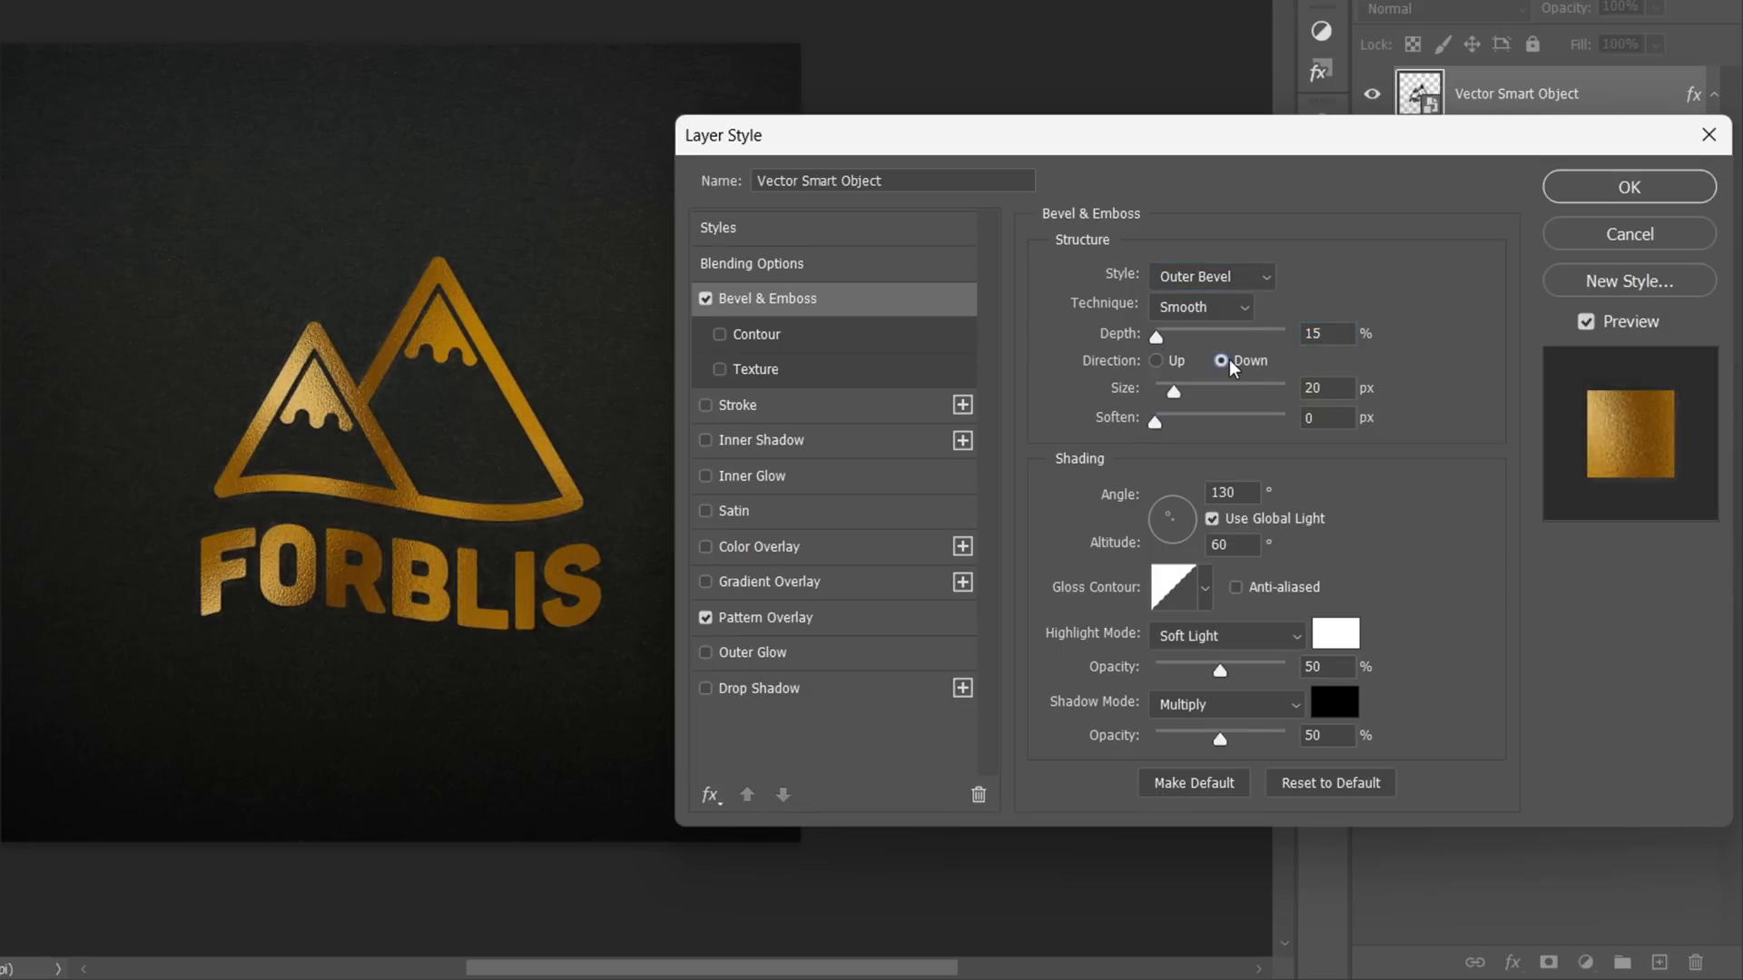
left_click(1334, 381)
key("BackSpace")
Set the bevel highlight to white Hard Light at 60% and shadow opacity near 2%.
left_click(1333, 633)
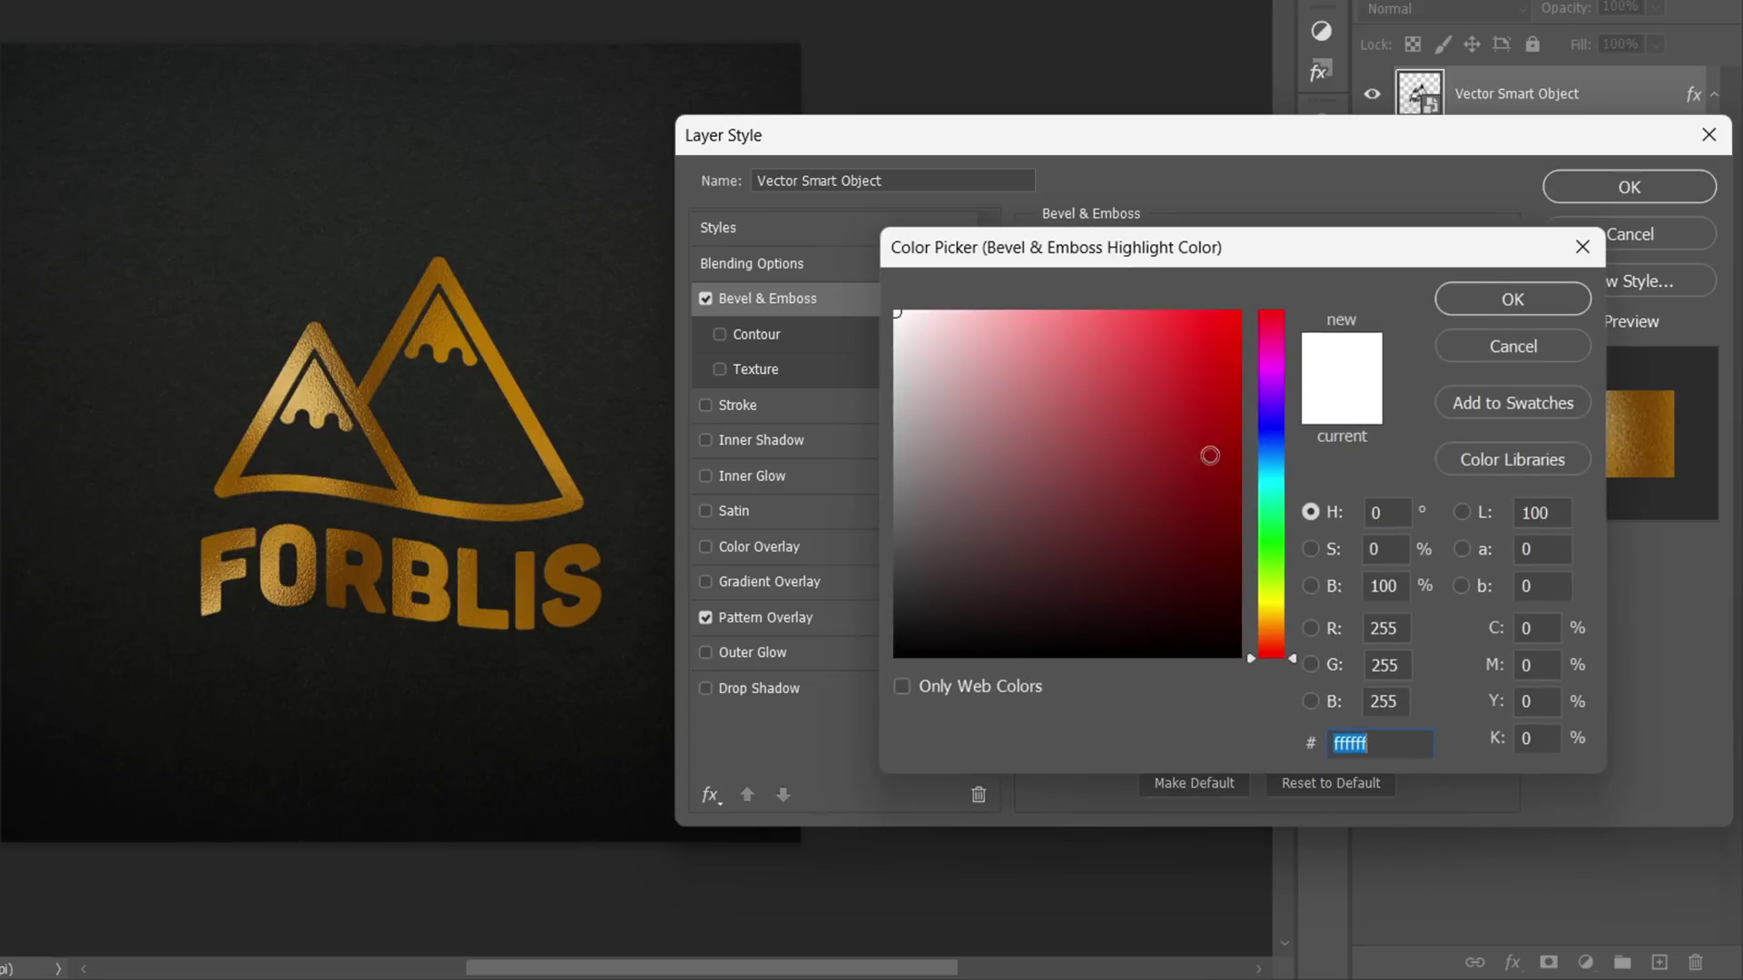
left_click(1490, 300)
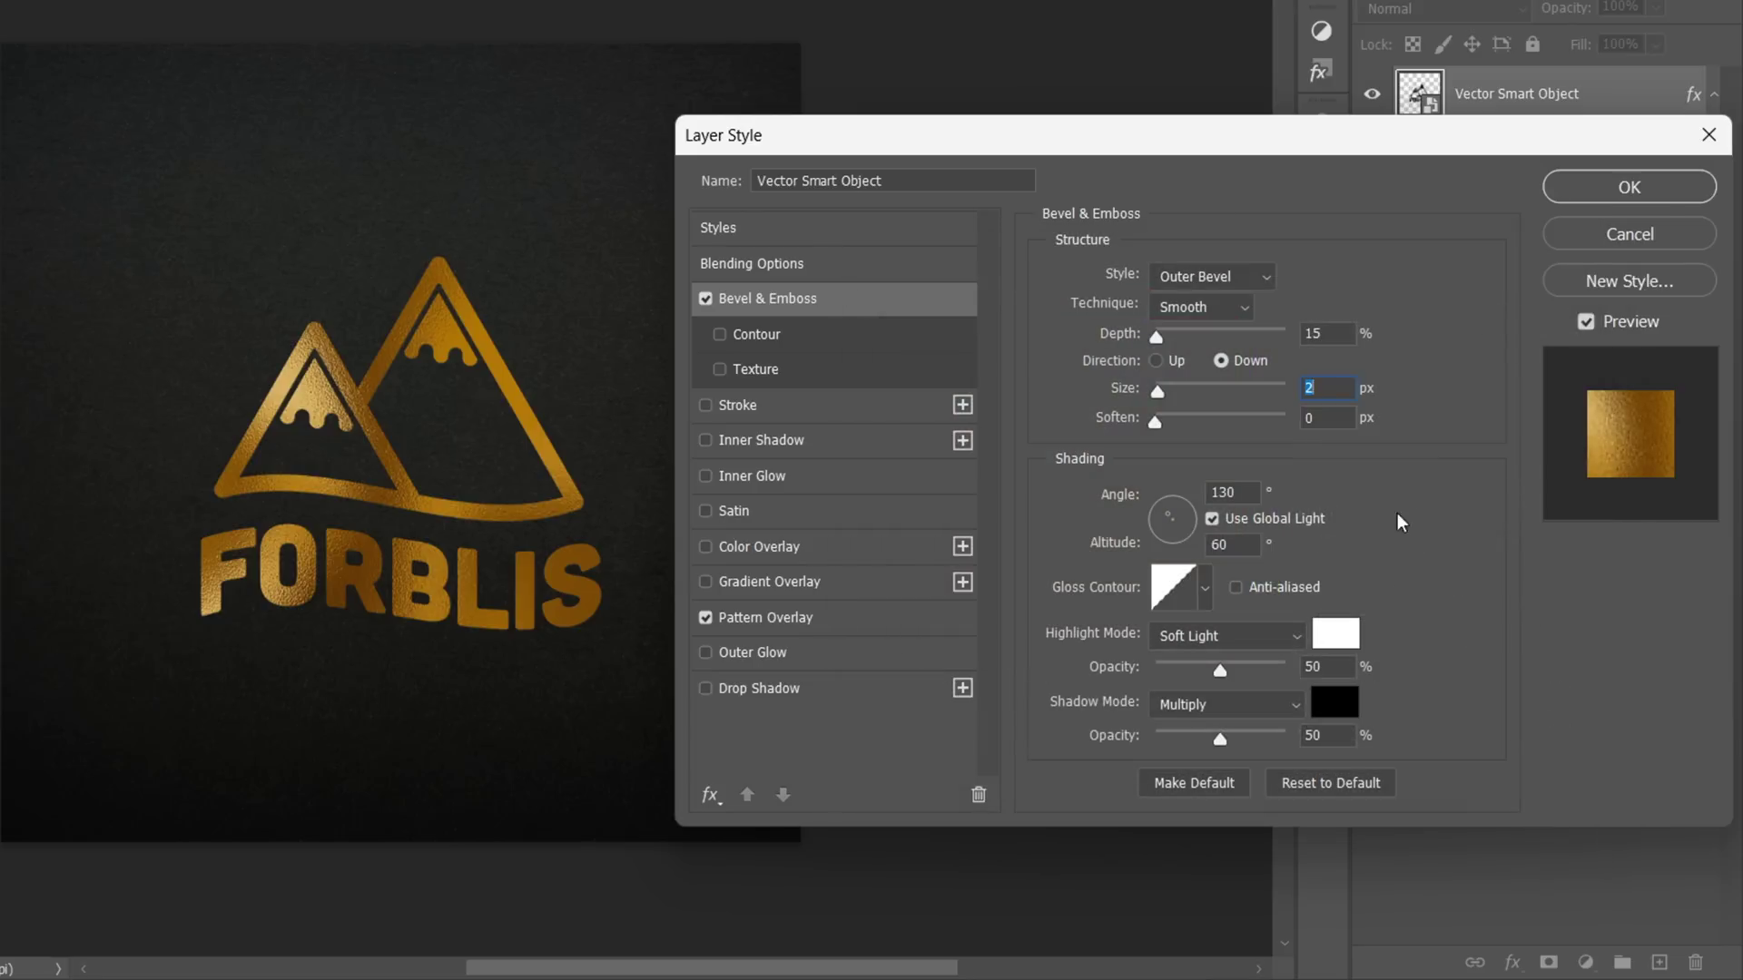
left_click(1258, 640)
left_click(1235, 617)
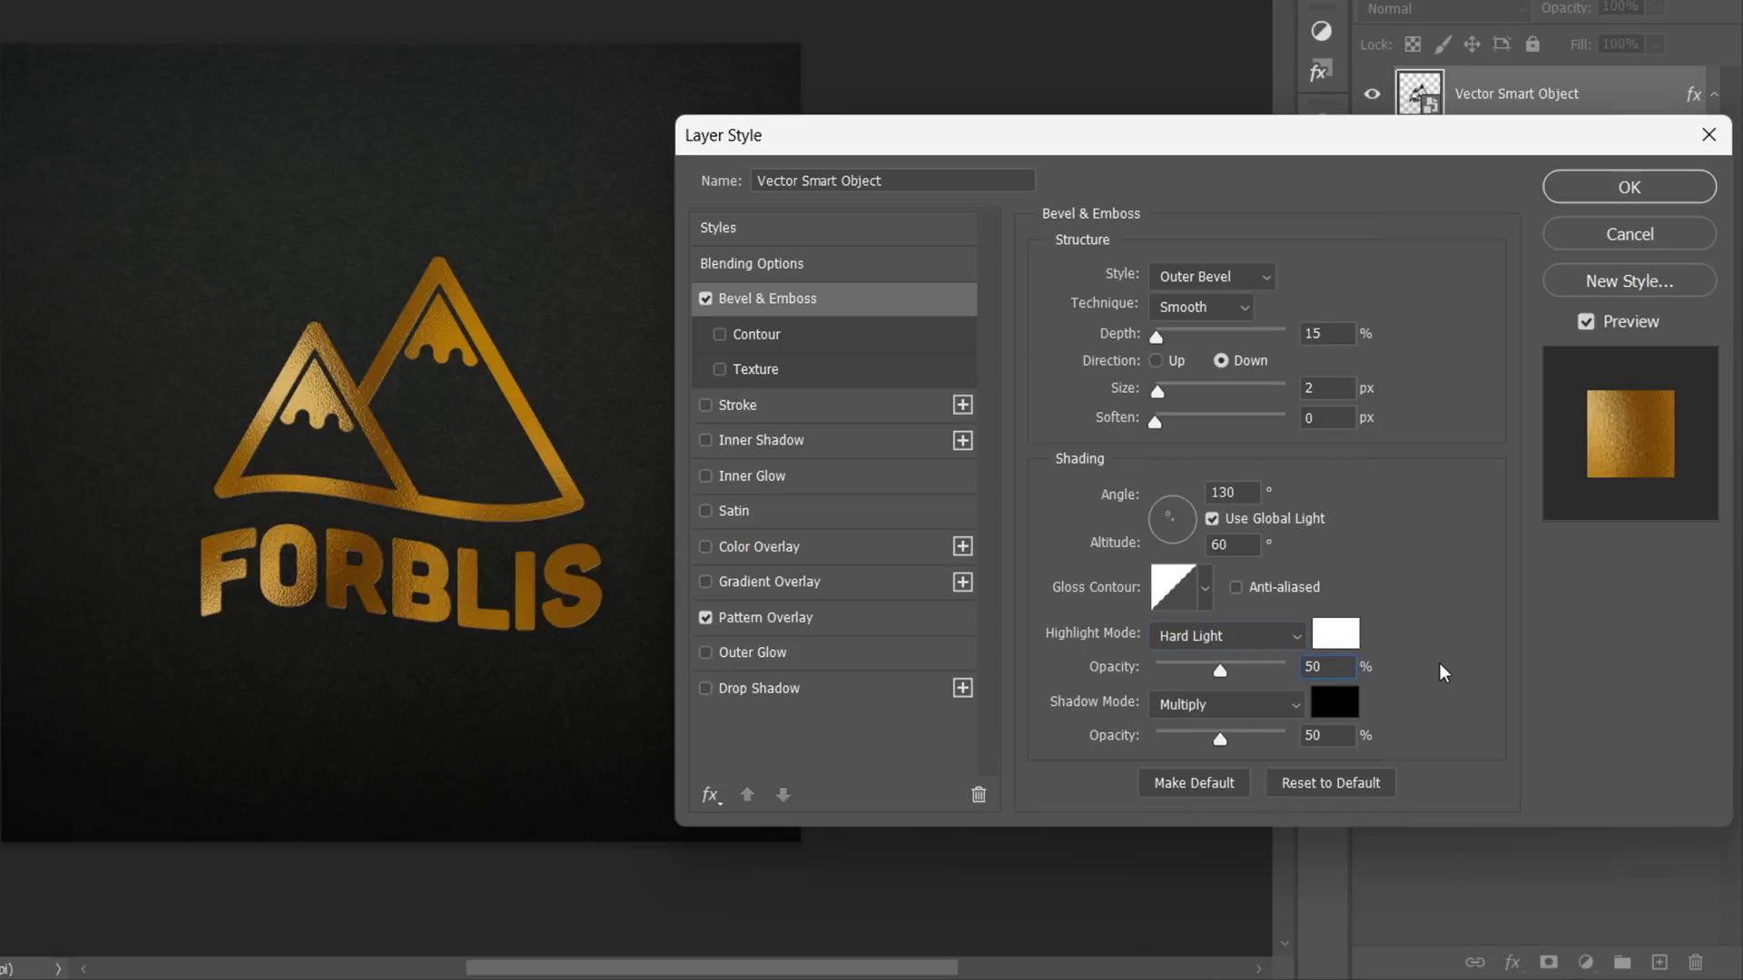
key("BackSpace")
type("60")
left_click_drag(1233, 738, 1140, 733)
Add a black Multiply inner shadow at 80% opacity.
left_click(815, 440)
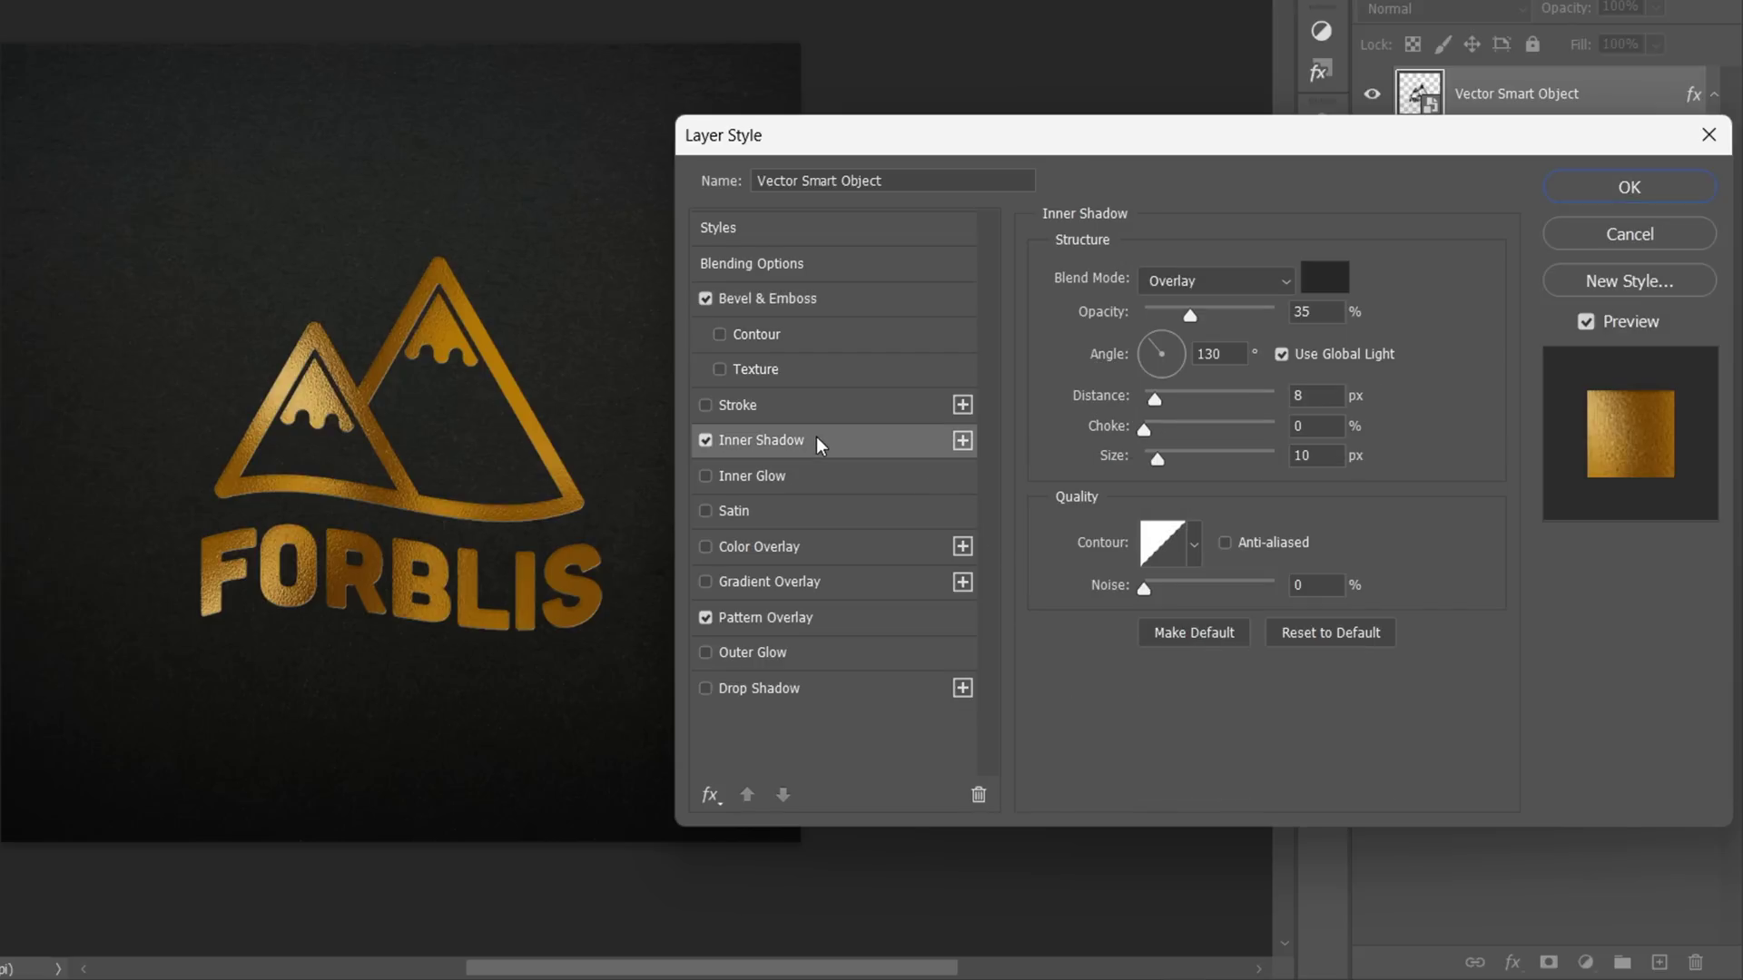
left_click(1324, 277)
left_click(898, 654)
left_click(1280, 281)
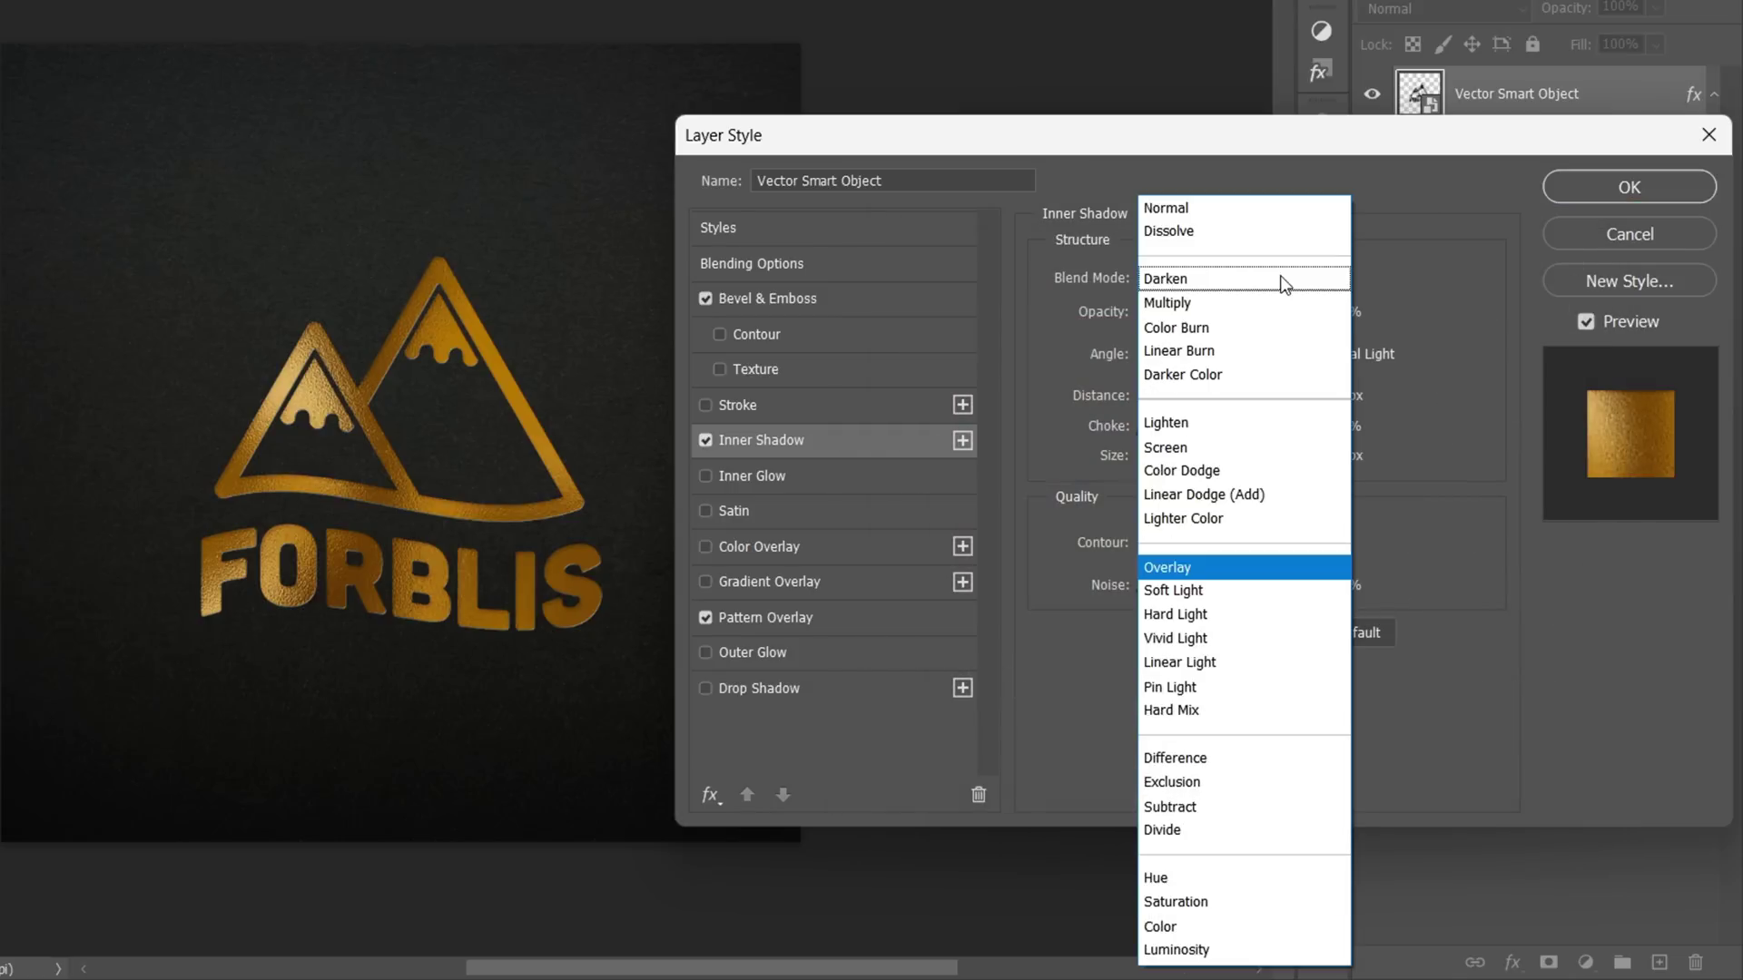
left_click(1184, 296)
left_click(1336, 310)
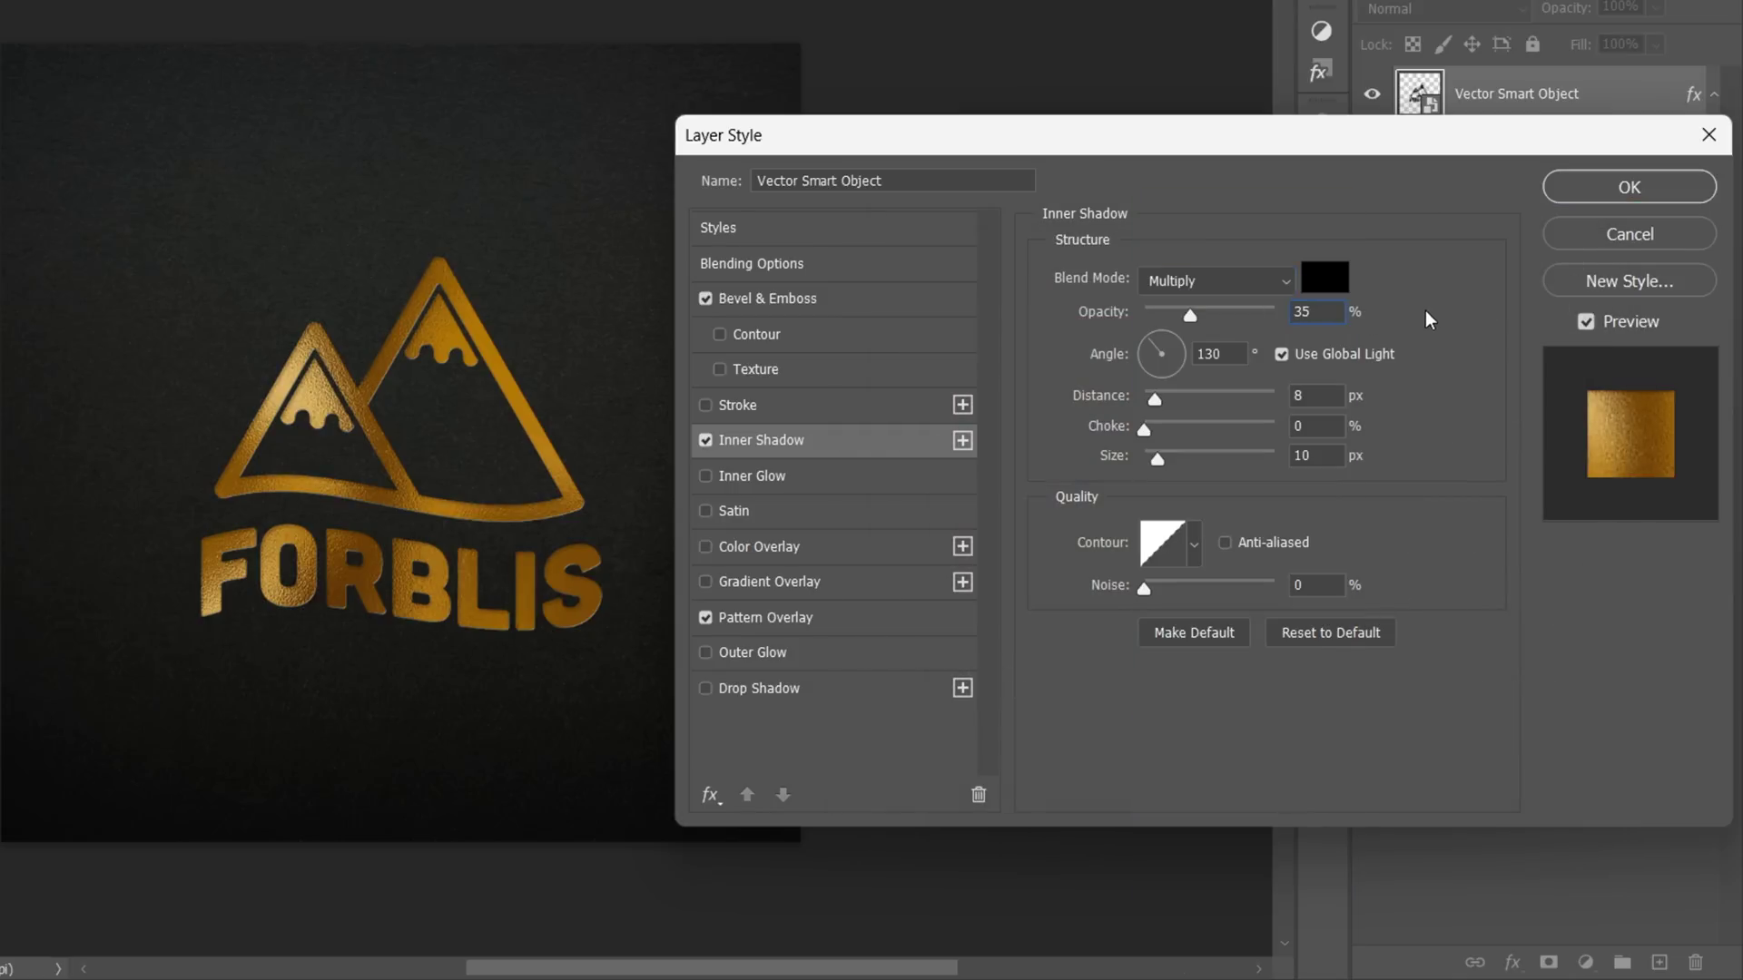
type("80")
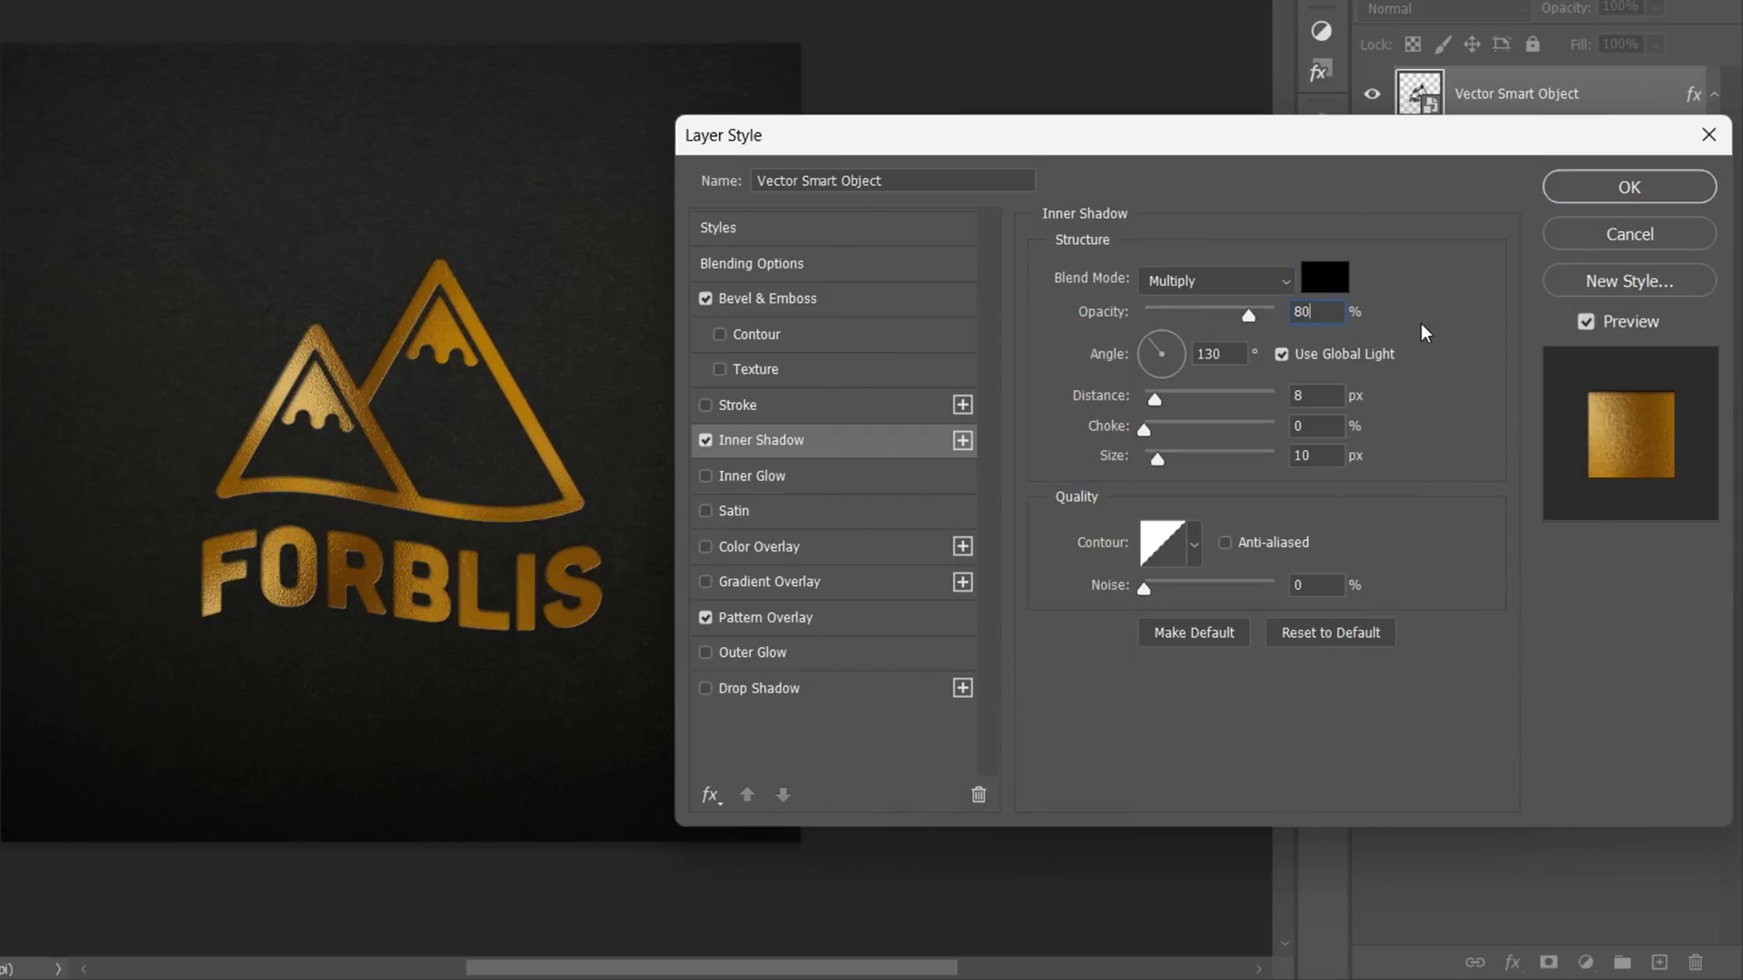
key("Return")
Set the inner shadow distance to 4 px and size to 0 px.
left_click(1332, 392)
key("BackSpace")
type("4")
left_click(1337, 454)
key("shift+Down")
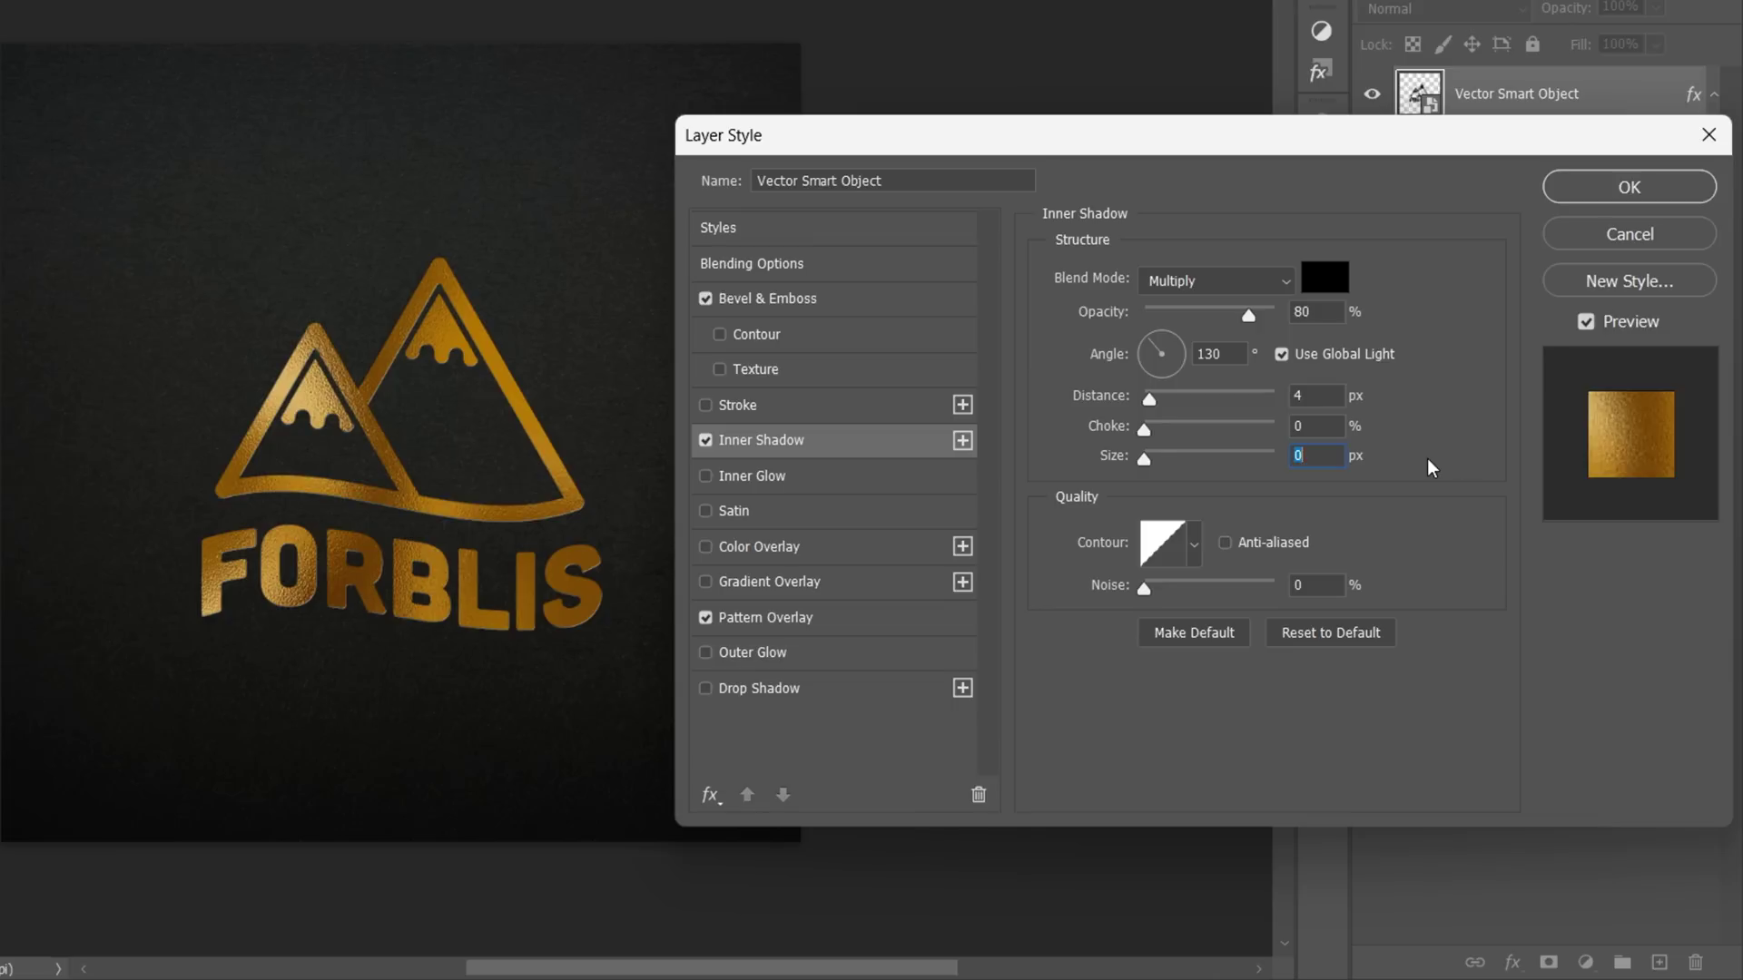
Add a Black, White gradient overlay in Screen blend mode.
left_click(852, 575)
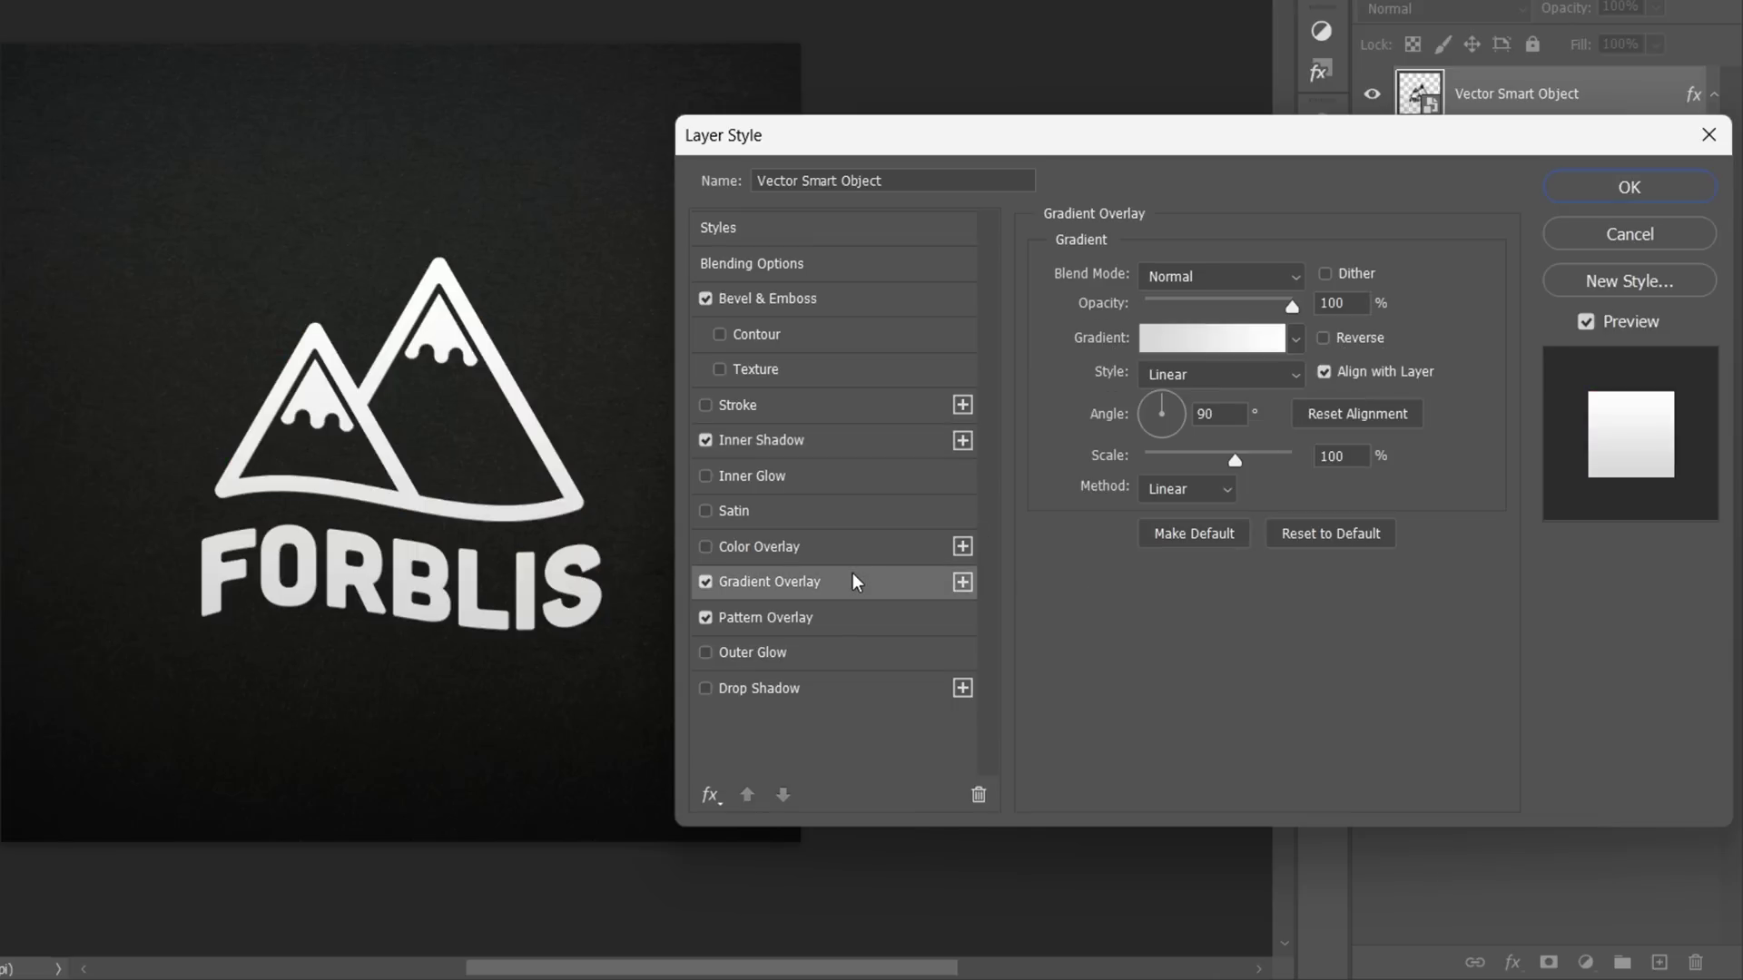
left_click(1217, 337)
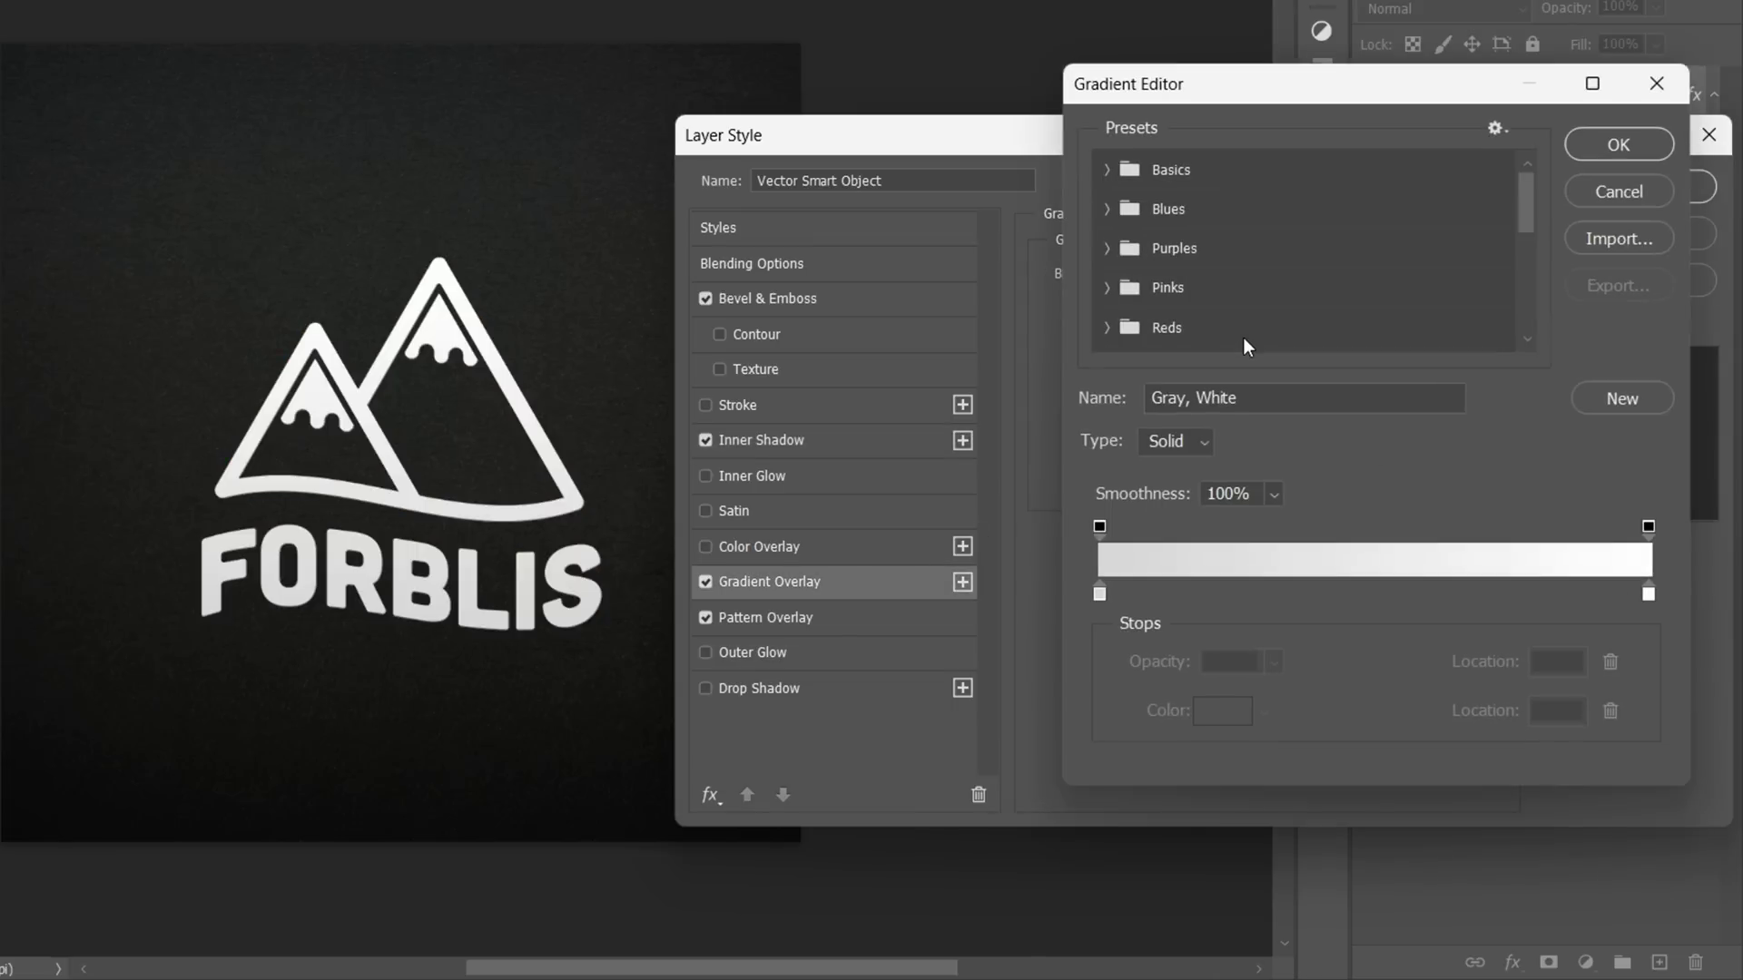
left_click(1108, 170)
left_click(1229, 211)
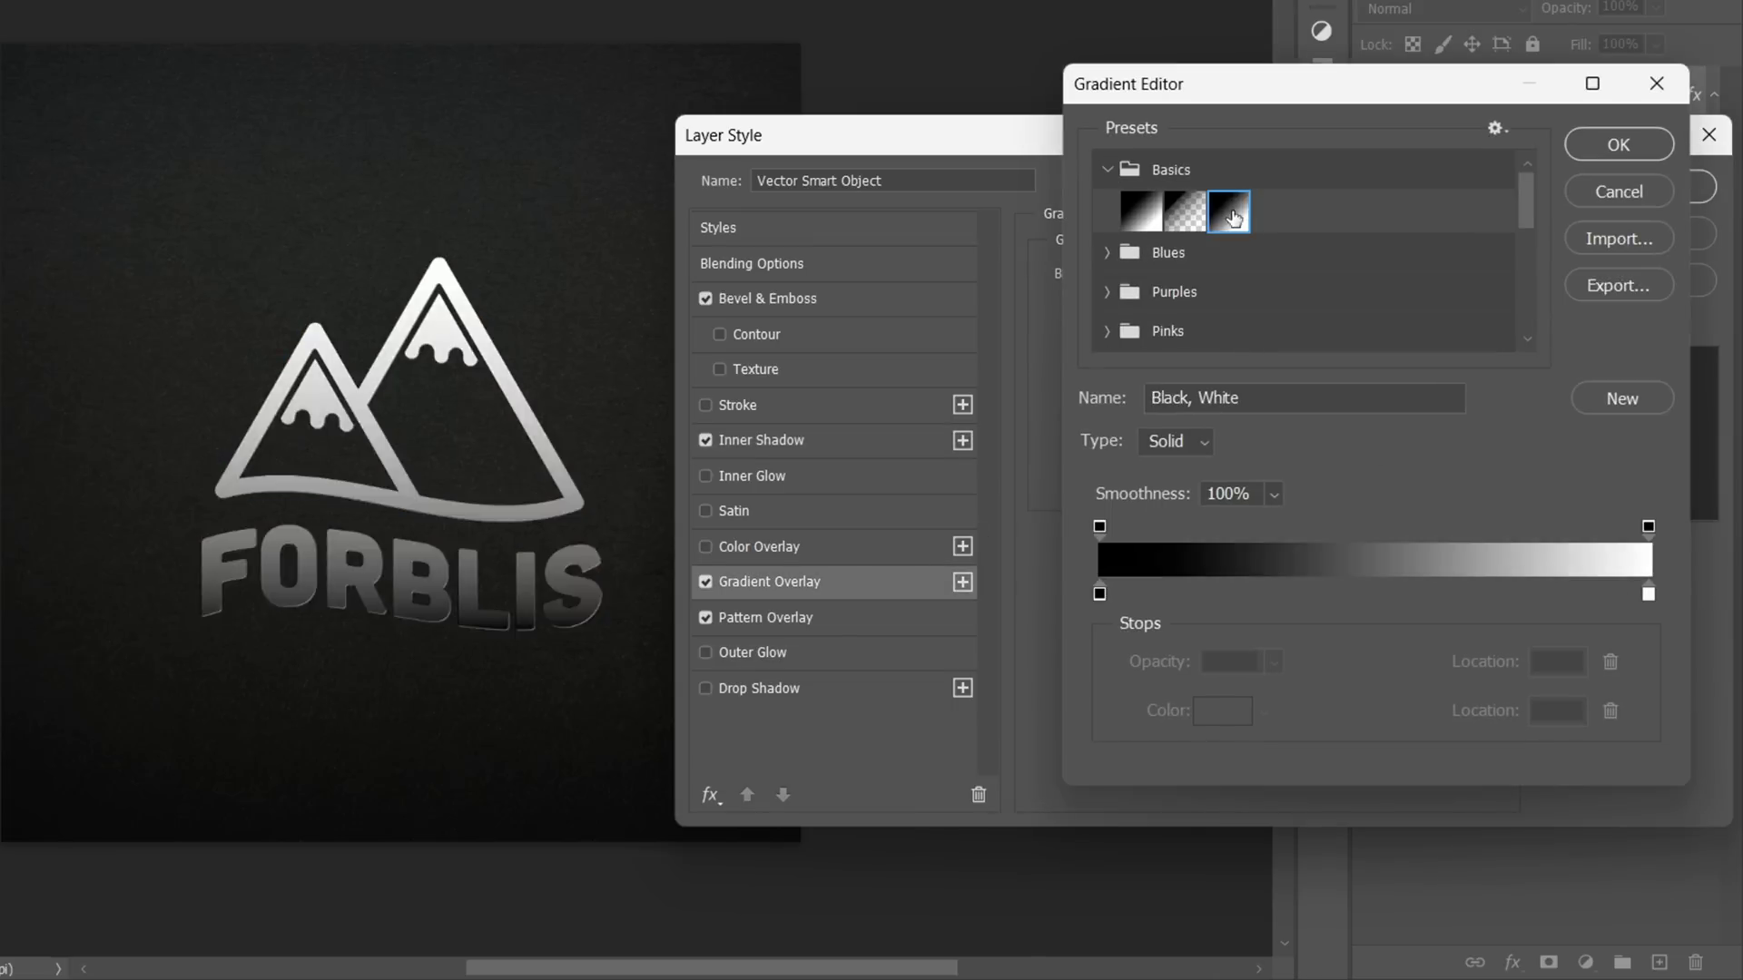
left_click(1626, 147)
left_click(1262, 270)
left_click(1194, 445)
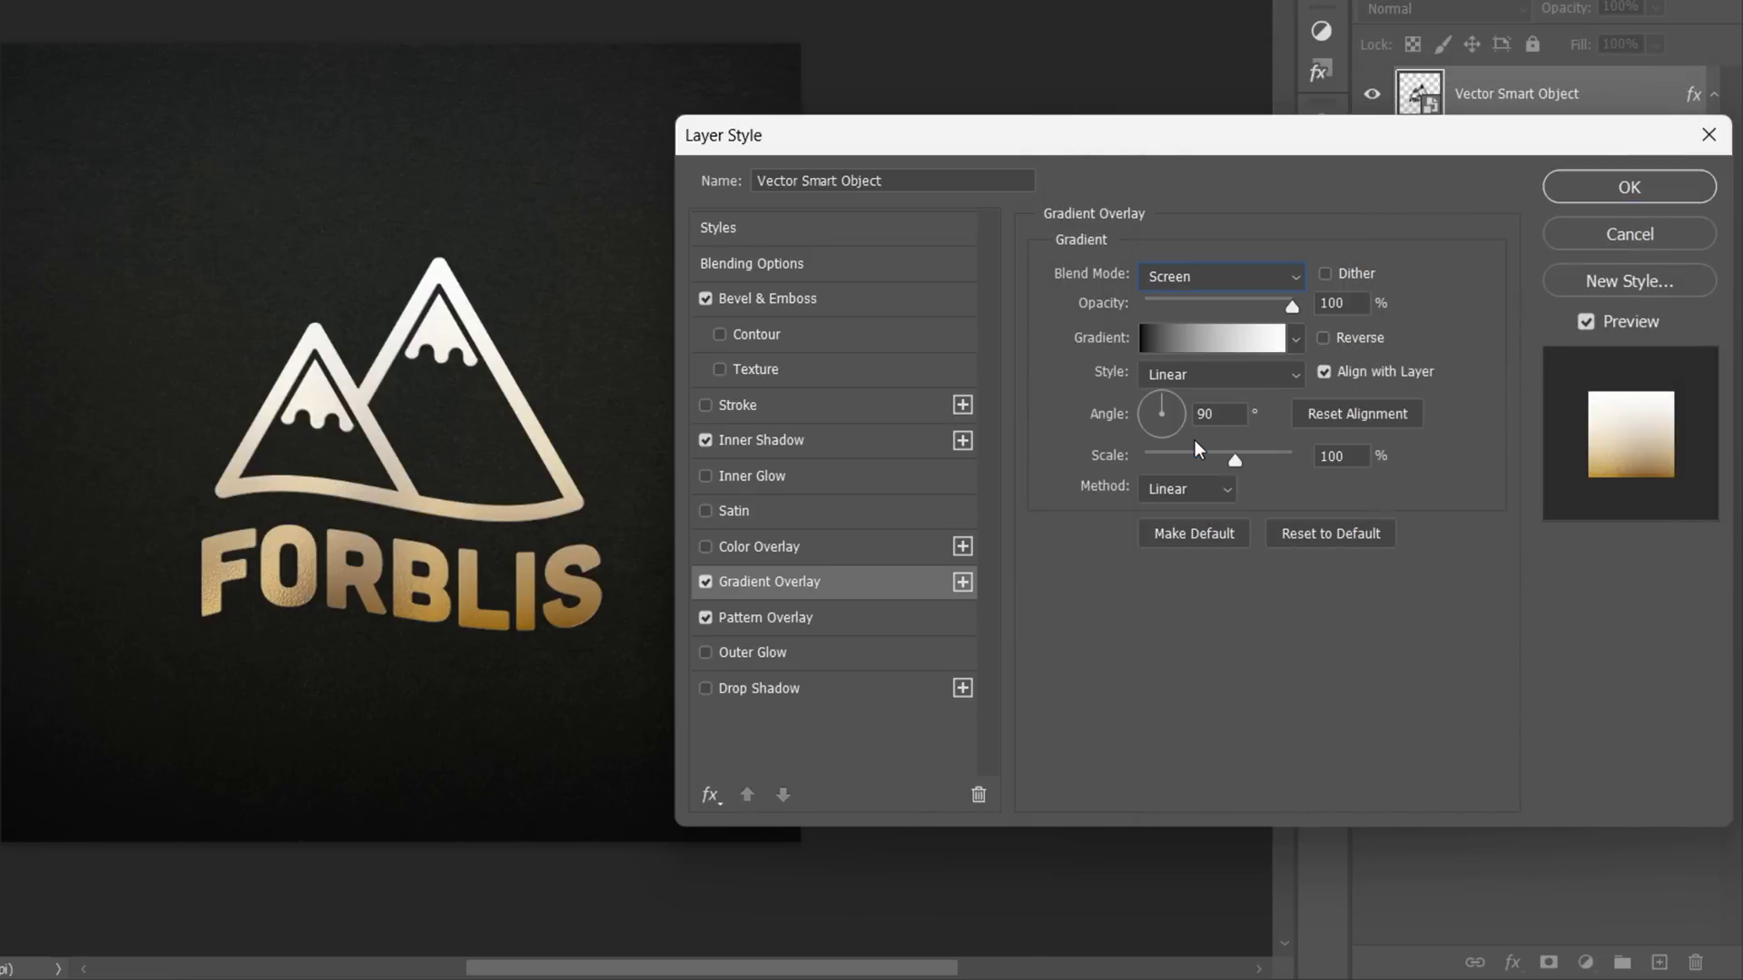
Set the gradient overlay to 30% opacity, 105° angle and Perceptual method, then apply.
double_click(1354, 303)
type("30")
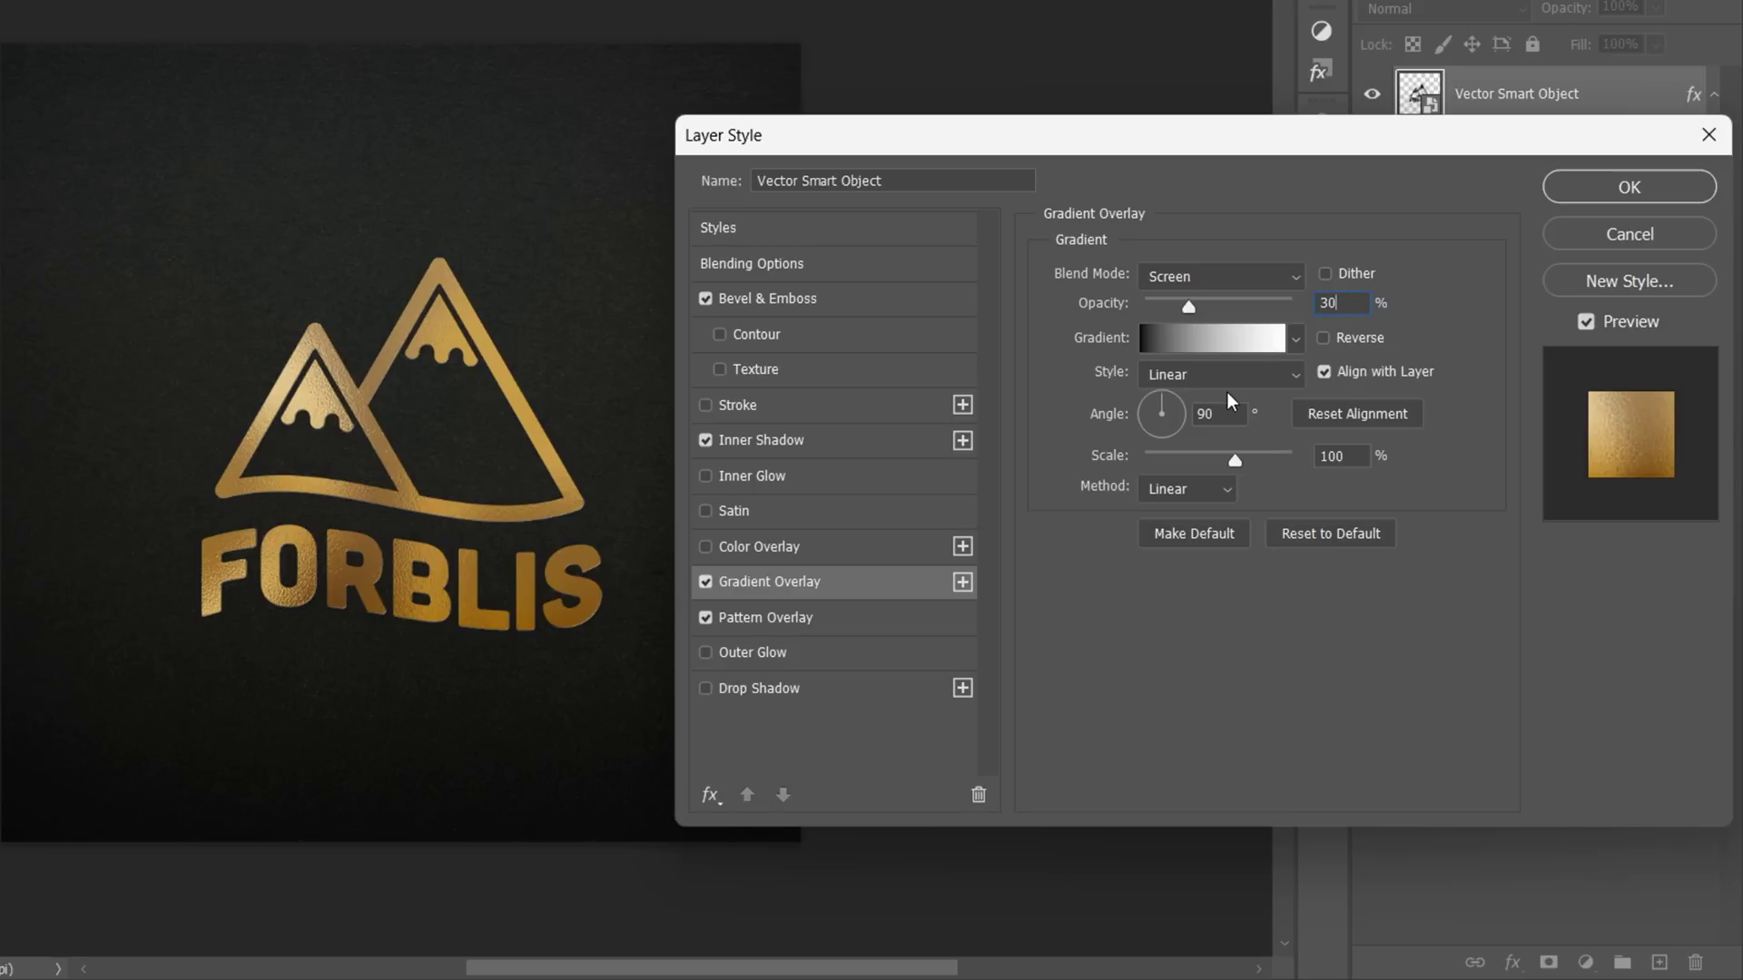
key("Tab")
type("105")
left_click(1221, 489)
left_click(1212, 508)
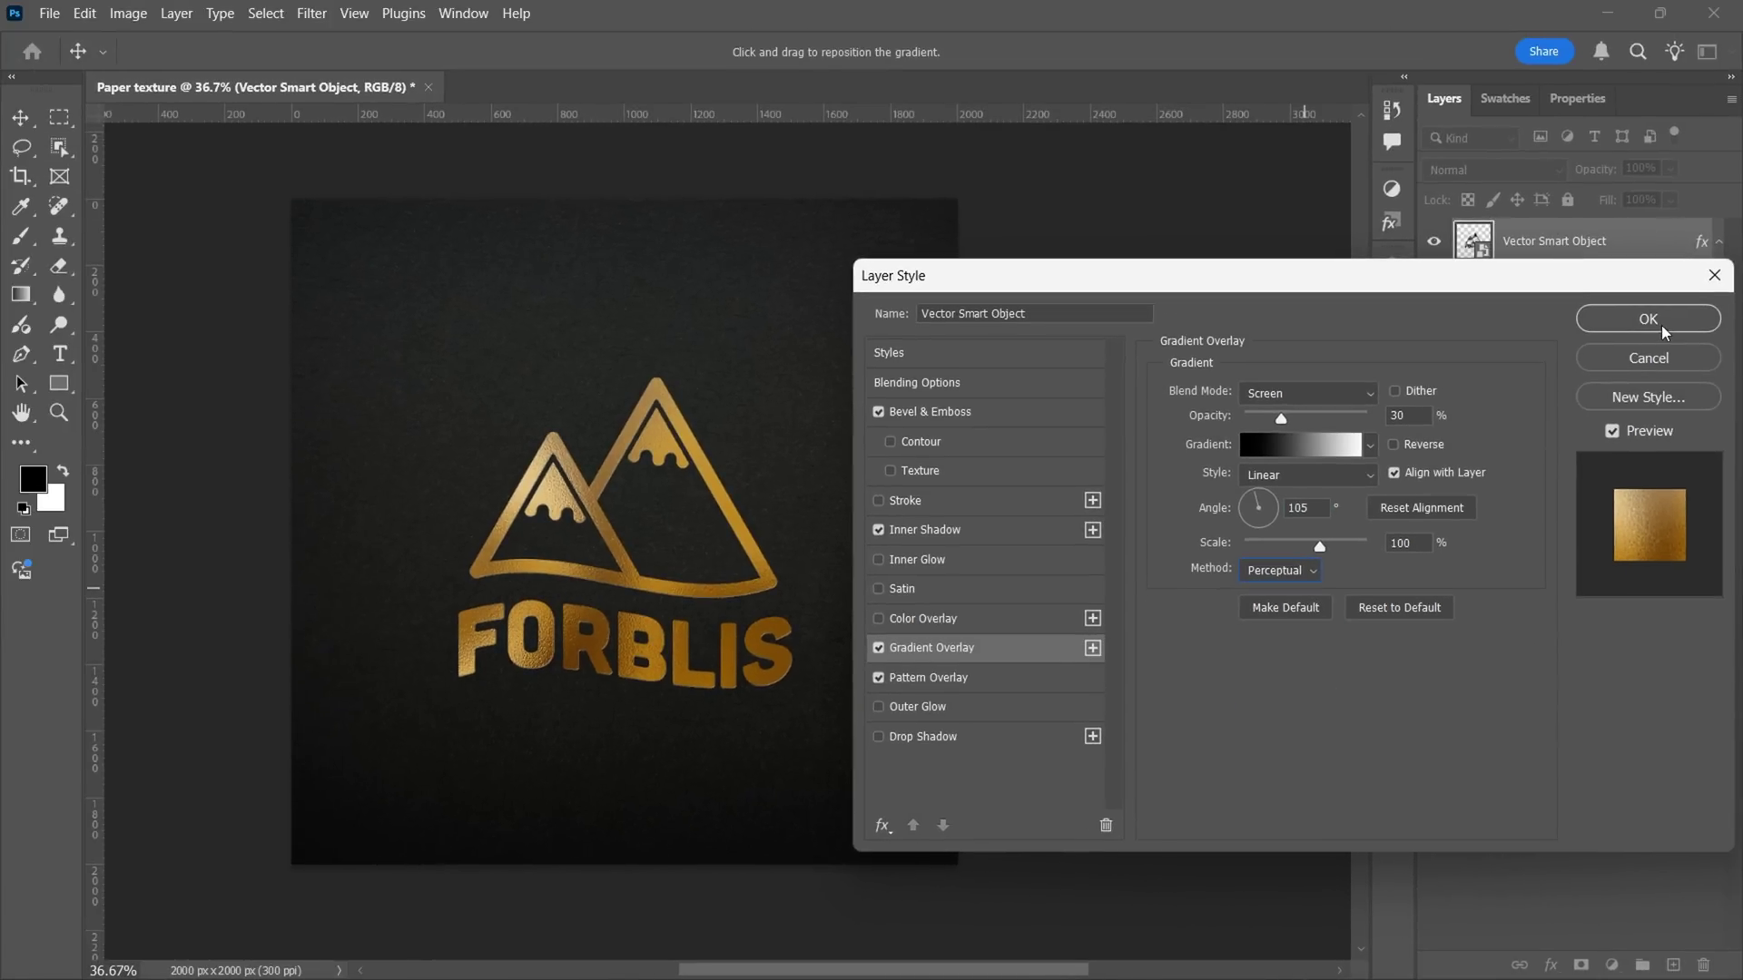
left_click(1663, 329)
scroll(461, 622, "up", 3)
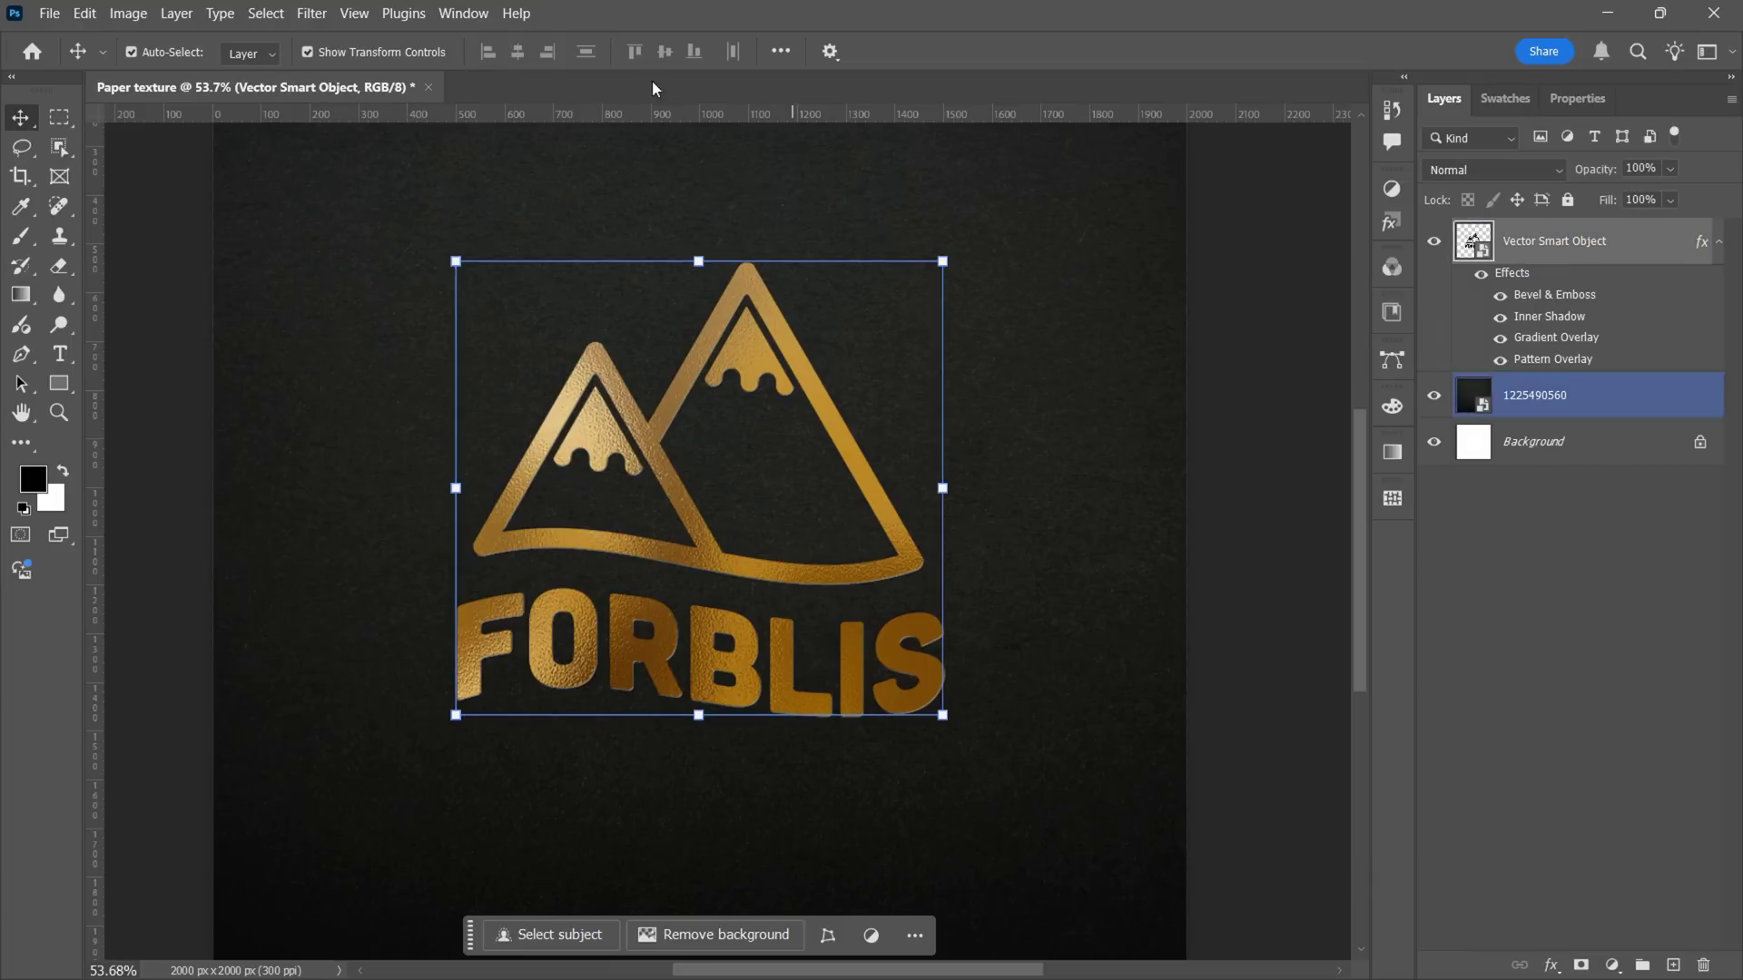
Apply a Ripple distortion to the logo with Amount 15% and Size Large.
left_click(311, 13)
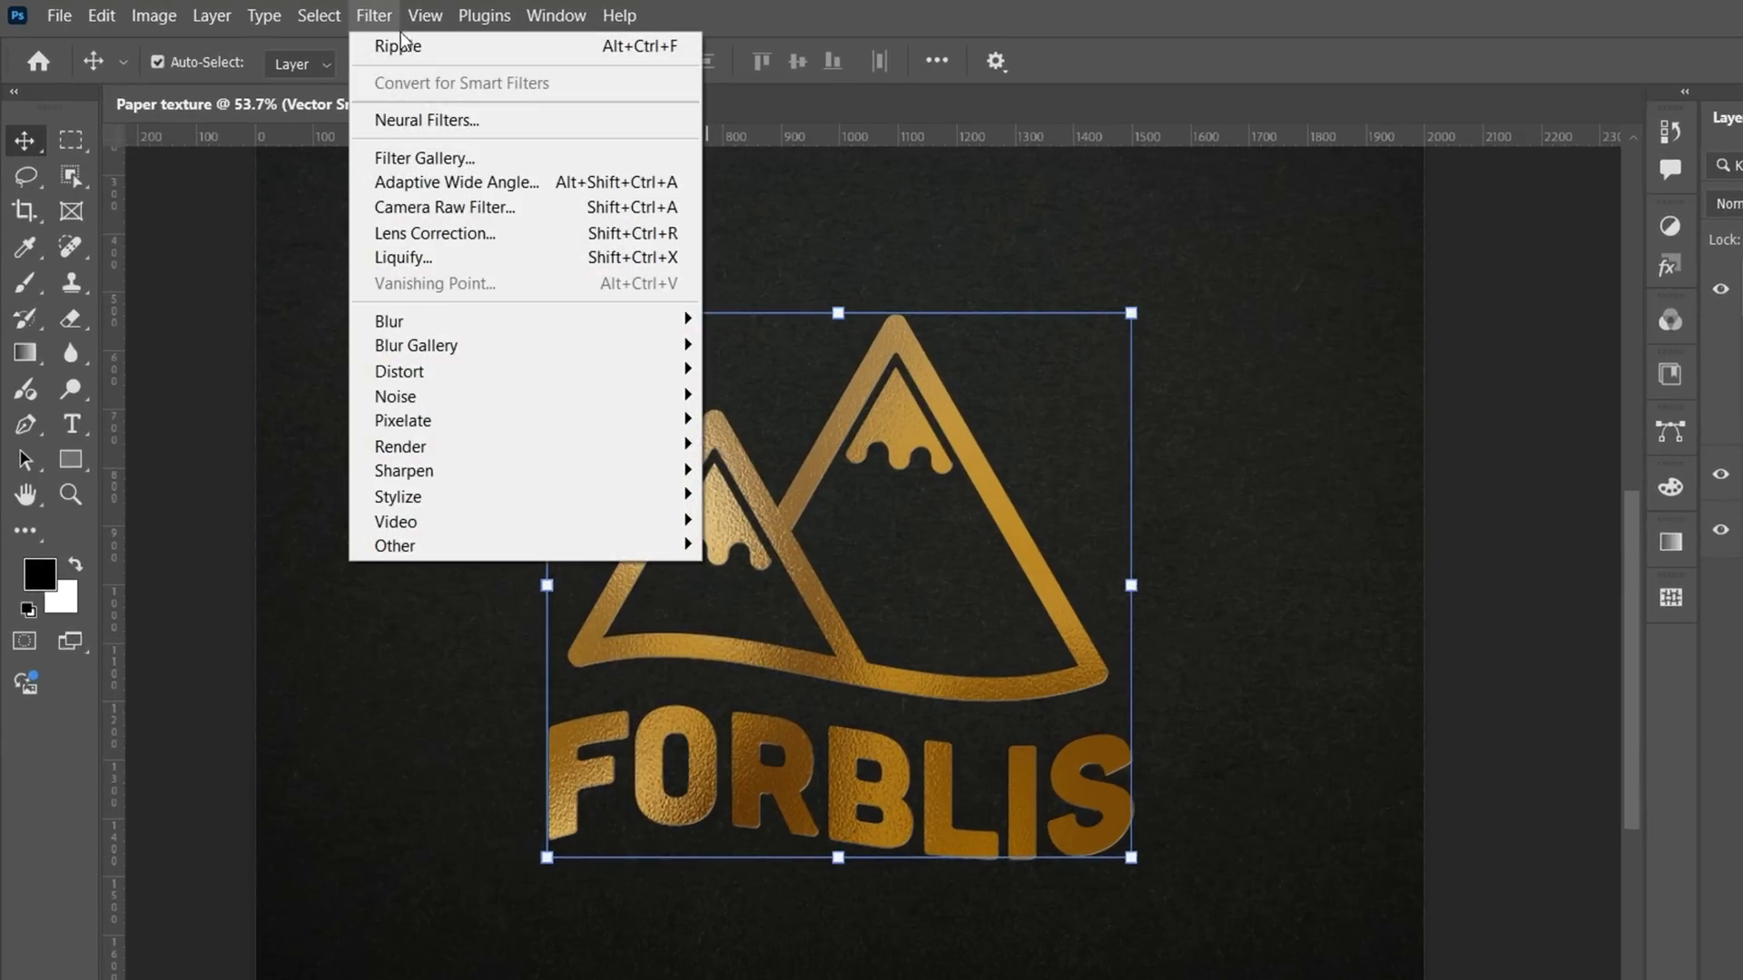
mouse_move(399, 370)
left_click(828, 451)
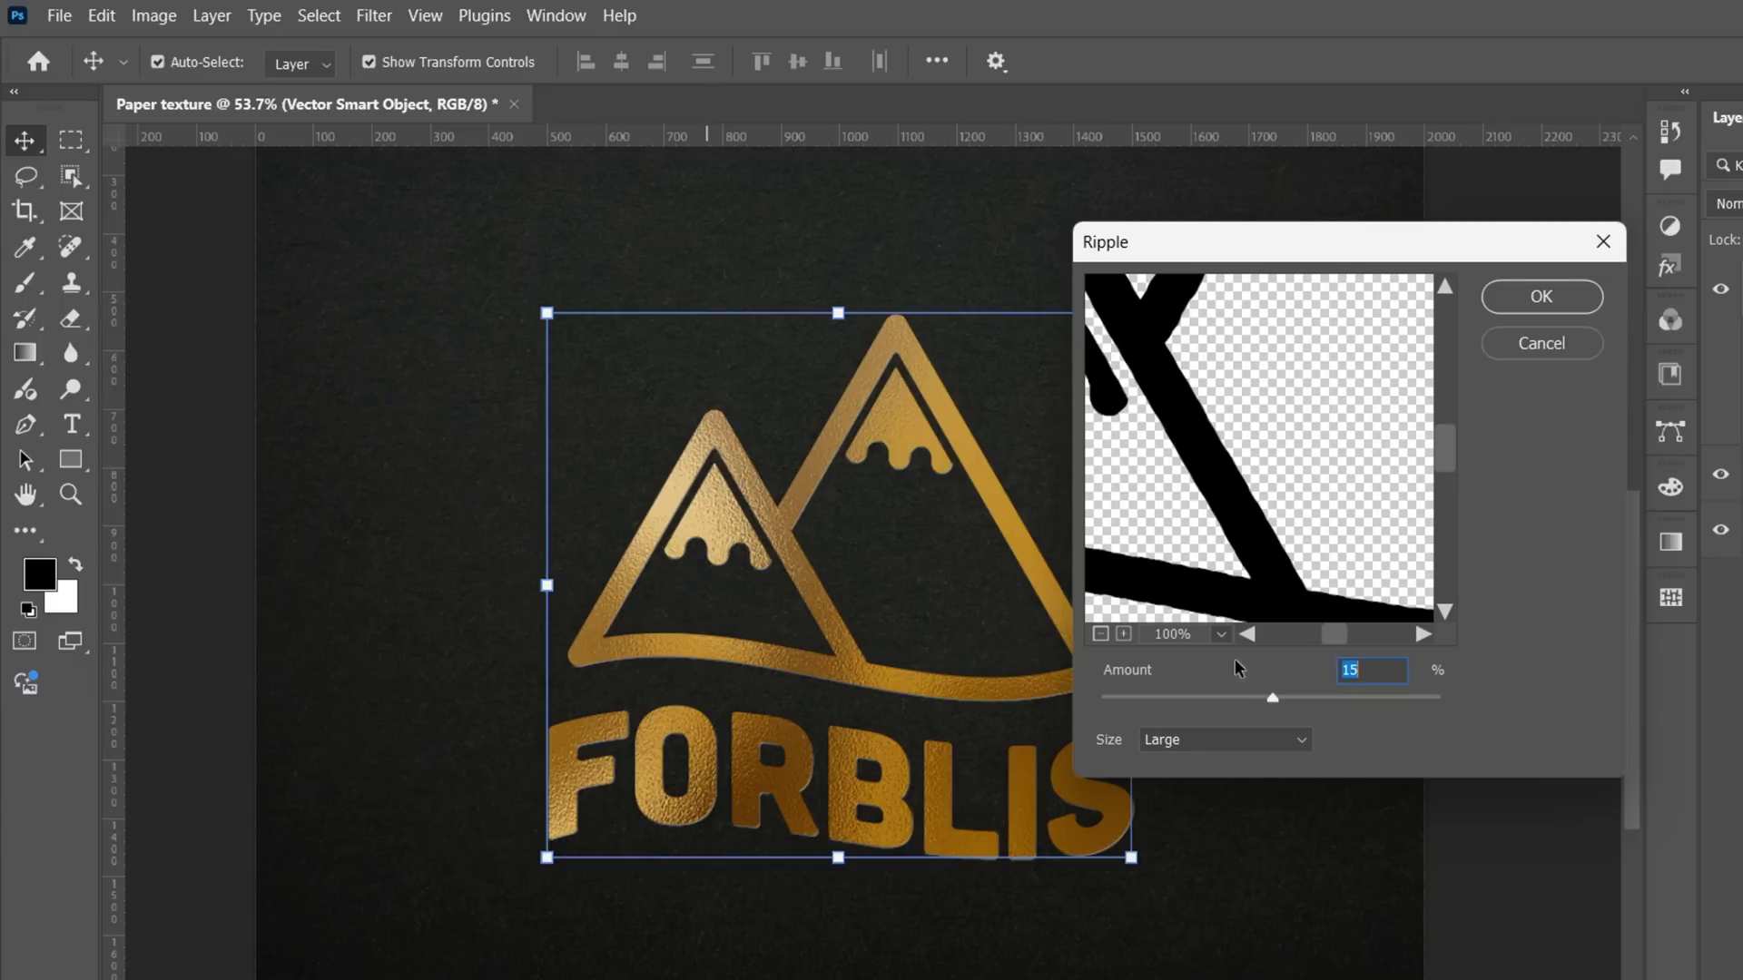
left_click(1283, 743)
left_click(1244, 809)
left_click(1380, 660)
left_click(1561, 303)
Hide the Ripple smart filter to compare the logo without it.
scroll(544, 400, "up", 2)
scroll(622, 413, "up", 3)
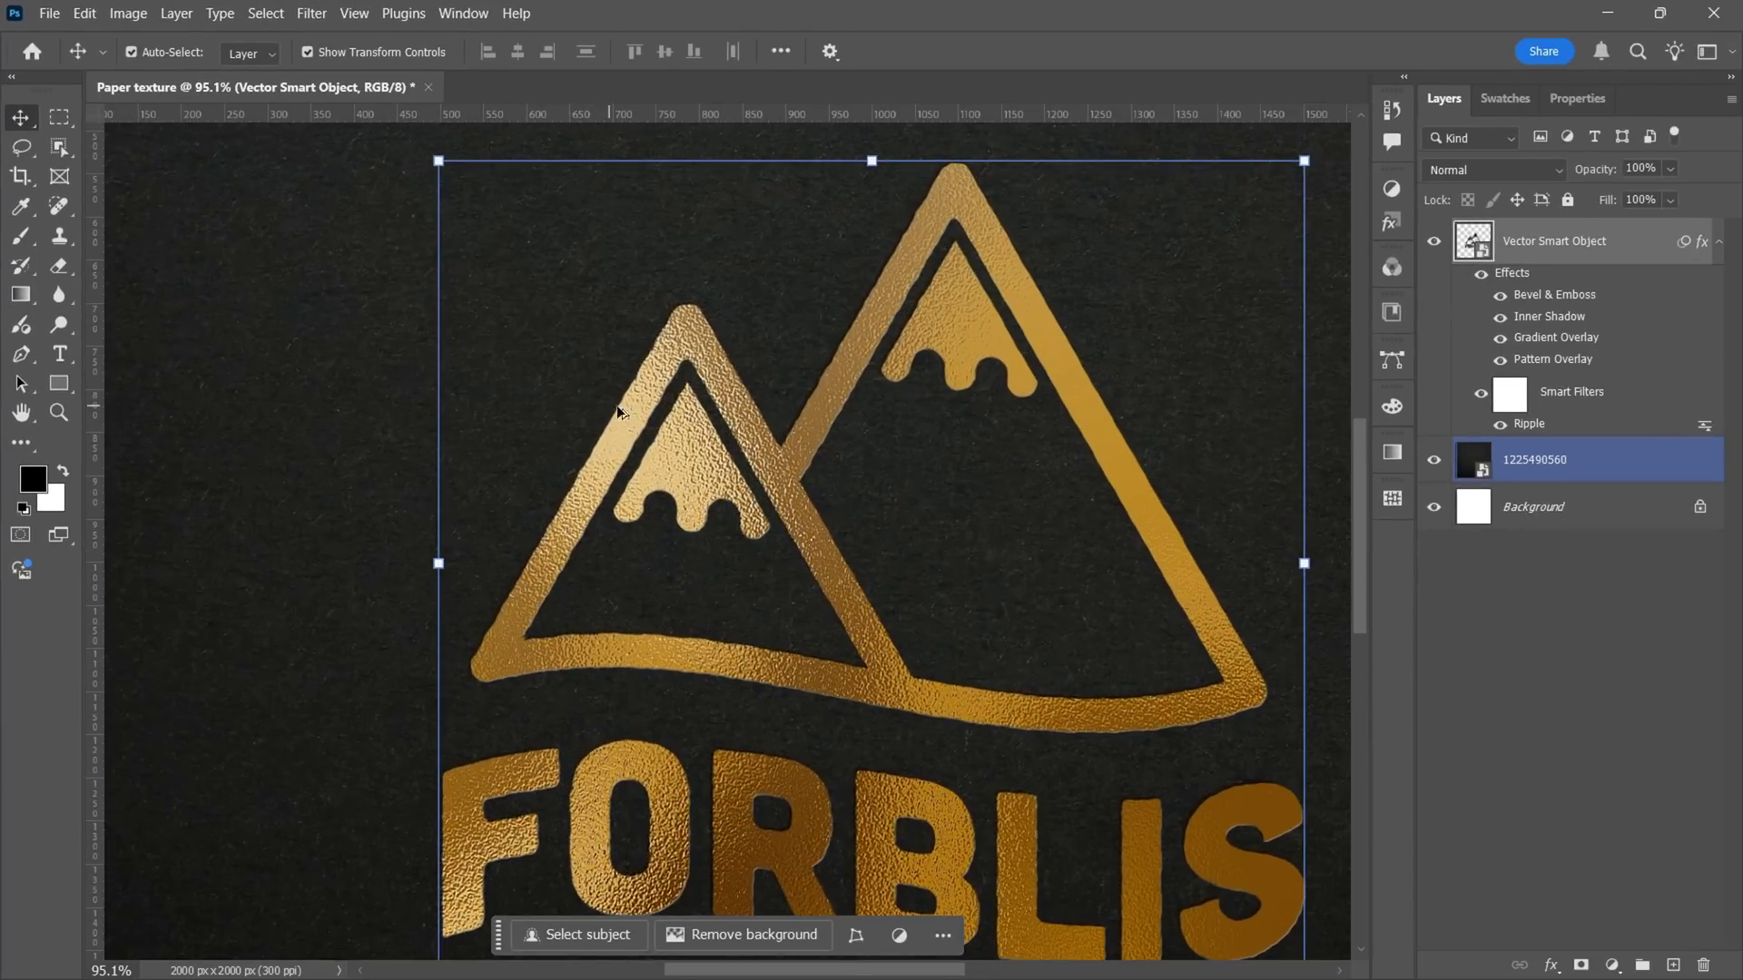
scroll(621, 413, "up", 2)
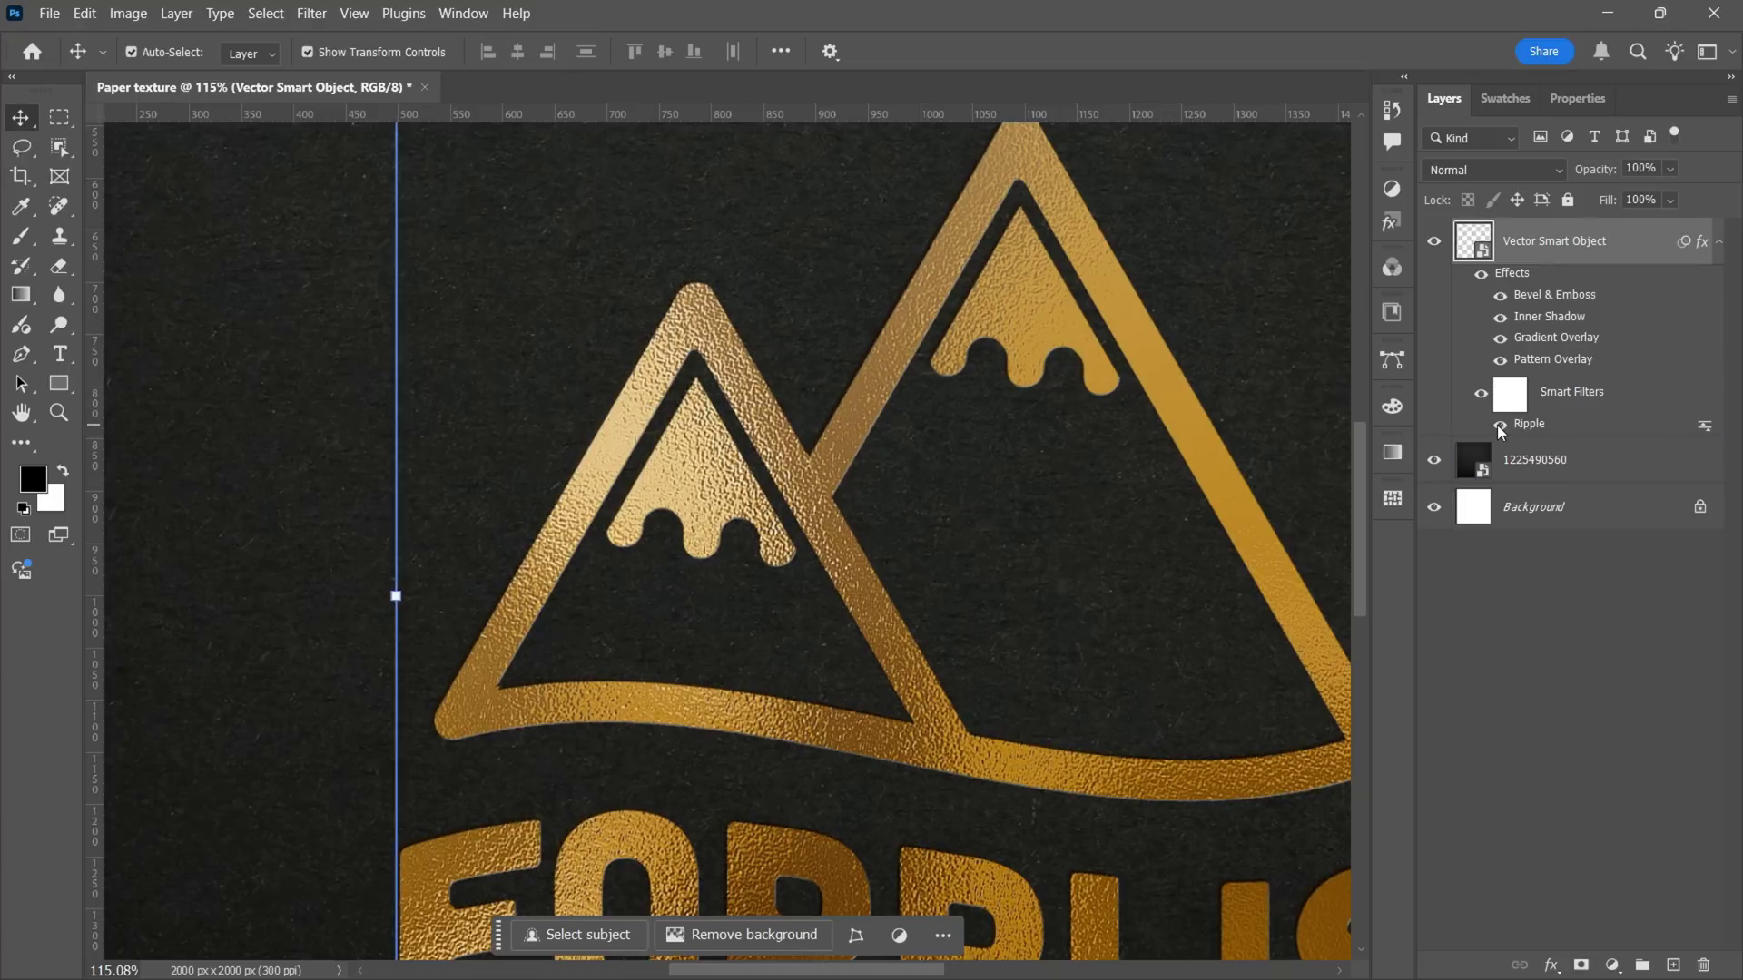
left_click(1499, 424)
scroll(1287, 851, "down", 5)
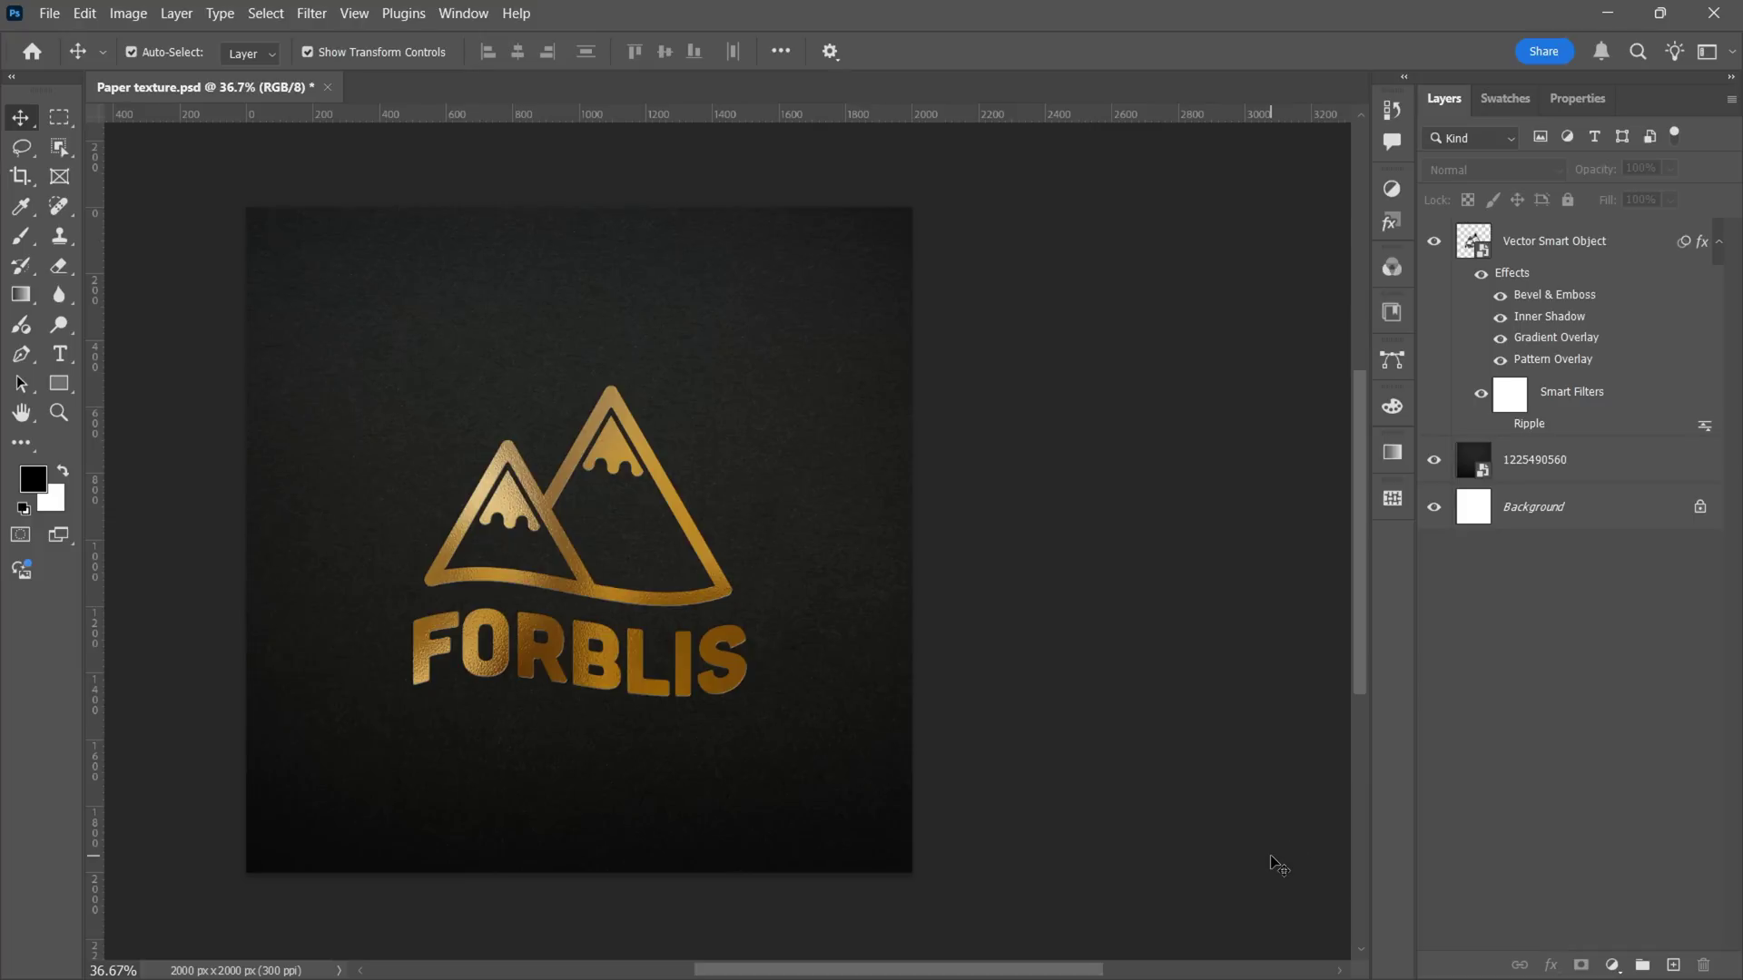
Move the Vector Smart Object logo layer into Group 1 and open Group 1's Blending Options.
left_click(1610, 343)
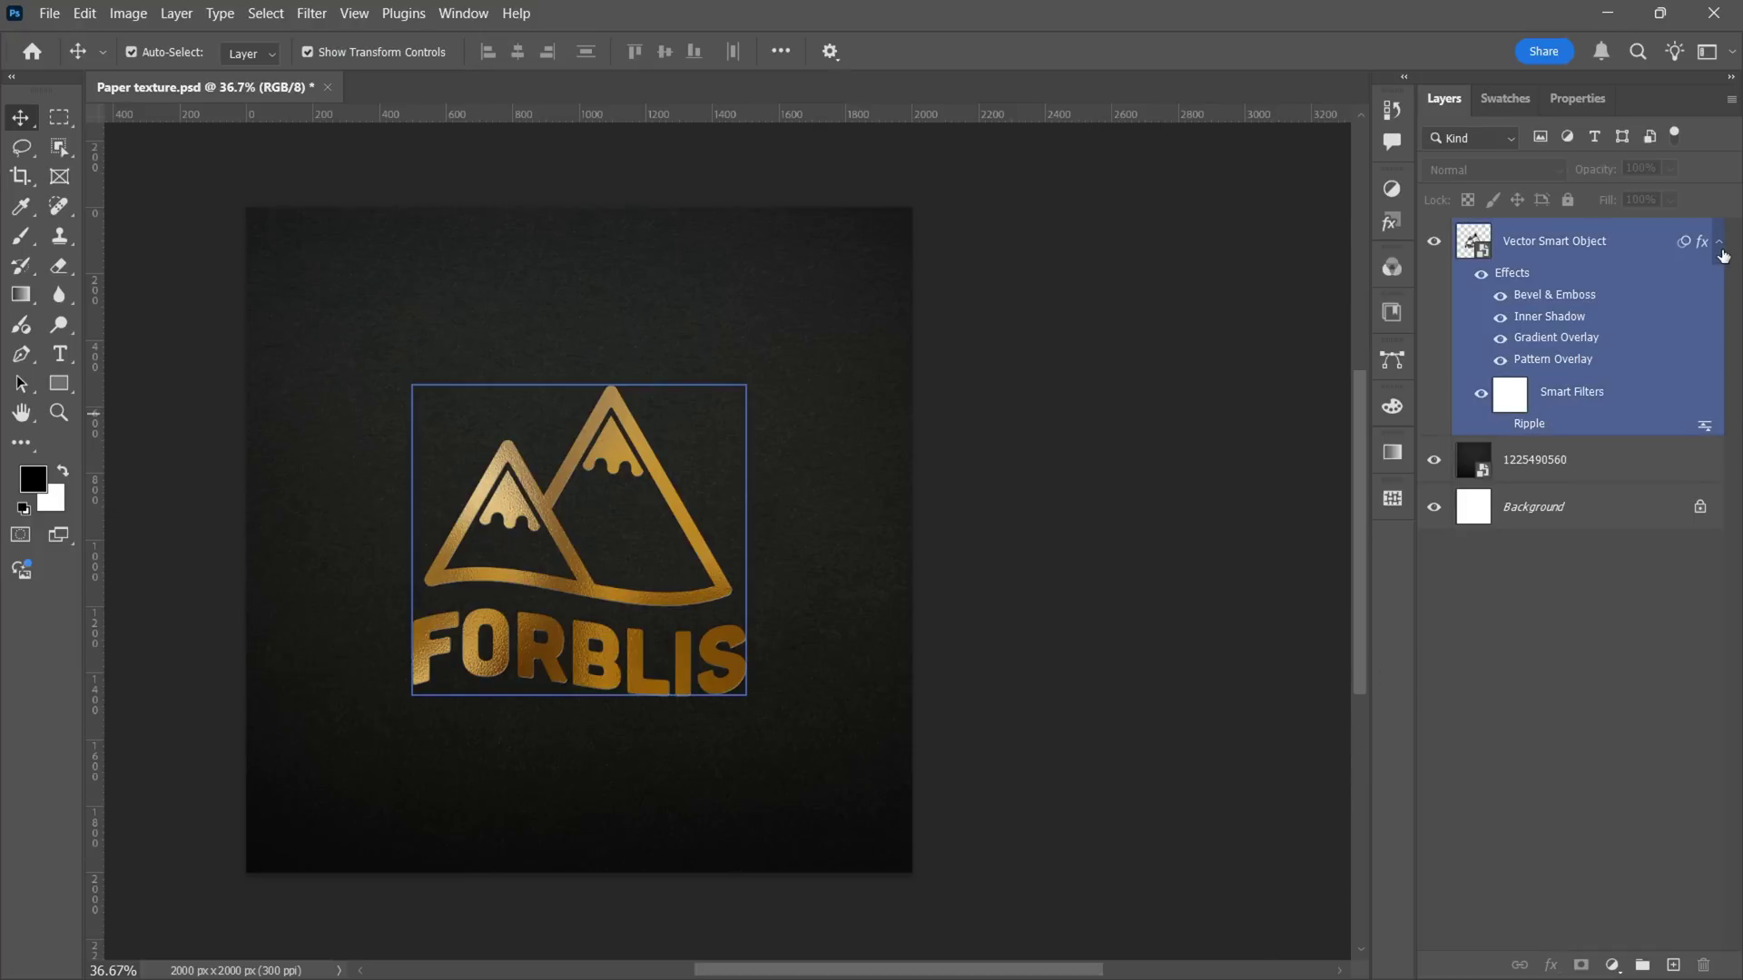
left_click(1718, 242)
left_click_drag(1560, 241, 1552, 402)
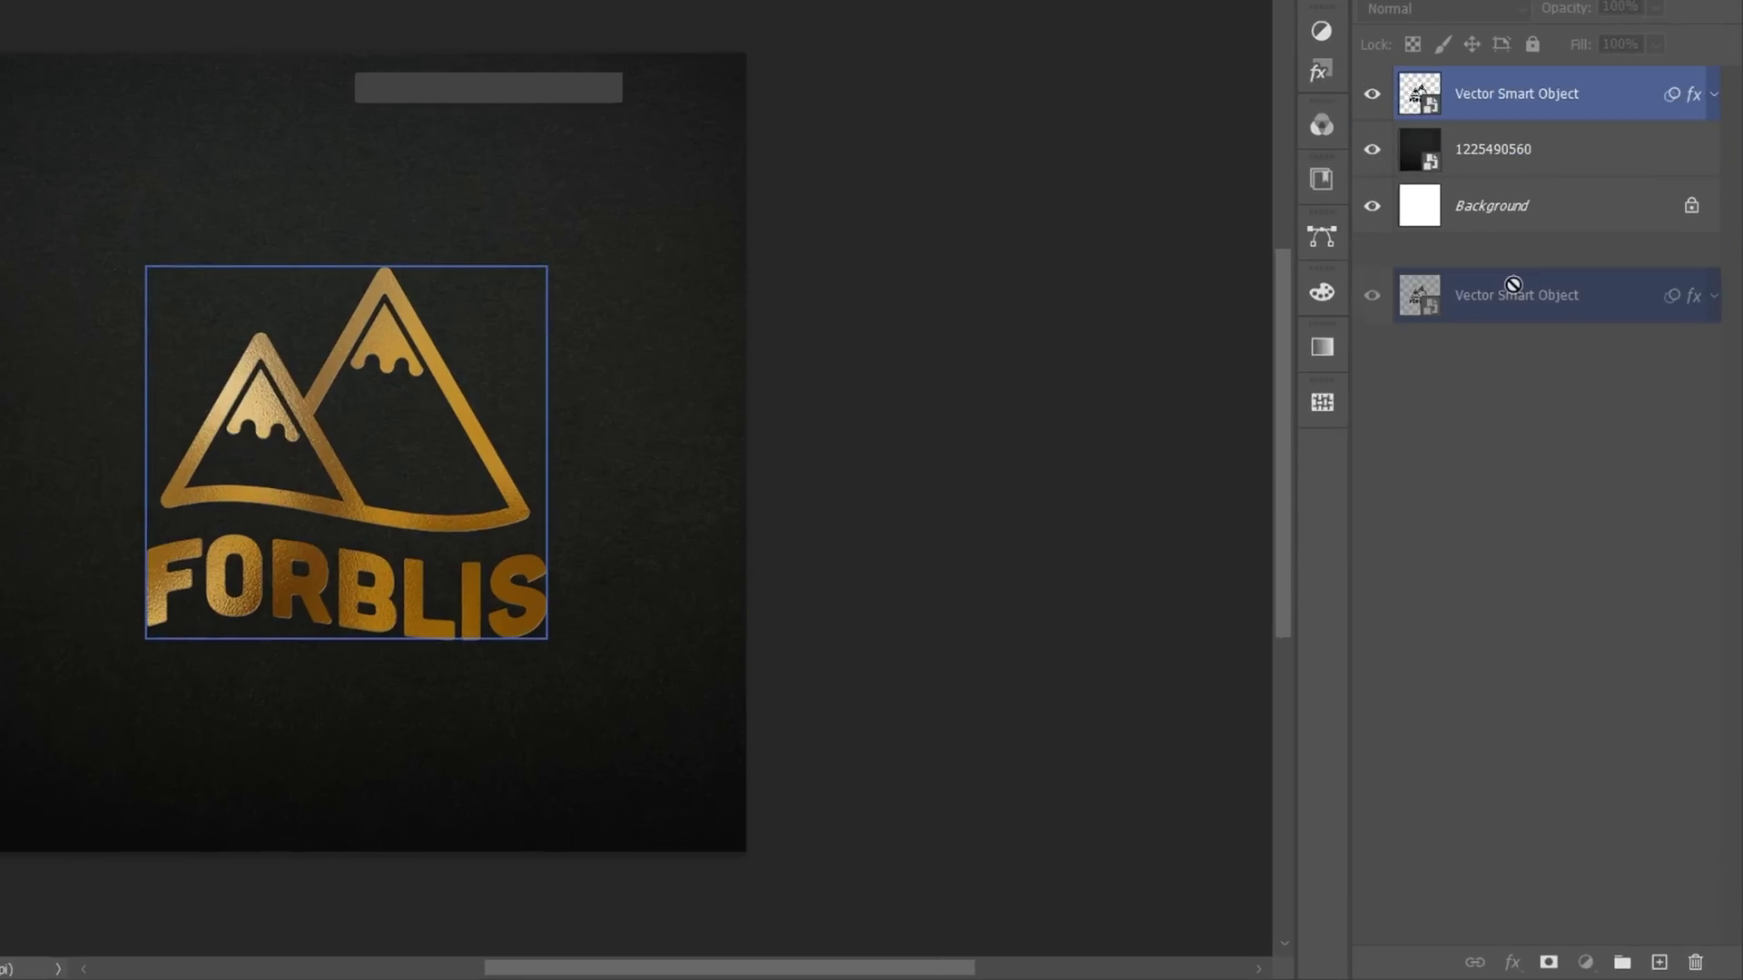
left_click_drag(1513, 285, 1624, 960)
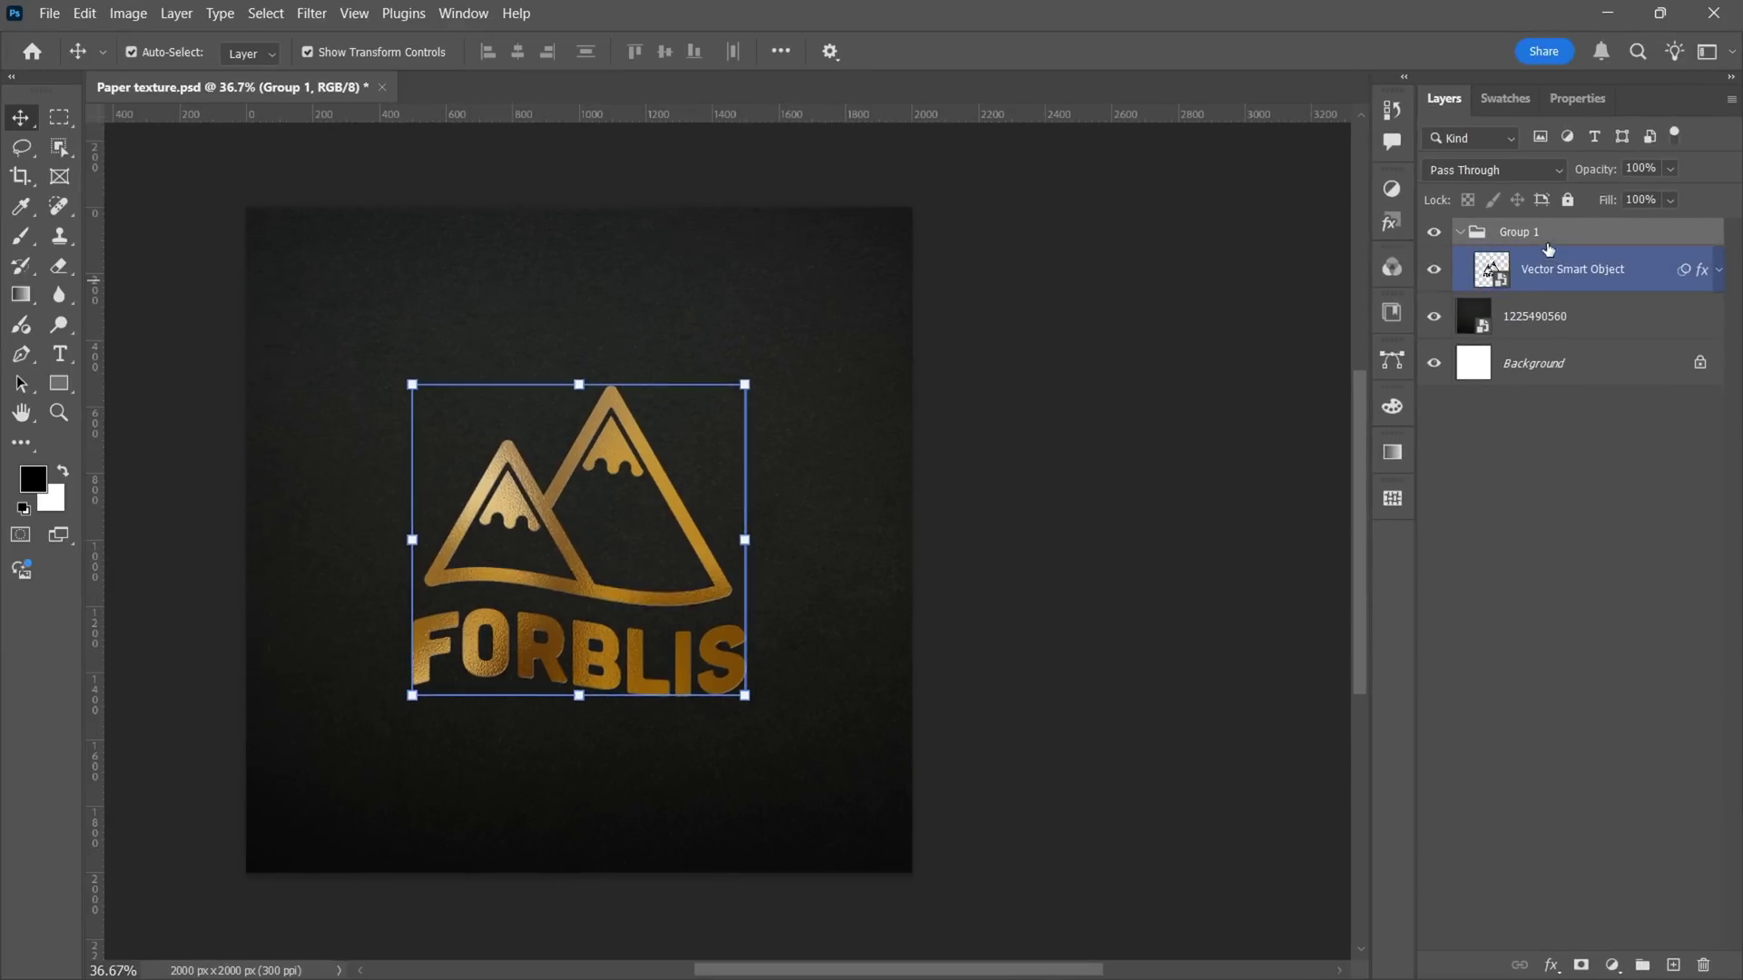
right_click(1567, 238)
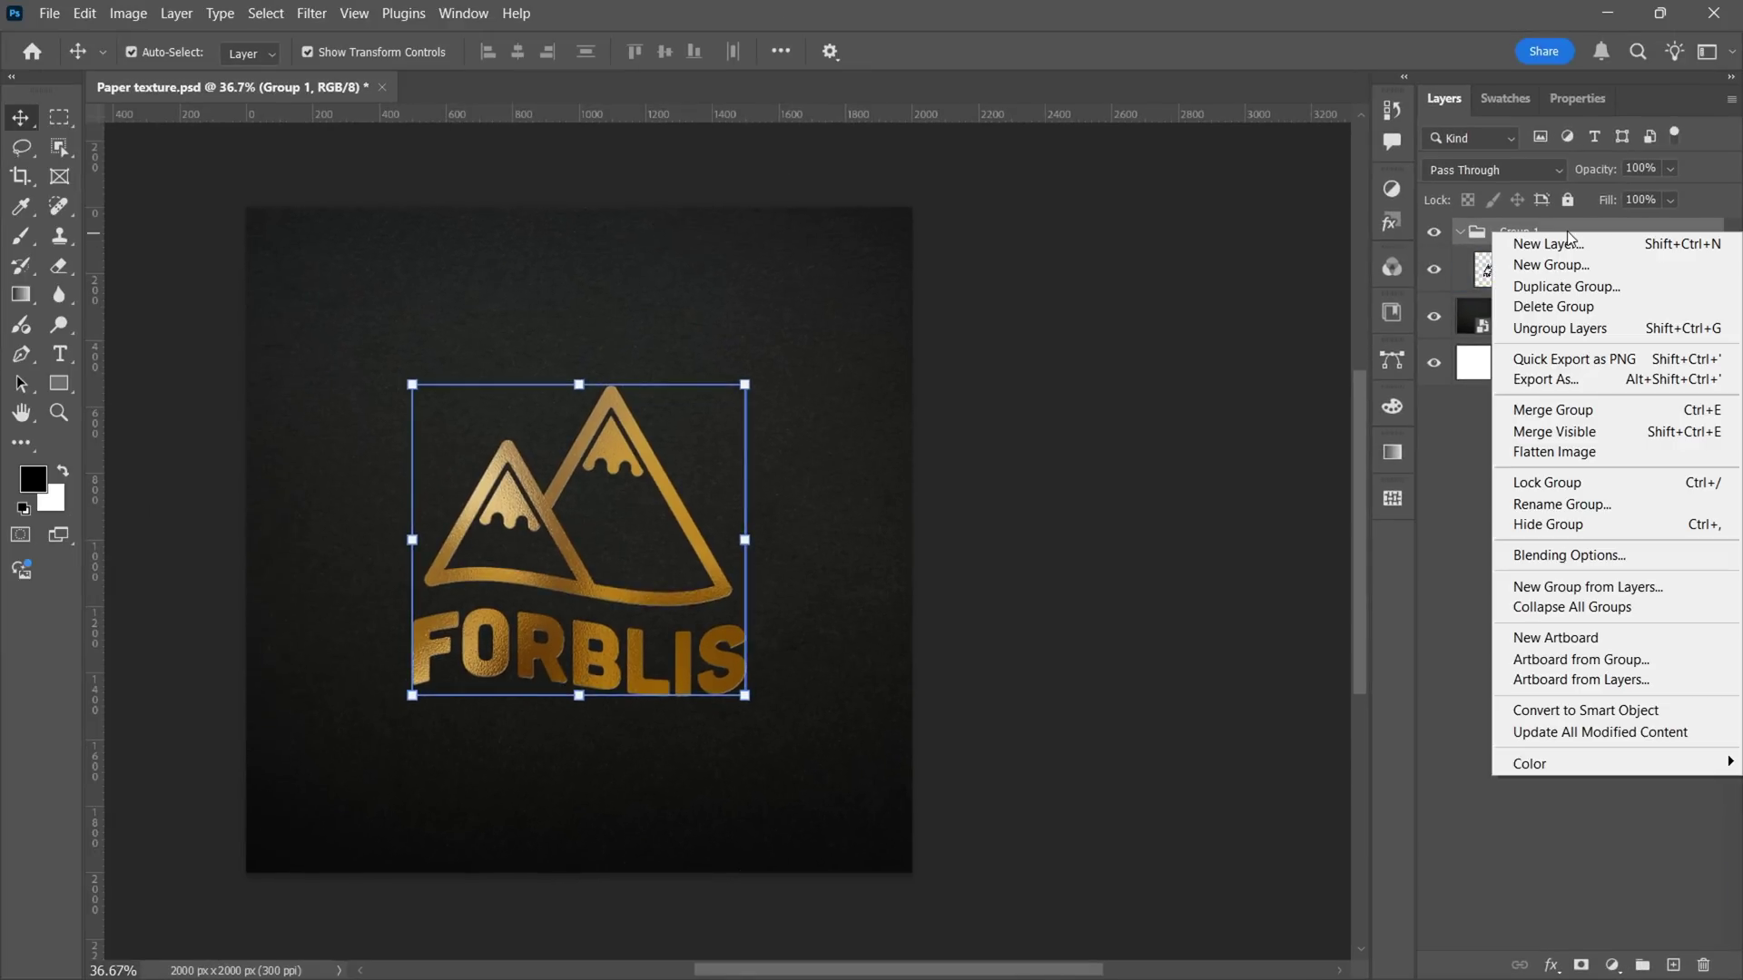
left_click(1585, 553)
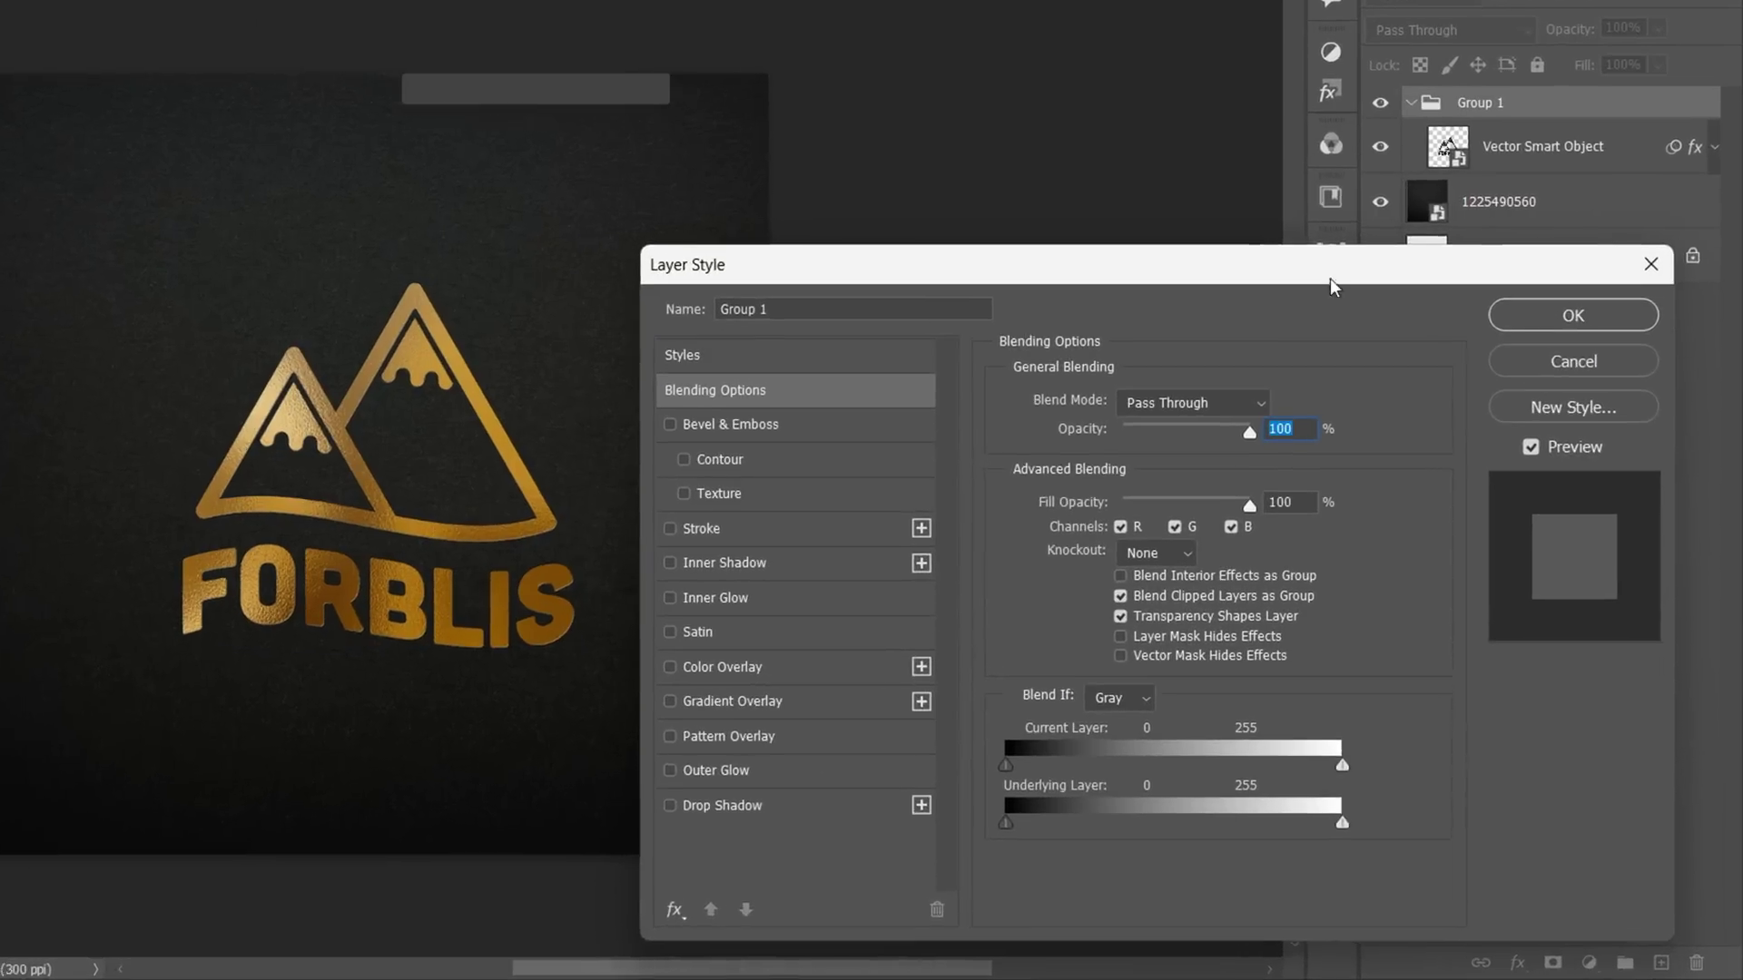
Set Group 1 opacity to 96% and add an Inner Bevel: depth 80, Down, size 2.
key("Down")
key("Down")
key("Down")
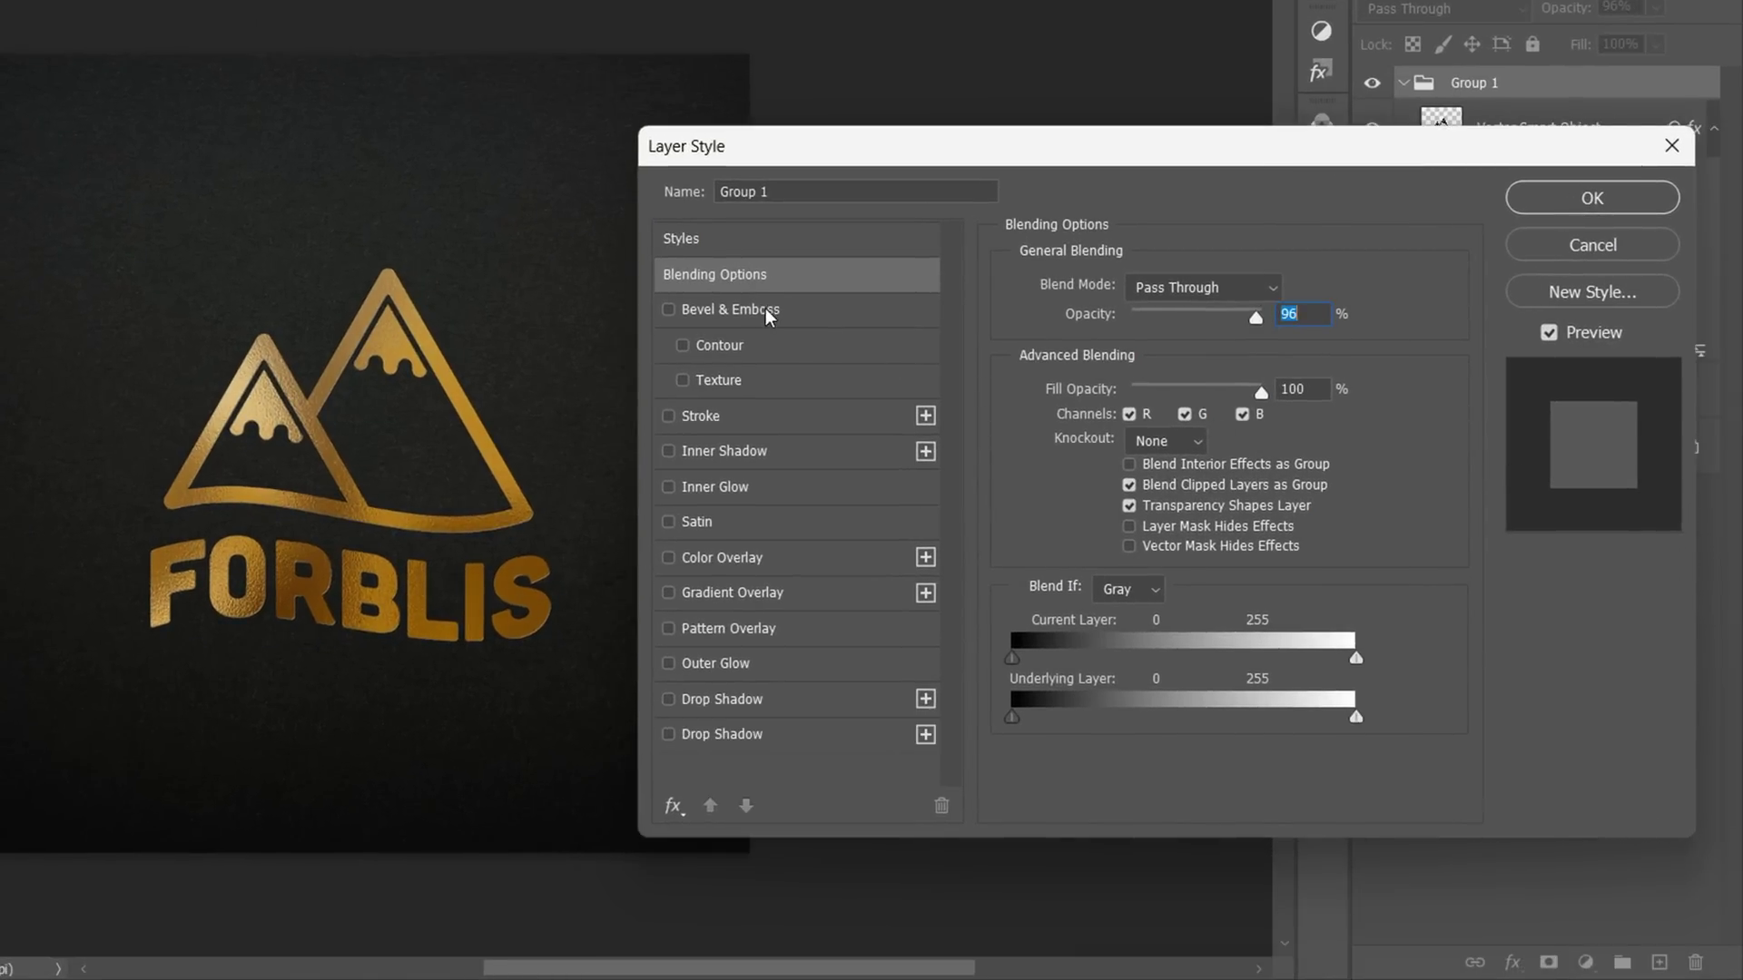
left_click(765, 310)
left_click(1135, 292)
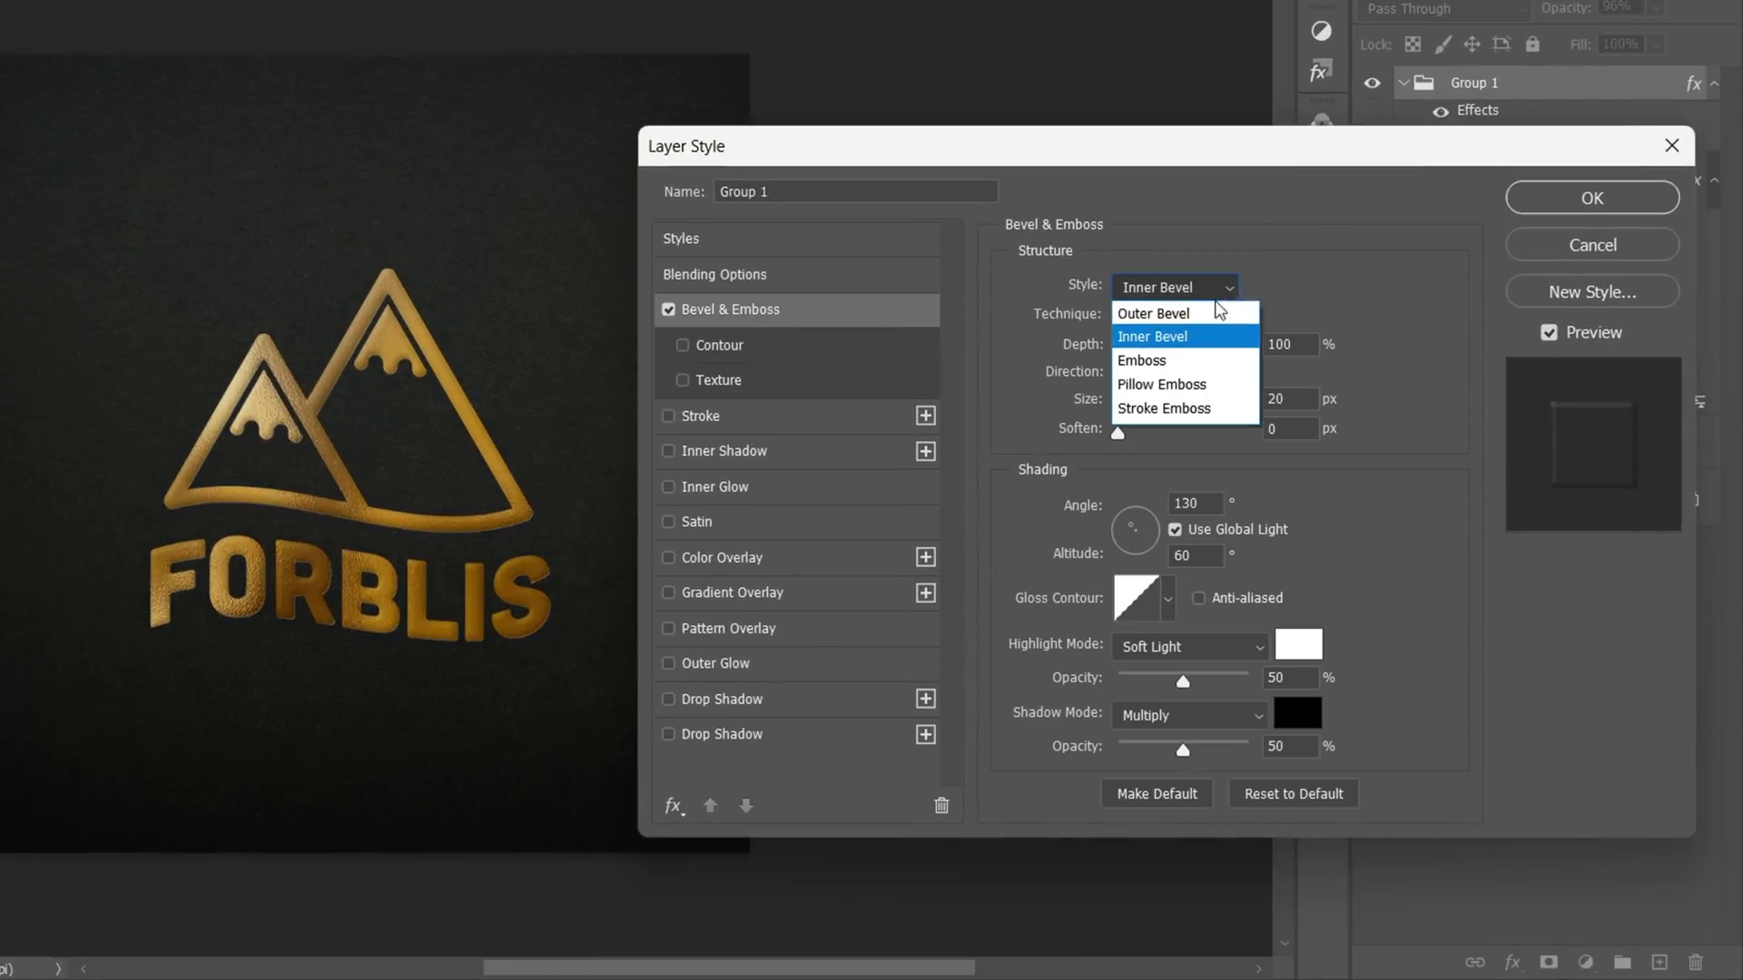
left_click(1201, 340)
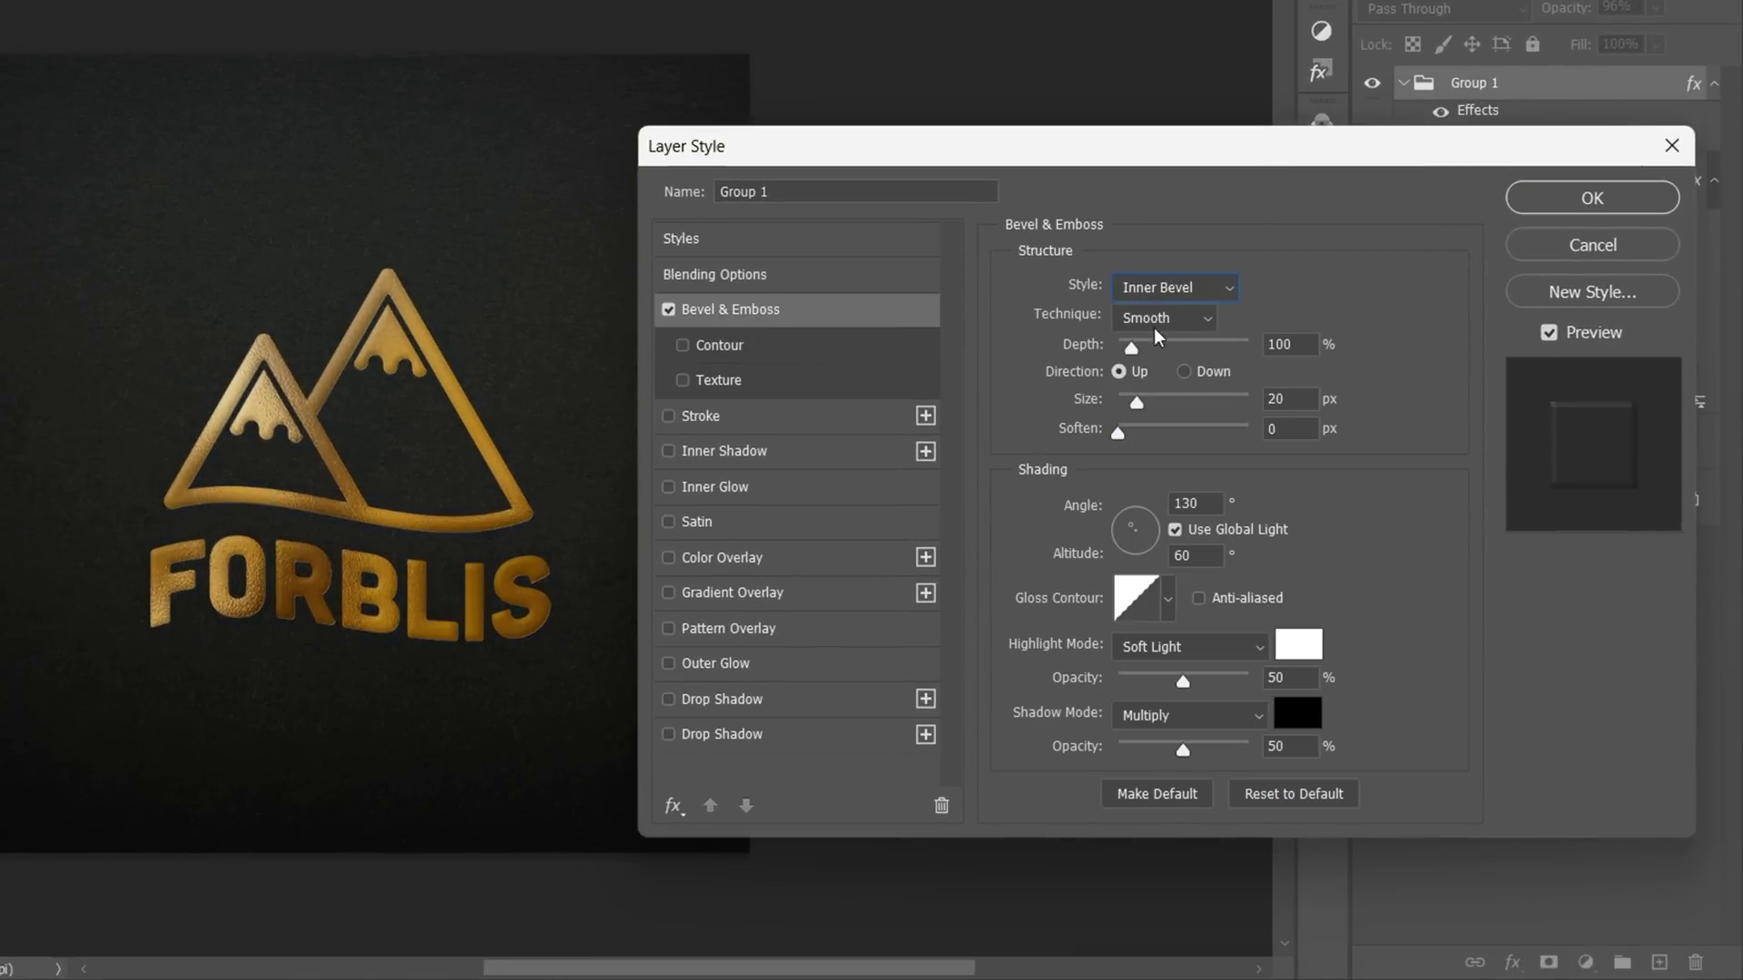
left_click(1262, 343)
type("80")
left_click(1214, 373)
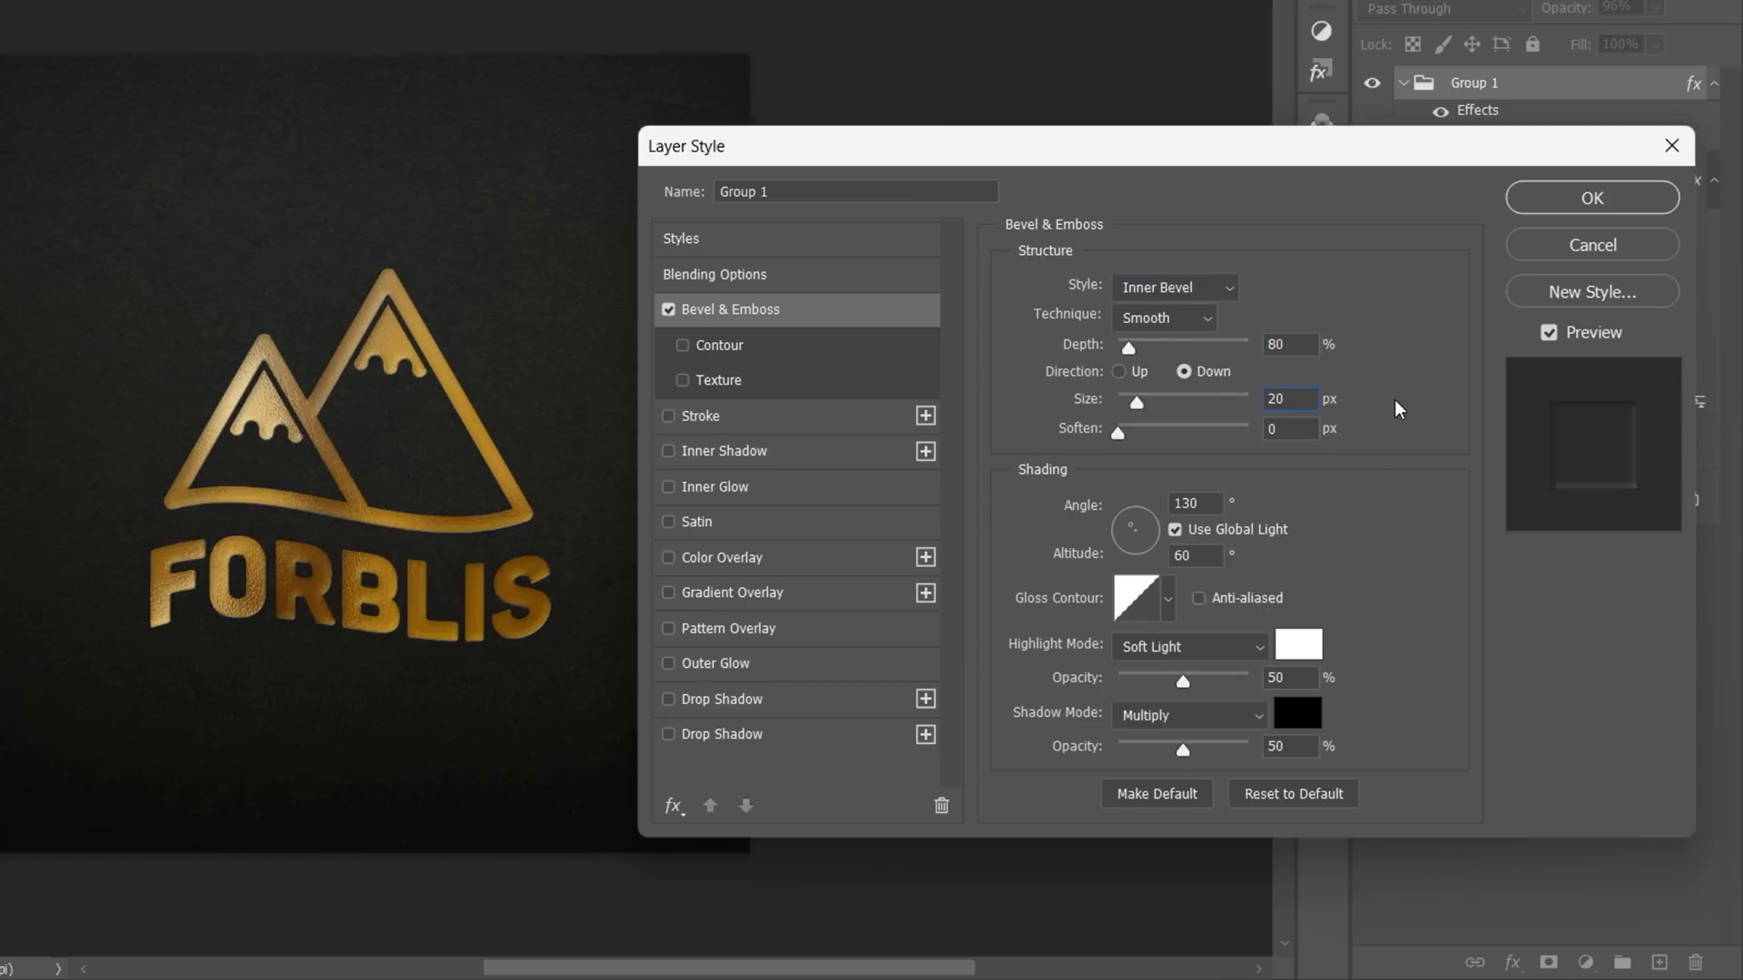
key("Tab")
type("2")
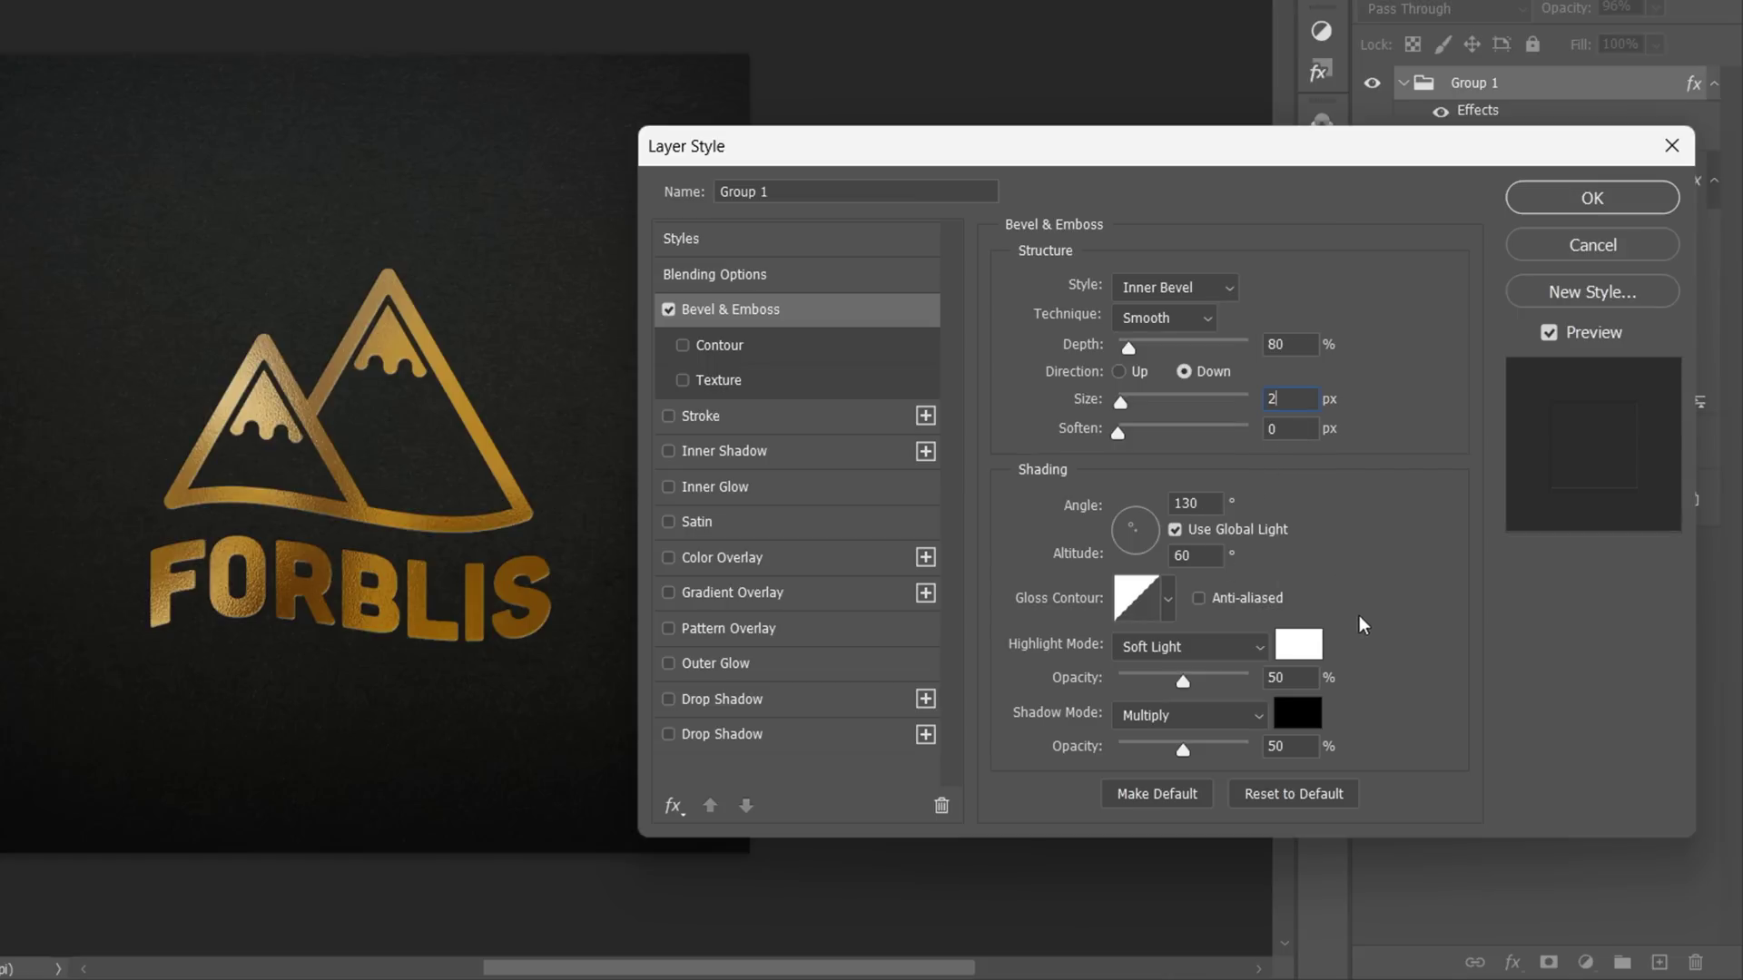
Set the bevel highlight to white Soft Light and shadow opacity to 0.
left_click(1298, 643)
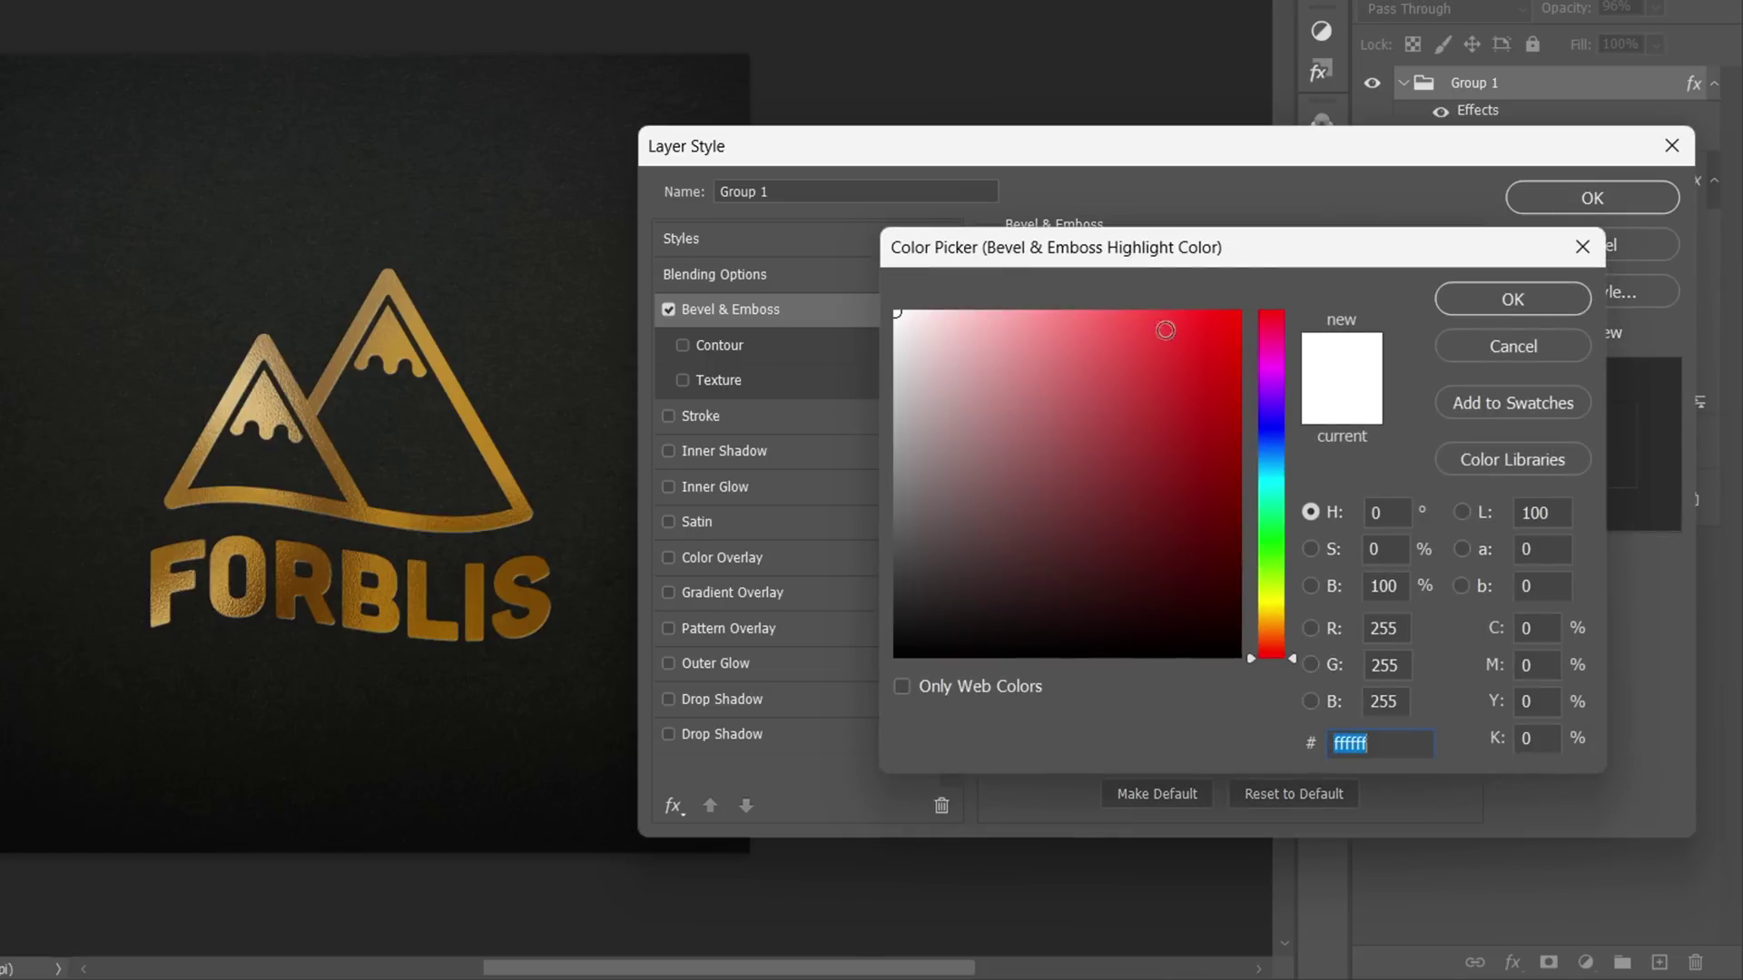
left_click(1463, 301)
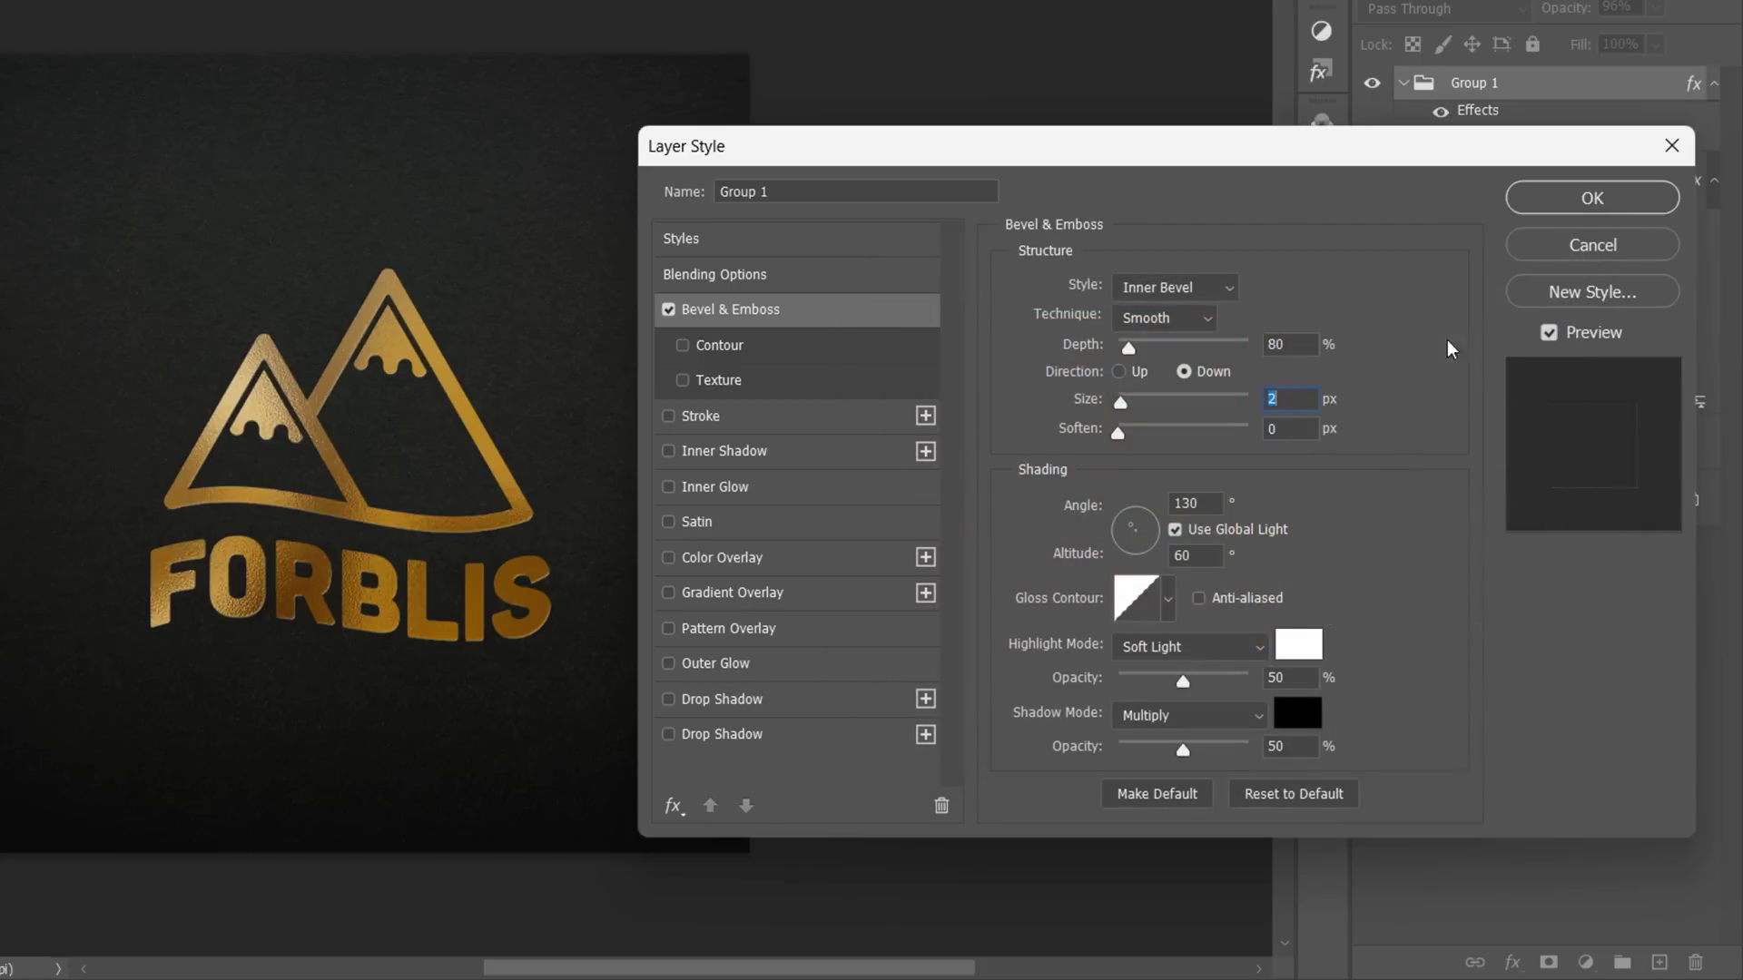
left_click(1182, 640)
left_click(1209, 592)
left_click_drag(1186, 748, 1117, 750)
left_click(1100, 753)
Enable Group 1's inner shadow: black, Multiply, opacity 80, distance 4, size 0.
left_click(795, 447)
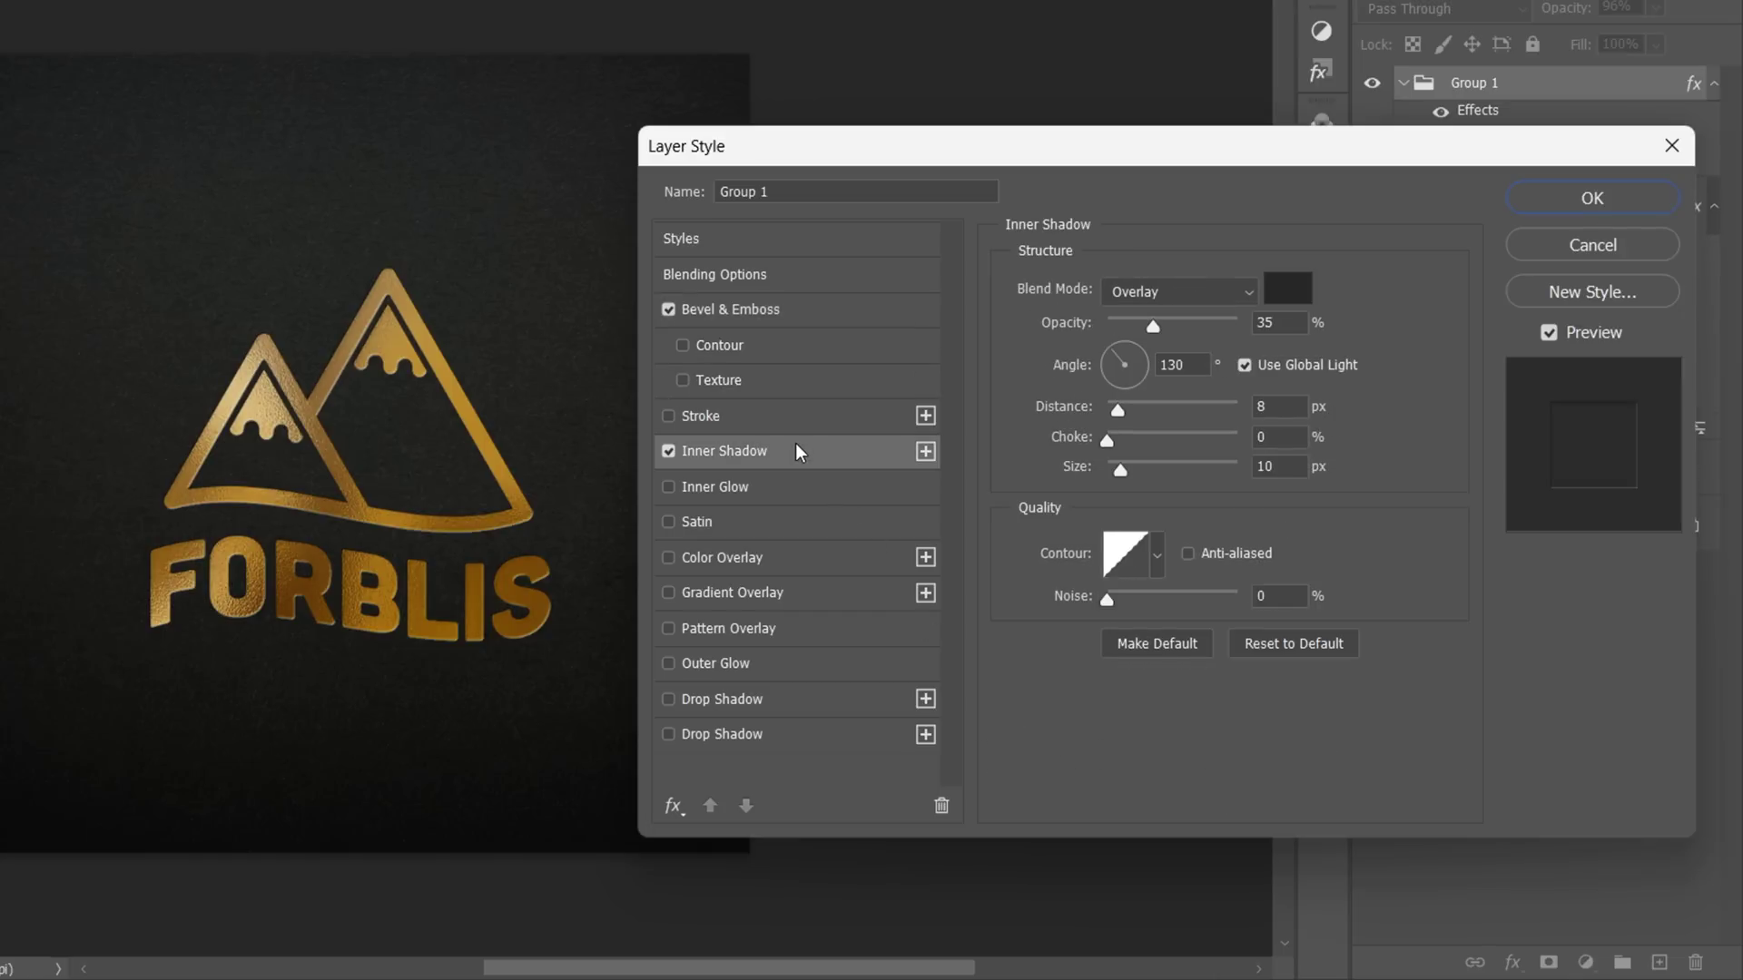
left_click(1155, 300)
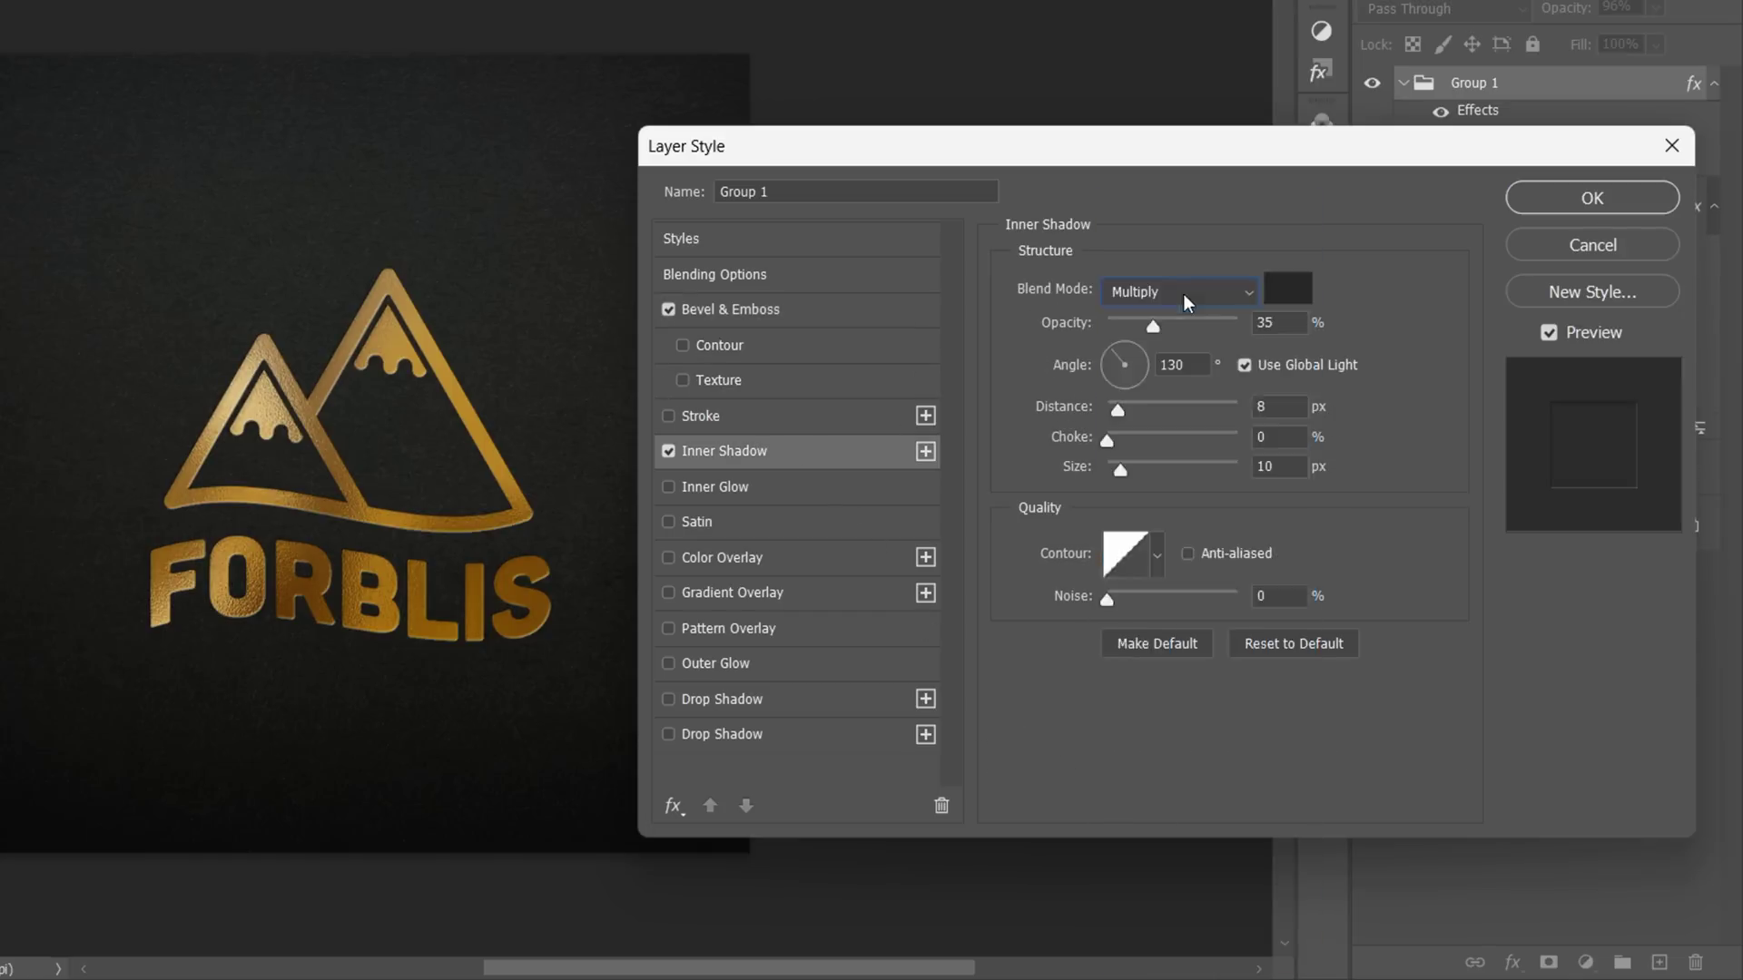
left_click(1289, 290)
left_click(899, 656)
left_click_drag(899, 655, 895, 656)
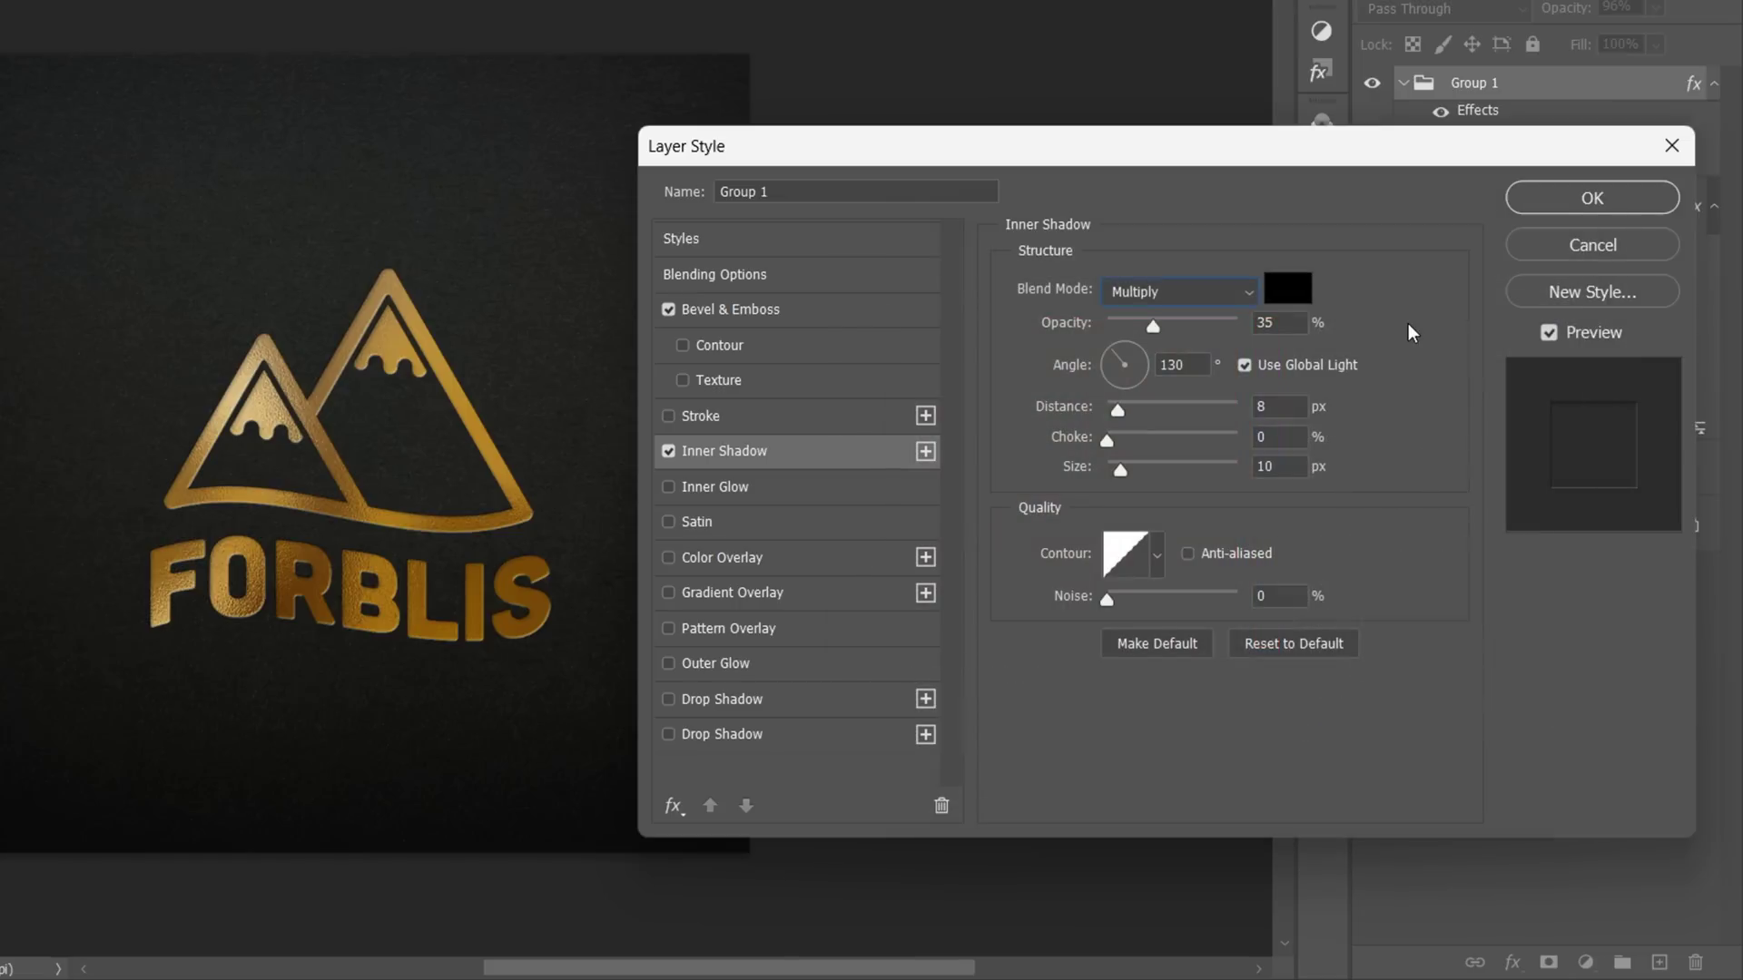
key("Tab")
type("80")
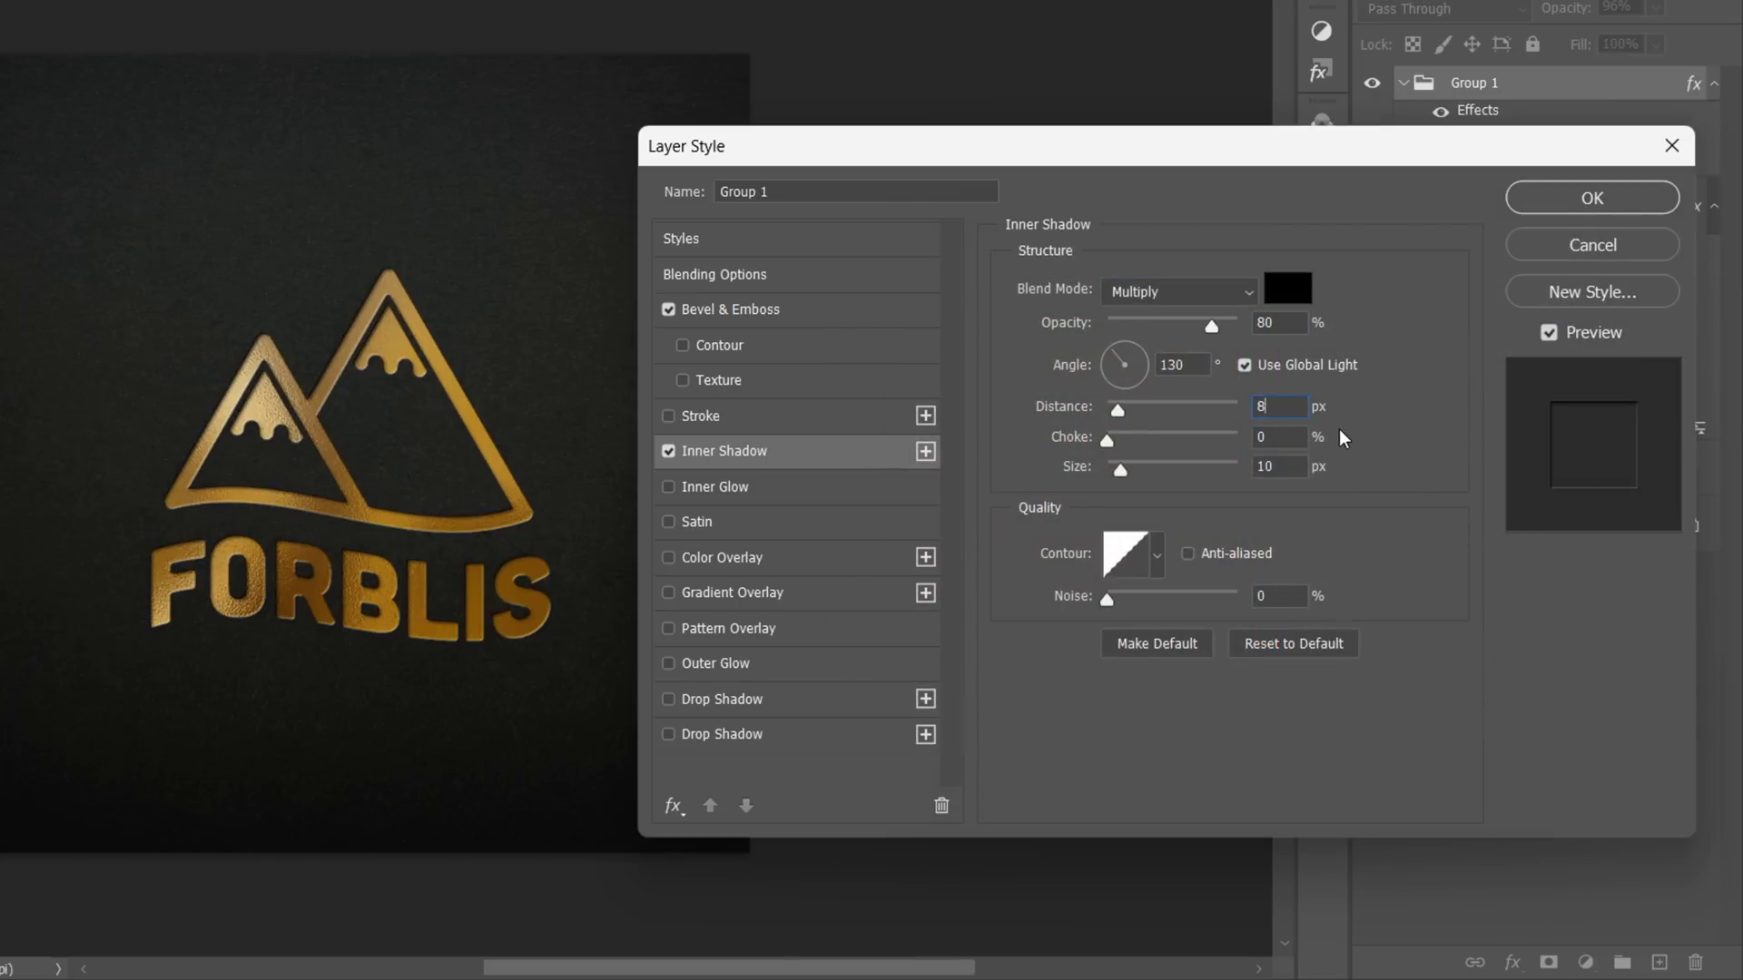
type("4")
key("Tab")
key("Tab")
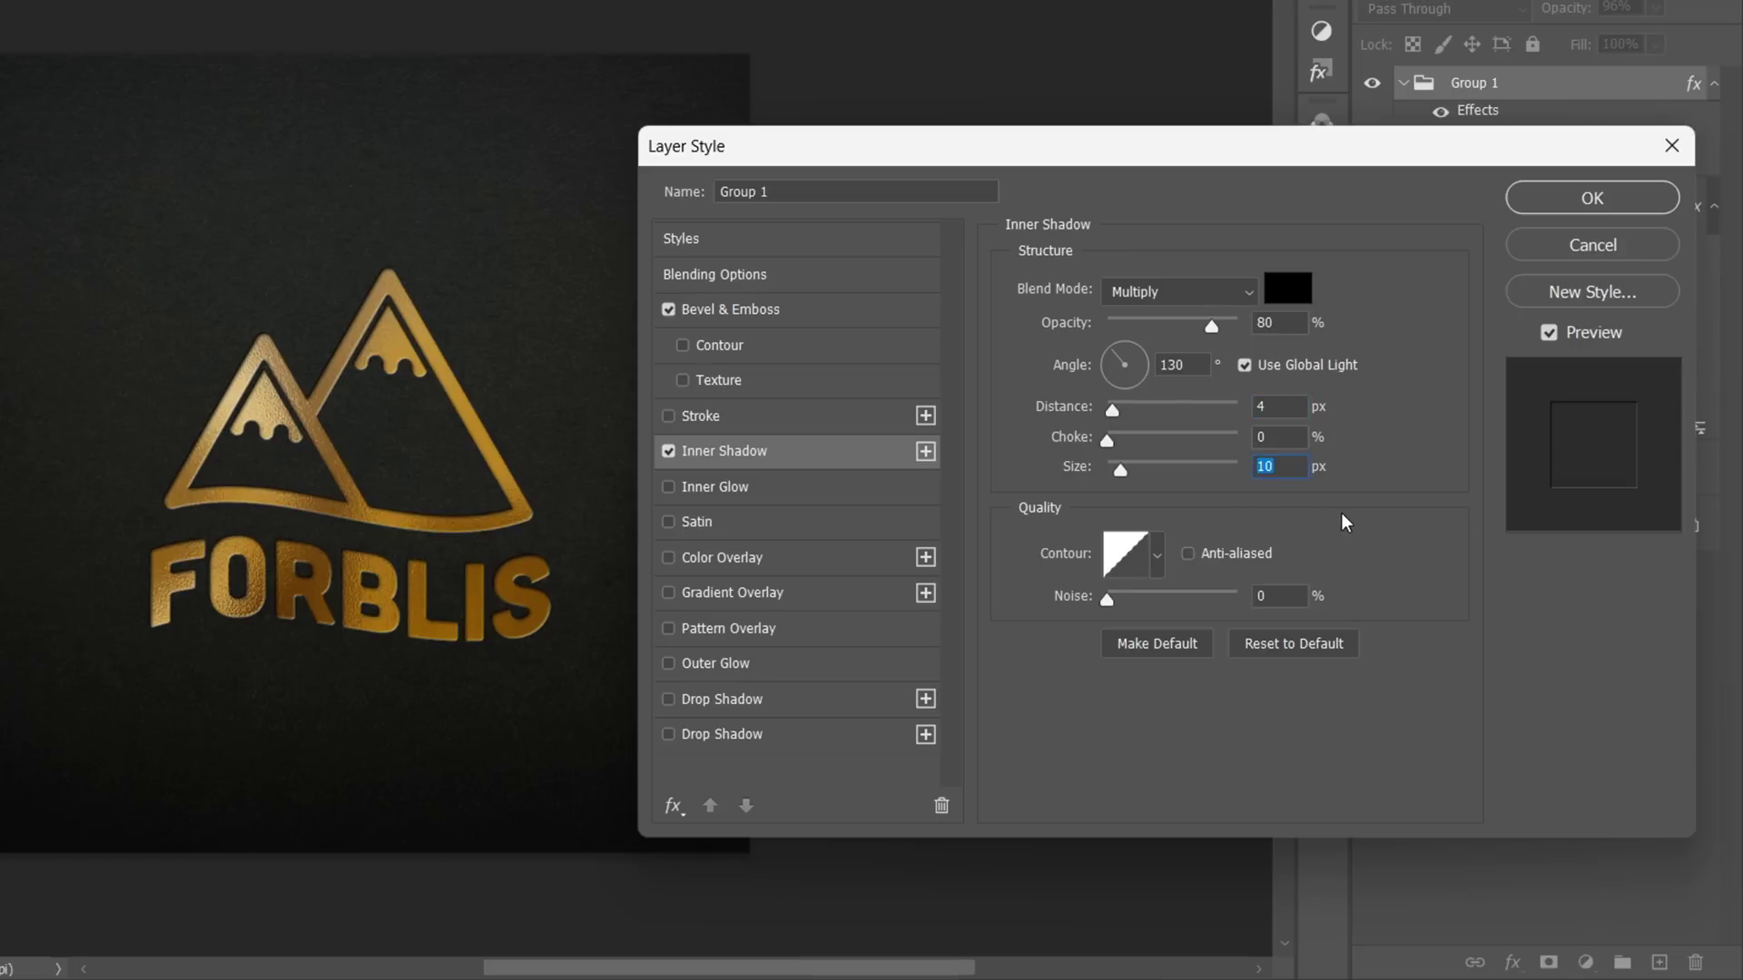
type("0")
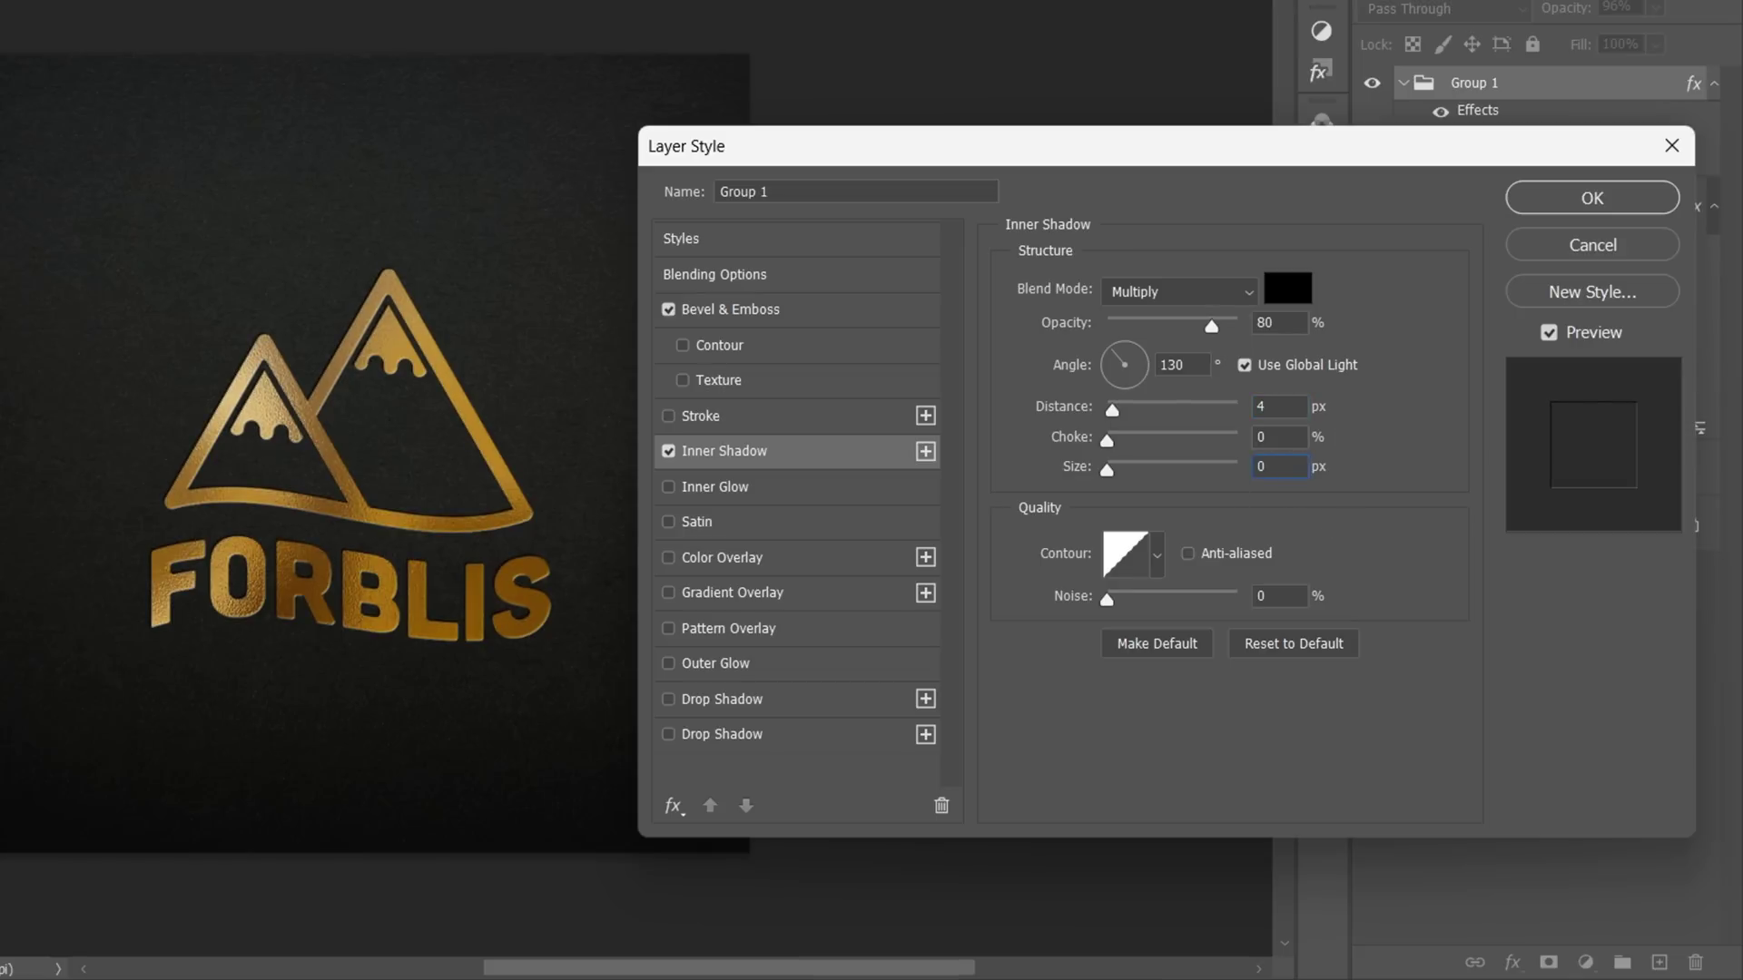
Add a reversed black-to-white gradient overlay in Soft Light at 15% opacity.
left_click(775, 591)
left_click(1175, 348)
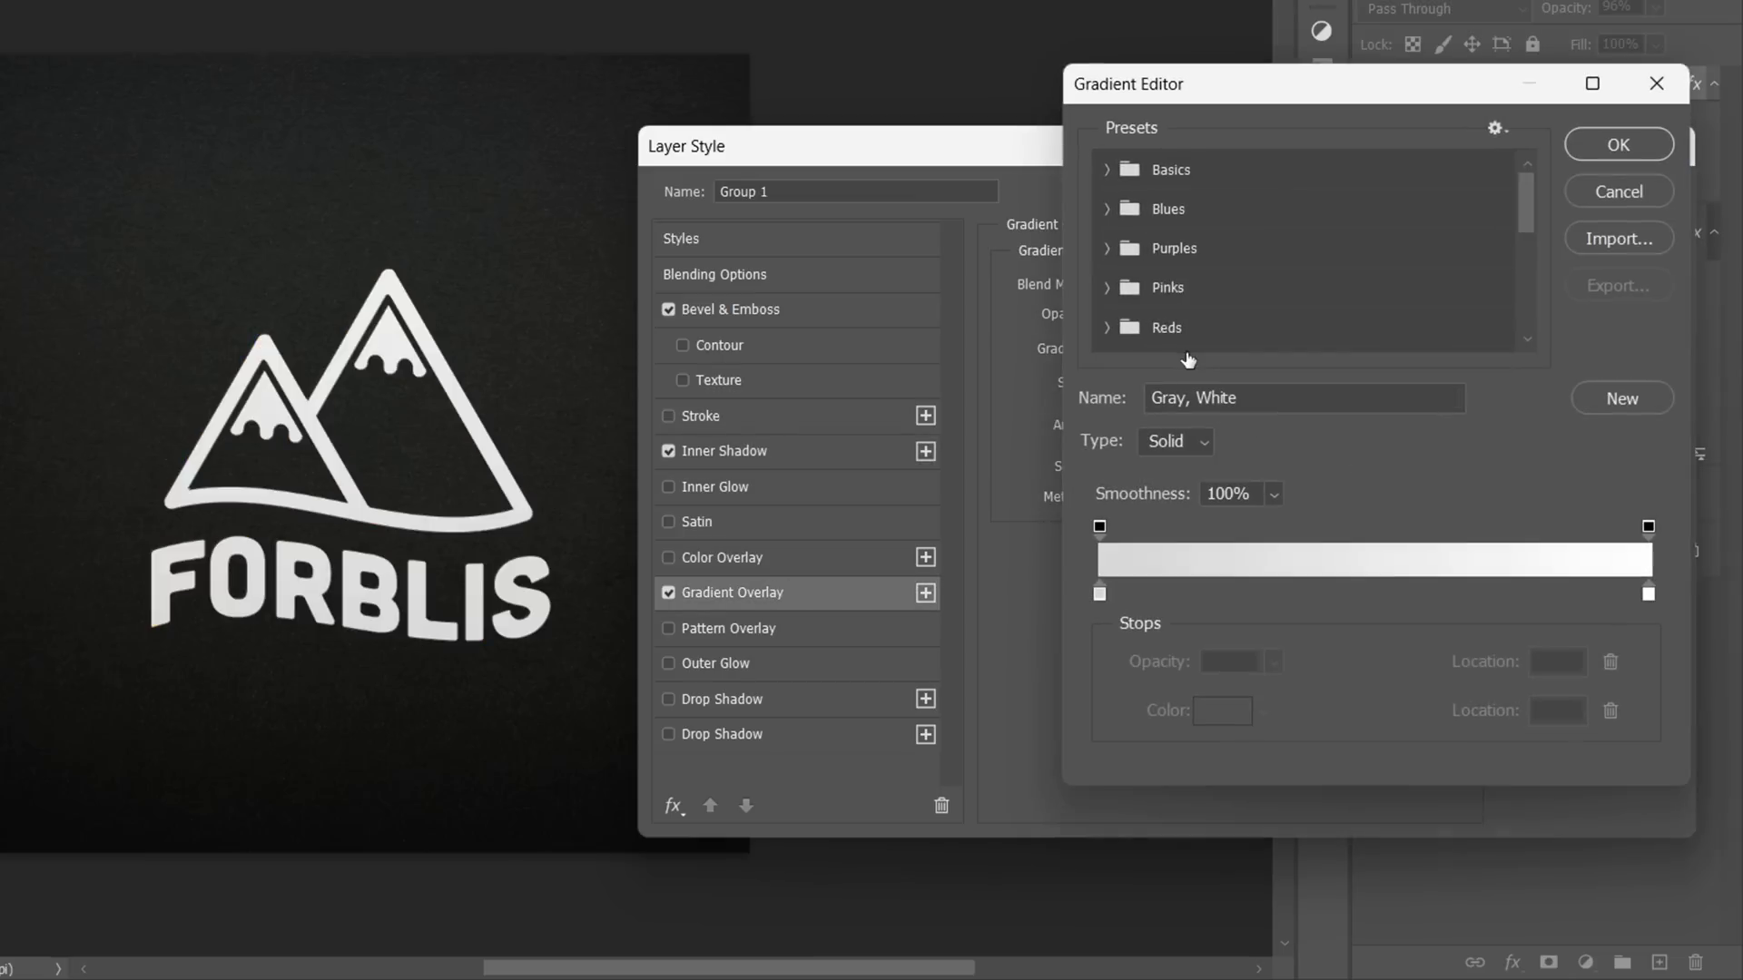
left_click(1107, 169)
left_click(1228, 212)
left_click(1590, 152)
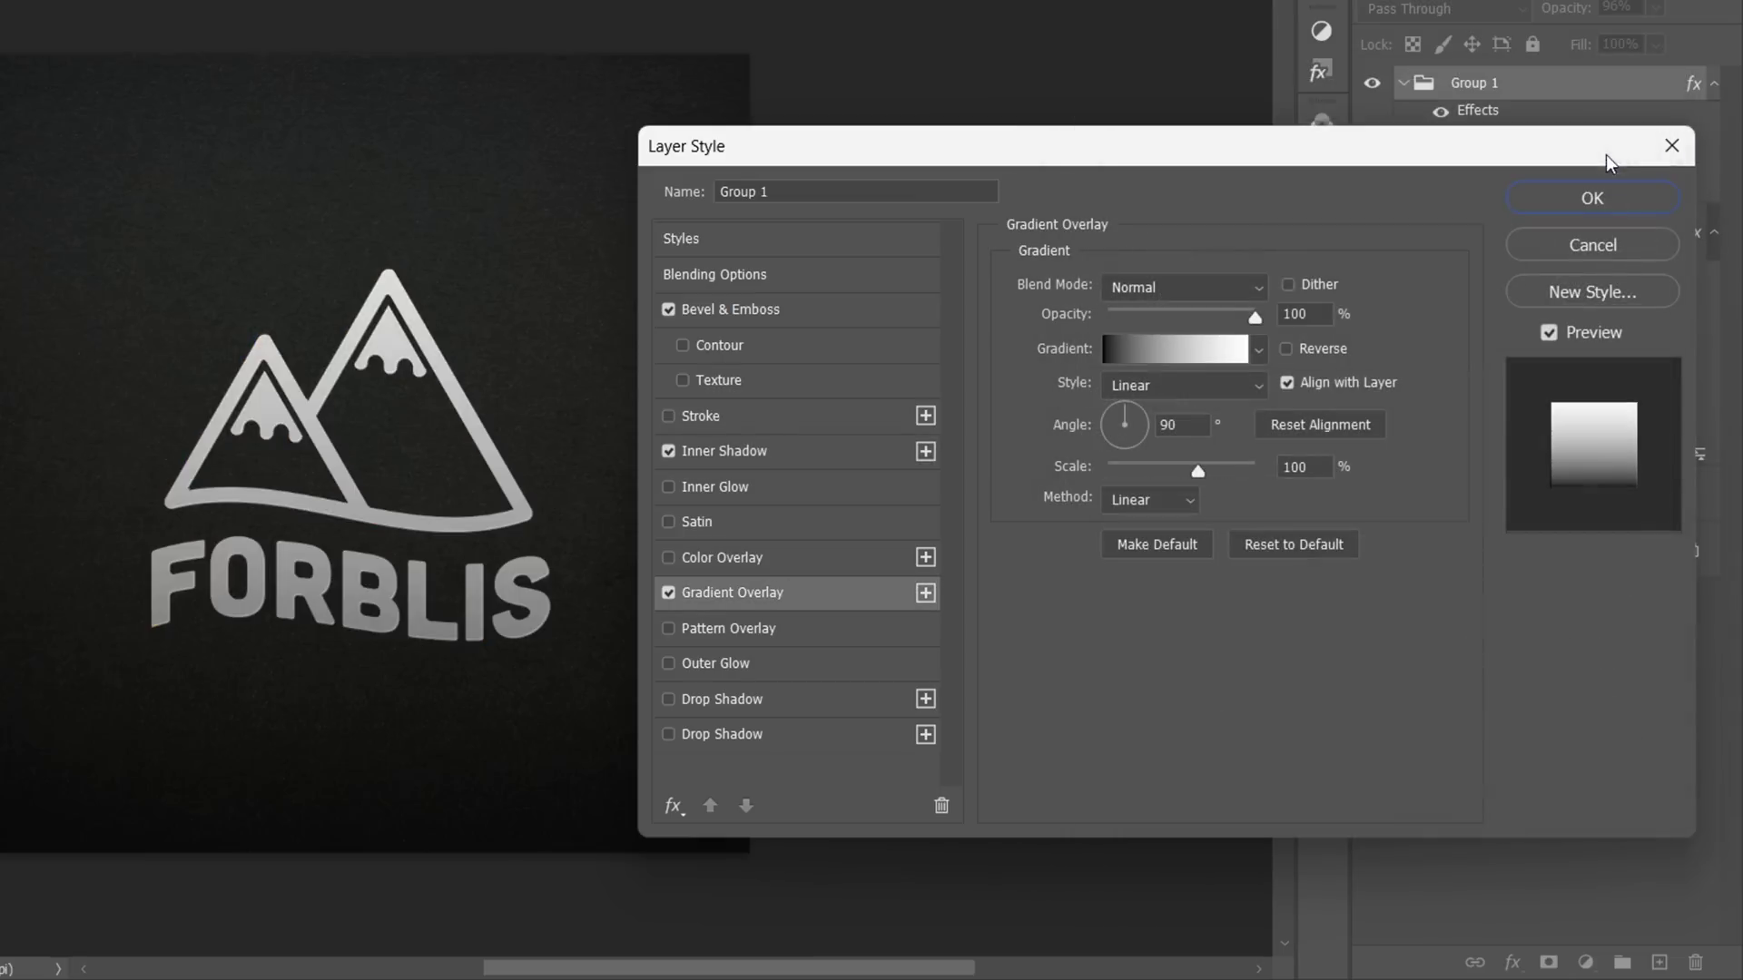
left_click(1288, 350)
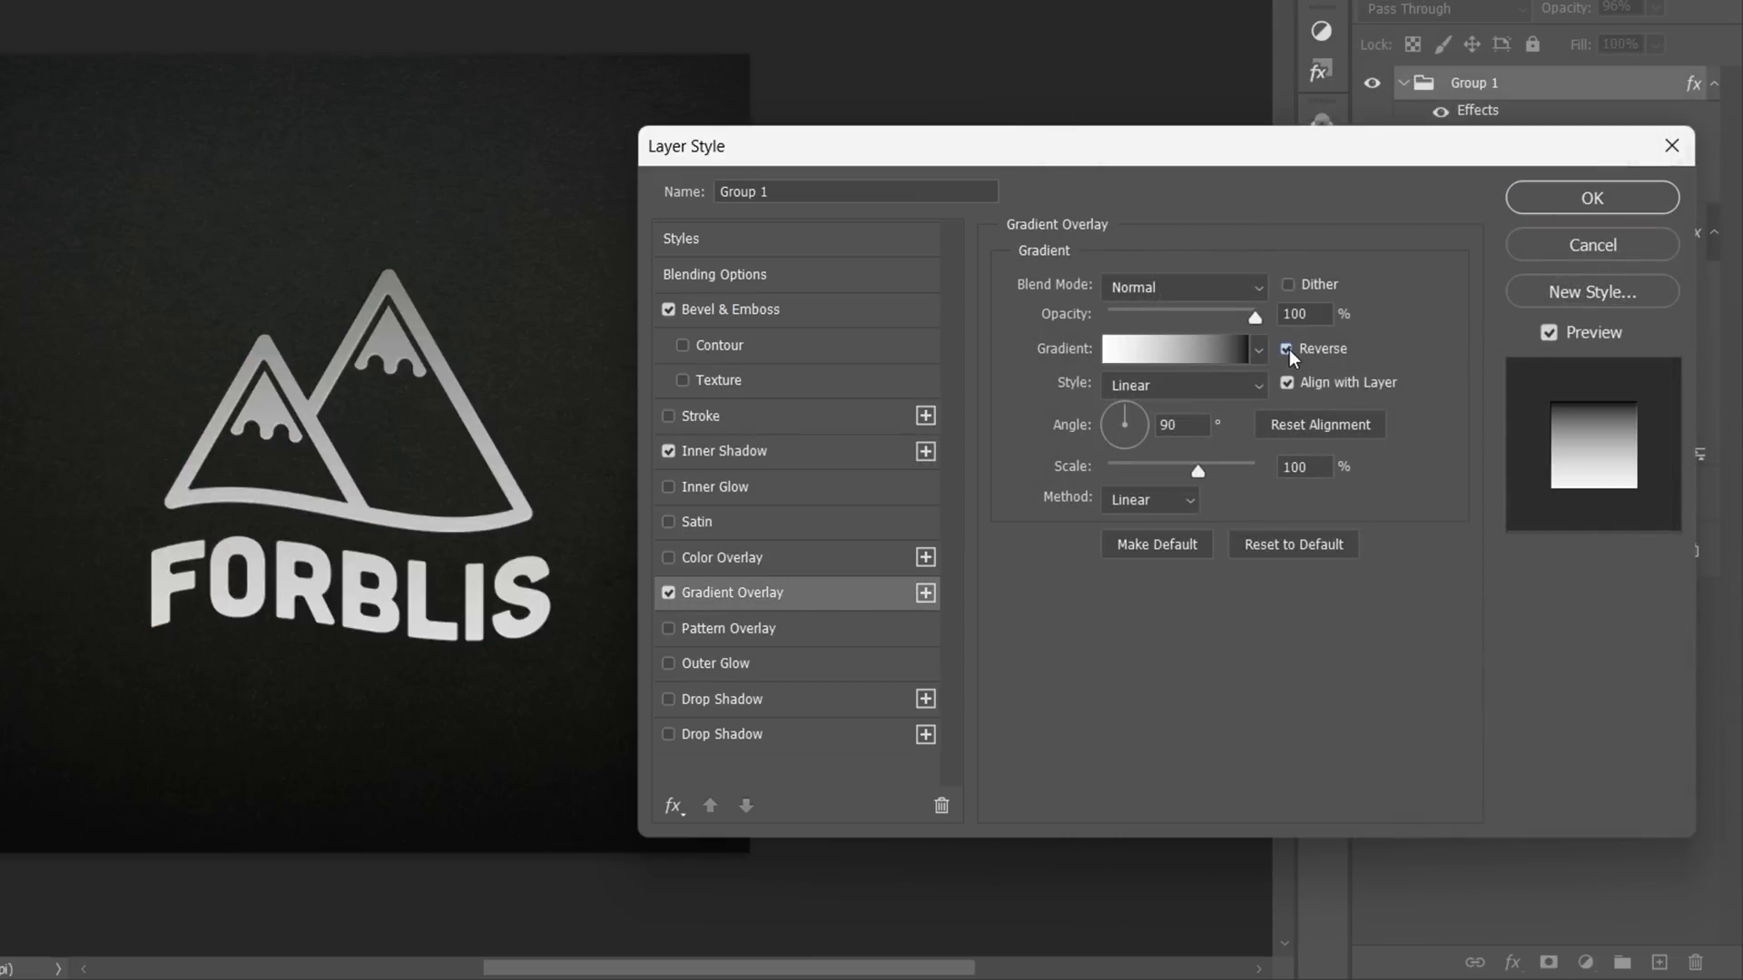
left_click(1224, 288)
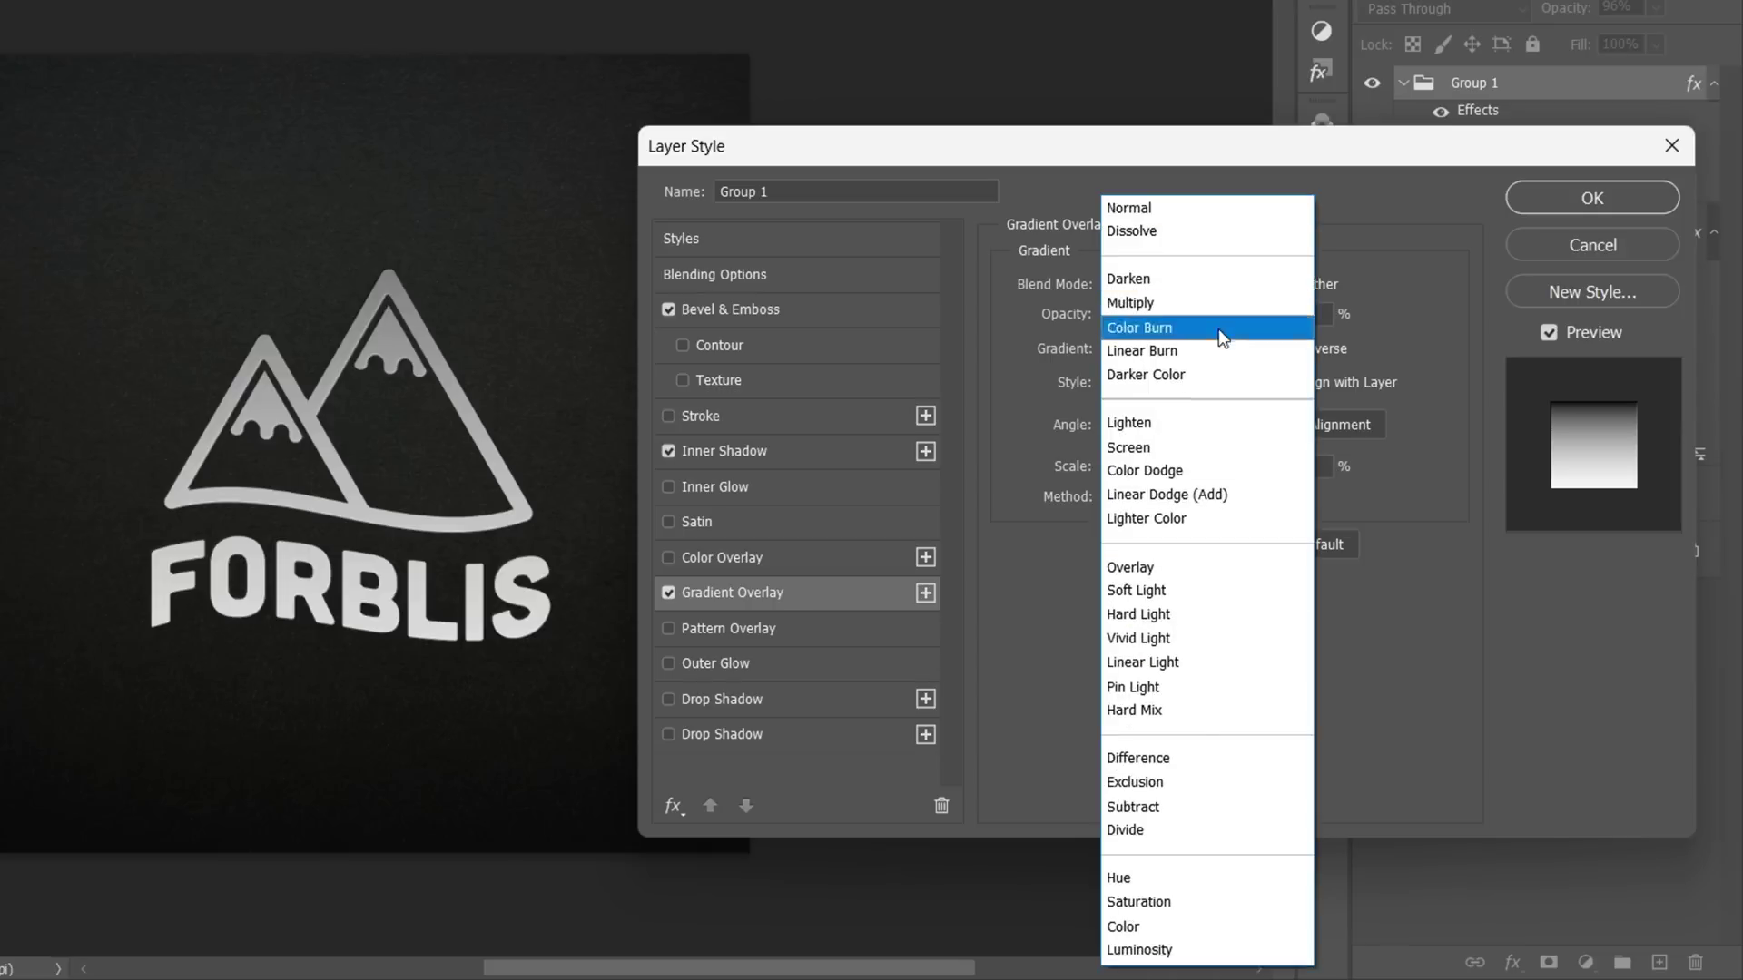
left_click(1187, 589)
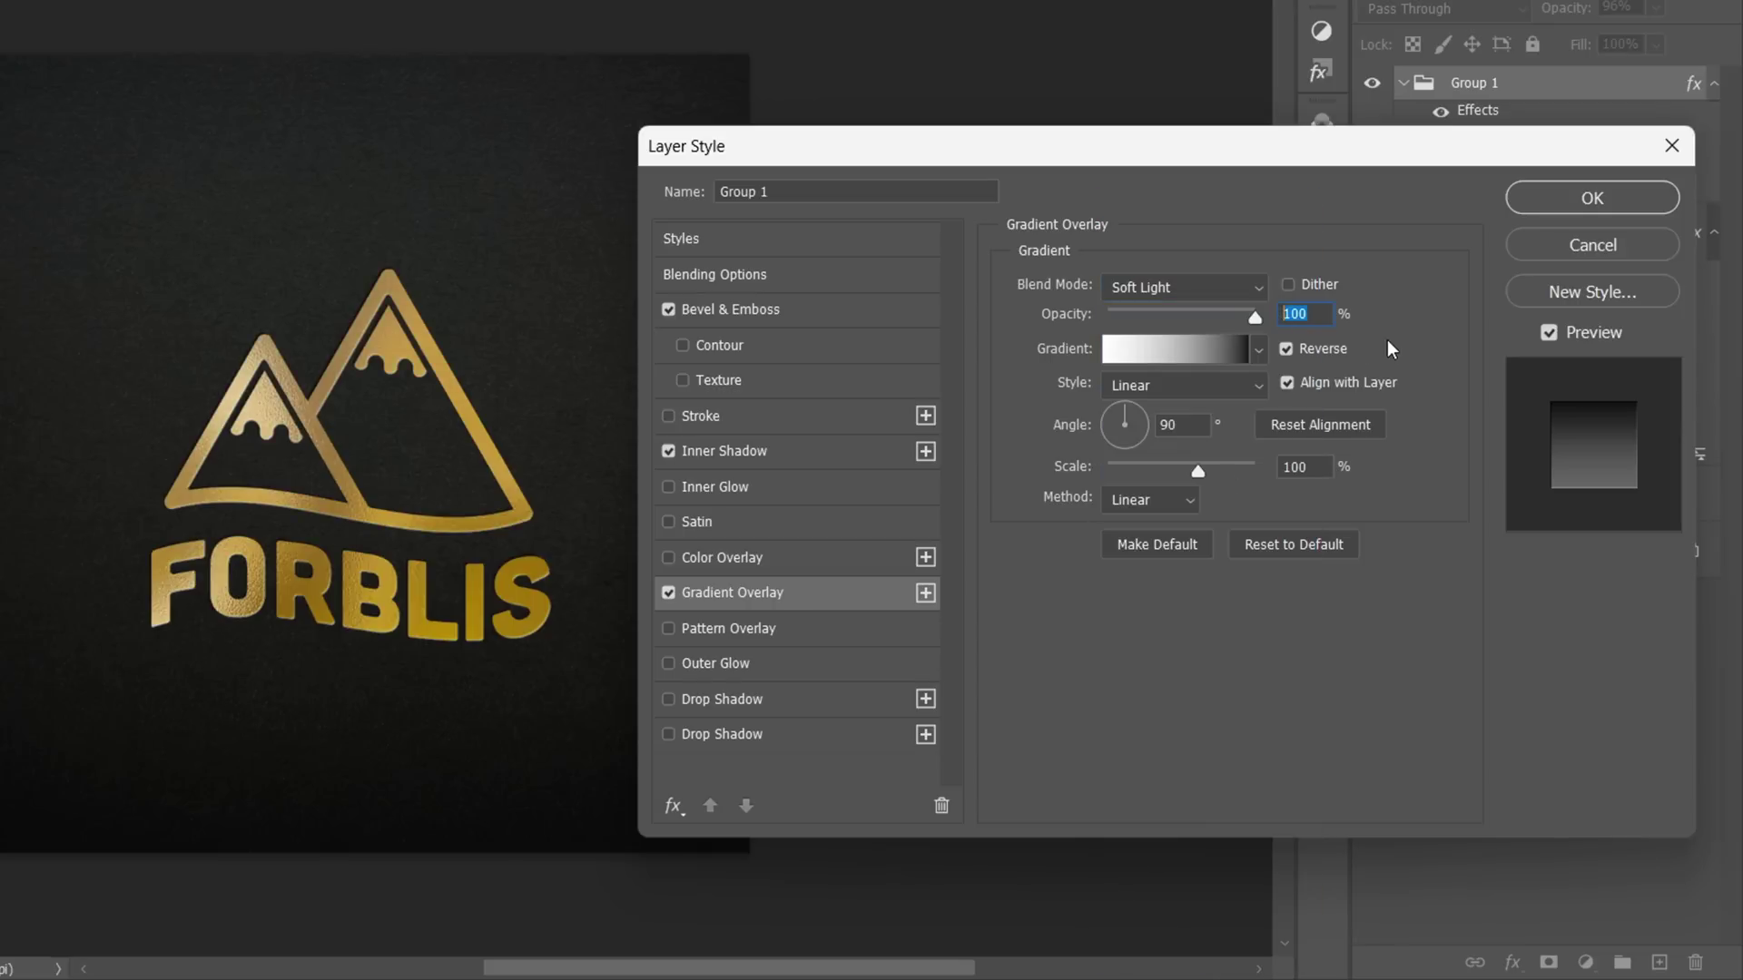
type("15")
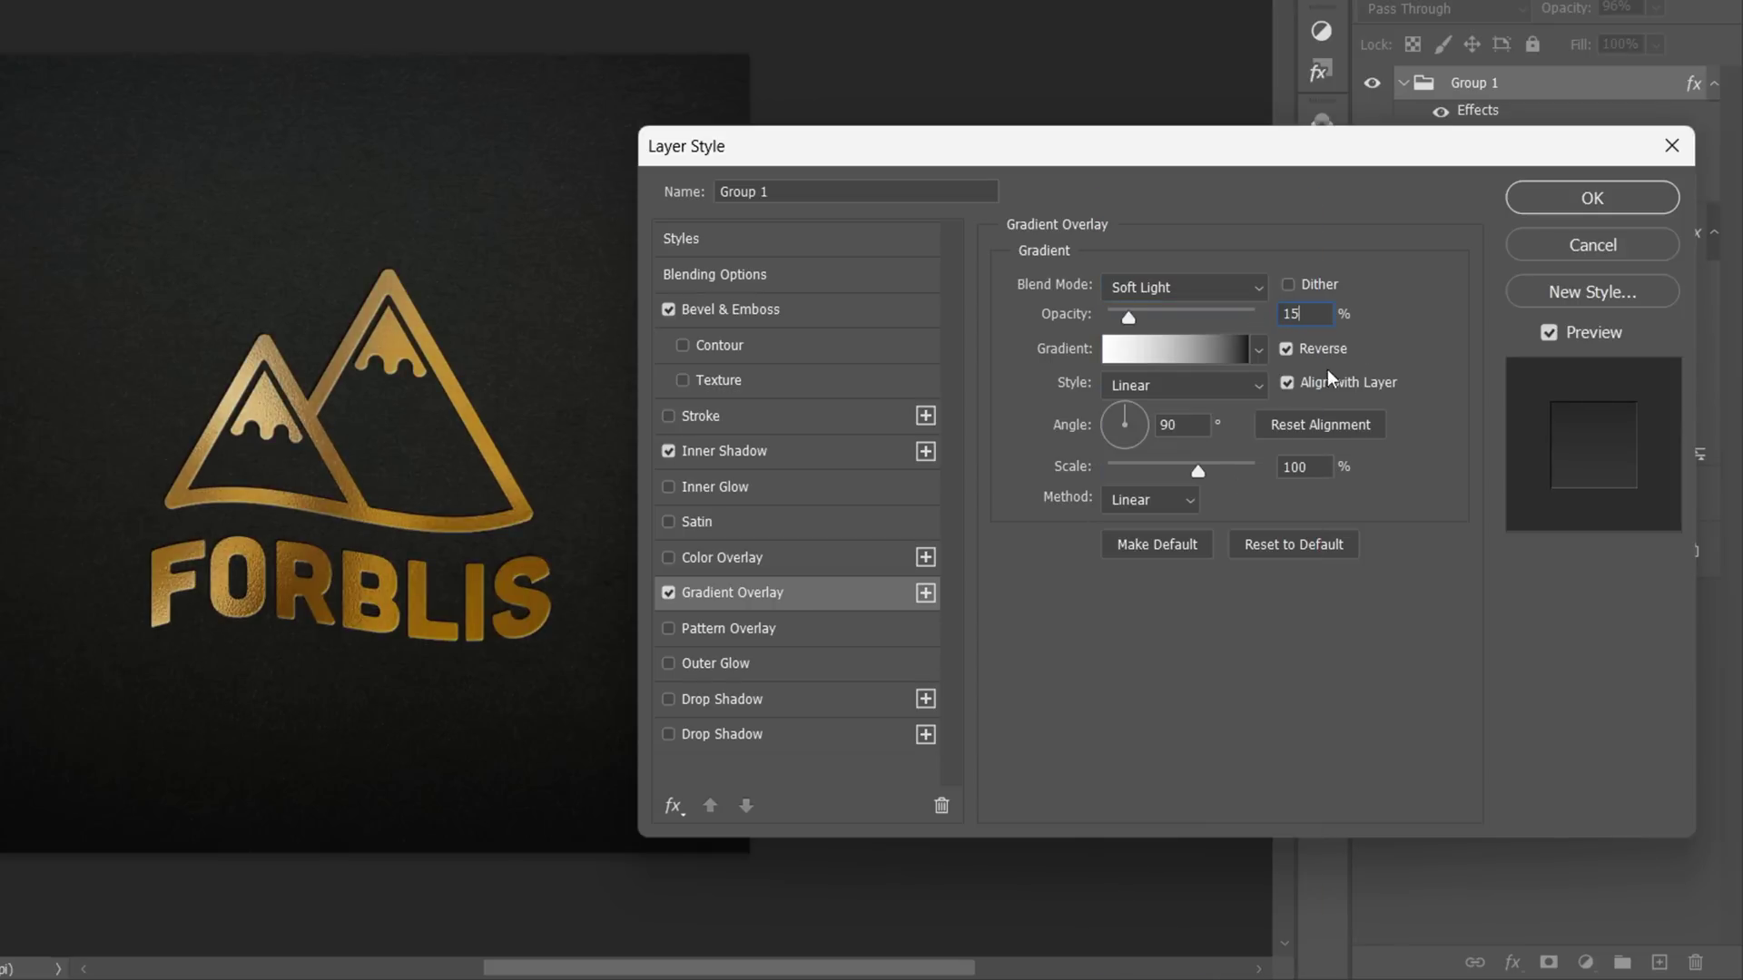
Set the gradient to Reflected style, -130° angle, 70% scale and Perceptual method.
left_click(1235, 391)
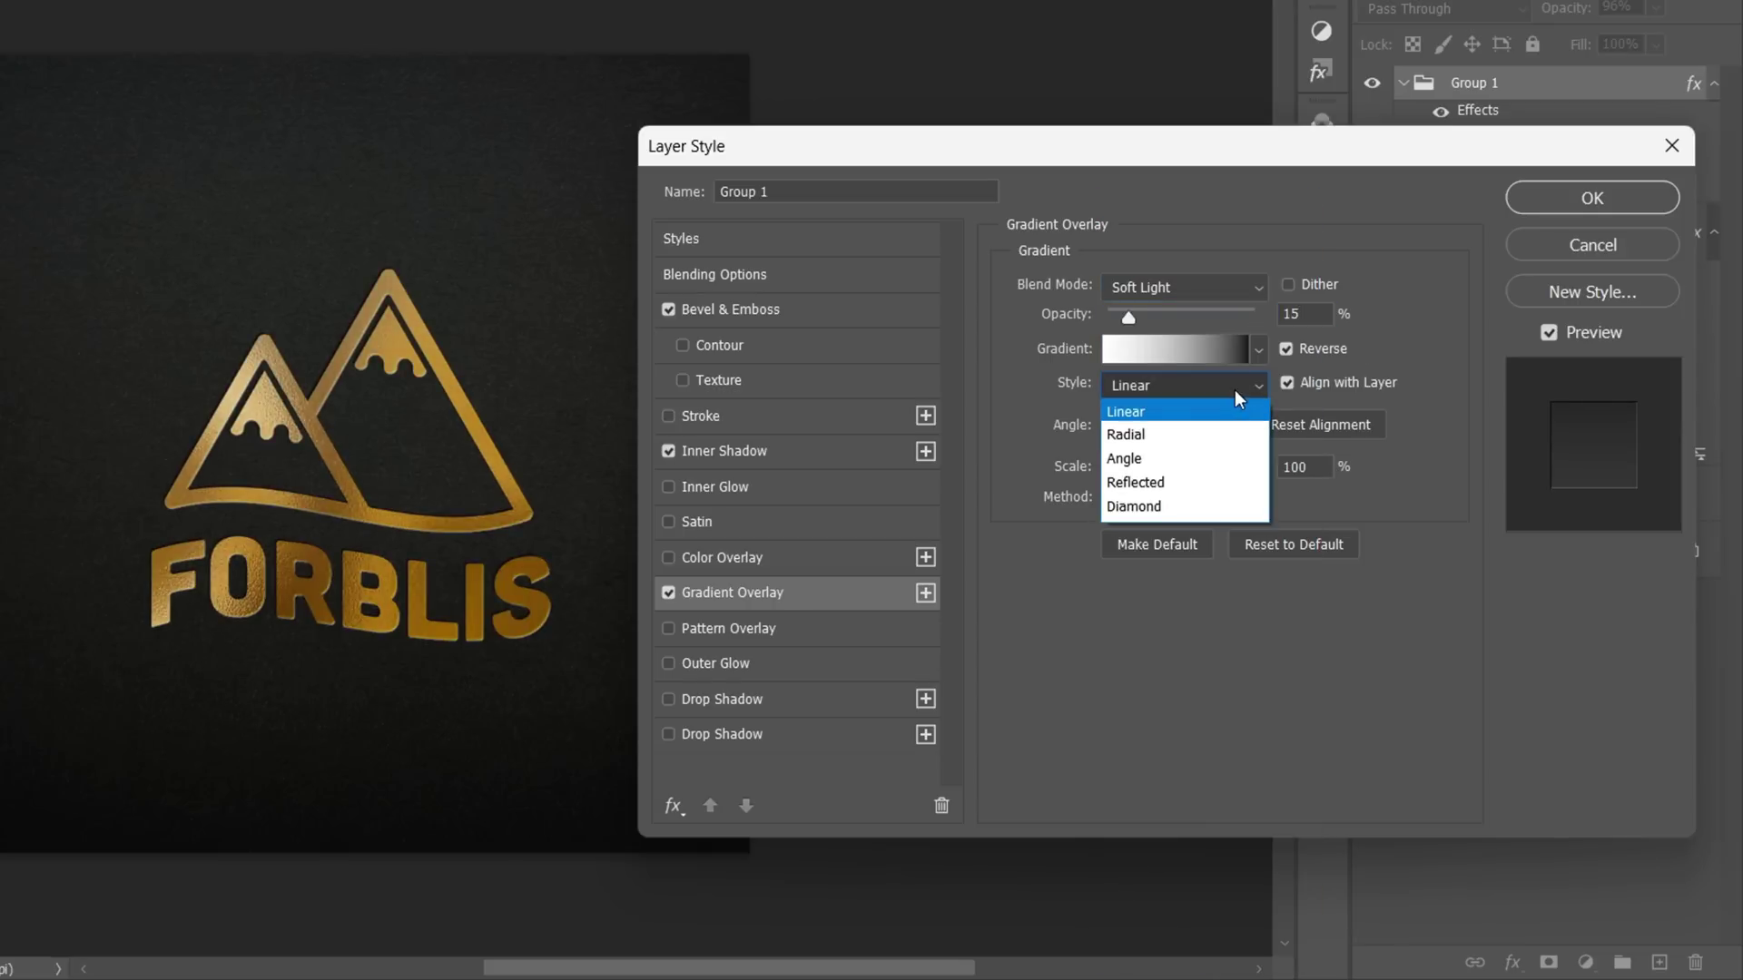
left_click(1166, 478)
double_click(1178, 425)
type("-130")
double_click(1278, 475)
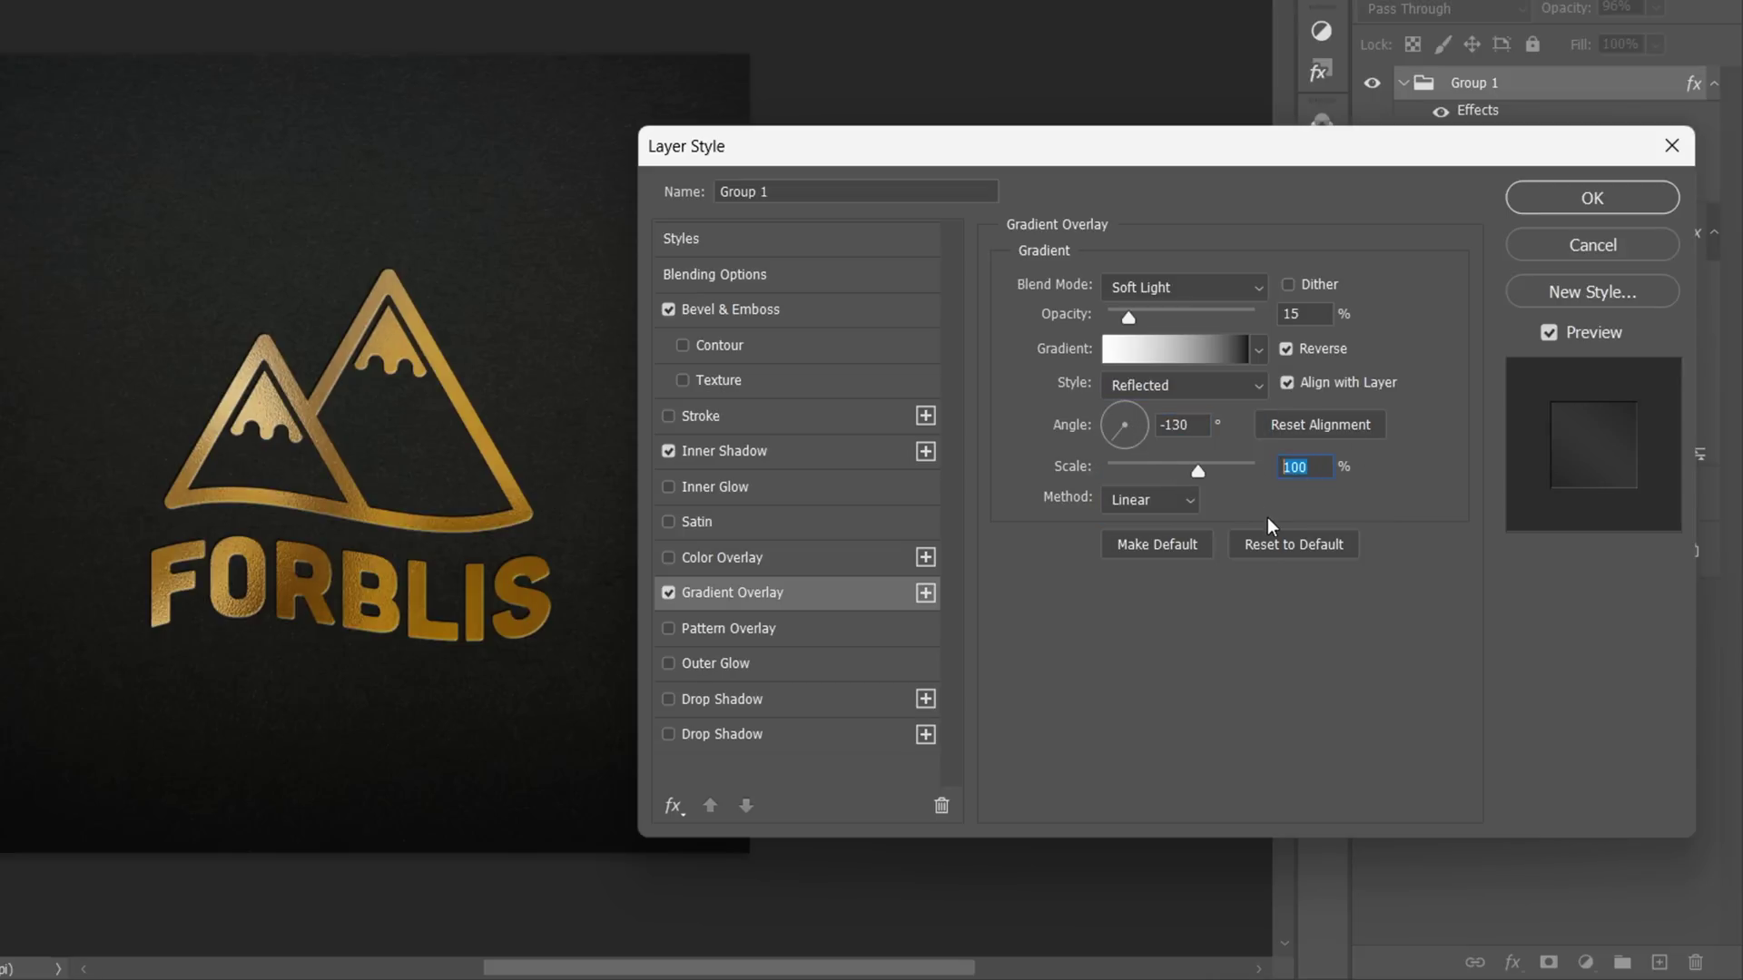
type("70")
left_click(1155, 501)
left_click(1134, 528)
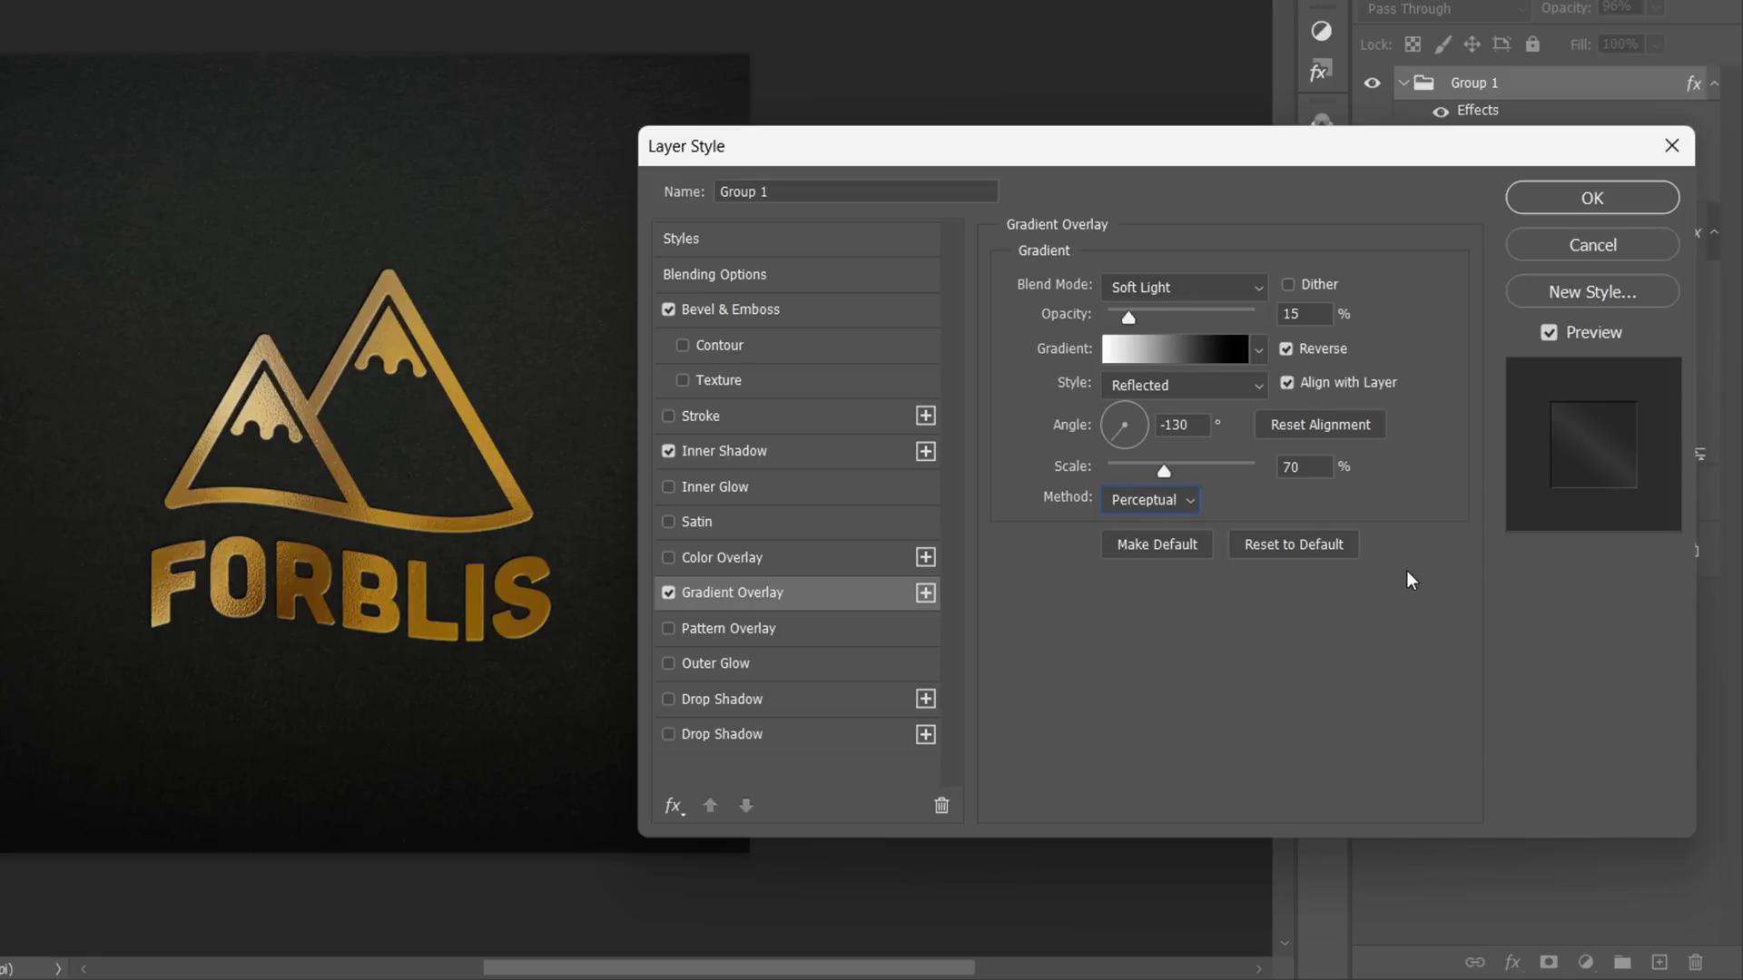
Add a white Soft Light drop shadow at 85% opacity.
left_click(809, 700)
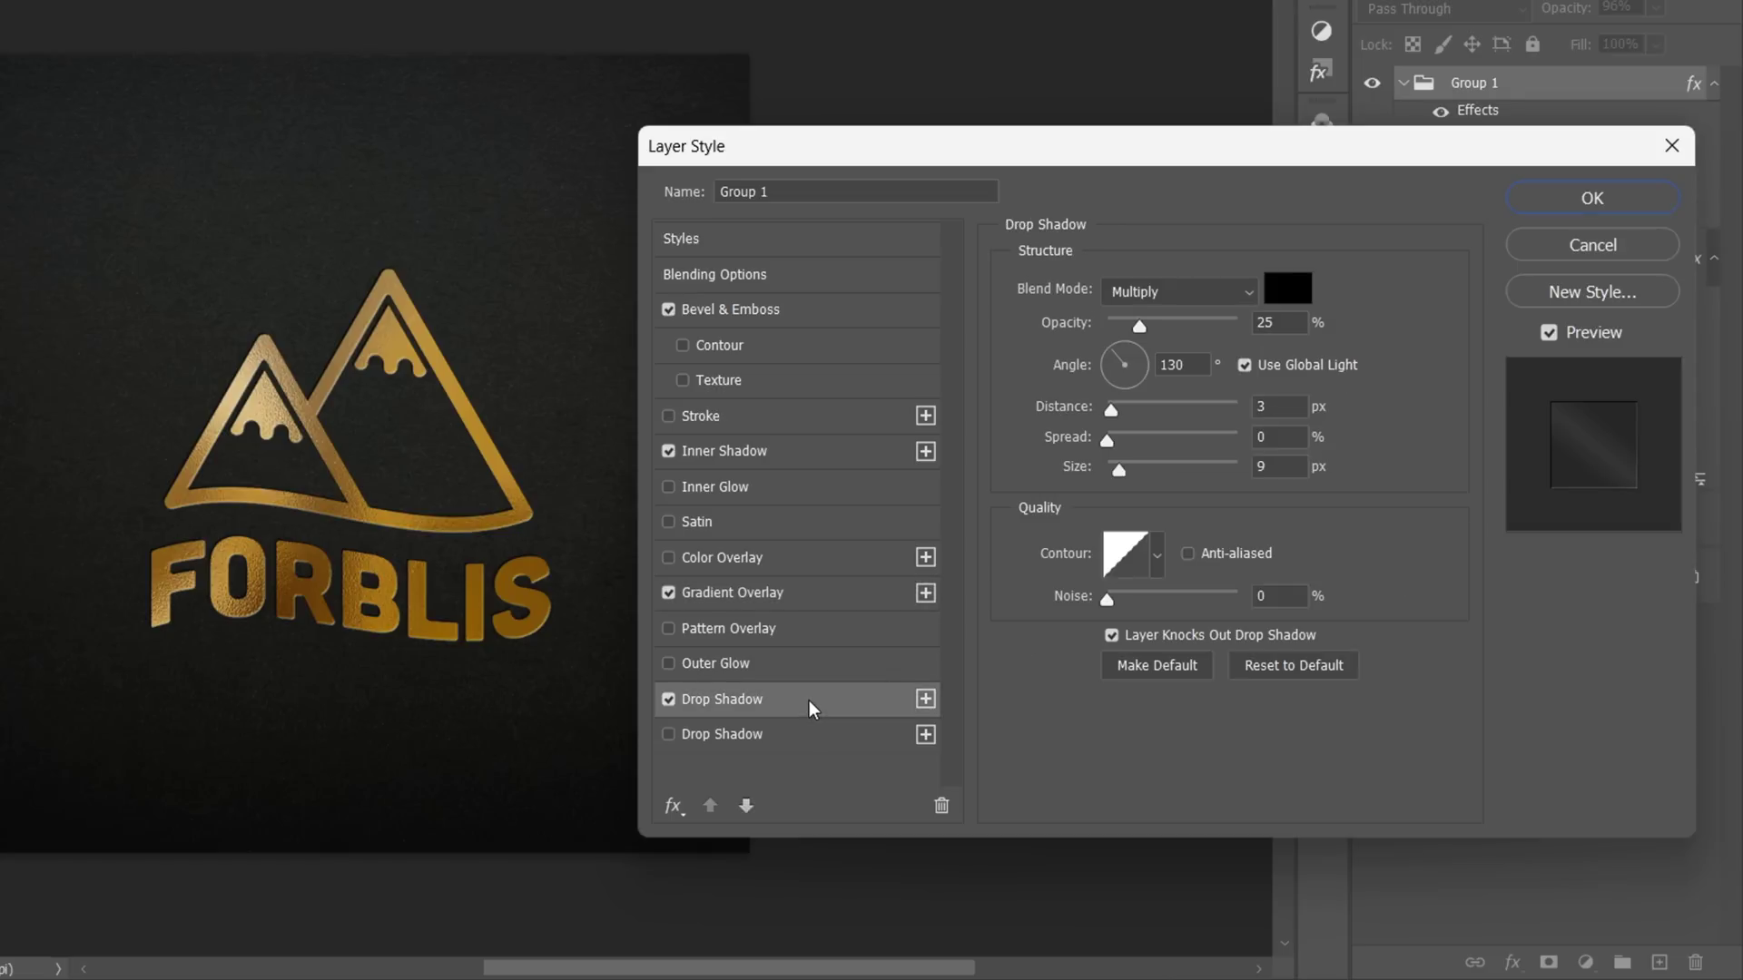
left_click(1289, 291)
left_click_drag(997, 338, 897, 312)
left_click(1491, 300)
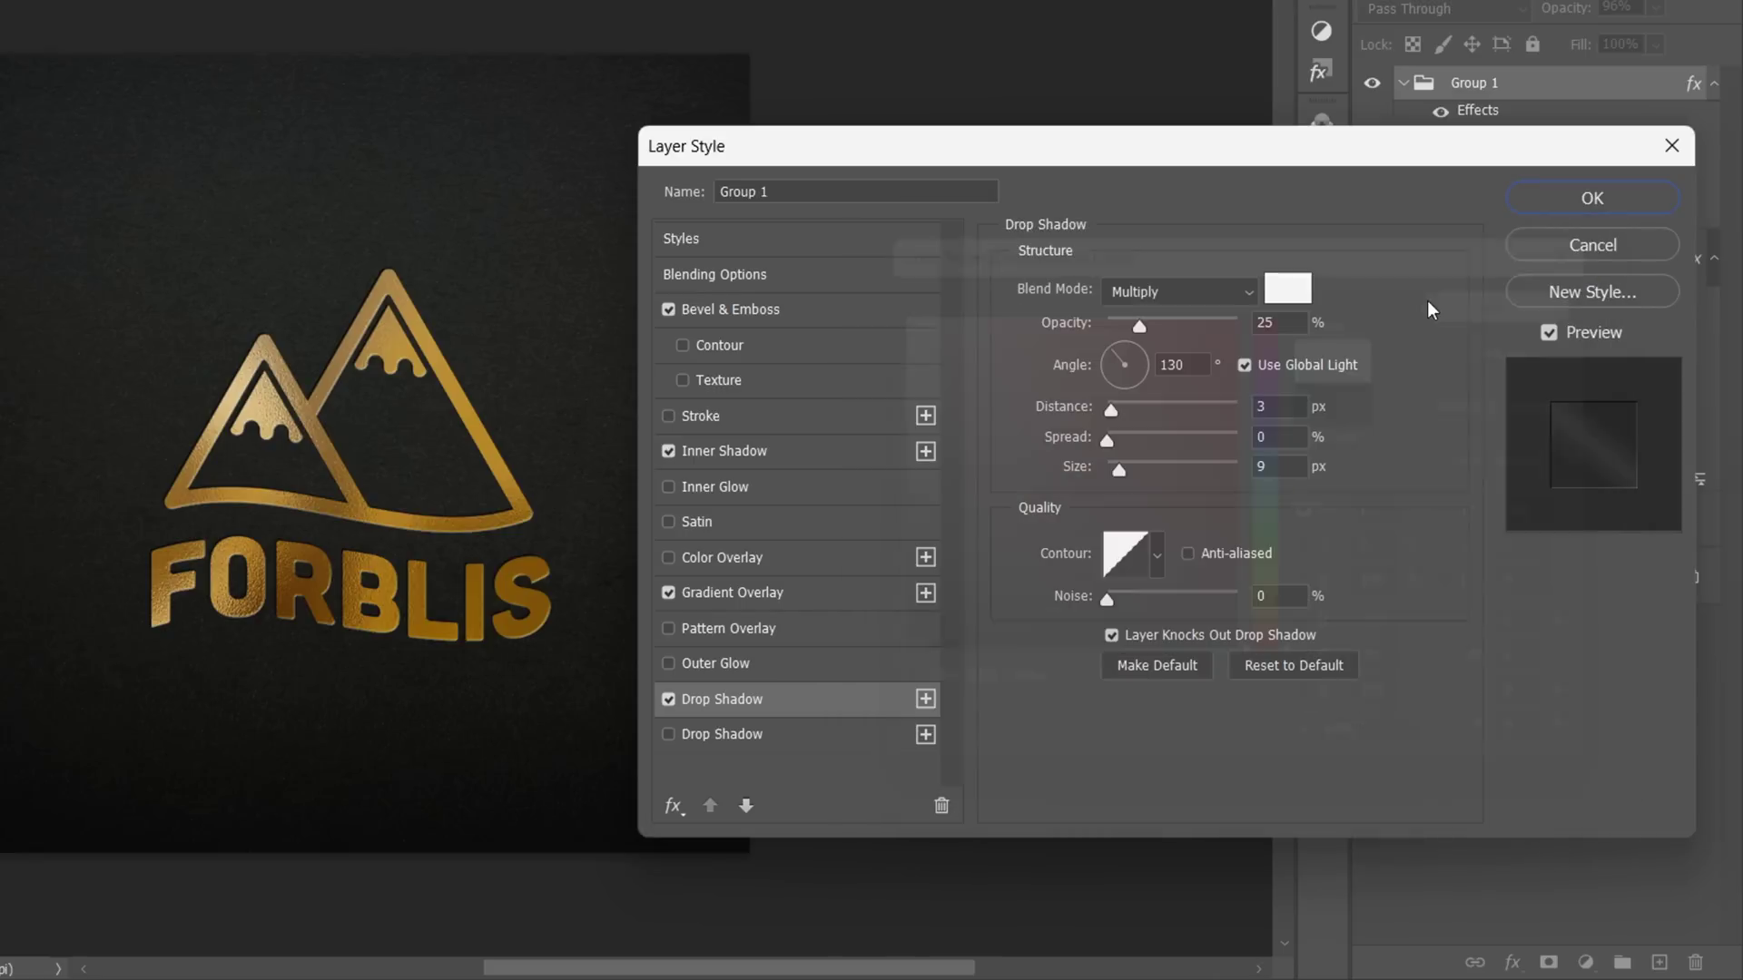
left_click(1217, 292)
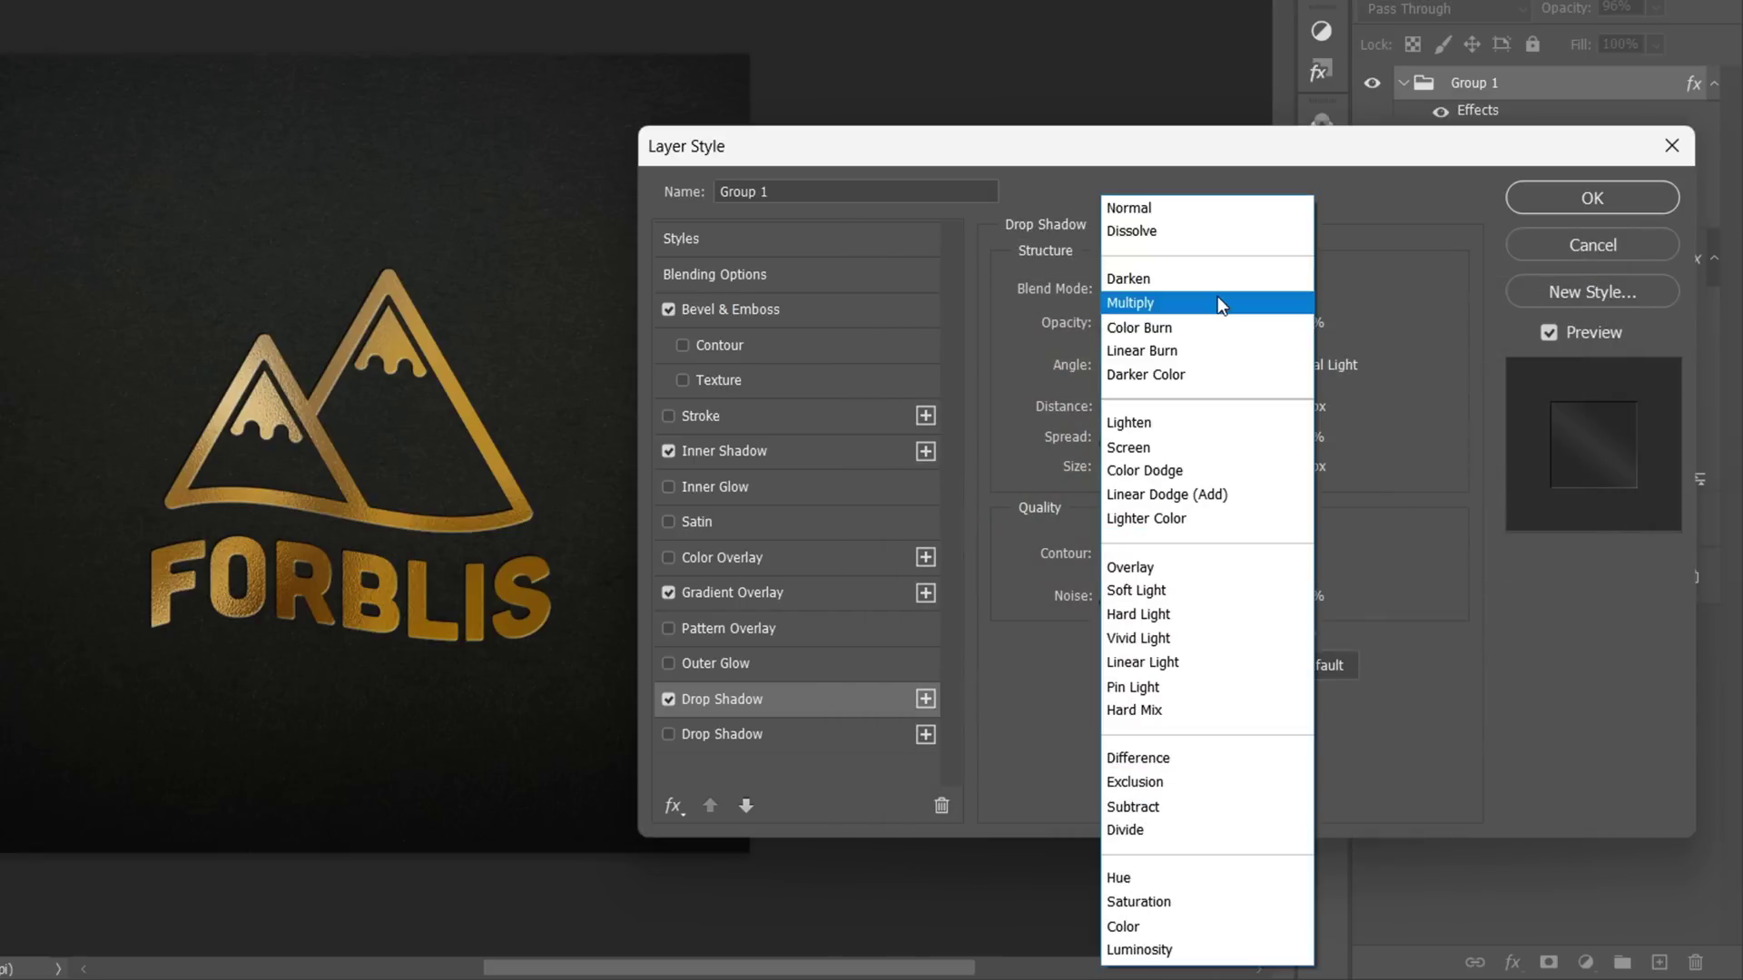
left_click(1168, 590)
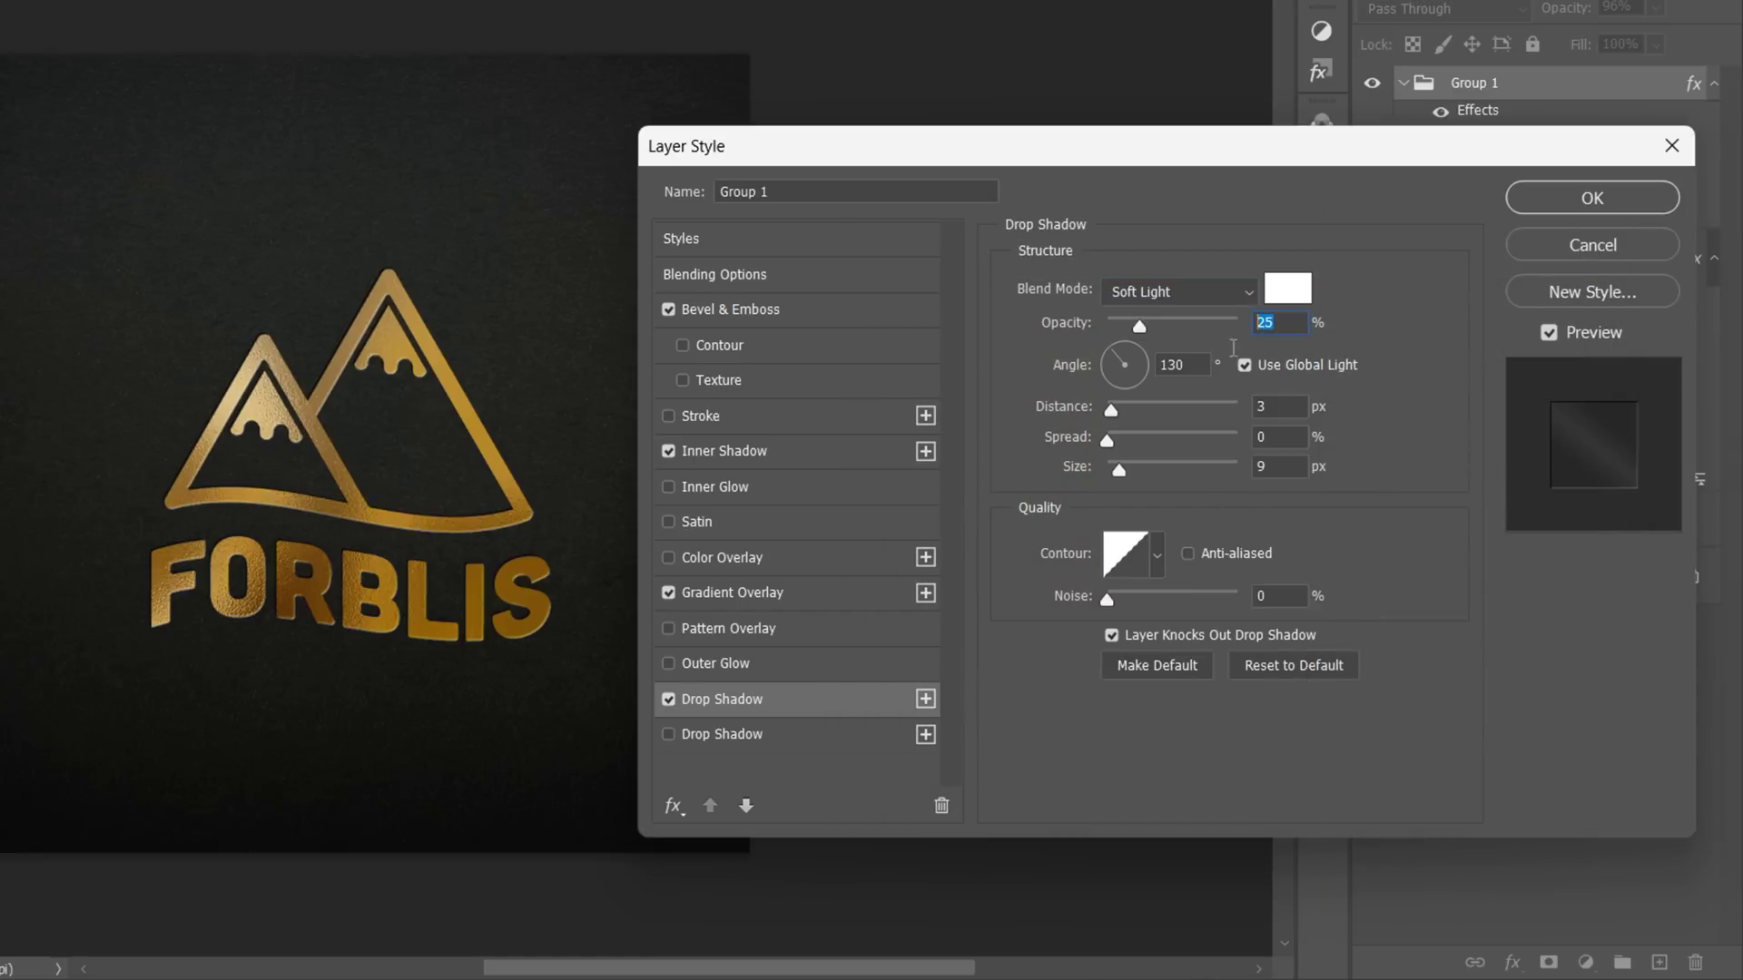
type("85")
Turn off Use Global Light and set shadow angle 110°, distance 1 px, size 0.
left_click(1243, 365)
double_click(1176, 365)
type("110")
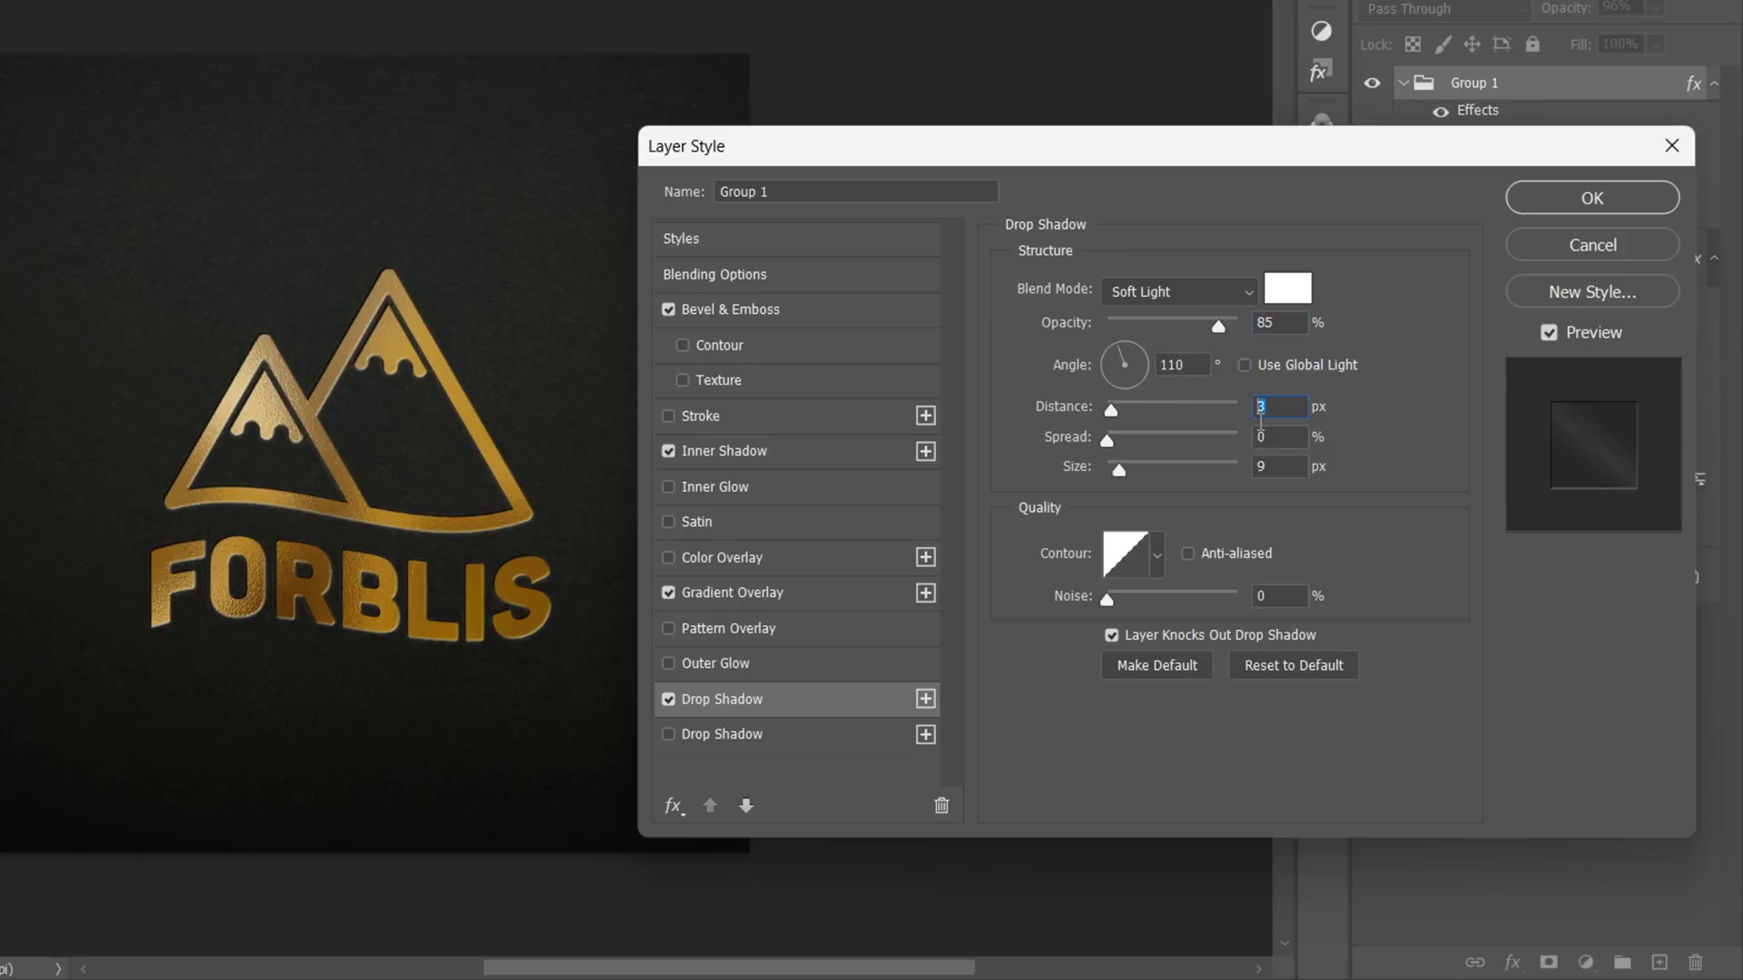
type("1")
key("Tab")
key("Tab")
type("0")
Add a second drop shadow: black 000000, Multiply, 30% opacity, -60° angle, 2 px distance, 8 px size.
left_click(923, 699)
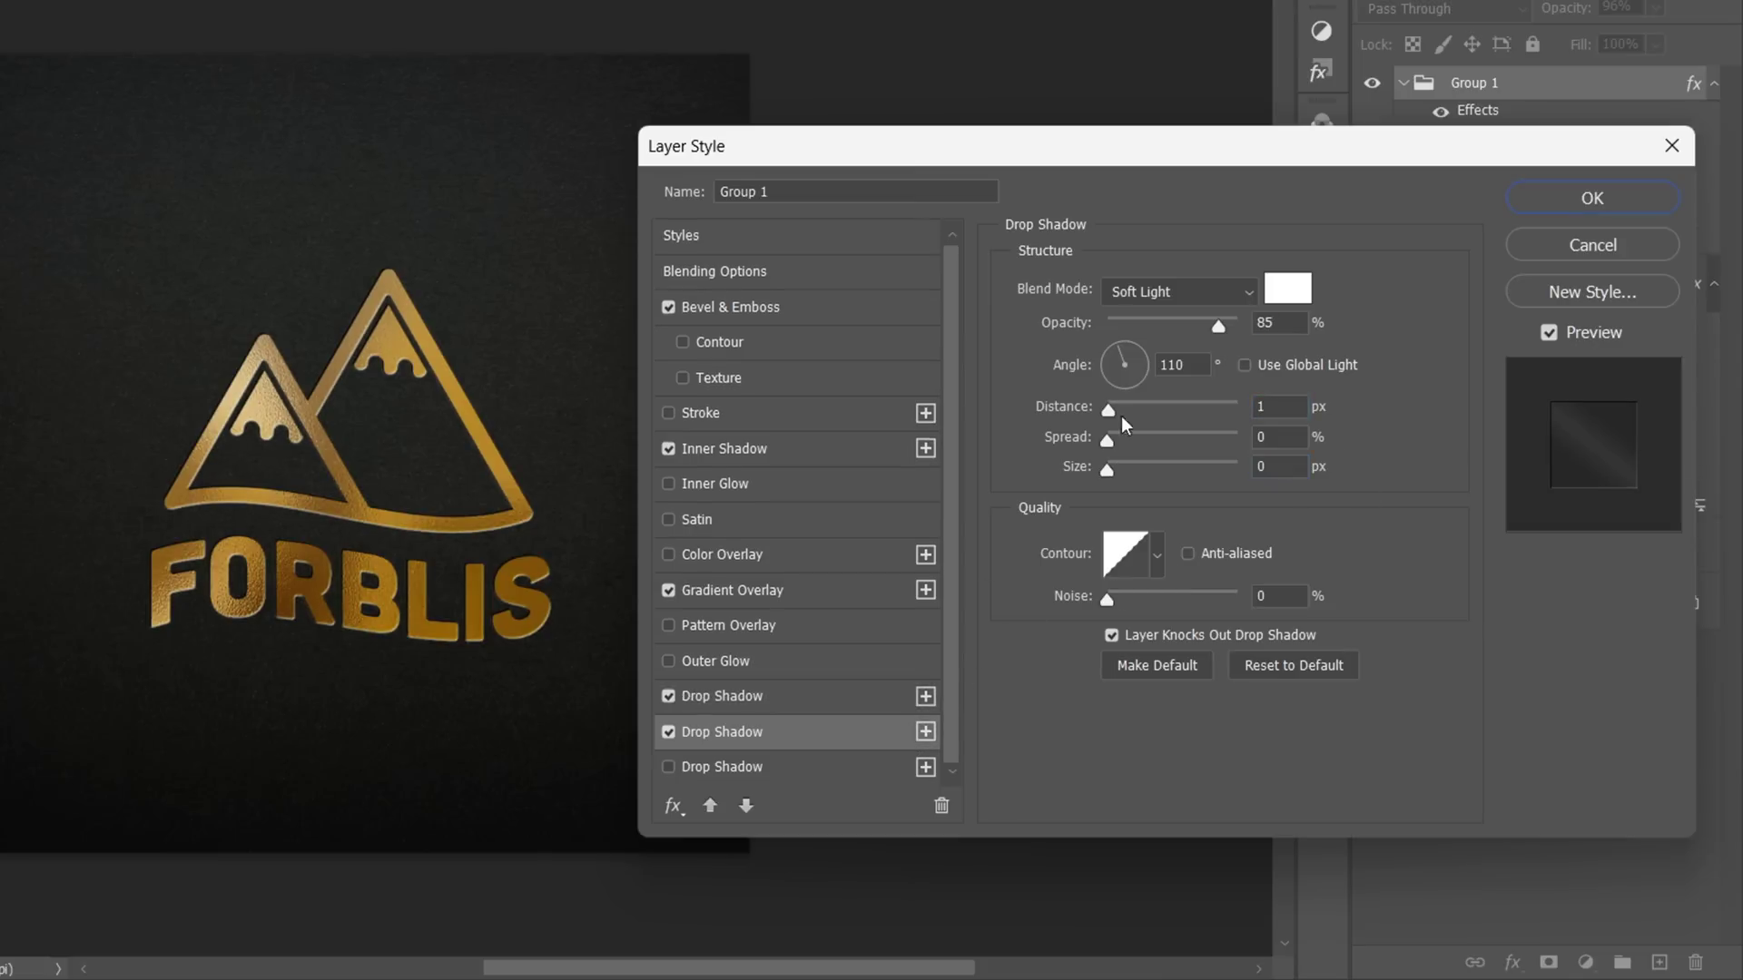
left_click(1290, 290)
type("000000")
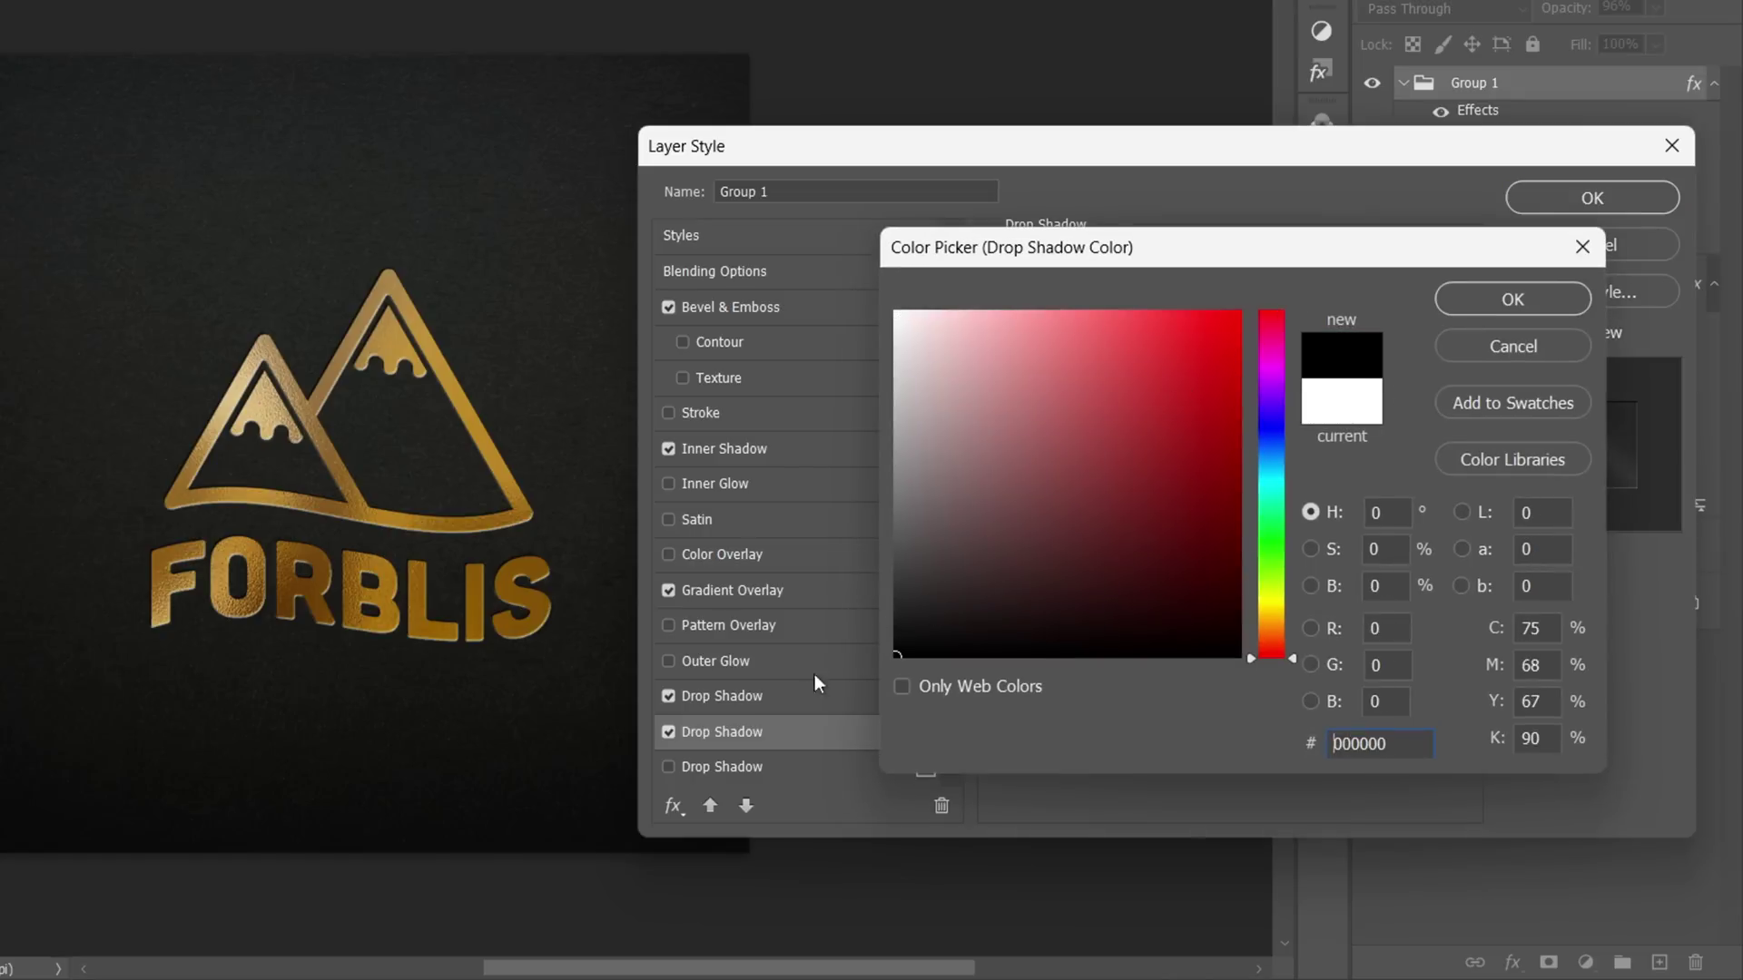
left_click(1485, 300)
left_click(1216, 289)
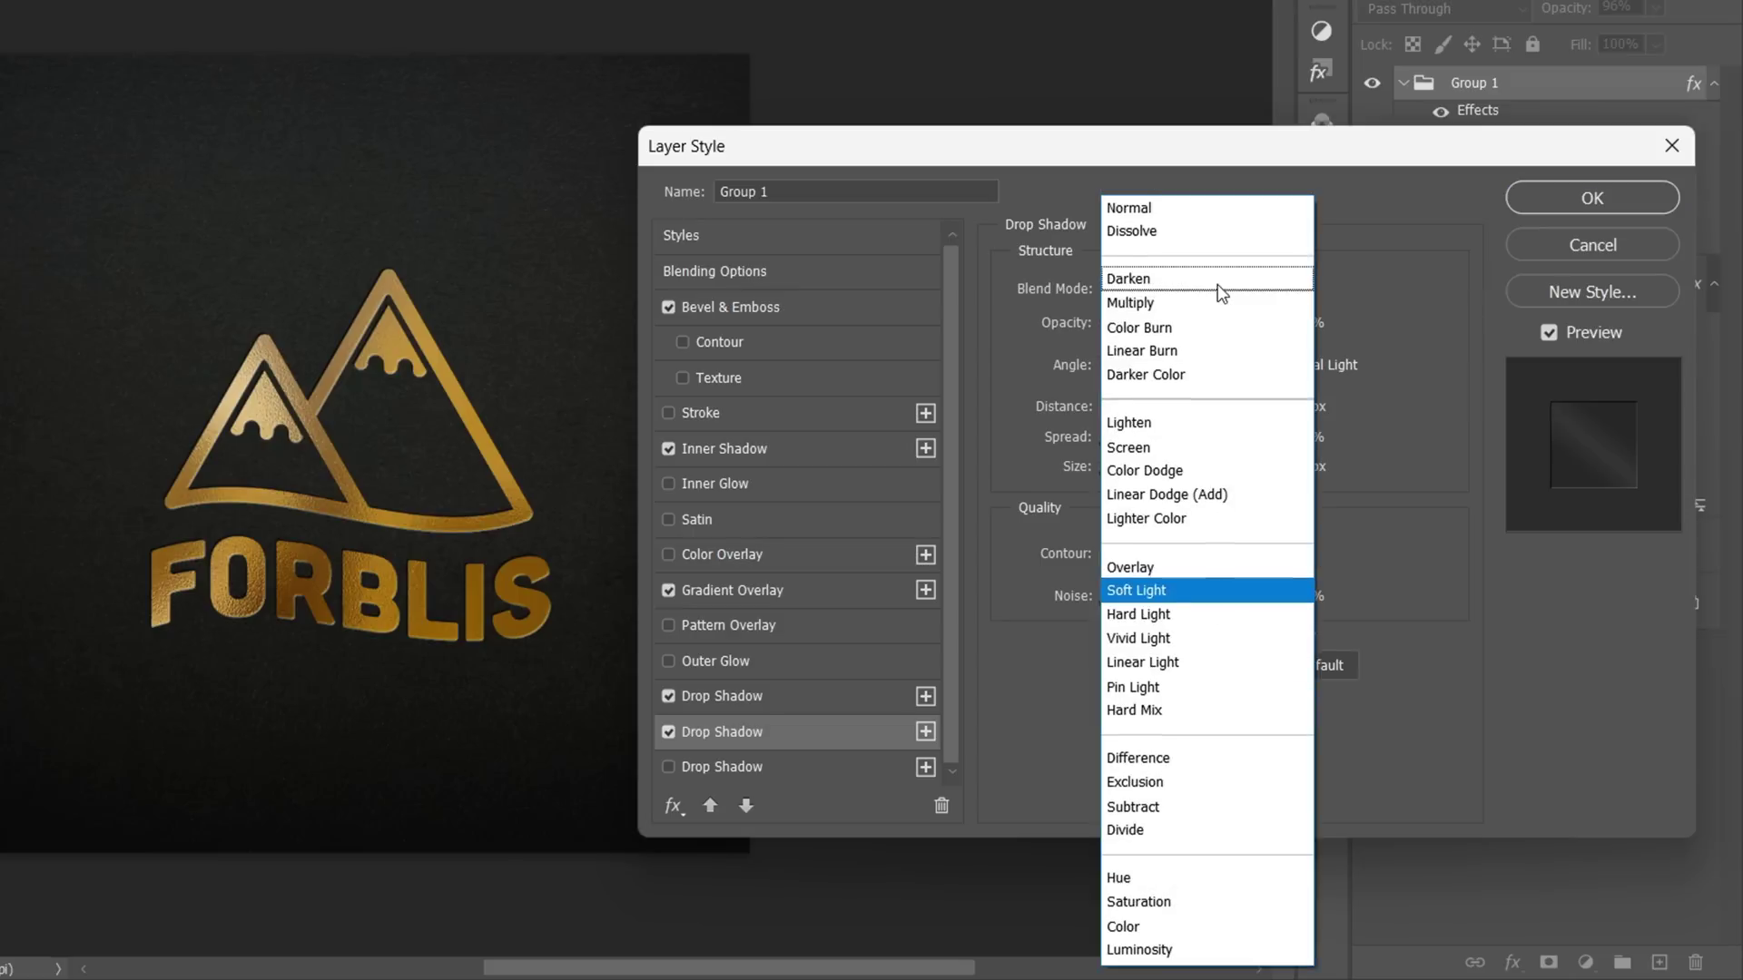
left_click(1158, 308)
double_click(1296, 327)
type("30")
key("Tab")
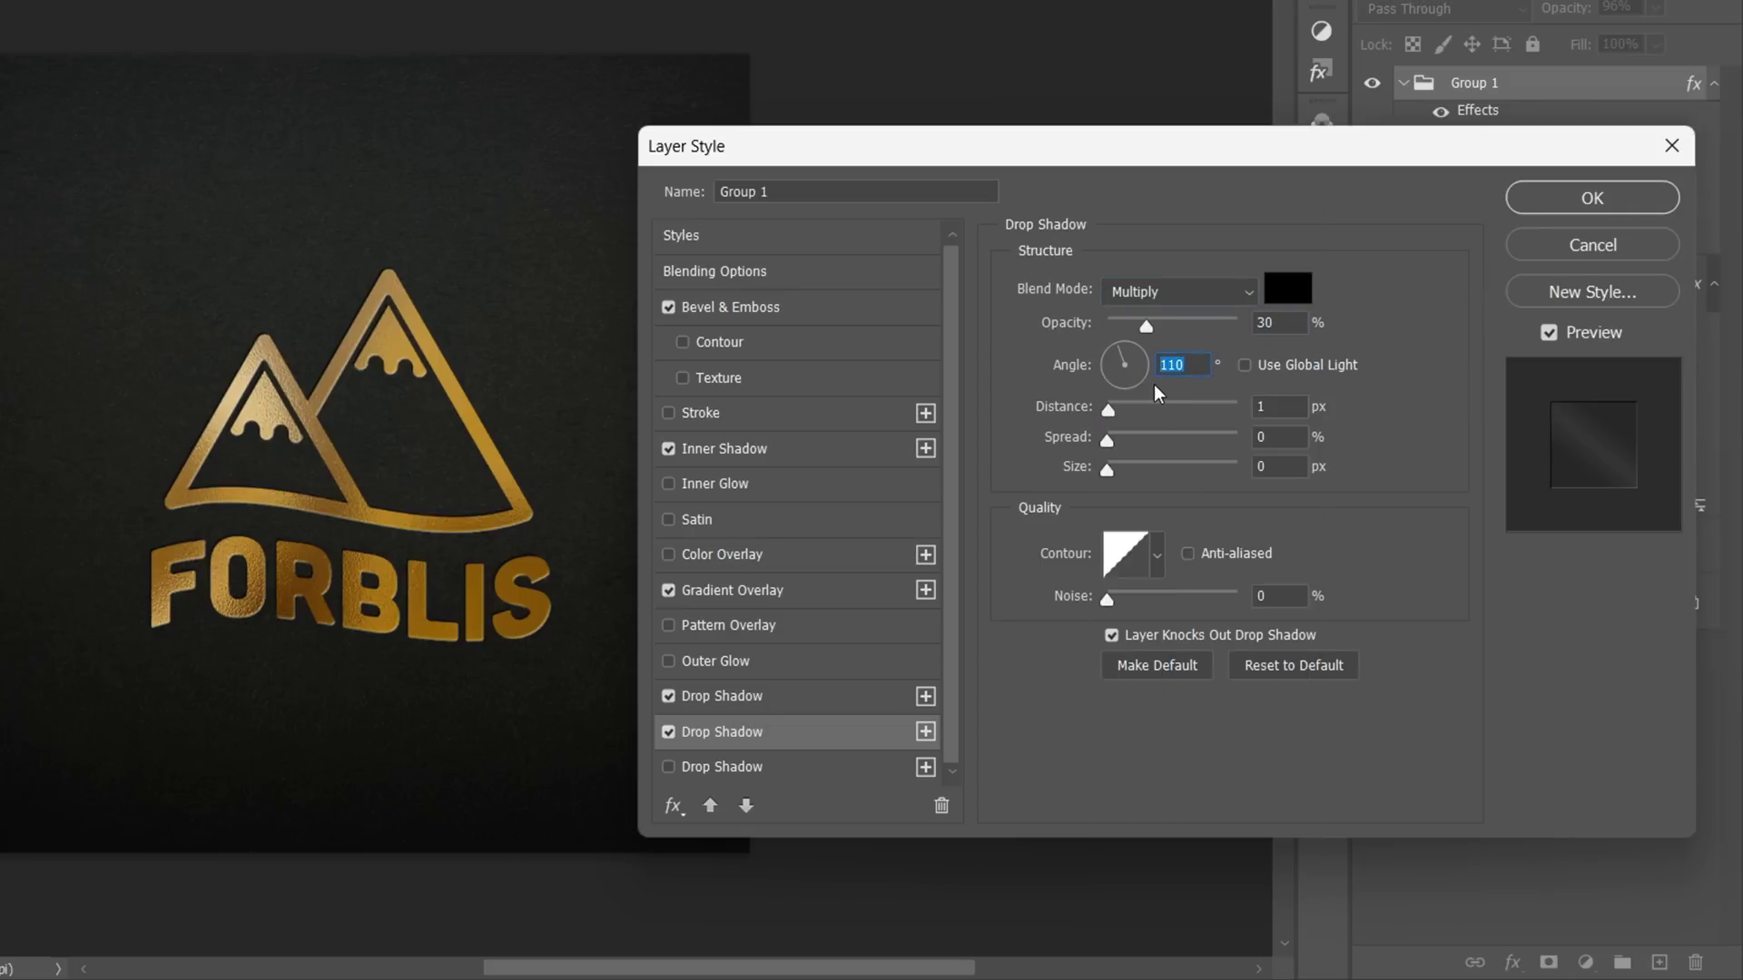
key("BackSpace")
double_click(1271, 467)
type("8")
Apply the layer effects and close the Layer Style dialog.
left_click(1586, 200)
left_click(1003, 627)
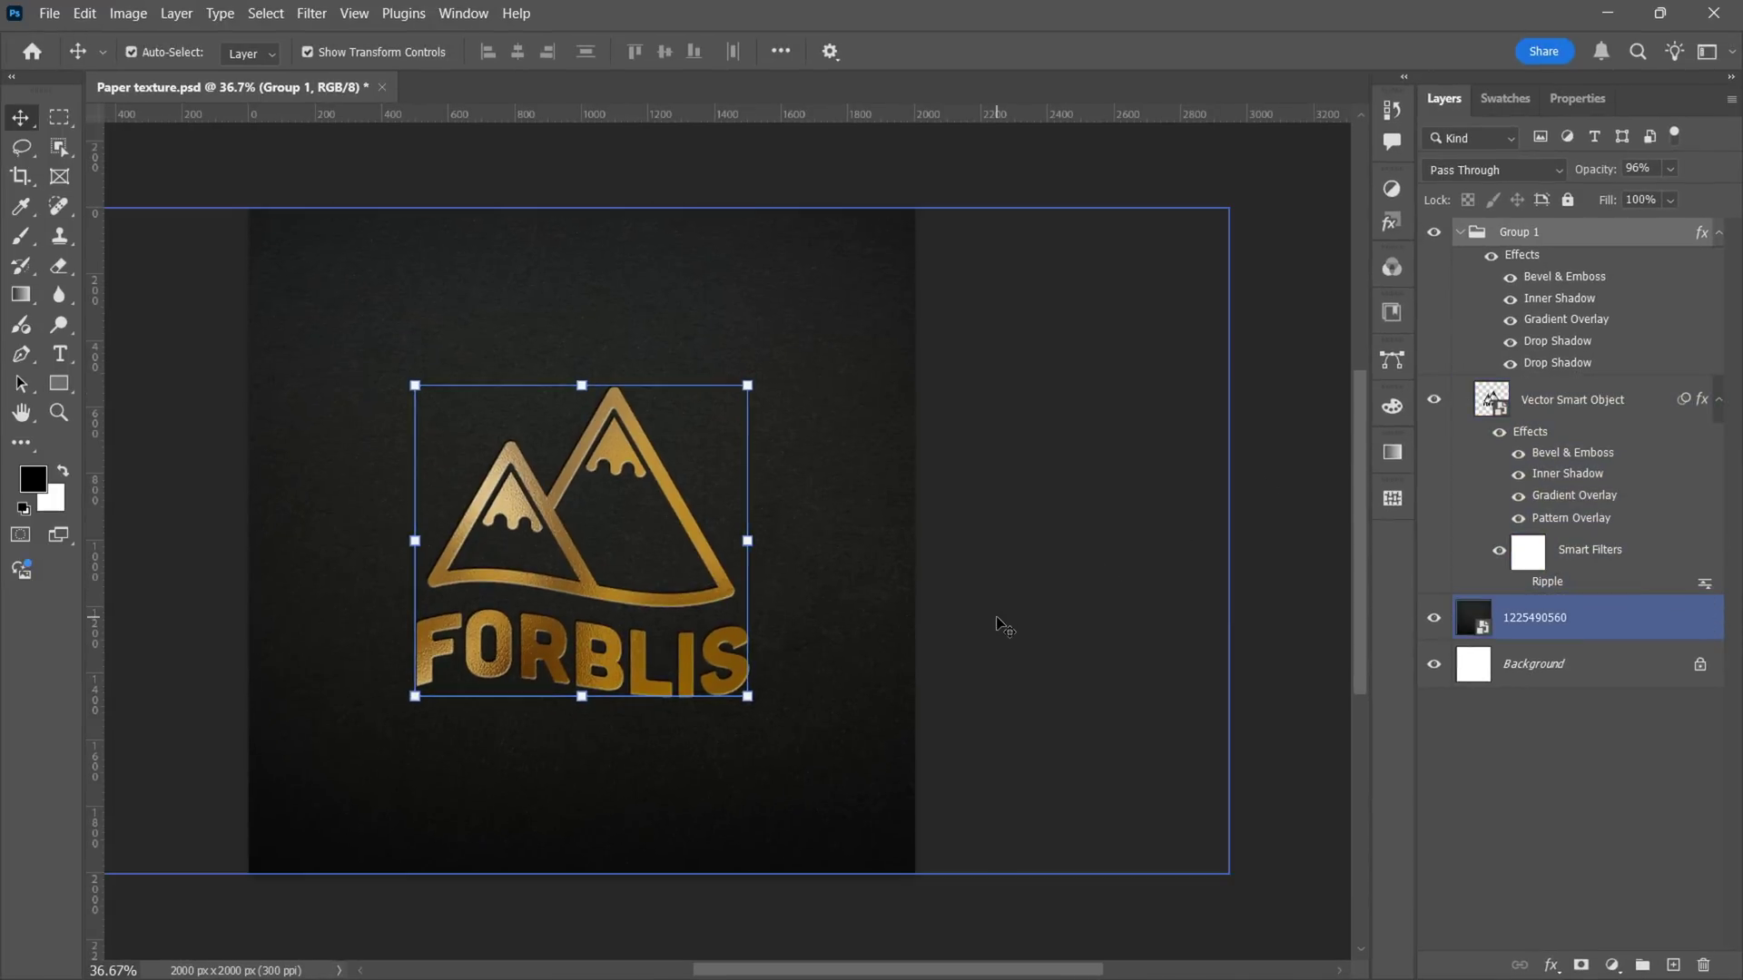
scroll(829, 635, "up", 2)
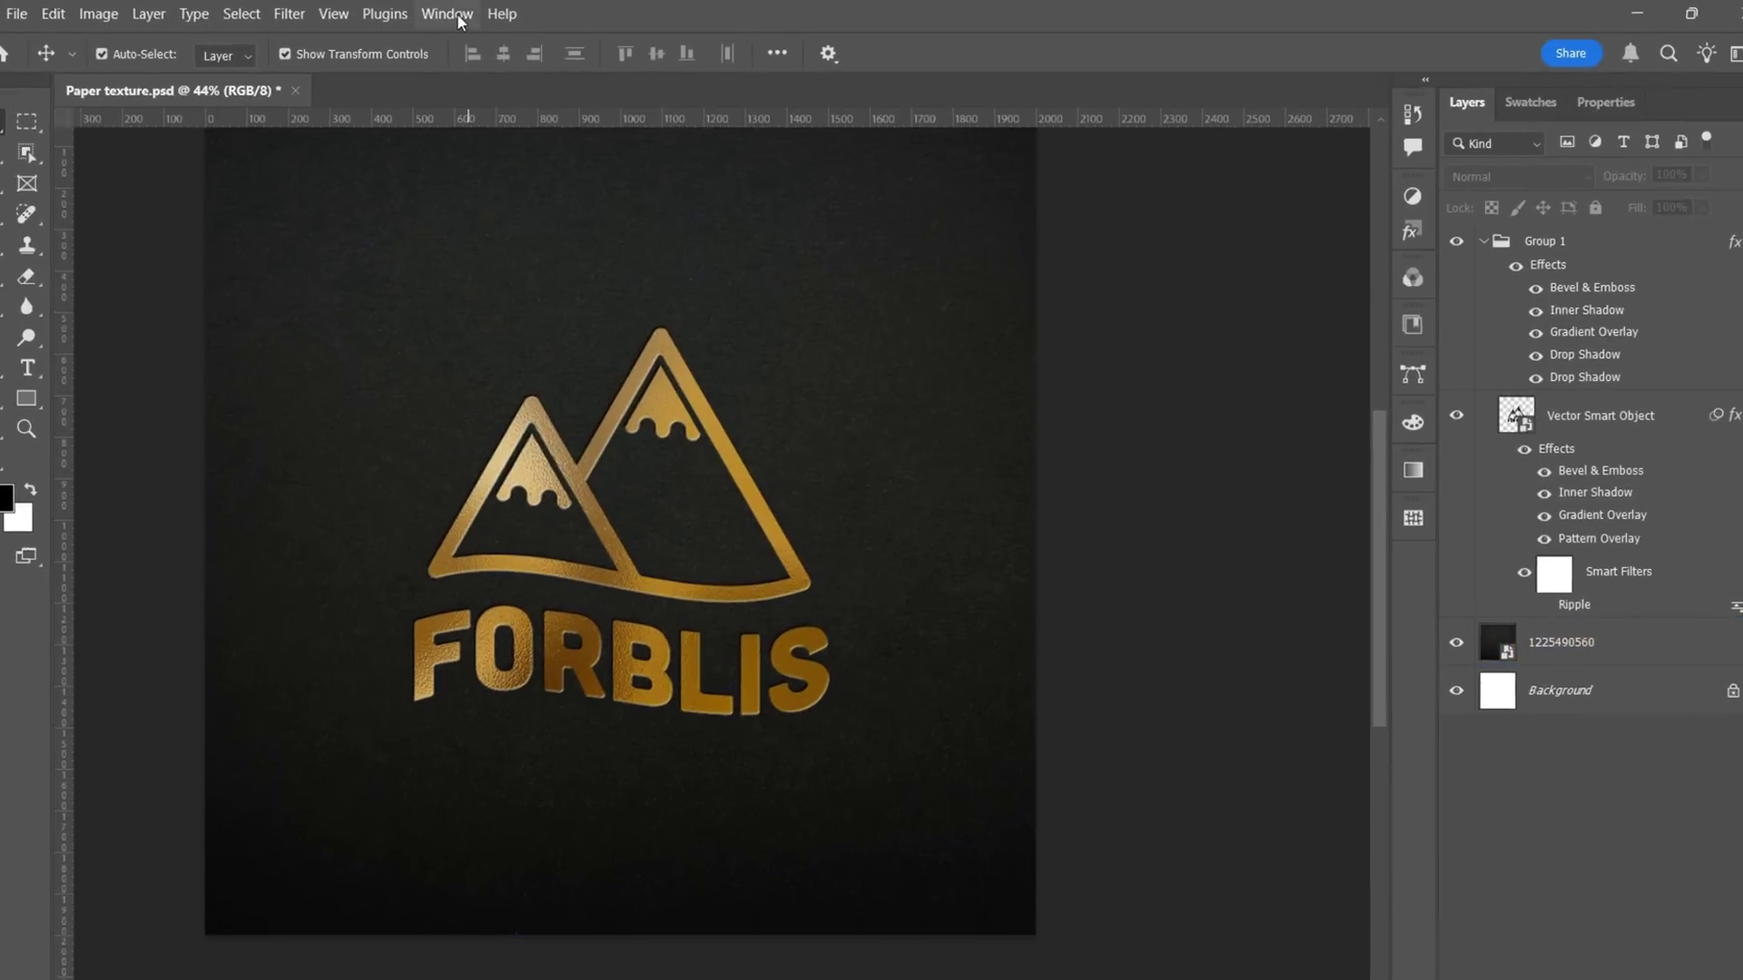
Open the Styles panel from the Window menu and select the Vector Smart Object layer.
left_click(439, 16)
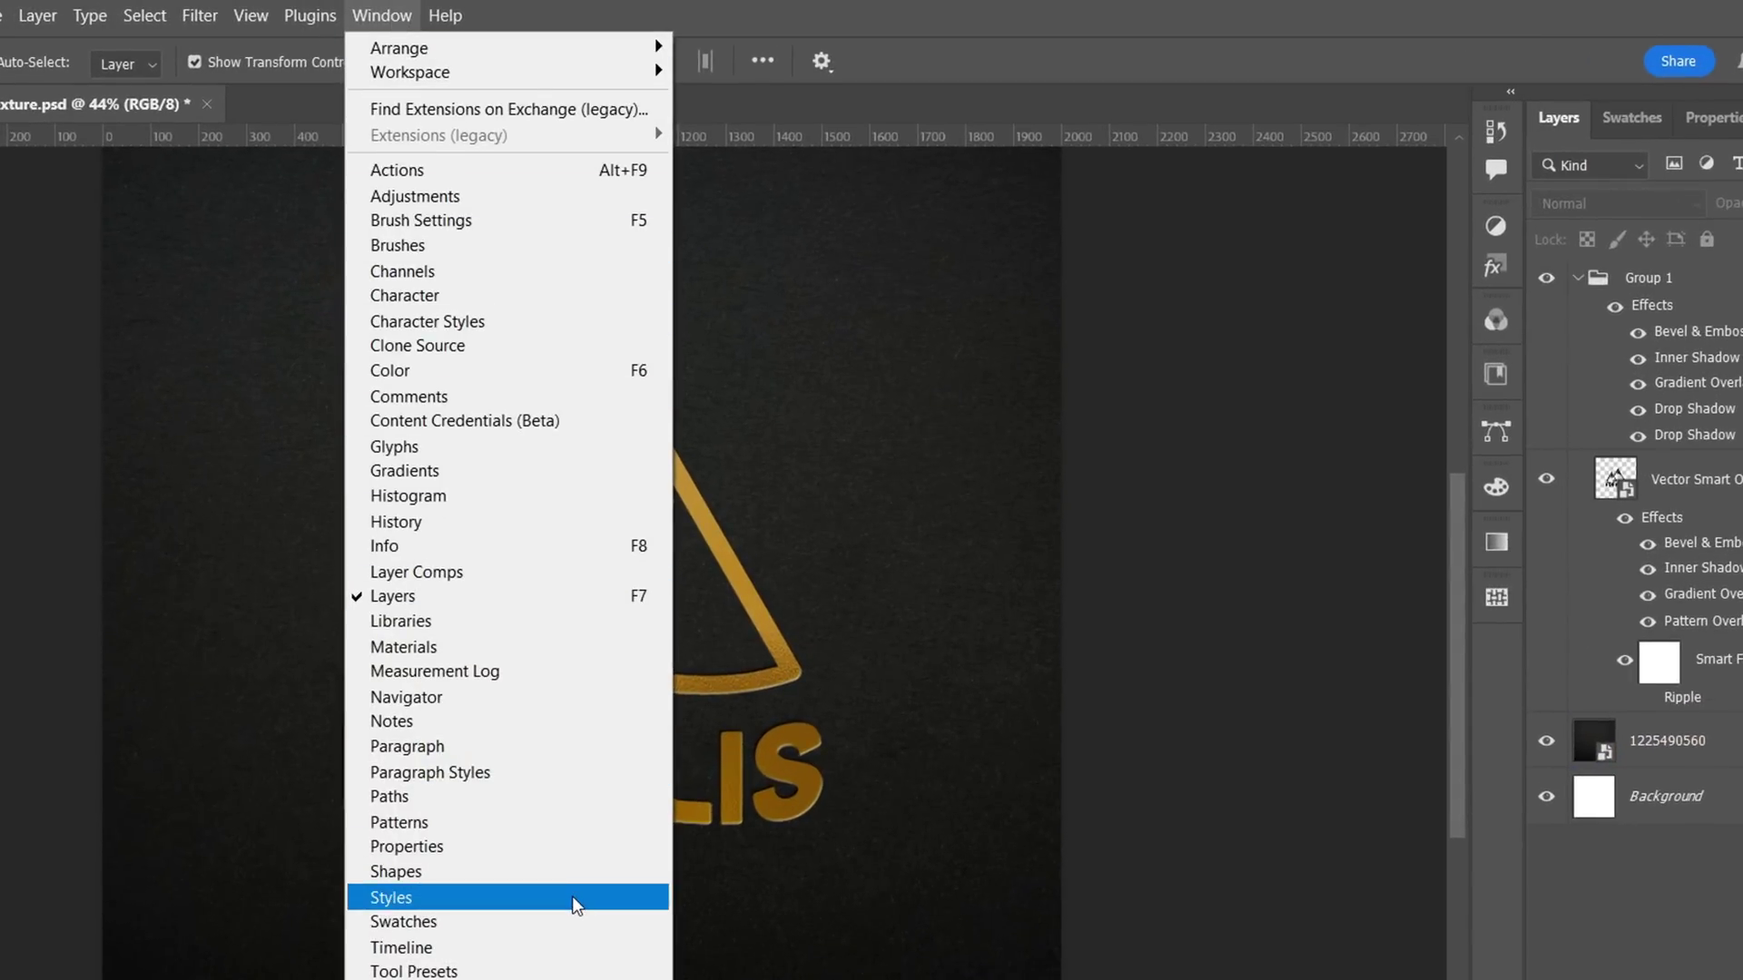
left_click(544, 898)
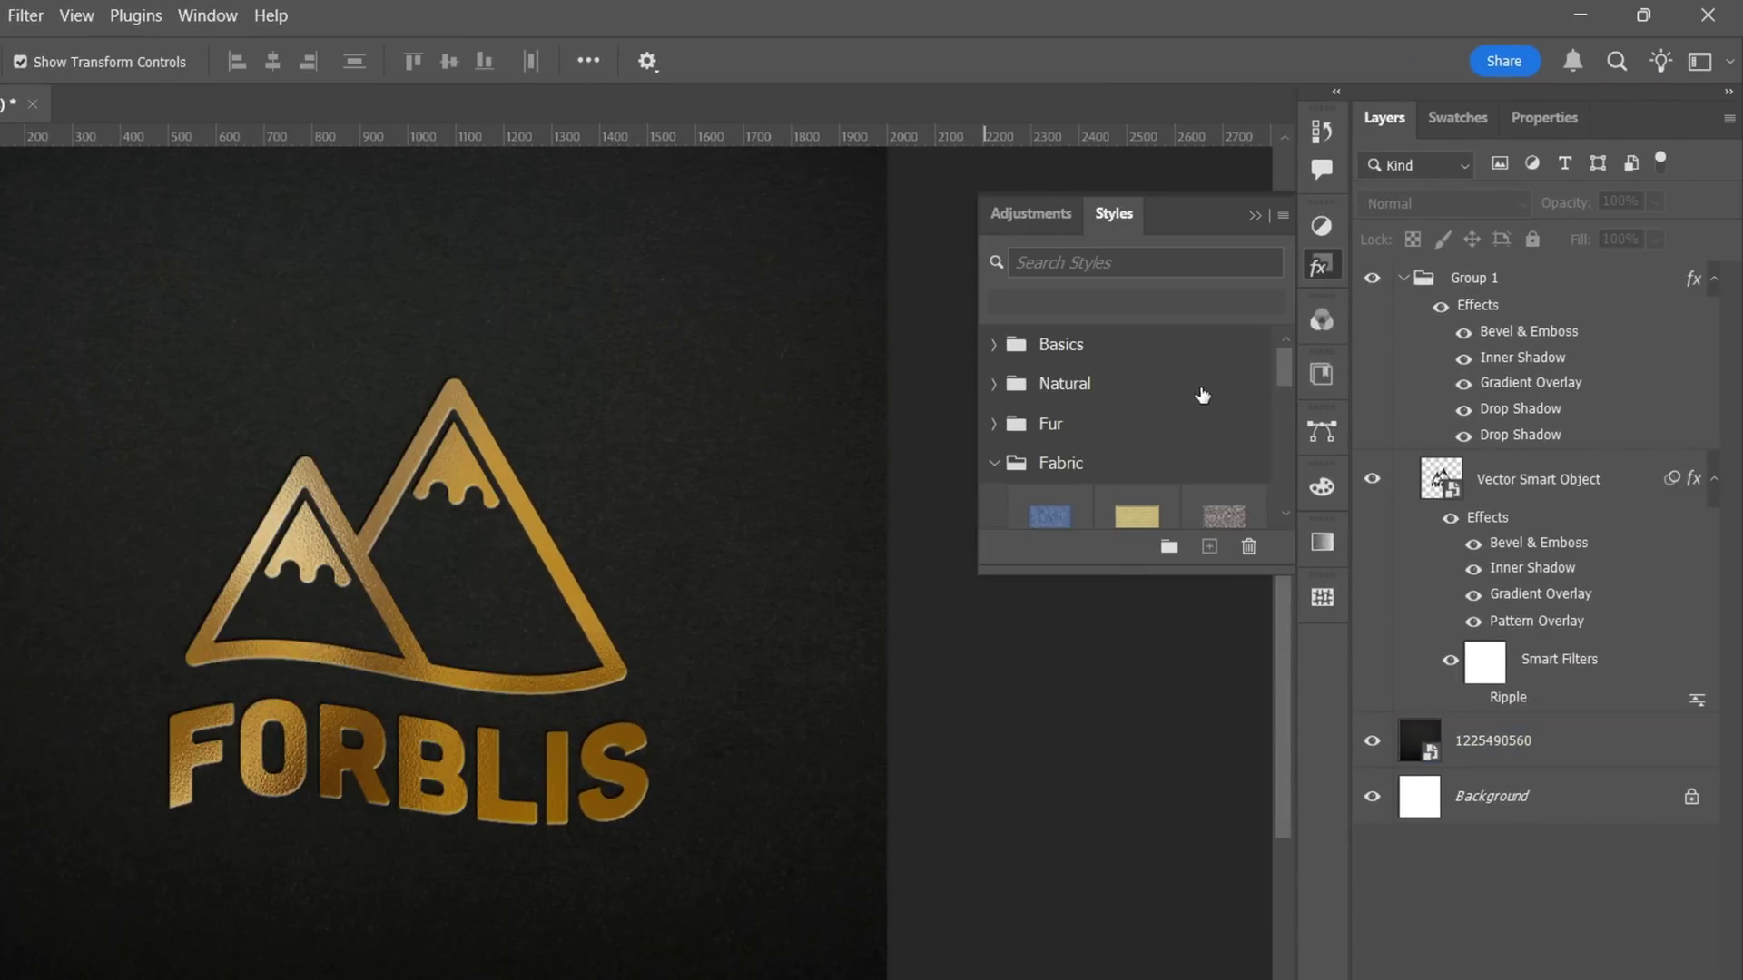
left_click(1505, 443)
left_click(1588, 479)
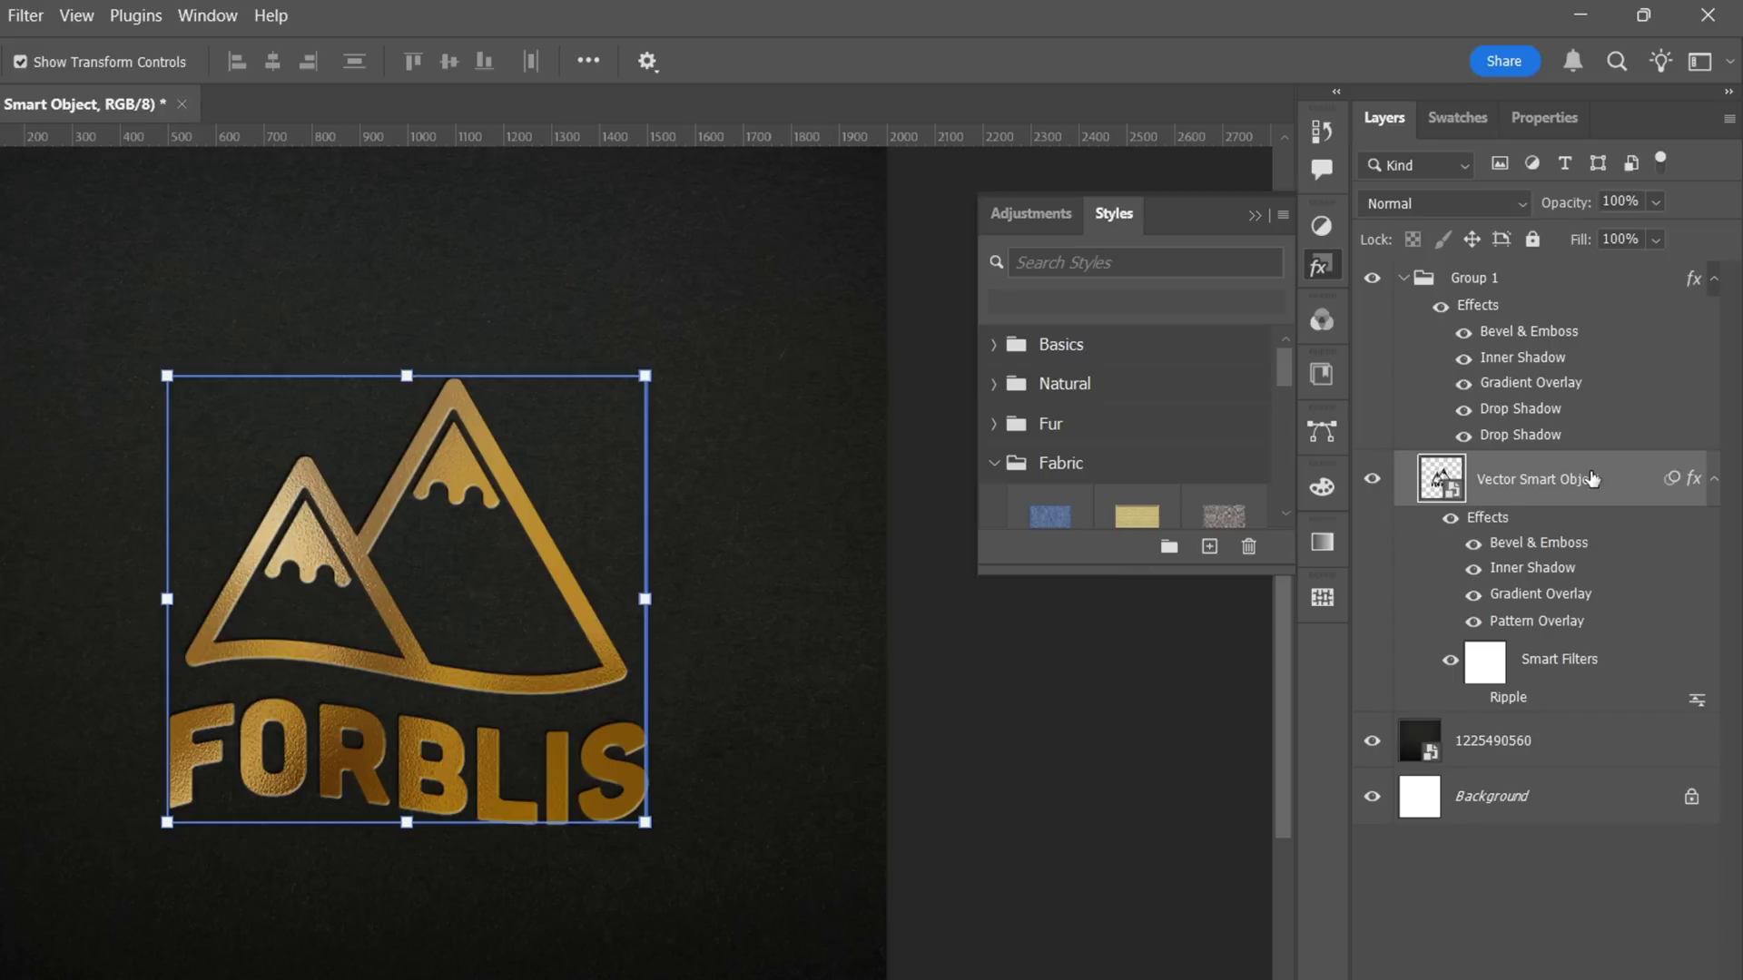
Save the smart object's effects as a new style preset named 'fo'.
left_click(1289, 219)
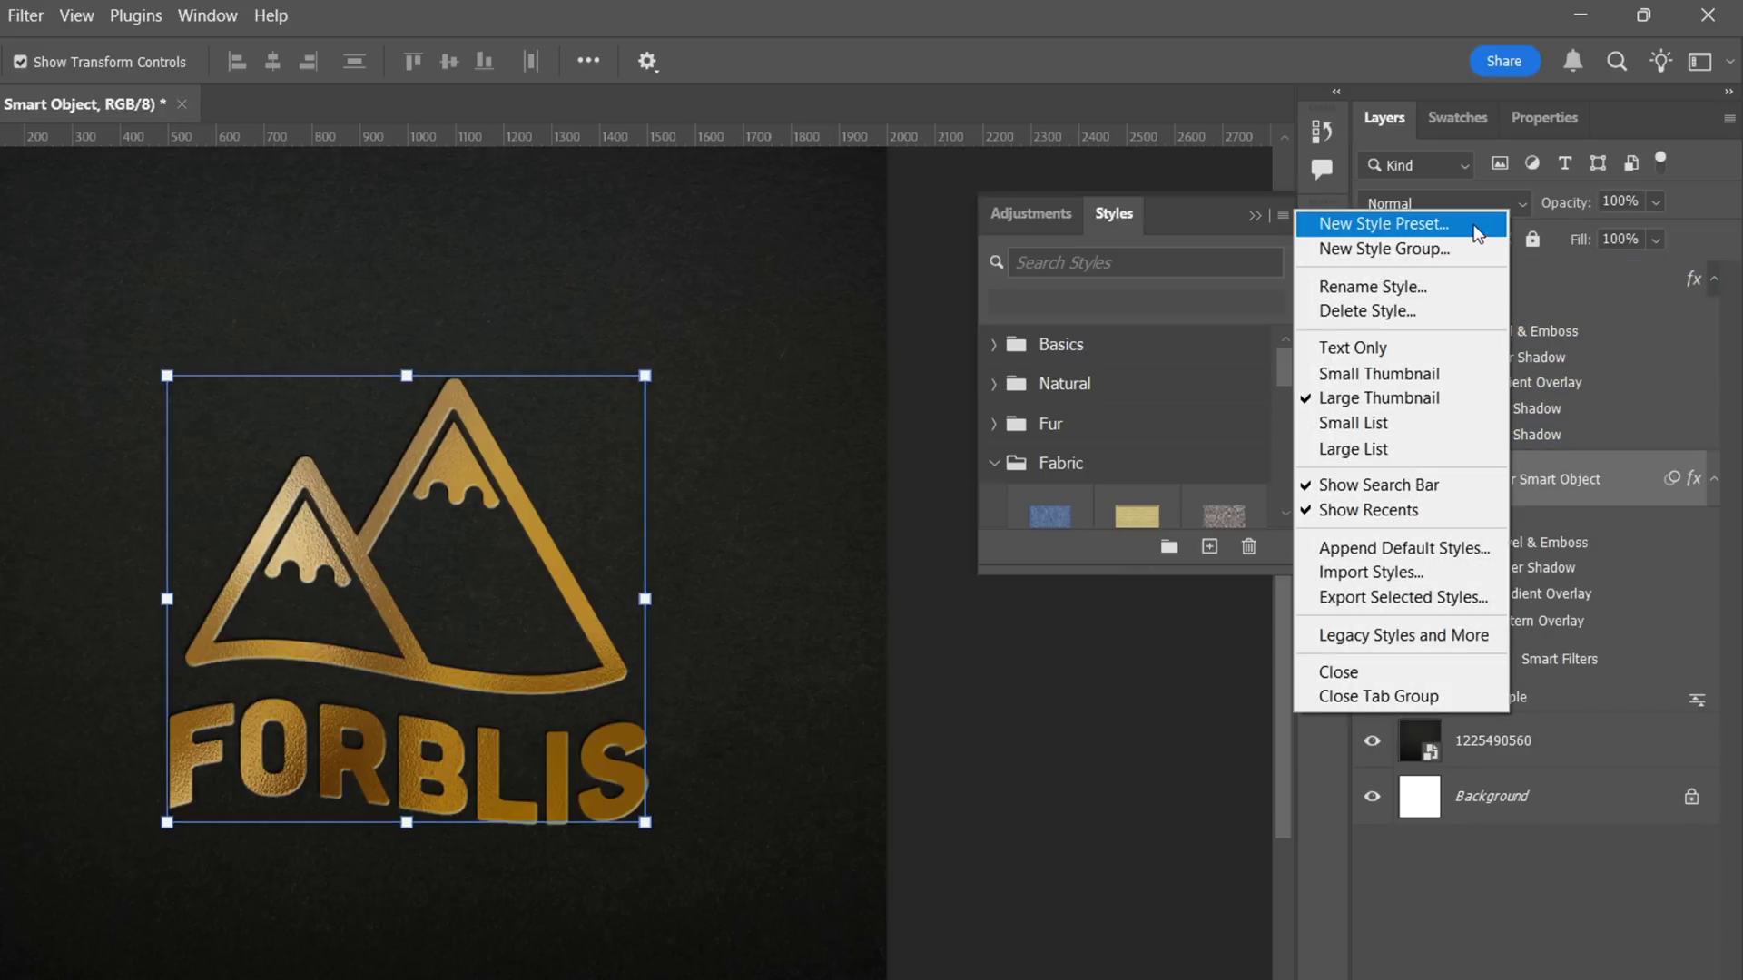
left_click(1456, 222)
type("foil")
left_click(1013, 352)
left_click(913, 705)
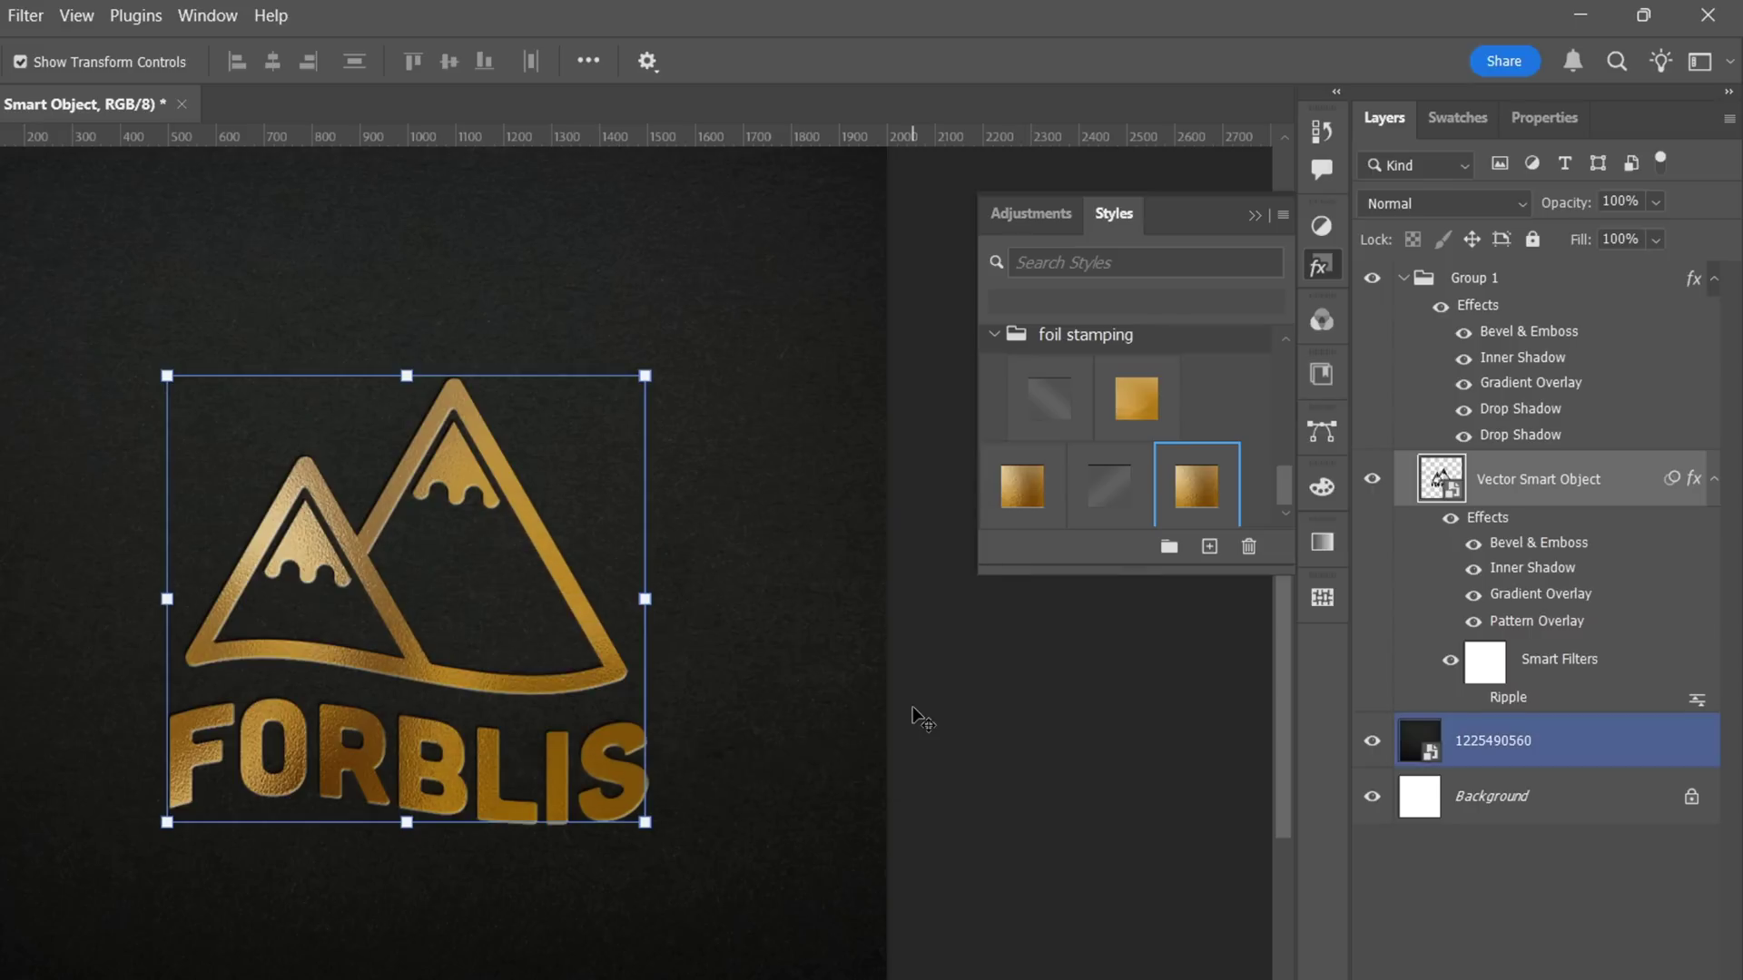
Save Group 1's effects as a new style preset named 'folder effect'.
left_click(1498, 278)
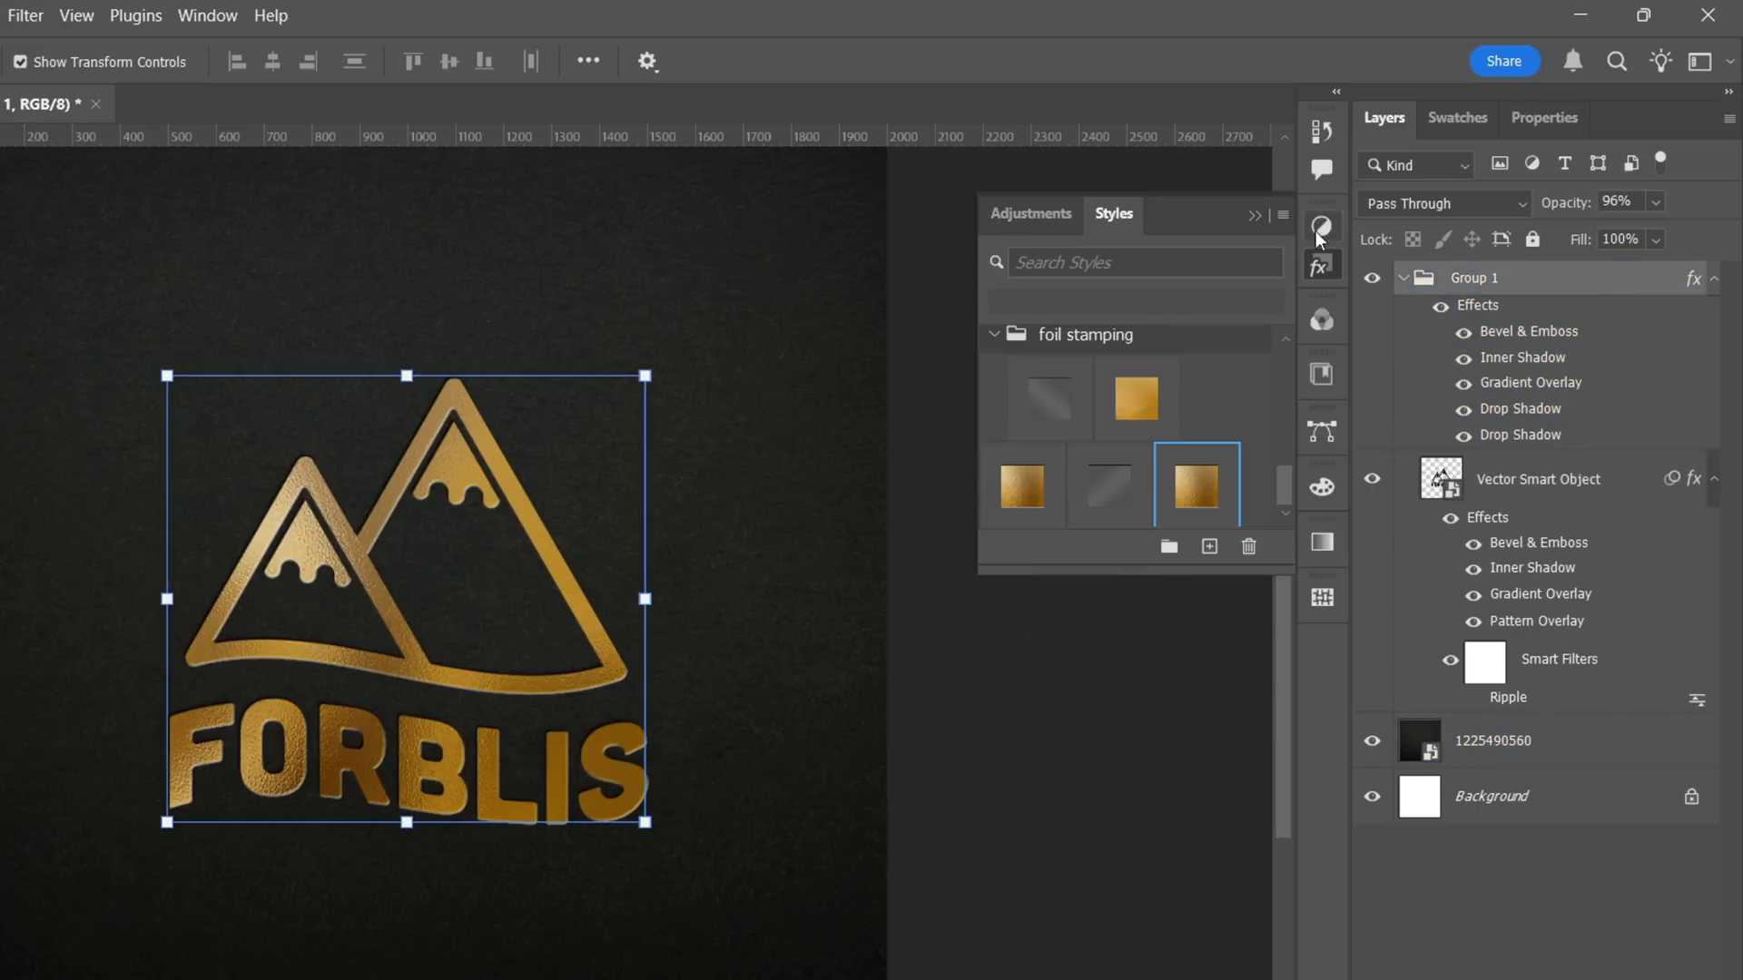
left_click(1282, 215)
left_click(1338, 227)
type("folder effect")
key("Return")
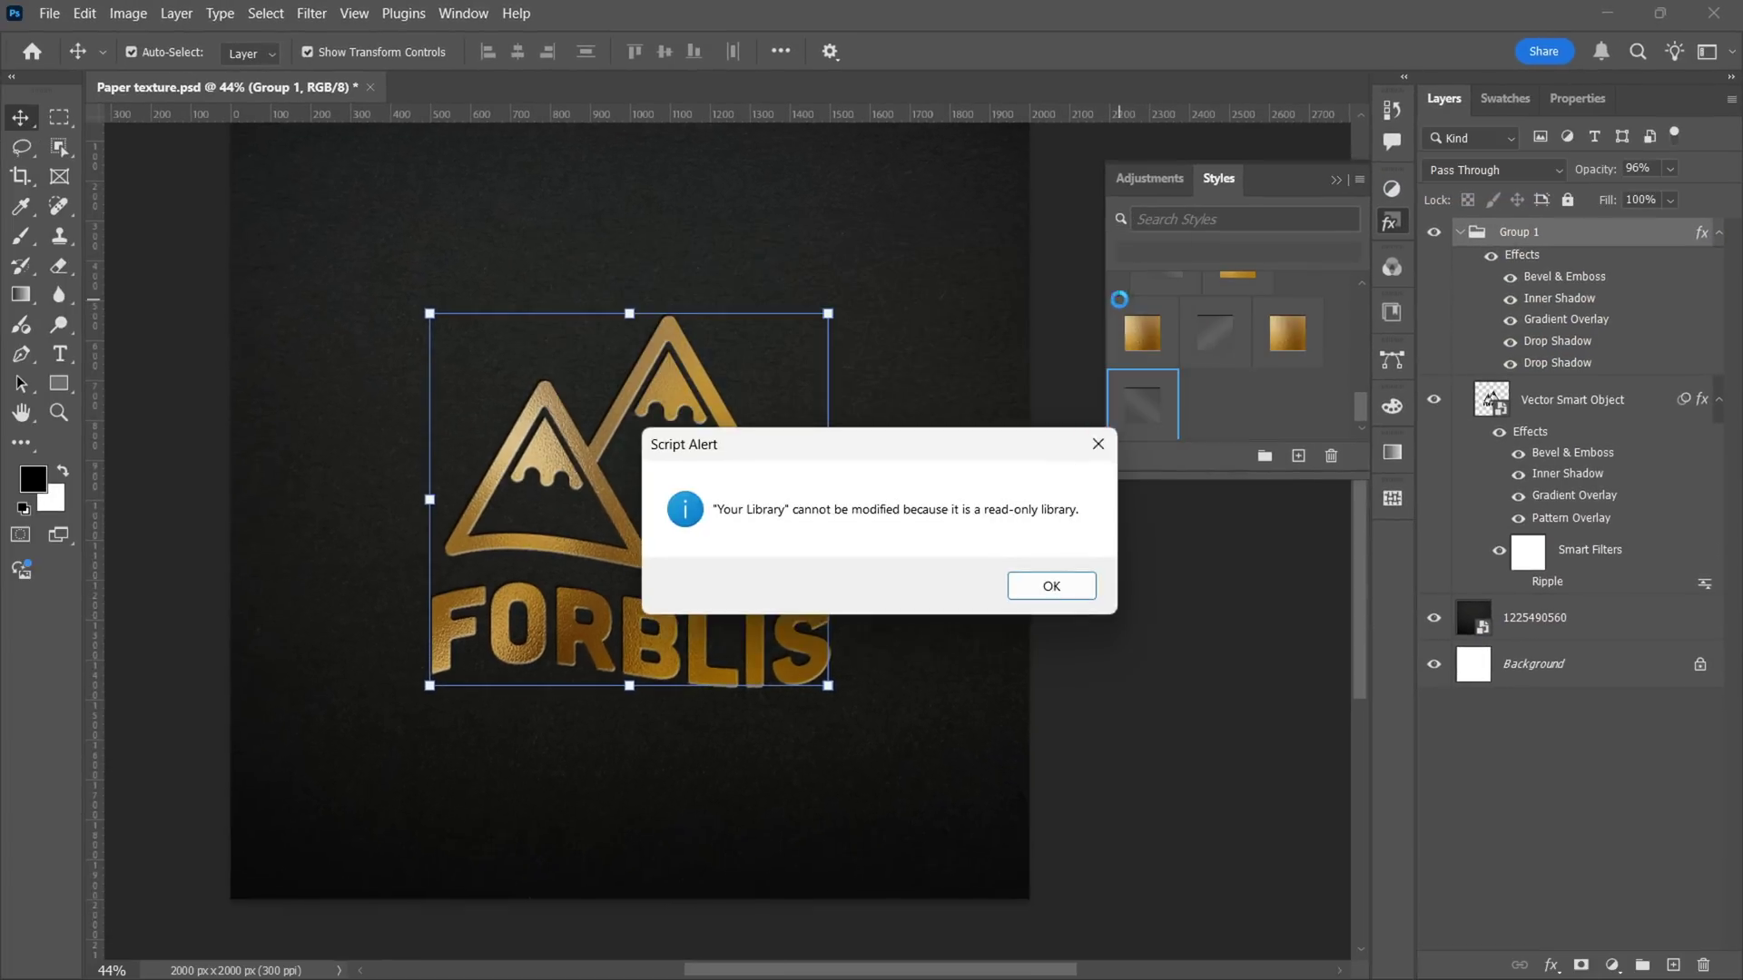
key("Return")
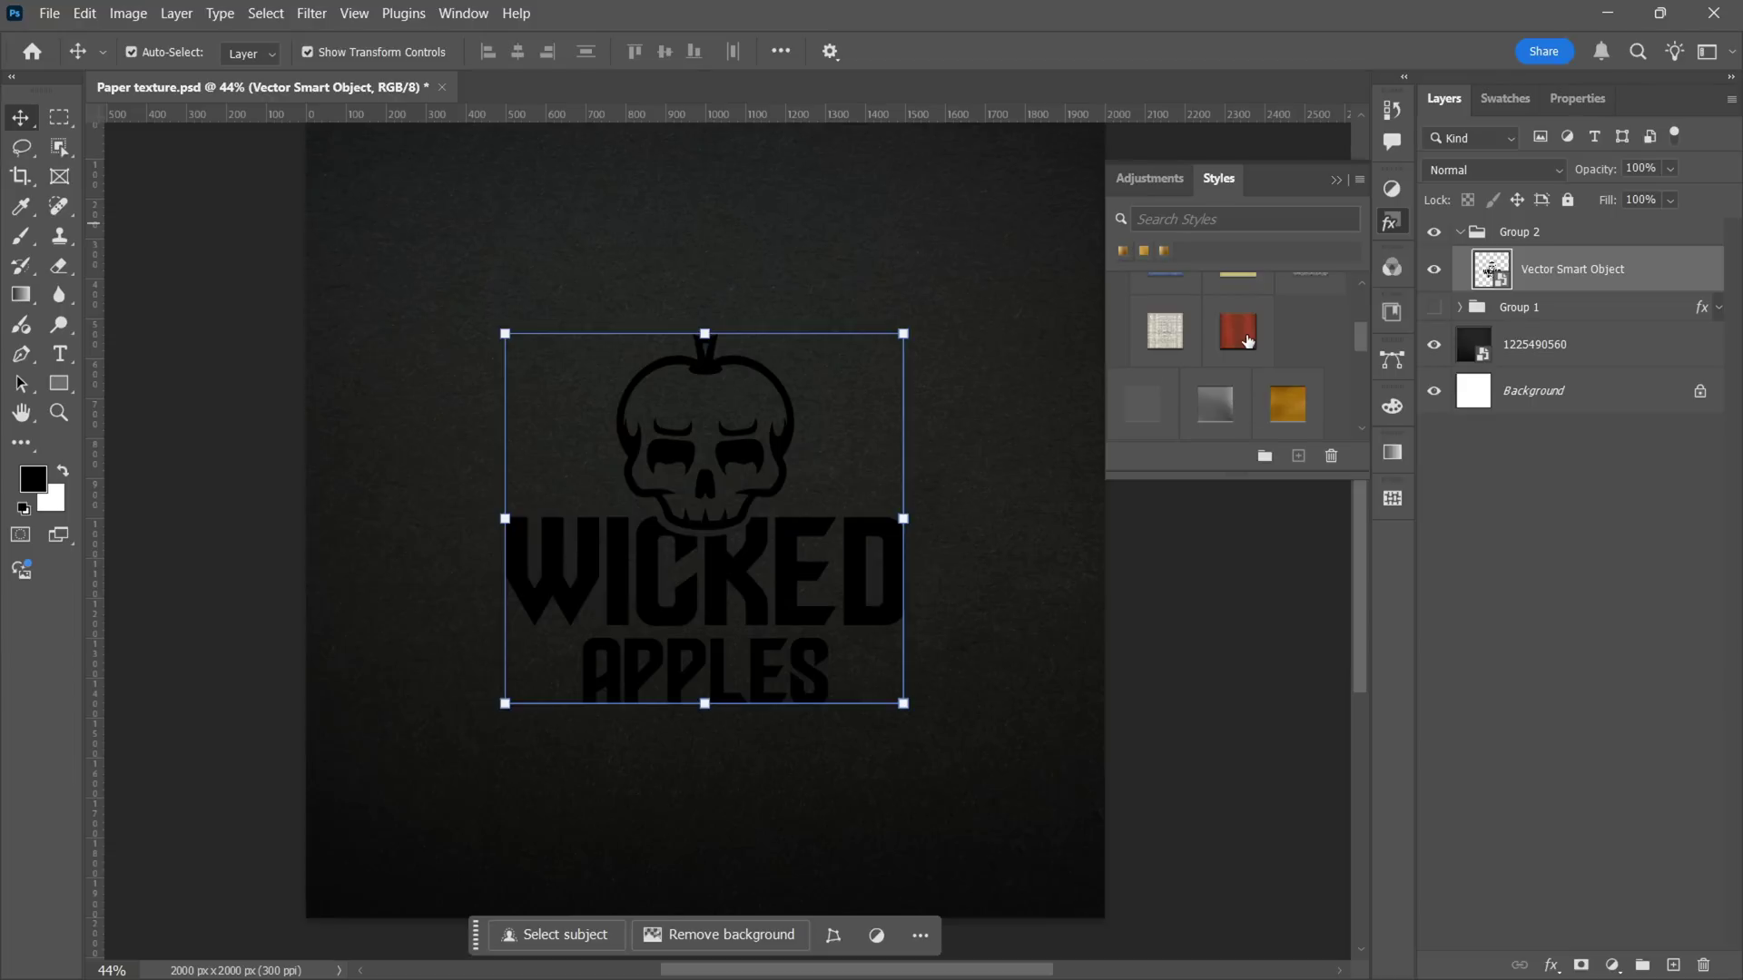
scroll(1248, 341, "down", 2)
scroll(1248, 345, "down", 1)
scroll(1248, 345, "down", 2)
scroll(1289, 345, "down", 1)
Apply the gold foil style to WICKED APPLES, then change its pattern overlay to silver.
left_click(1296, 345)
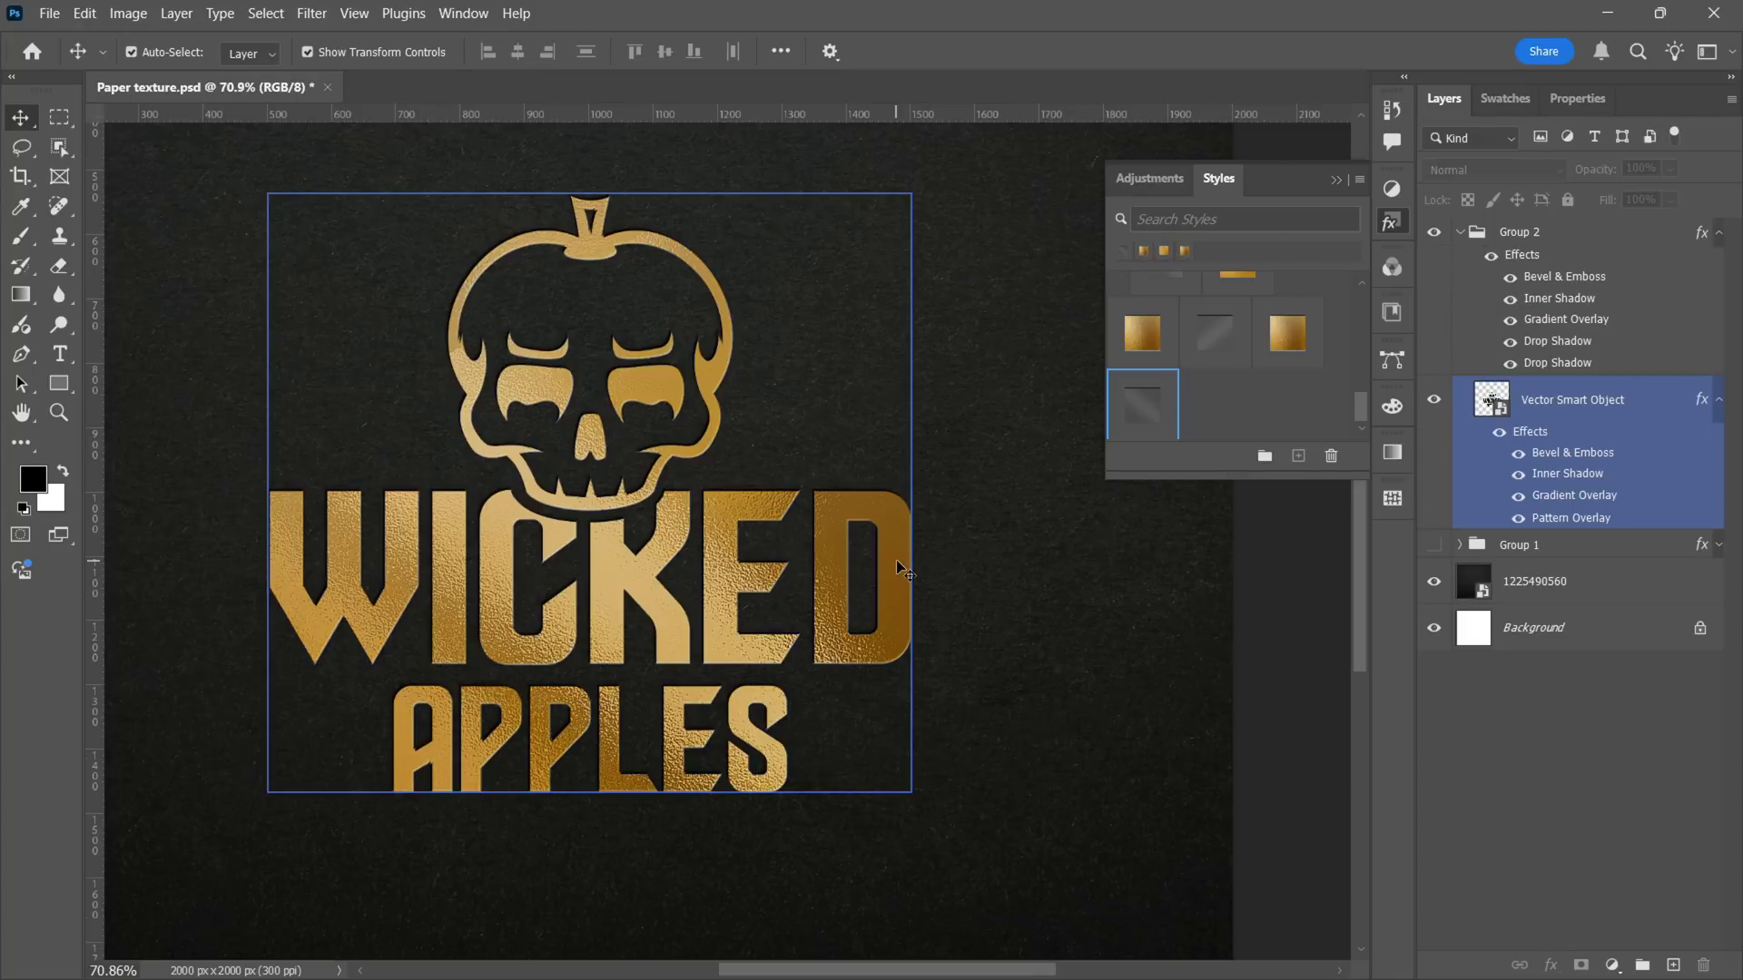
left_click(1271, 508)
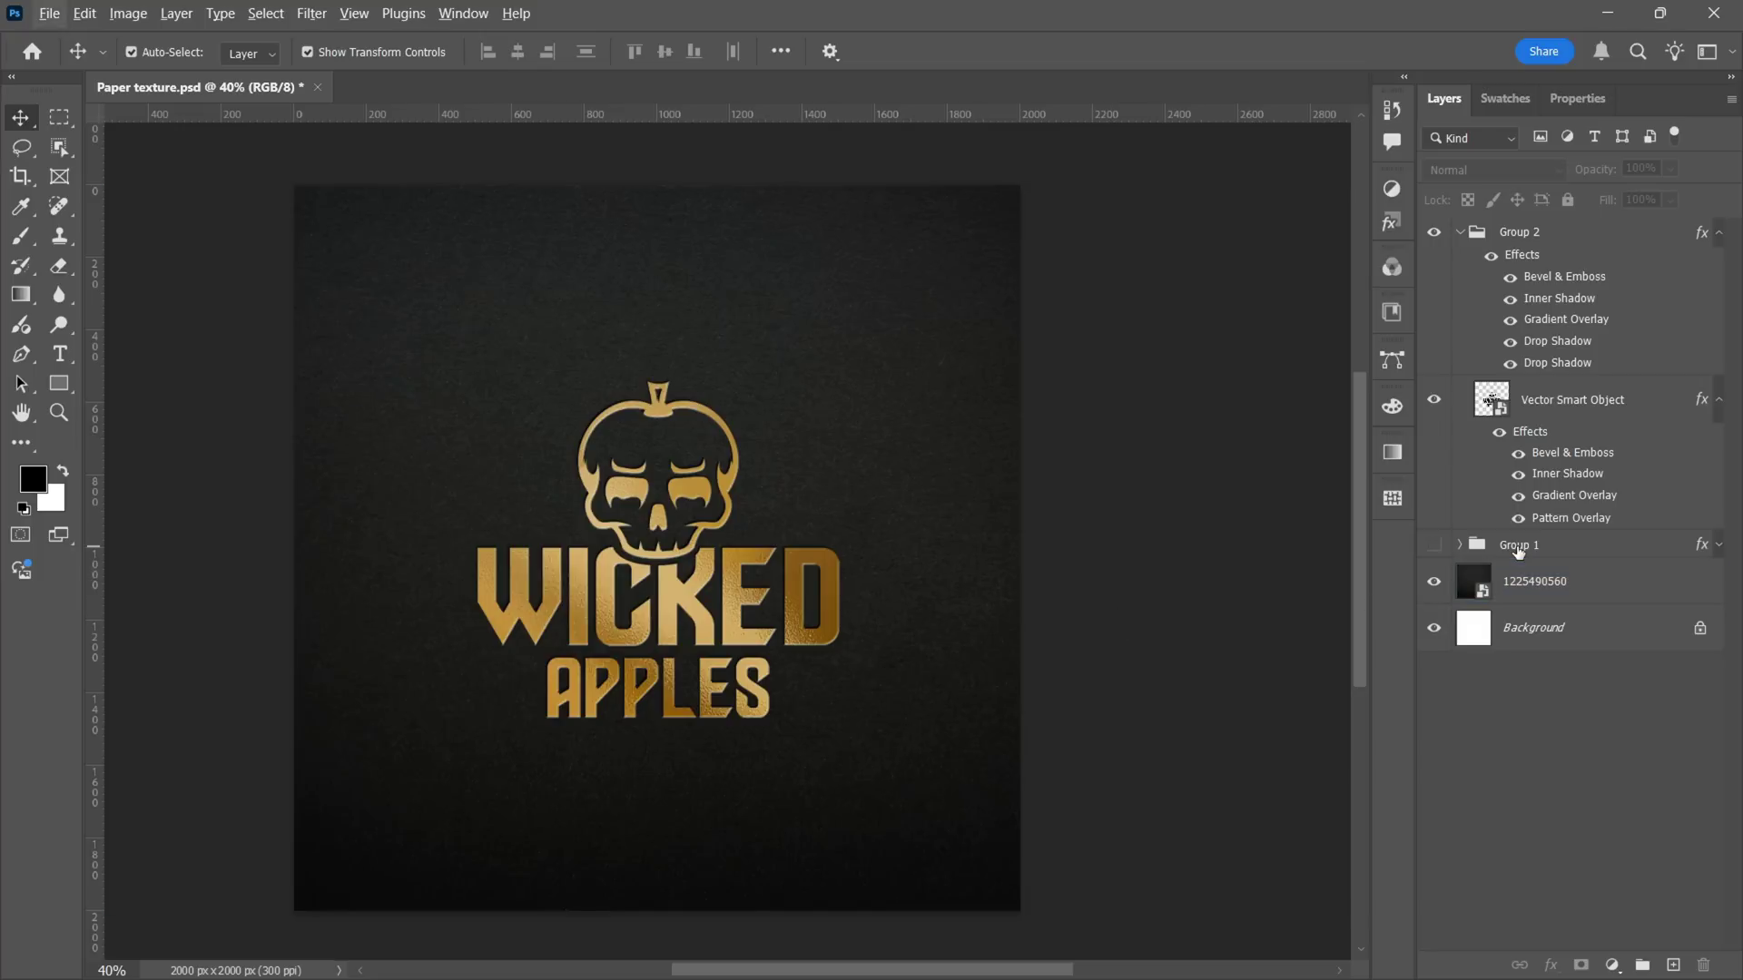
left_click(1543, 520)
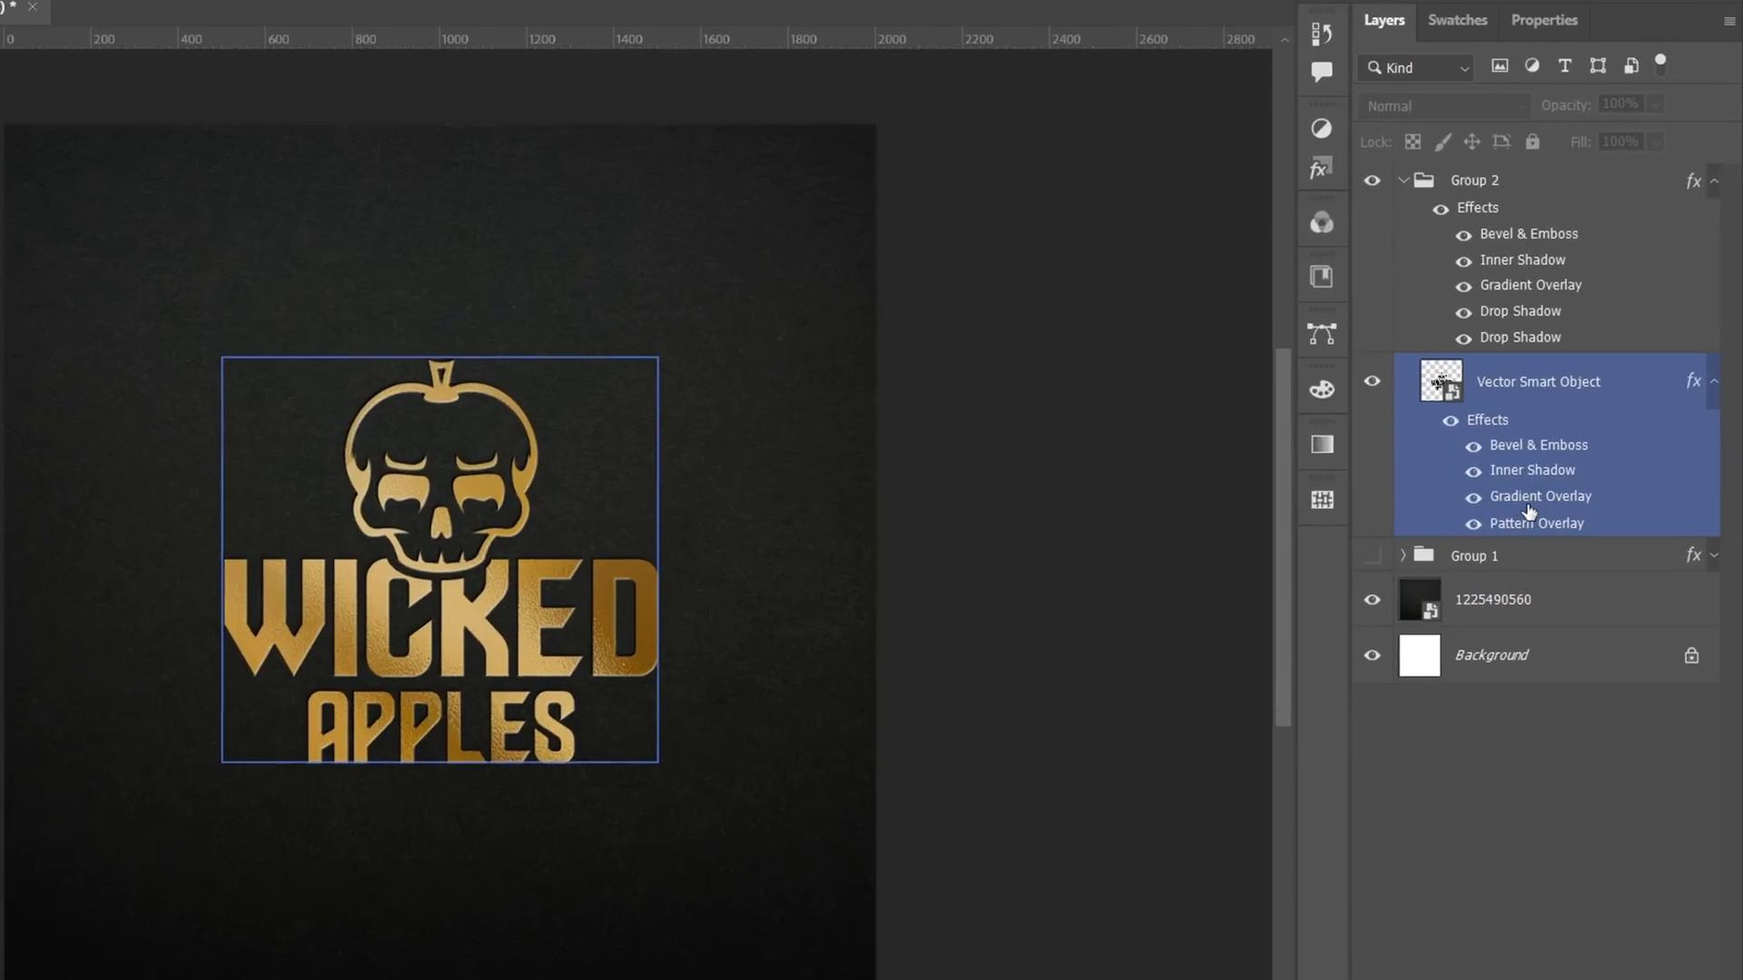
double_click(1543, 520)
left_click(1173, 494)
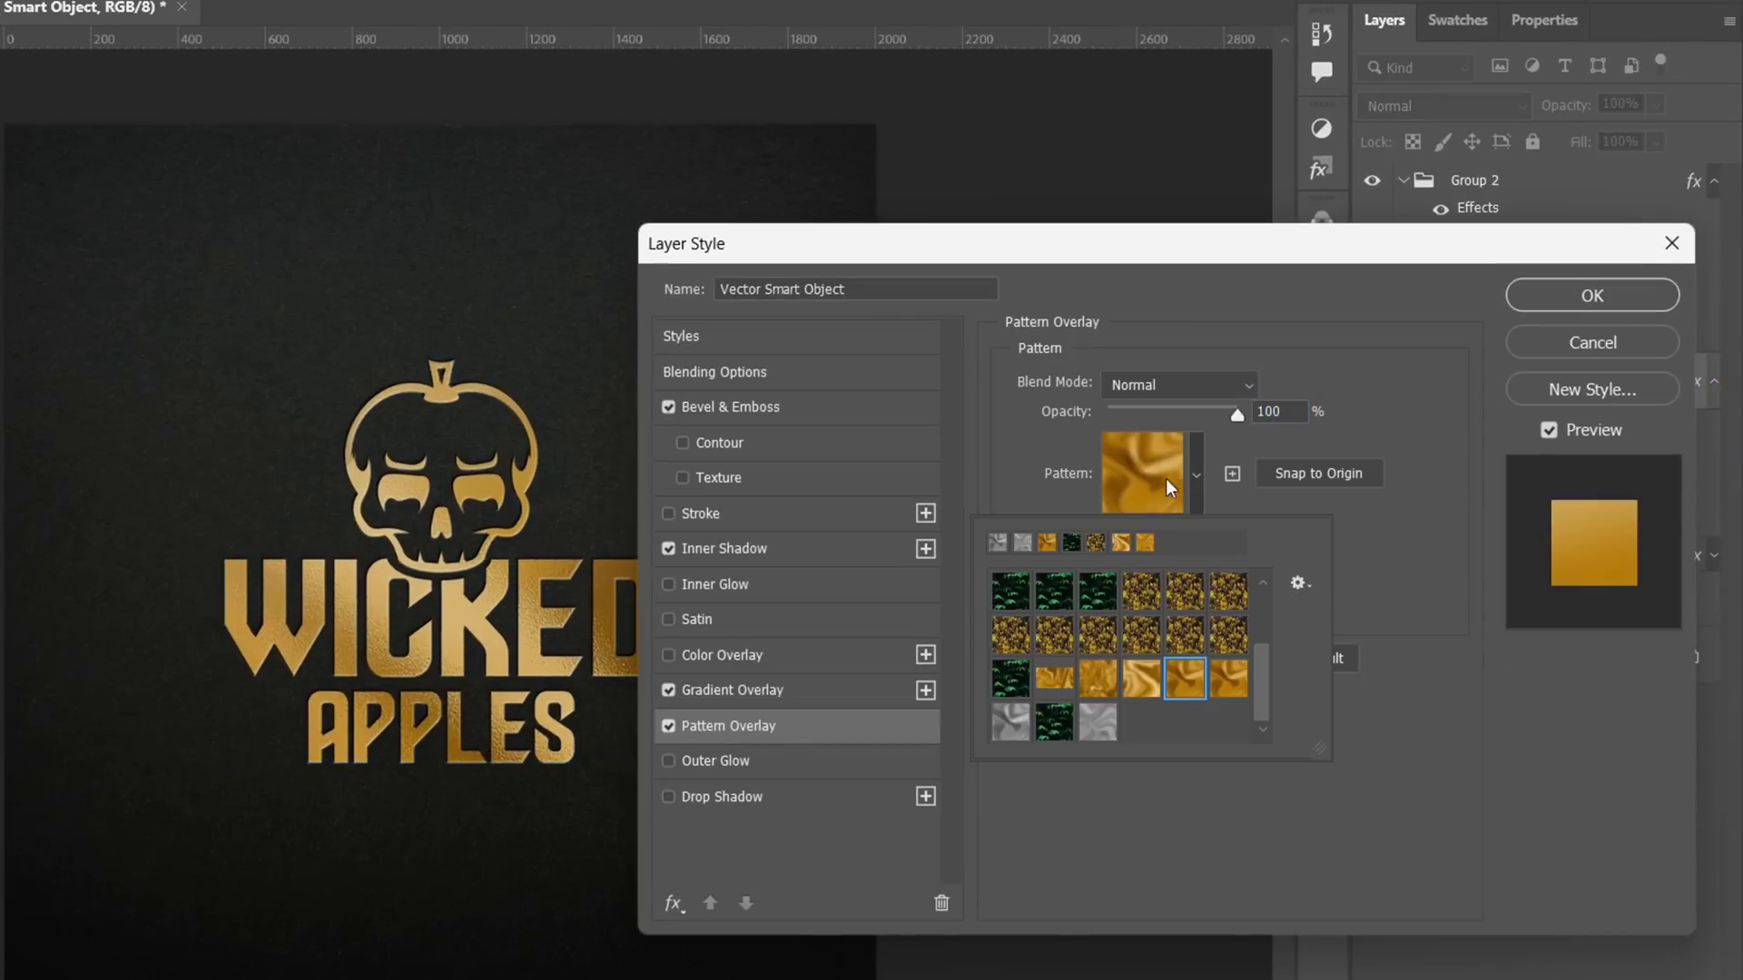
left_click(1010, 721)
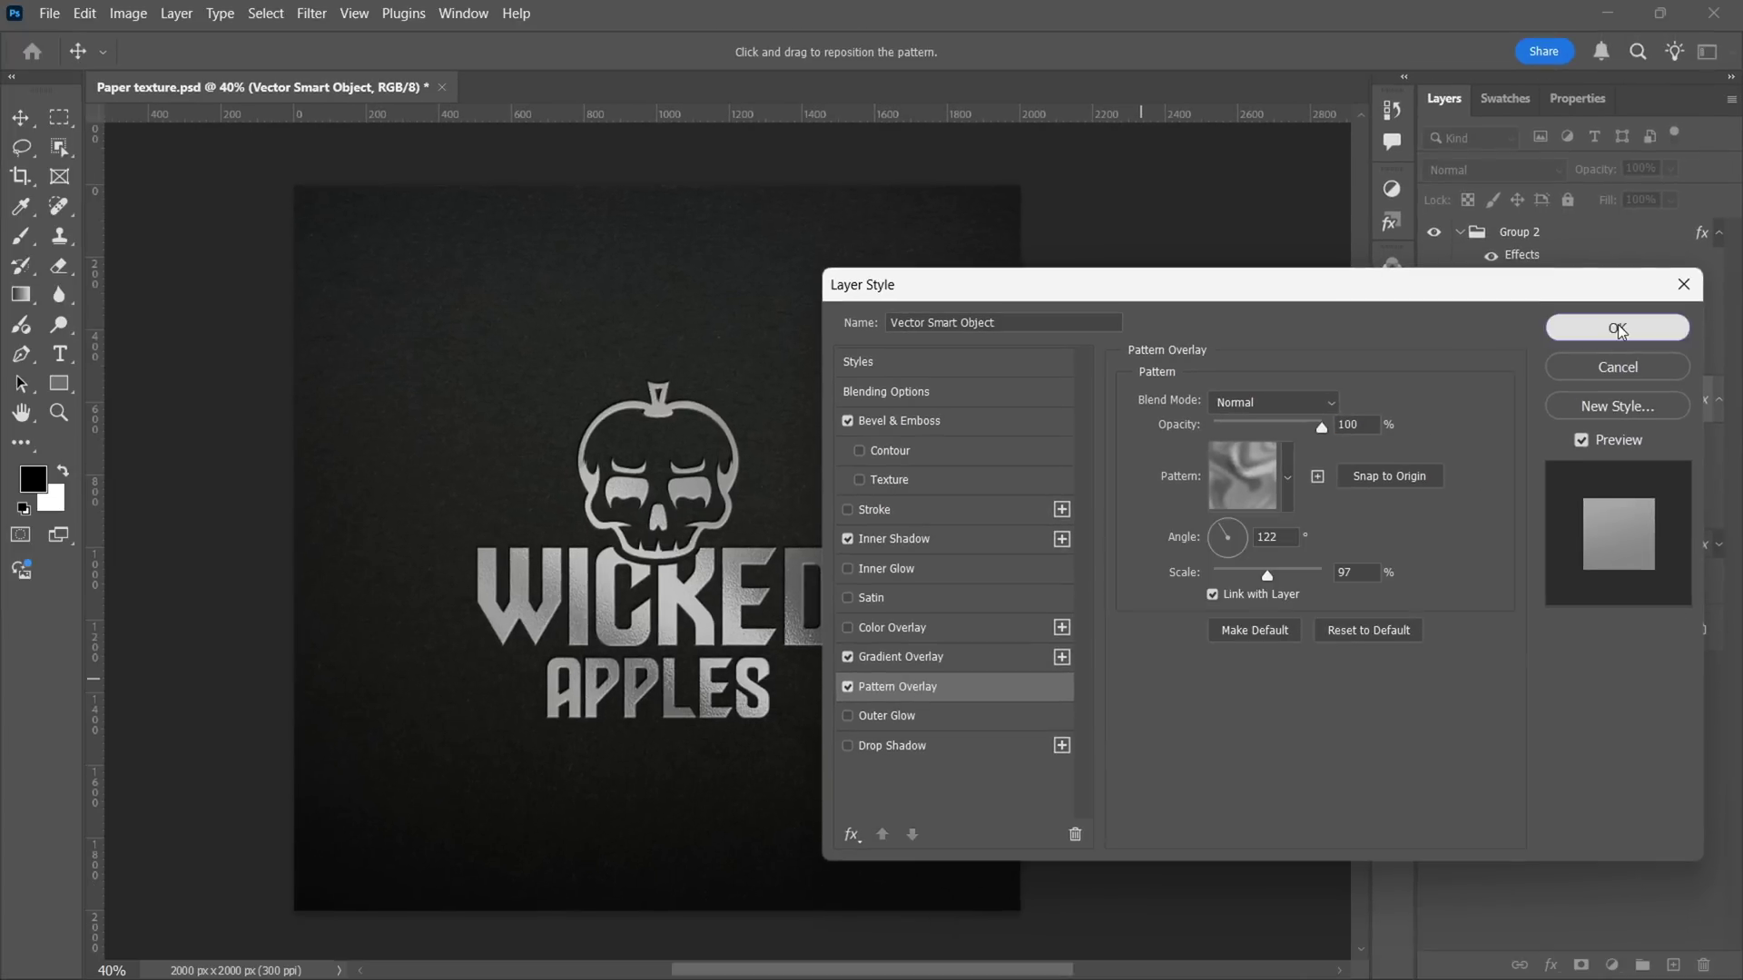
left_click(1592, 295)
Change the FORBLIS logo's pattern overlay to a silver pattern.
left_click(1086, 596)
scroll(811, 610, "up", 2)
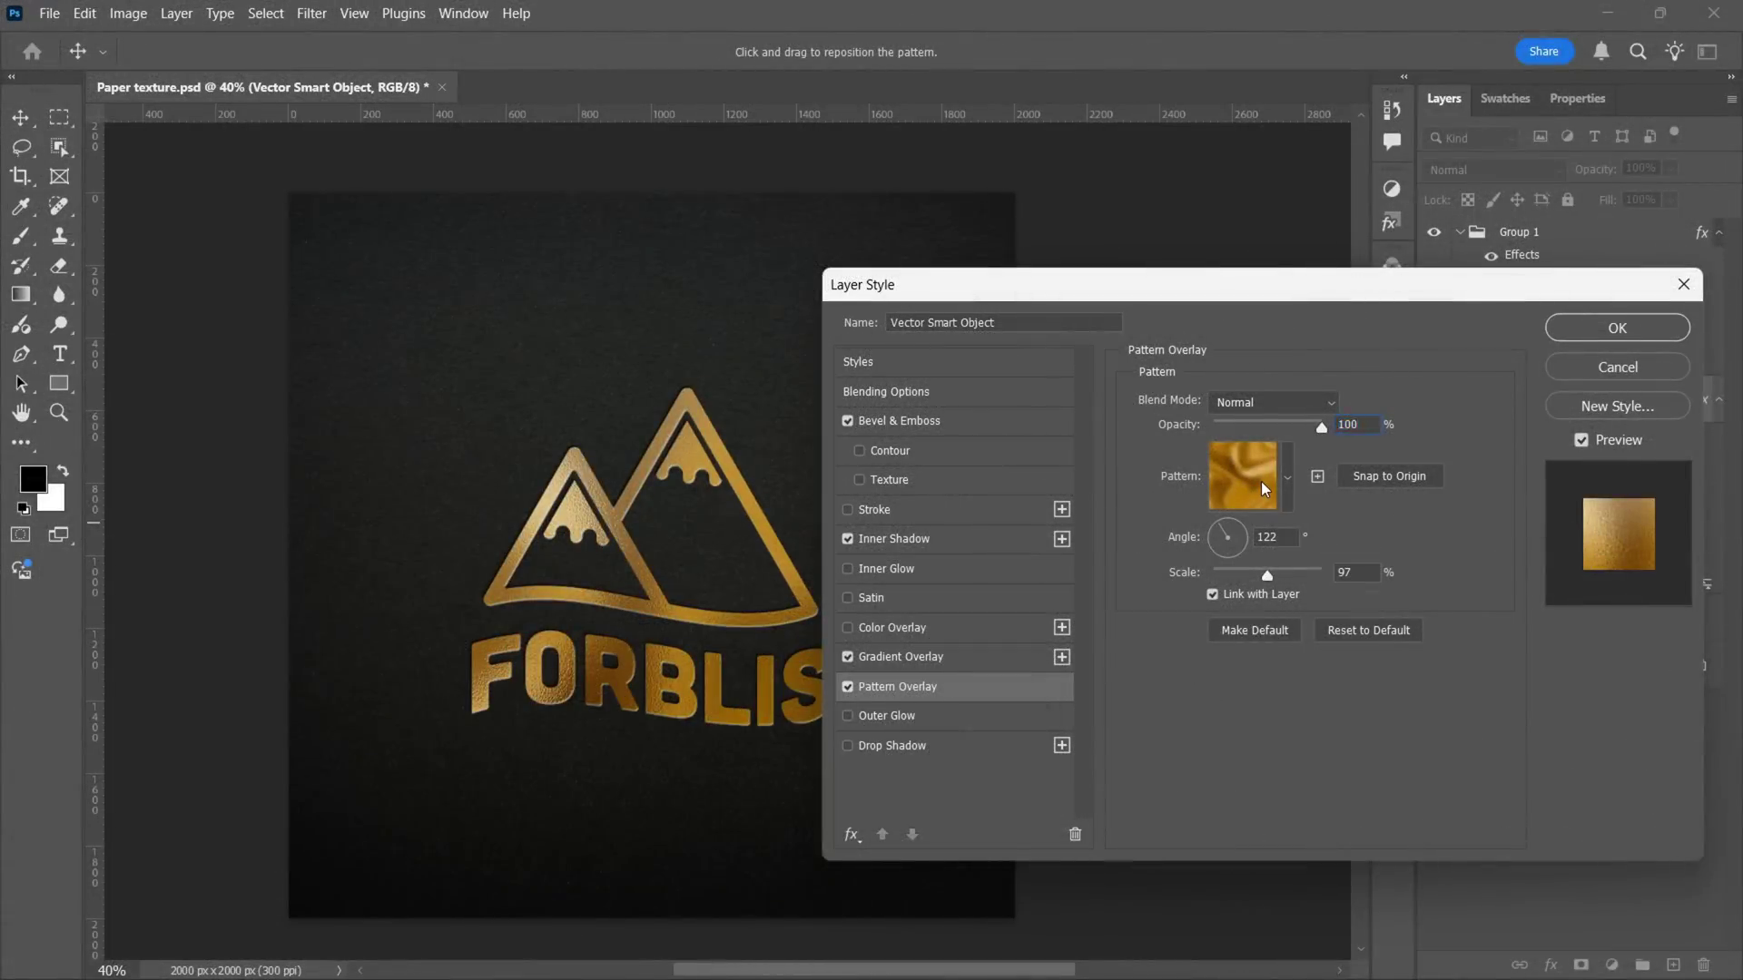
left_click(1264, 490)
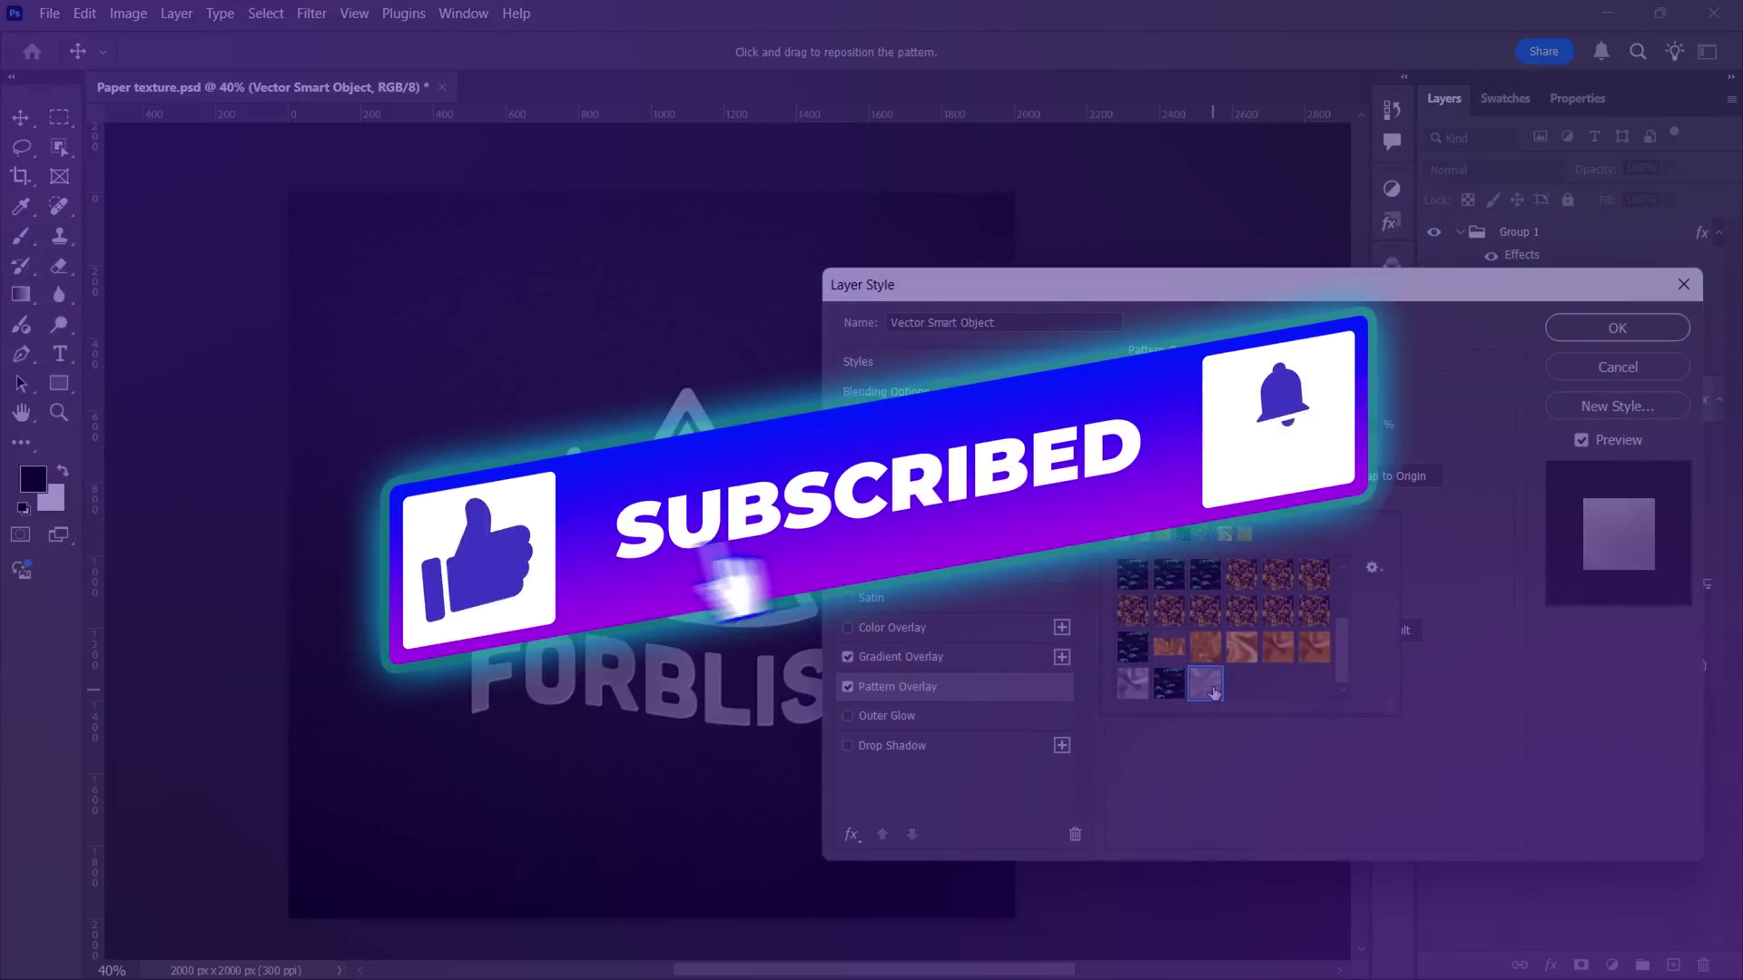
left_click(1132, 683)
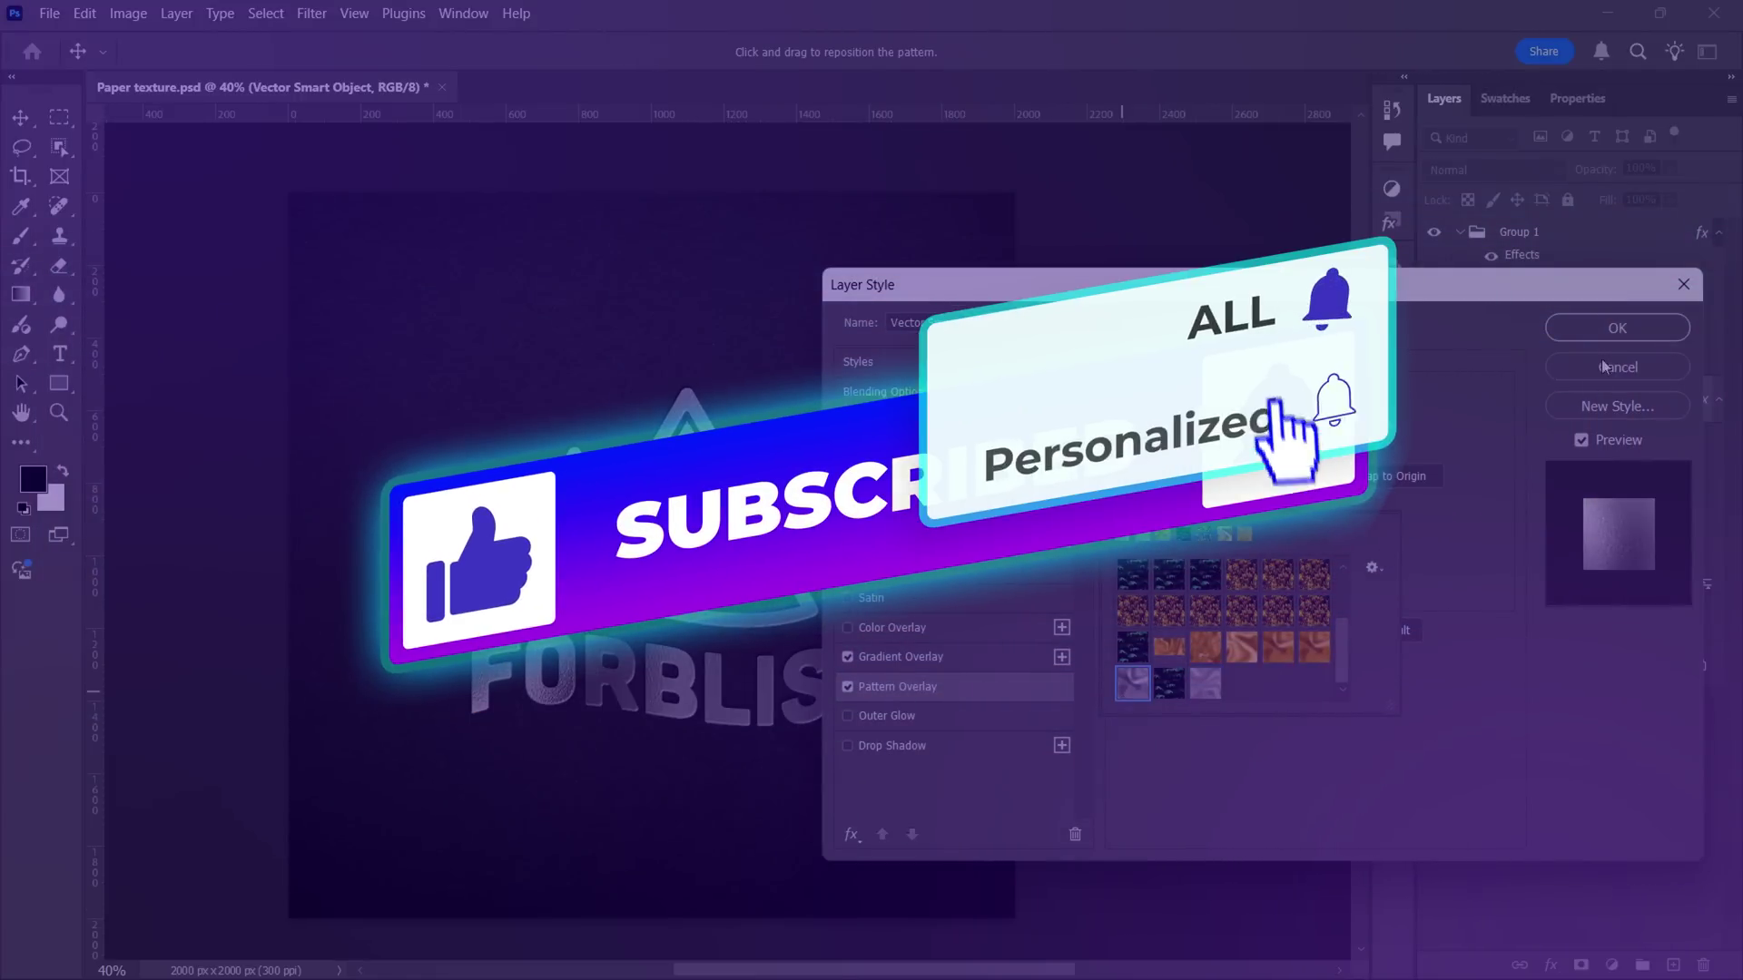
left_click(1617, 327)
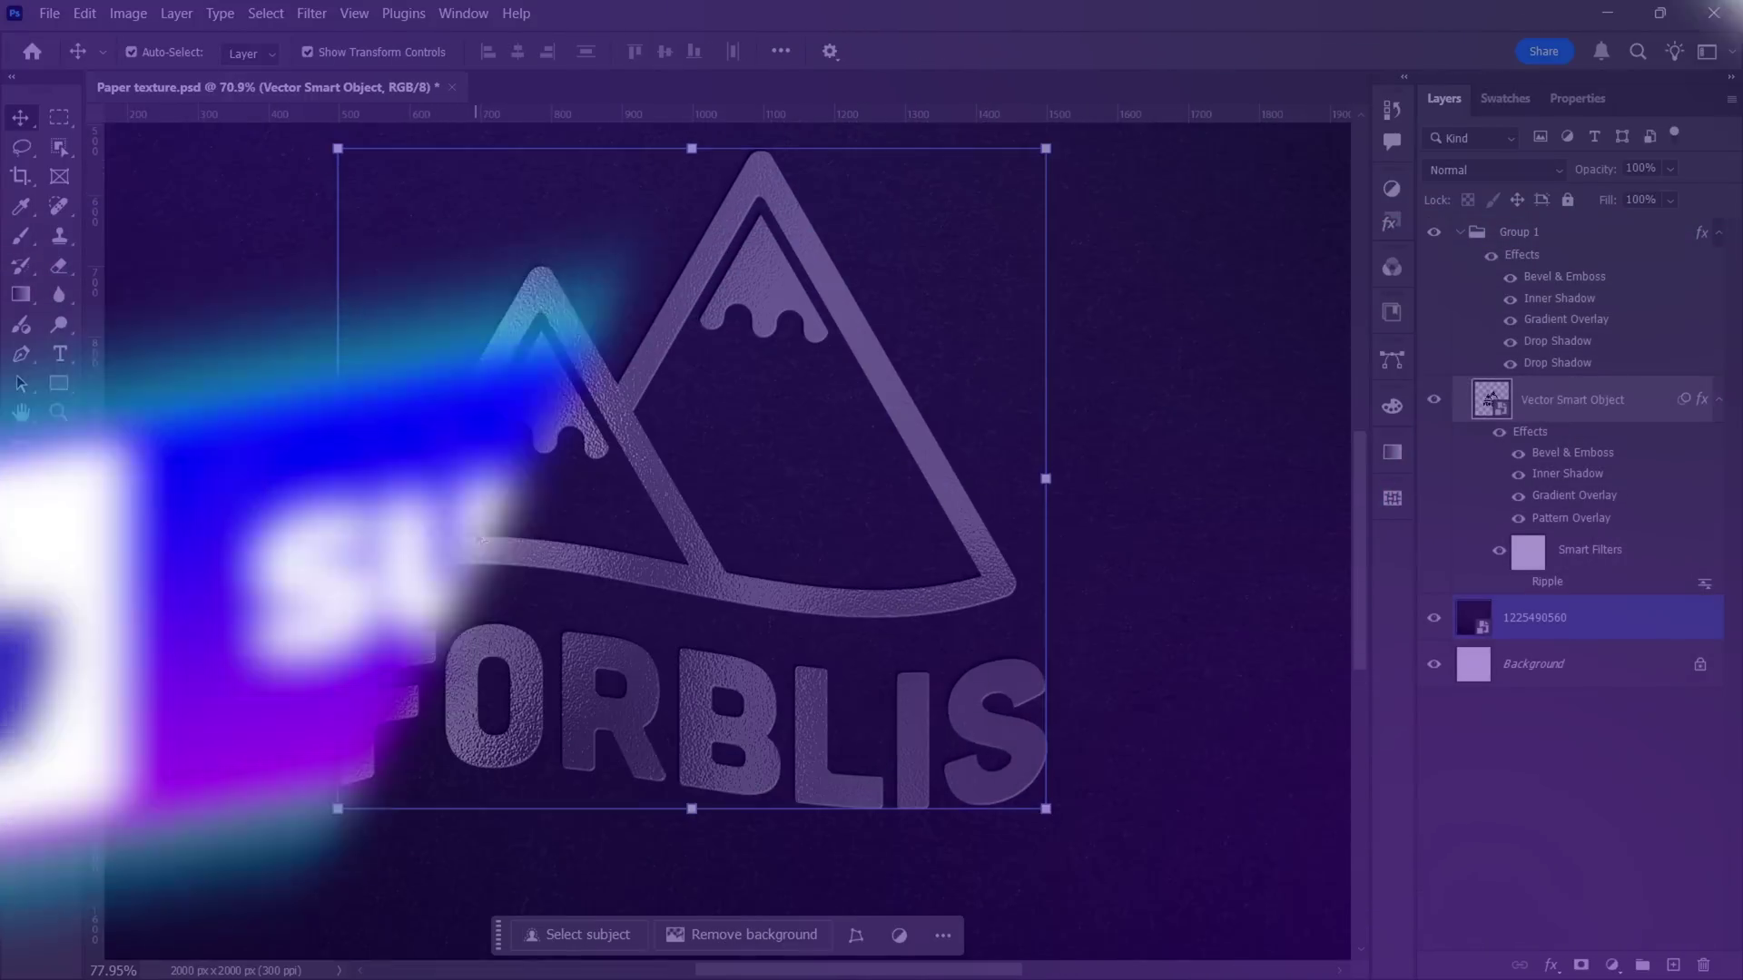